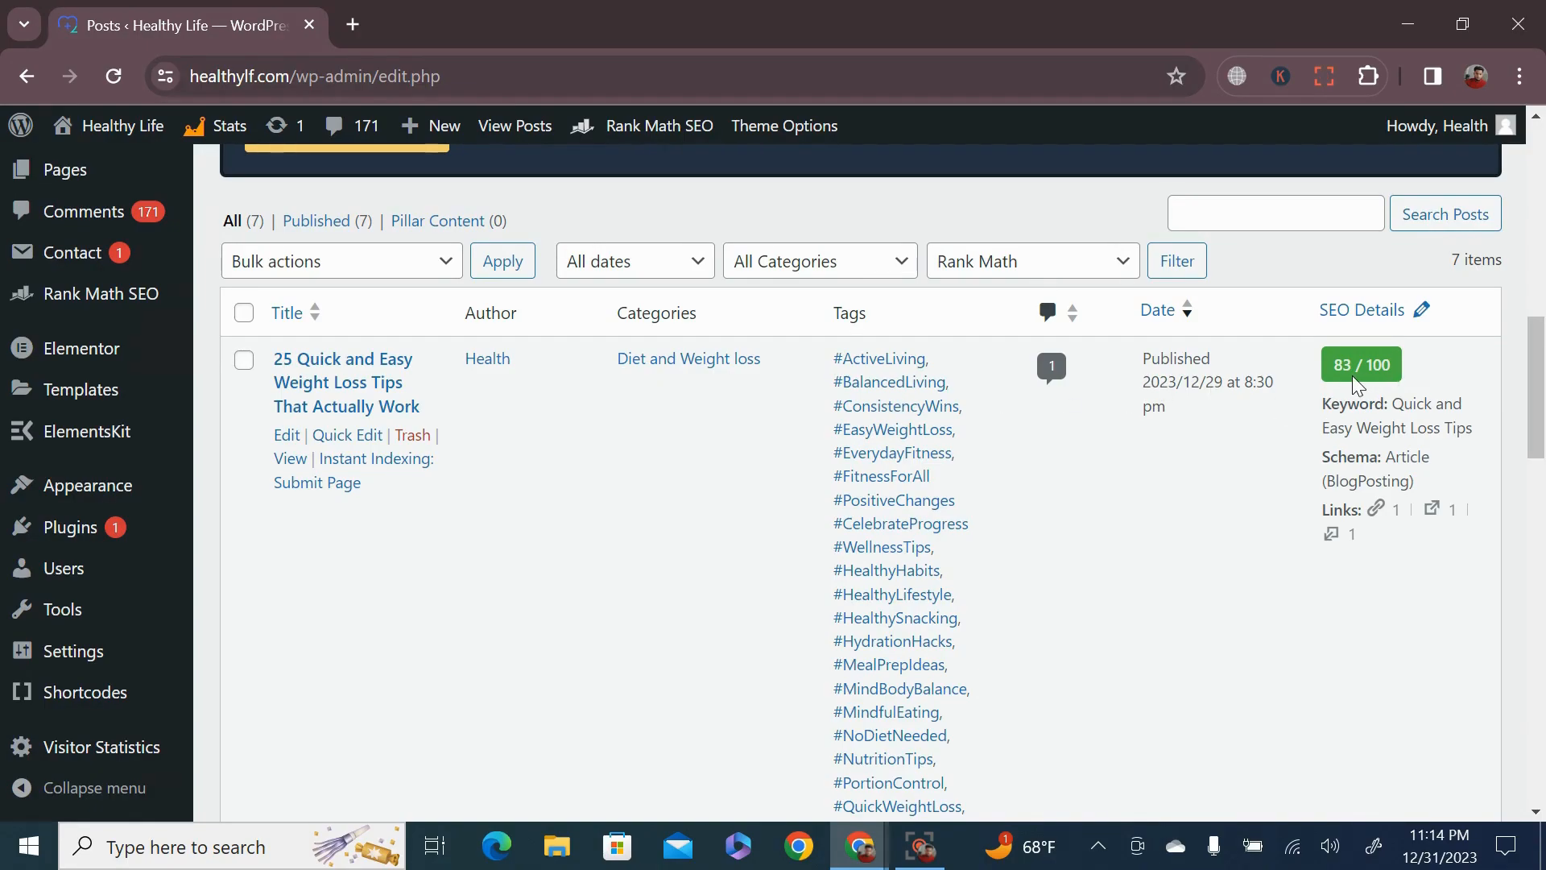
Step: Review the SEO scores, focus keywords, schema and link details of the posts in the posts list
{"action": "scroll", "coordinate": [1374, 378], "scroll_direction": "down", "scroll_amount": 1}
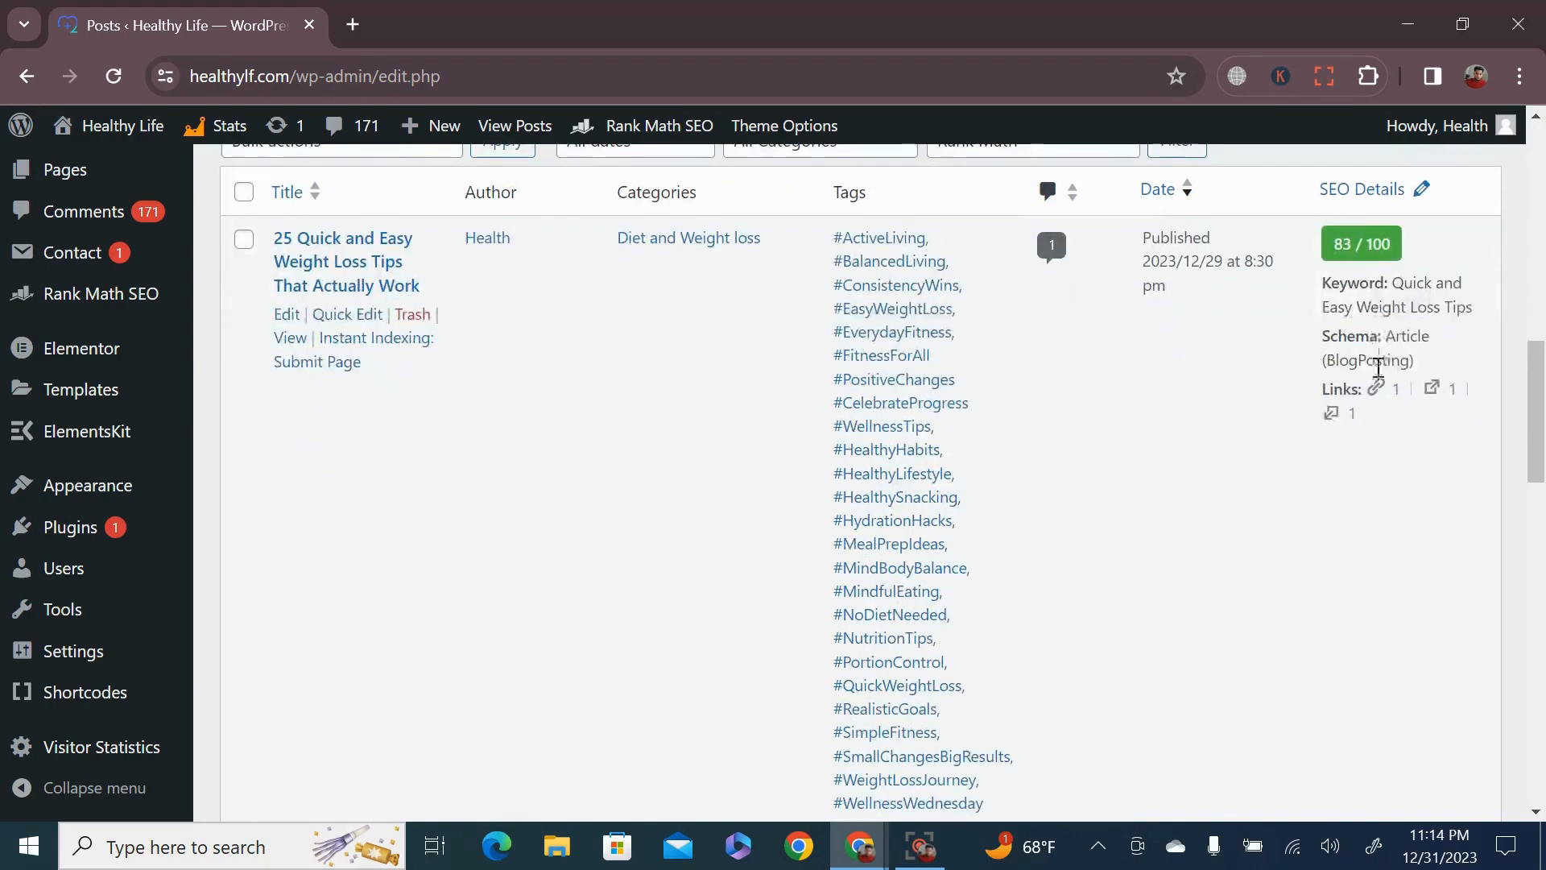
{"action": "scroll", "coordinate": [1289, 370], "scroll_direction": "down", "scroll_amount": 3}
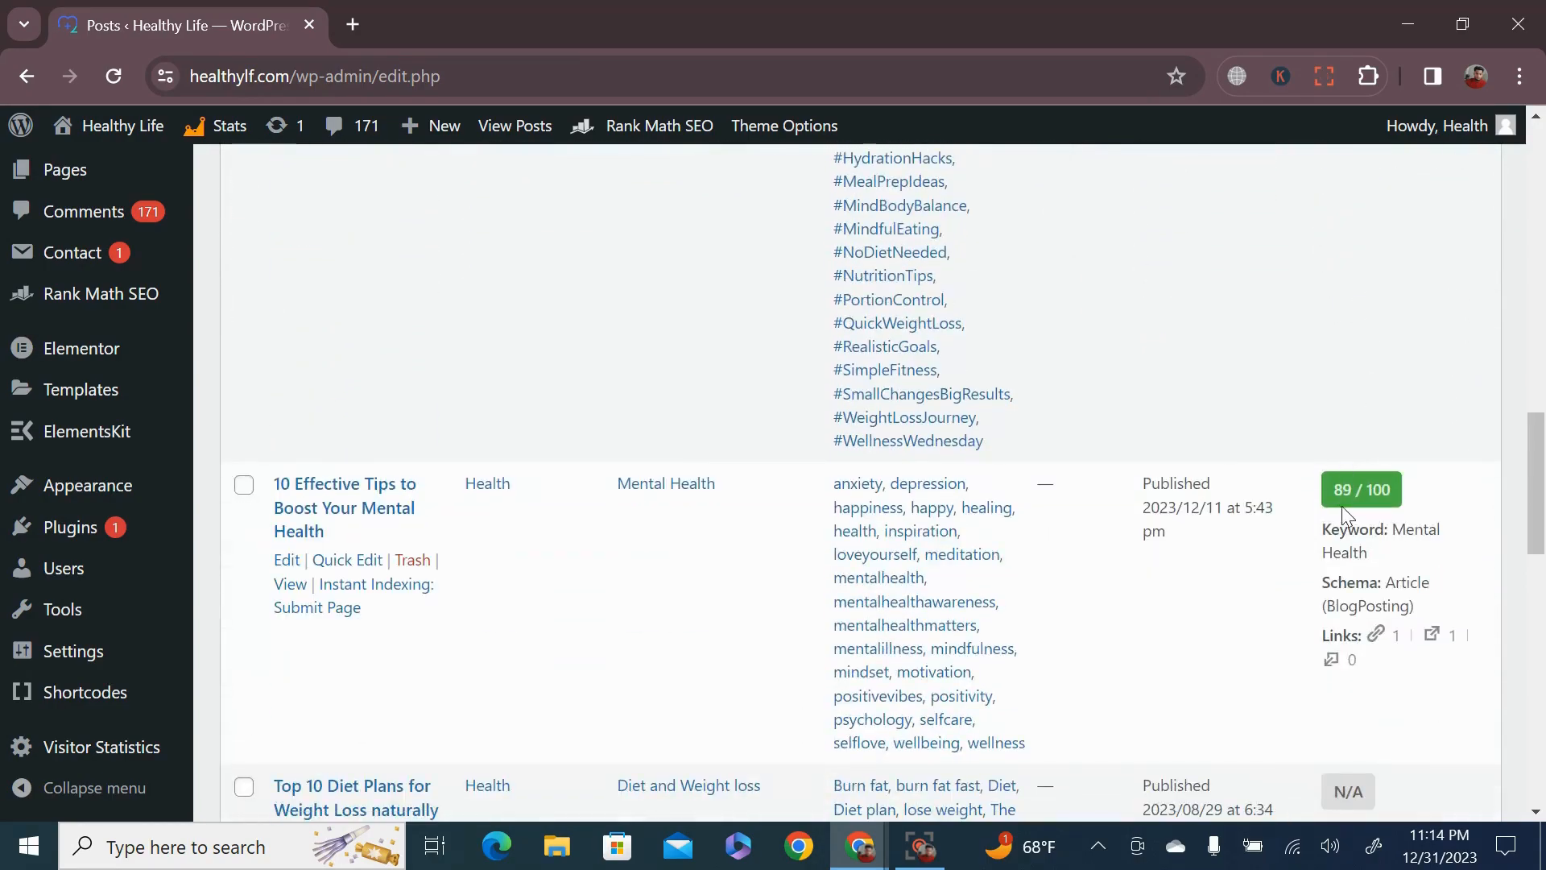
{"action": "scroll", "coordinate": [1342, 531], "scroll_direction": "down", "scroll_amount": 3}
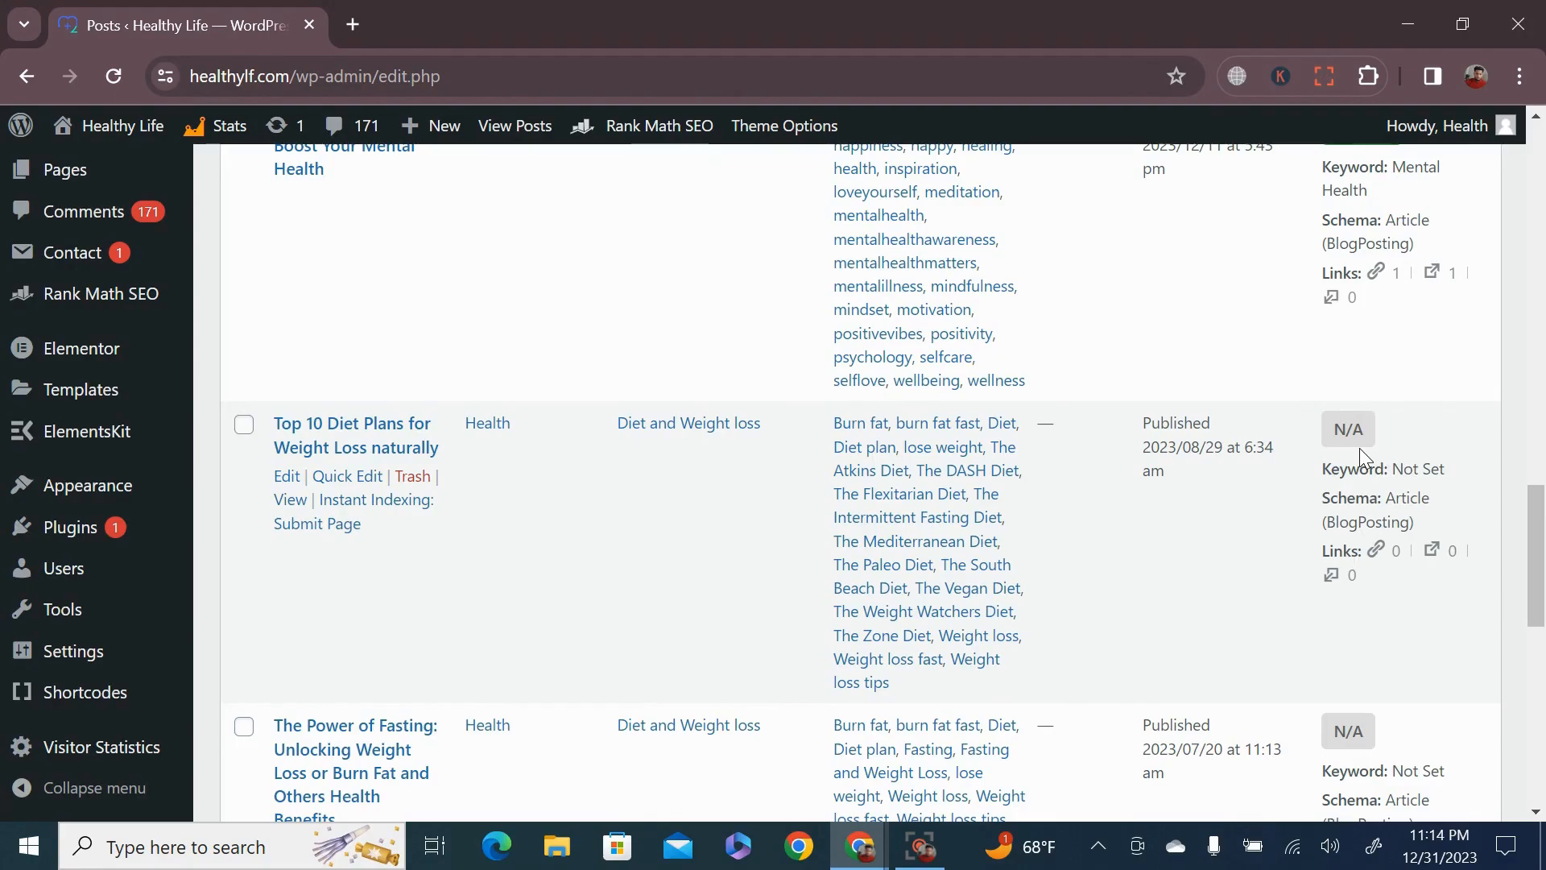
{"action": "scroll", "coordinate": [1360, 449], "scroll_direction": "up", "scroll_amount": 2}
{"action": "scroll", "coordinate": [1360, 448], "scroll_direction": "down", "scroll_amount": 2}
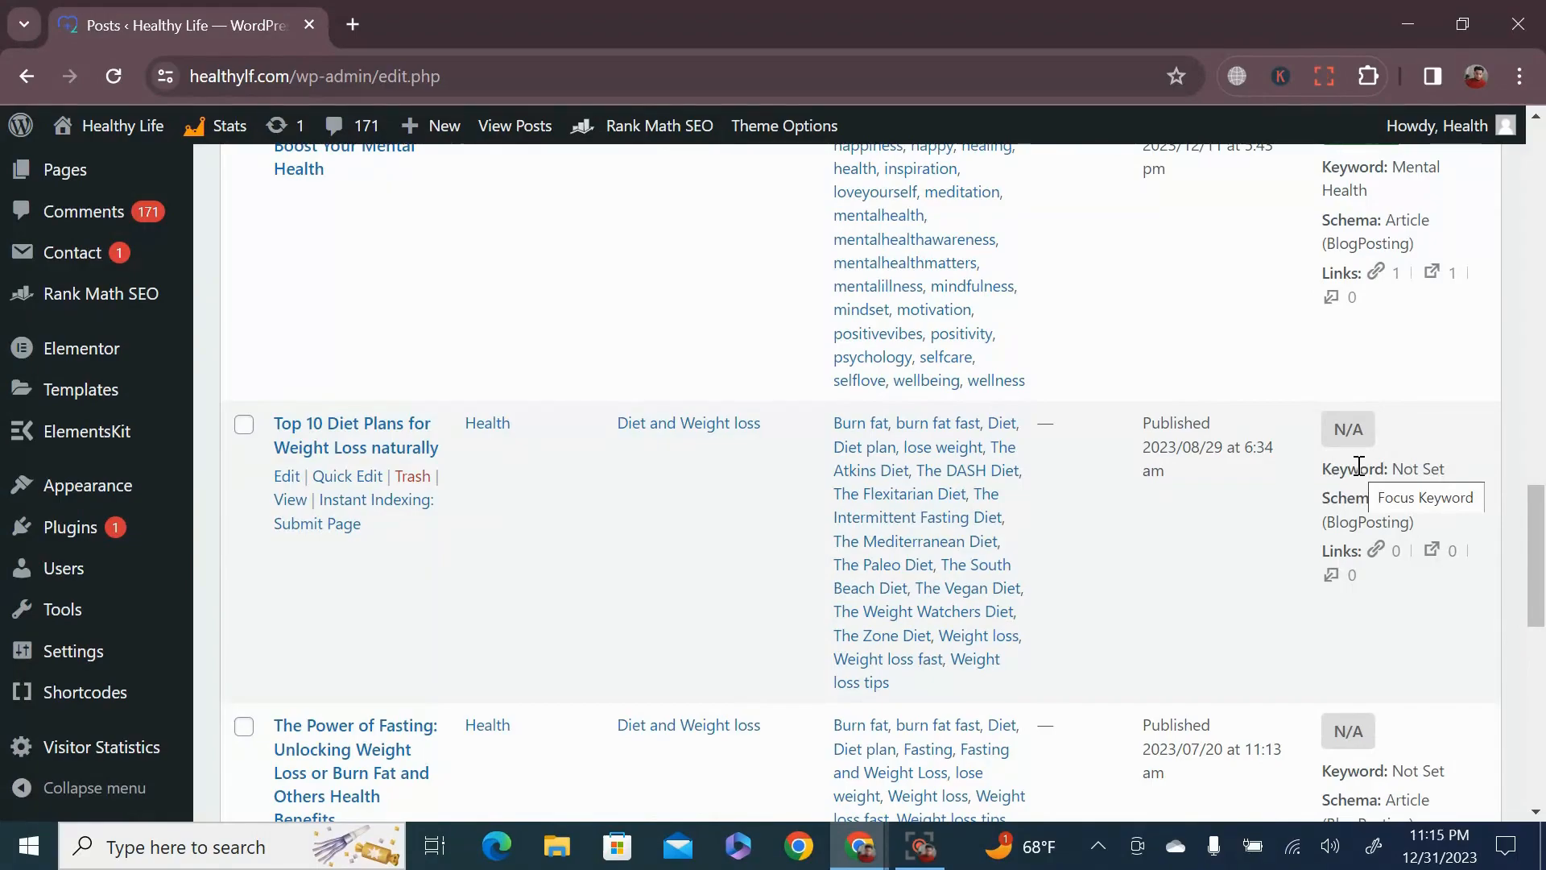
{"action": "scroll", "coordinate": [1360, 466], "scroll_direction": "up", "scroll_amount": 1}
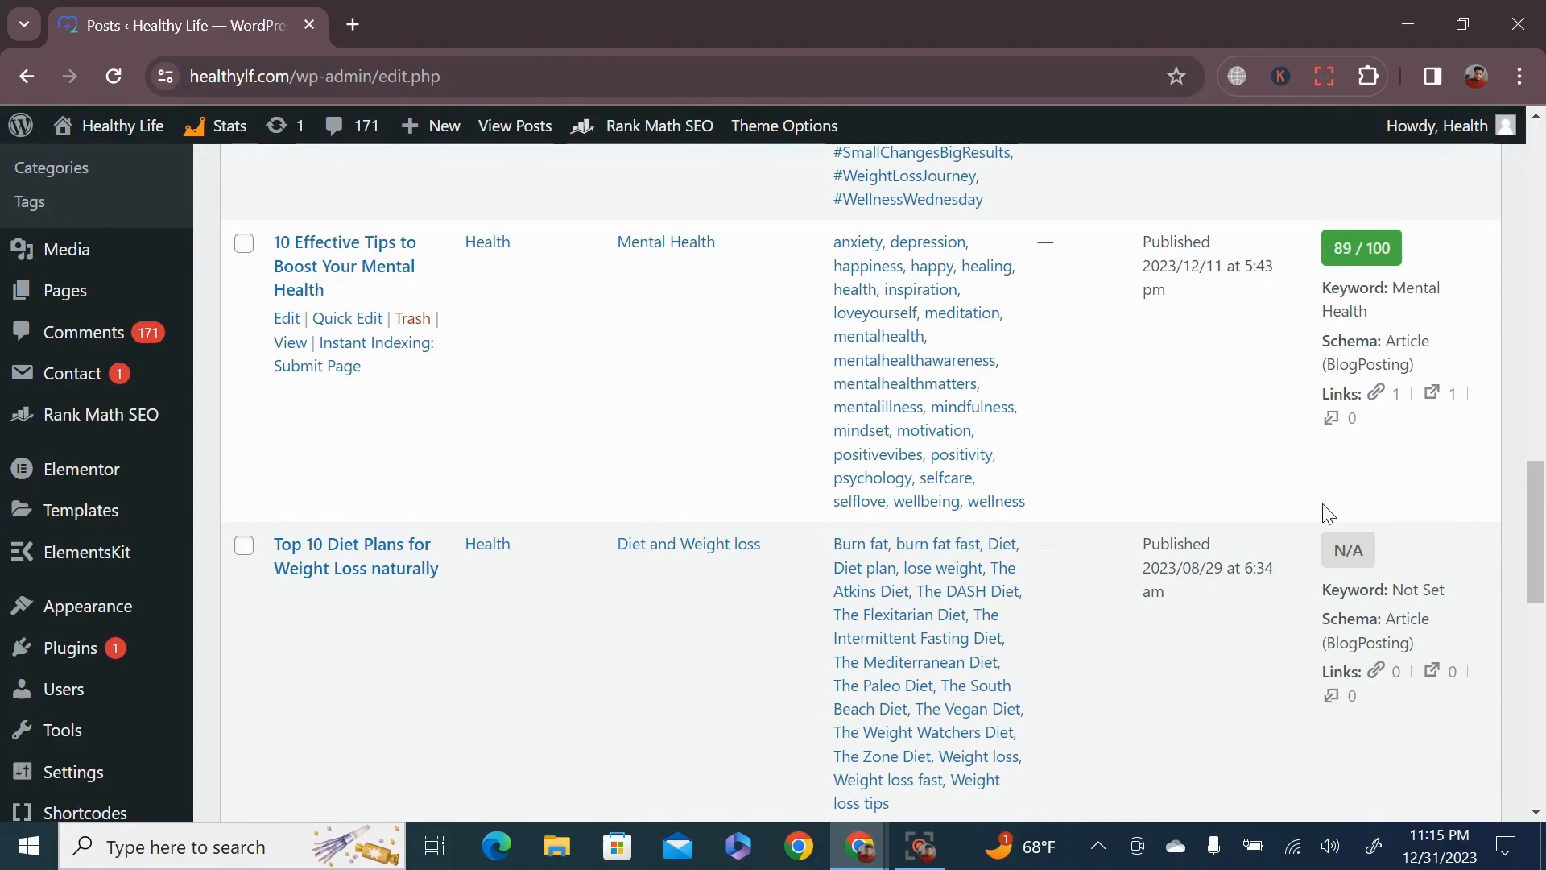
{"action": "scroll", "coordinate": [1337, 591], "scroll_direction": "down", "scroll_amount": 1}
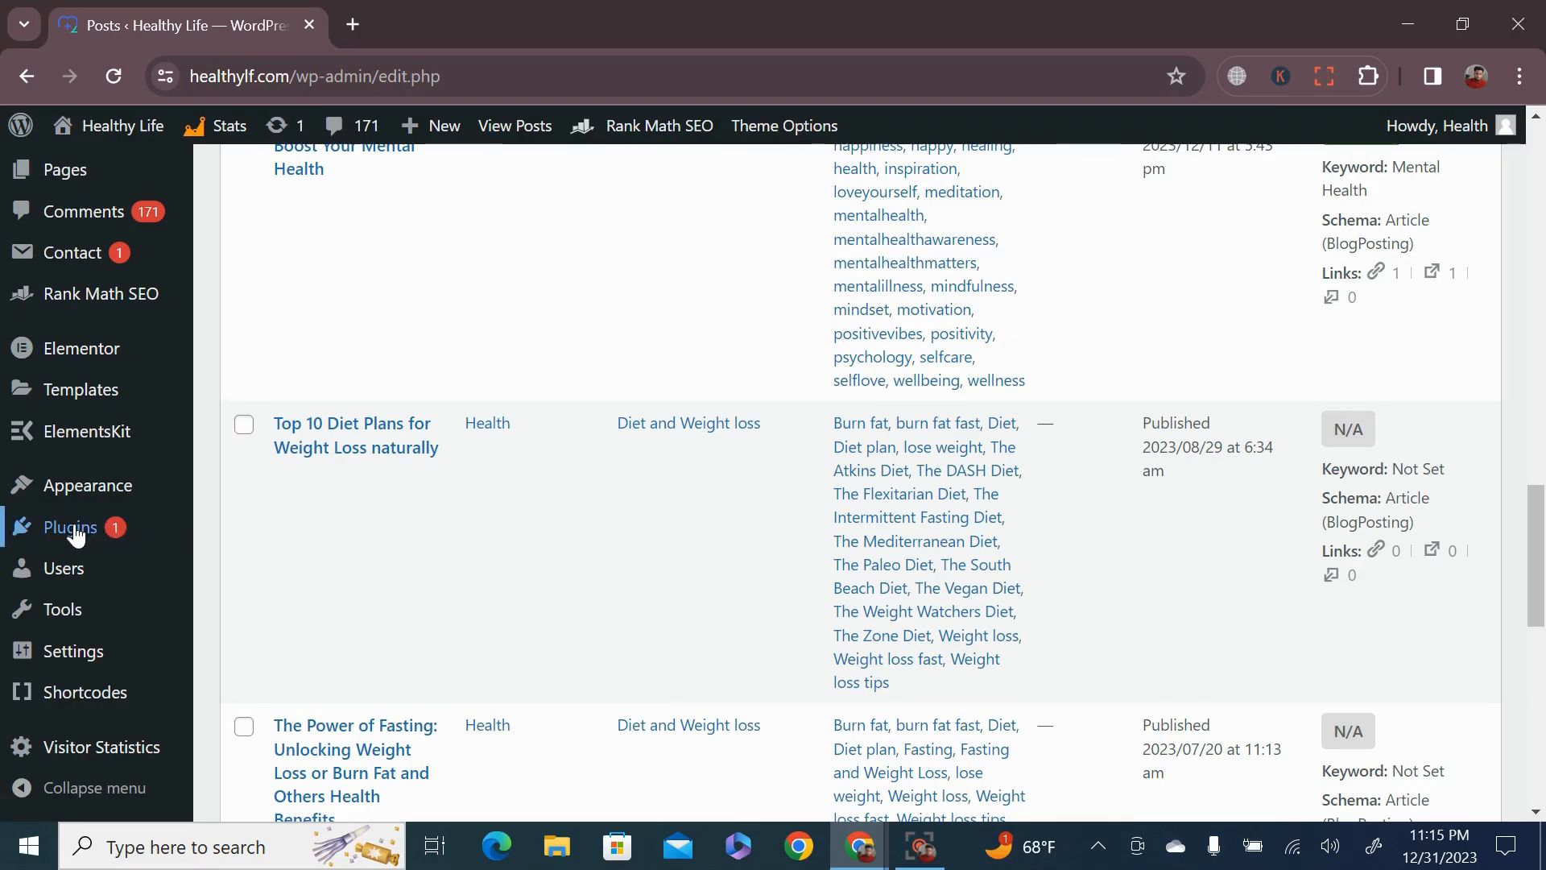
Step: Open the page for adding new plugins to the site
{"action": "mouse_move", "coordinate": [76, 536]}
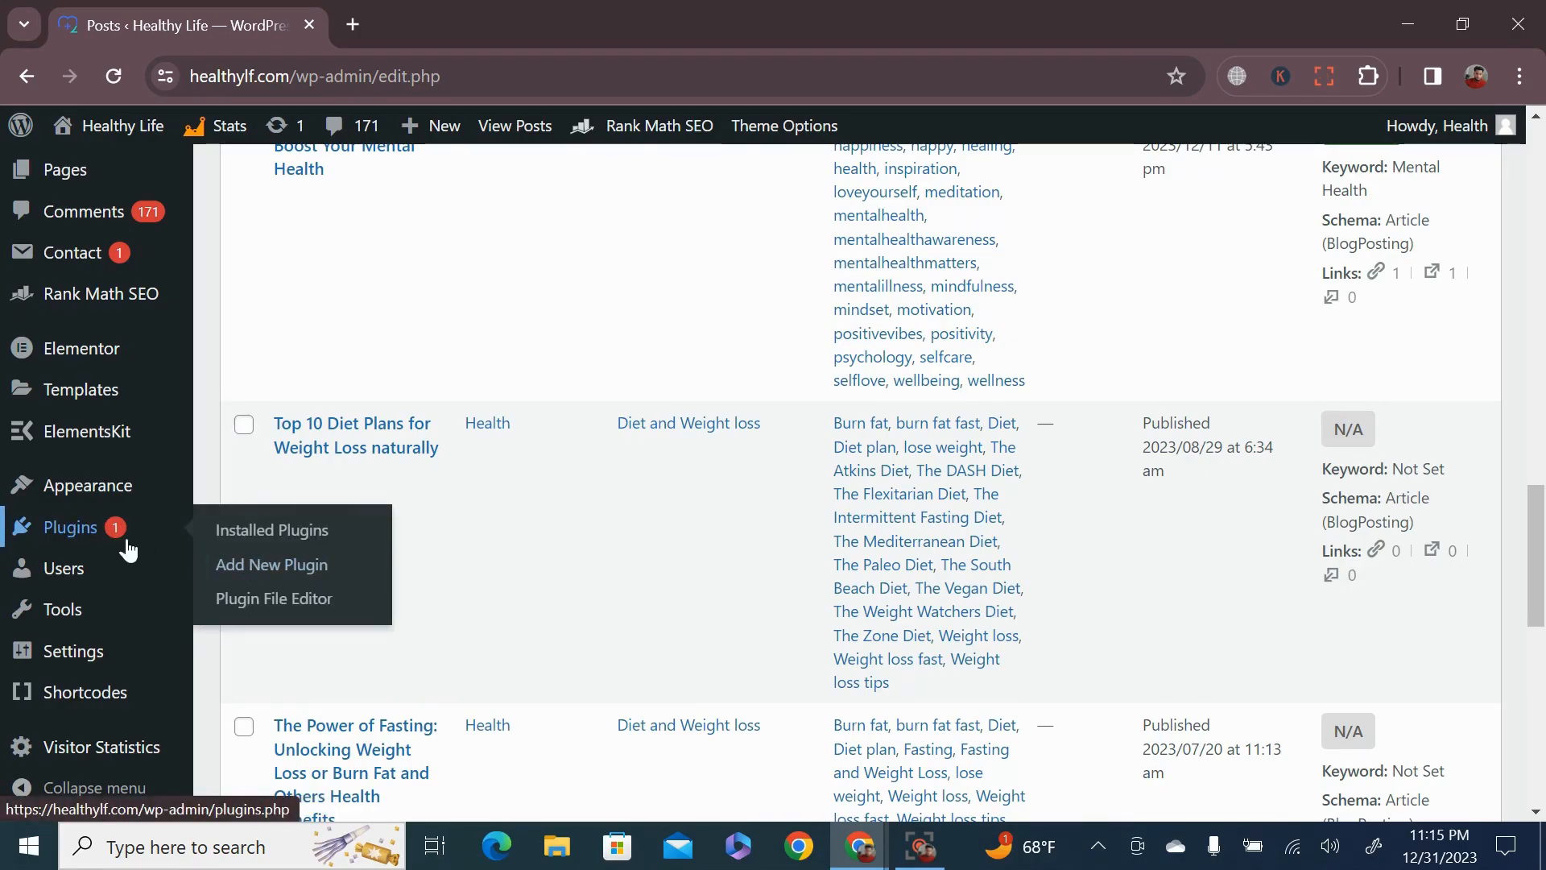
{"action": "left_click", "coordinate": [105, 543]}
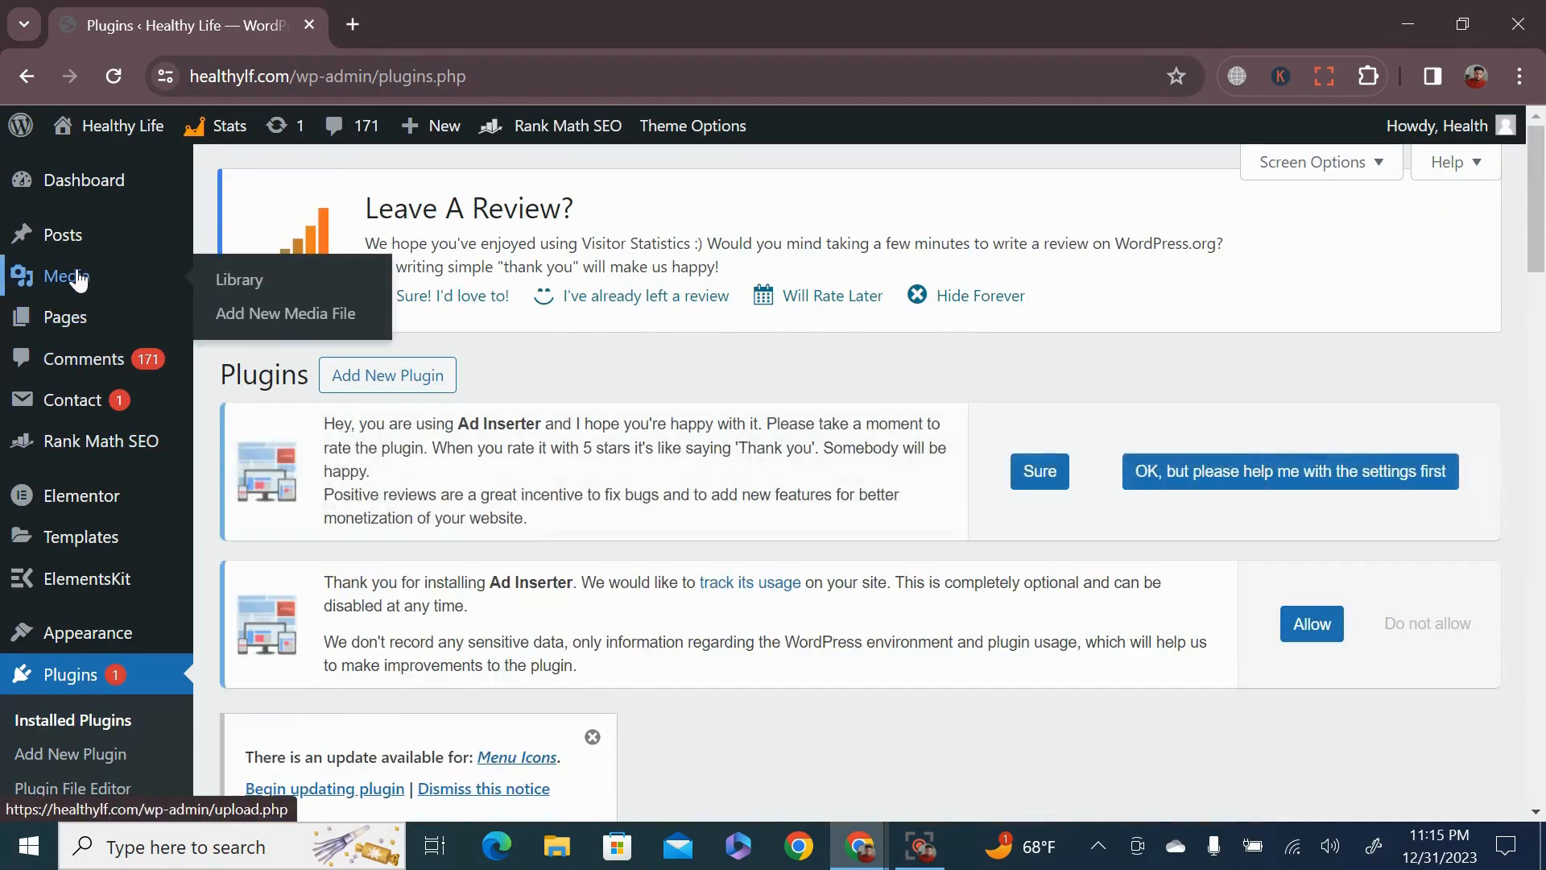
{"action": "mouse_move", "coordinate": [96, 451]}
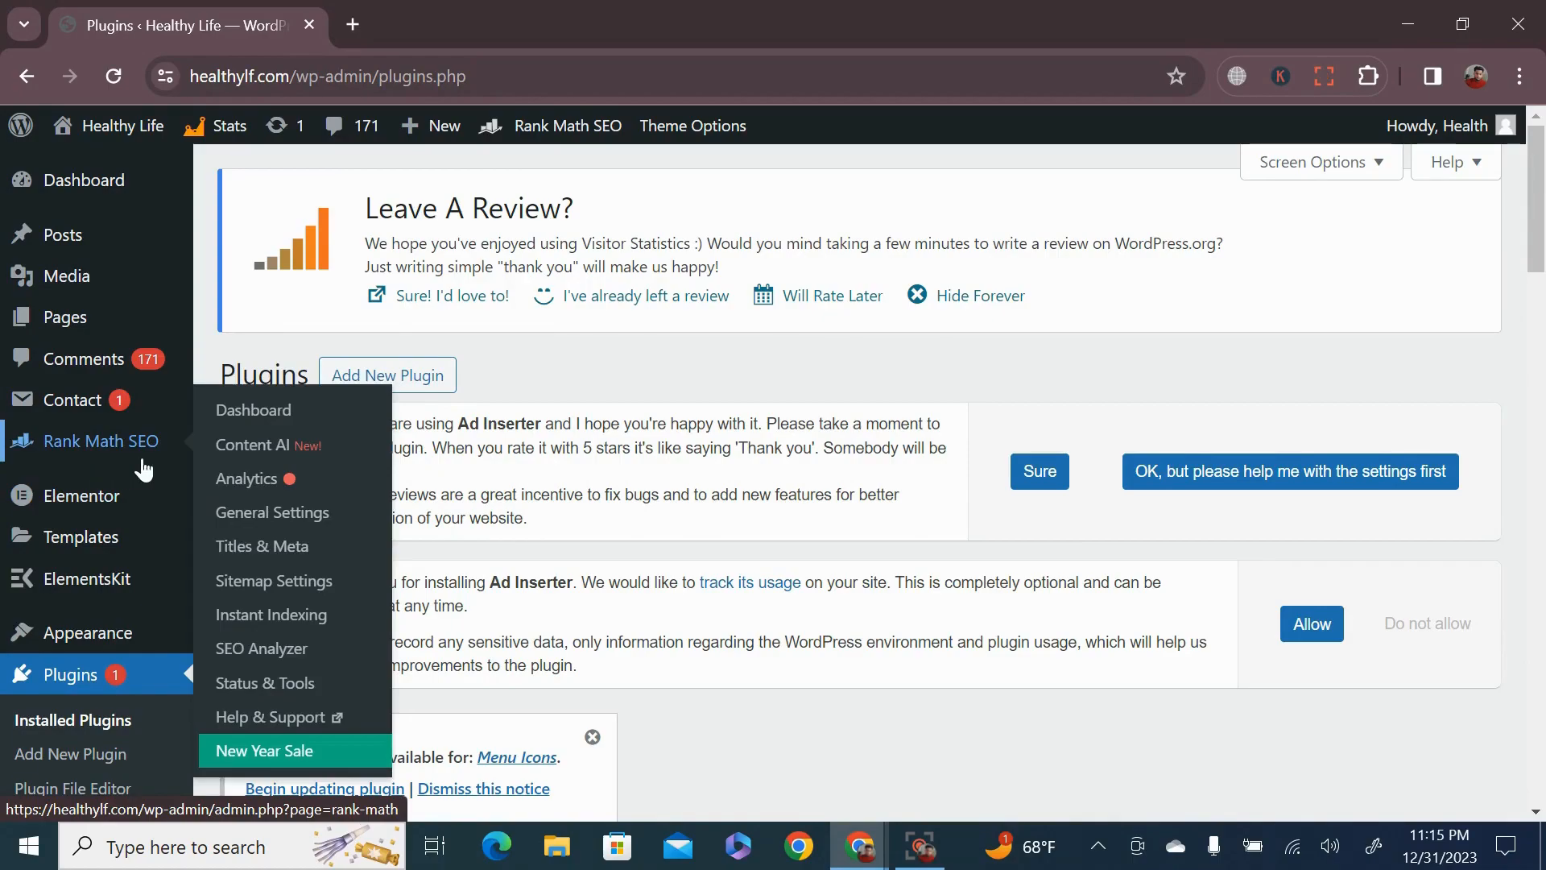
{"action": "scroll", "coordinate": [605, 640], "scroll_direction": "down", "scroll_amount": 5}
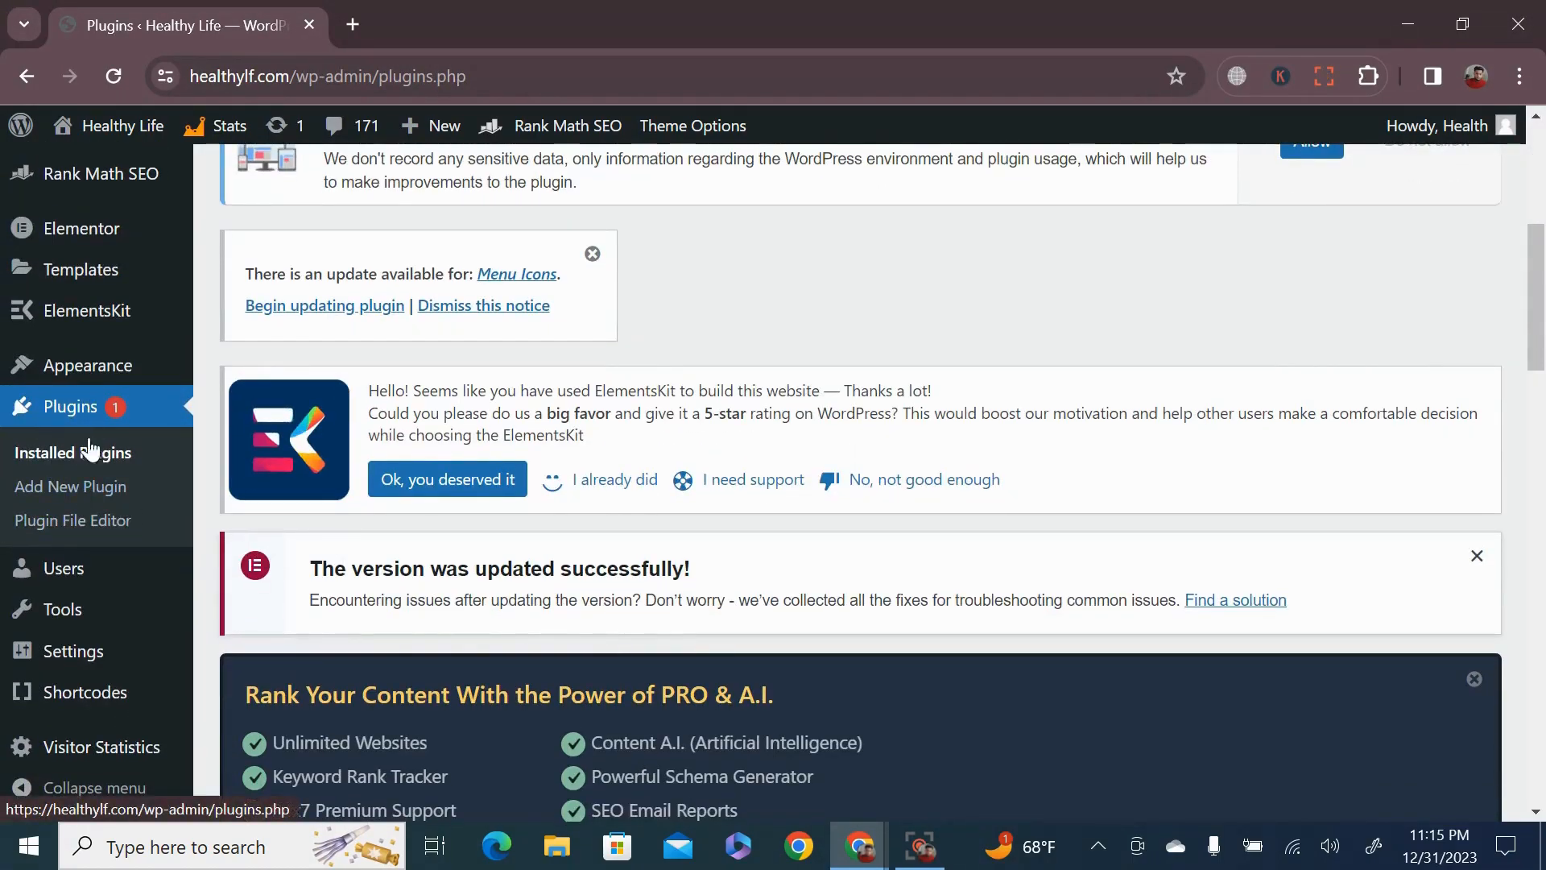
{"action": "left_click", "coordinate": [64, 501]}
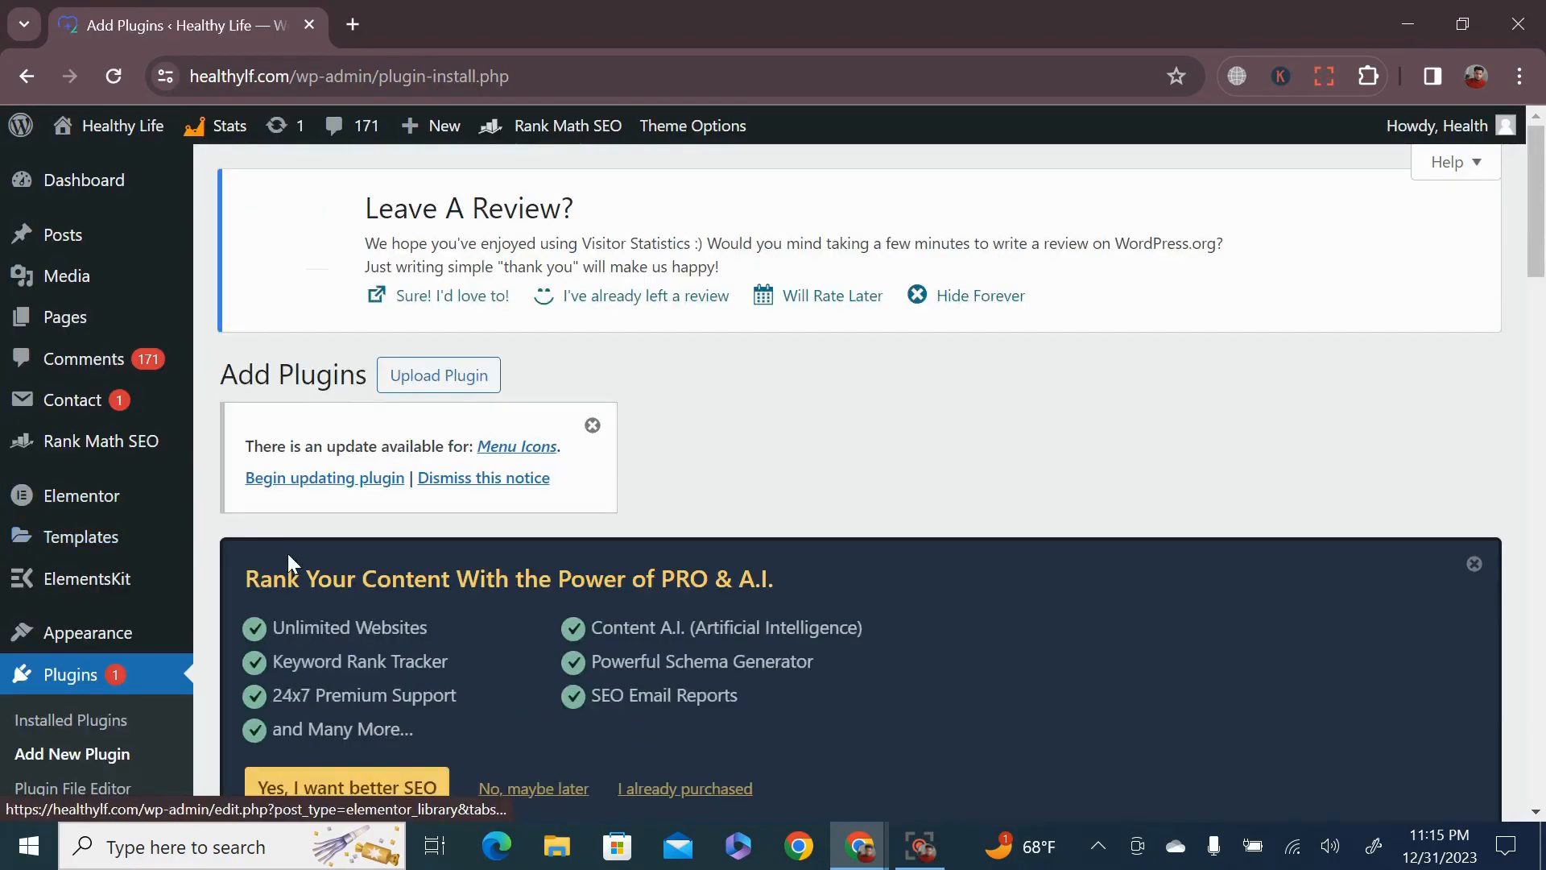
Step: Search the plugin directory for "rank math seo" and check the Rank Math SEO entry
{"action": "scroll", "coordinate": [306, 548], "scroll_direction": "down", "scroll_amount": 4}
{"action": "scroll", "coordinate": [324, 538], "scroll_direction": "down", "scroll_amount": 3}
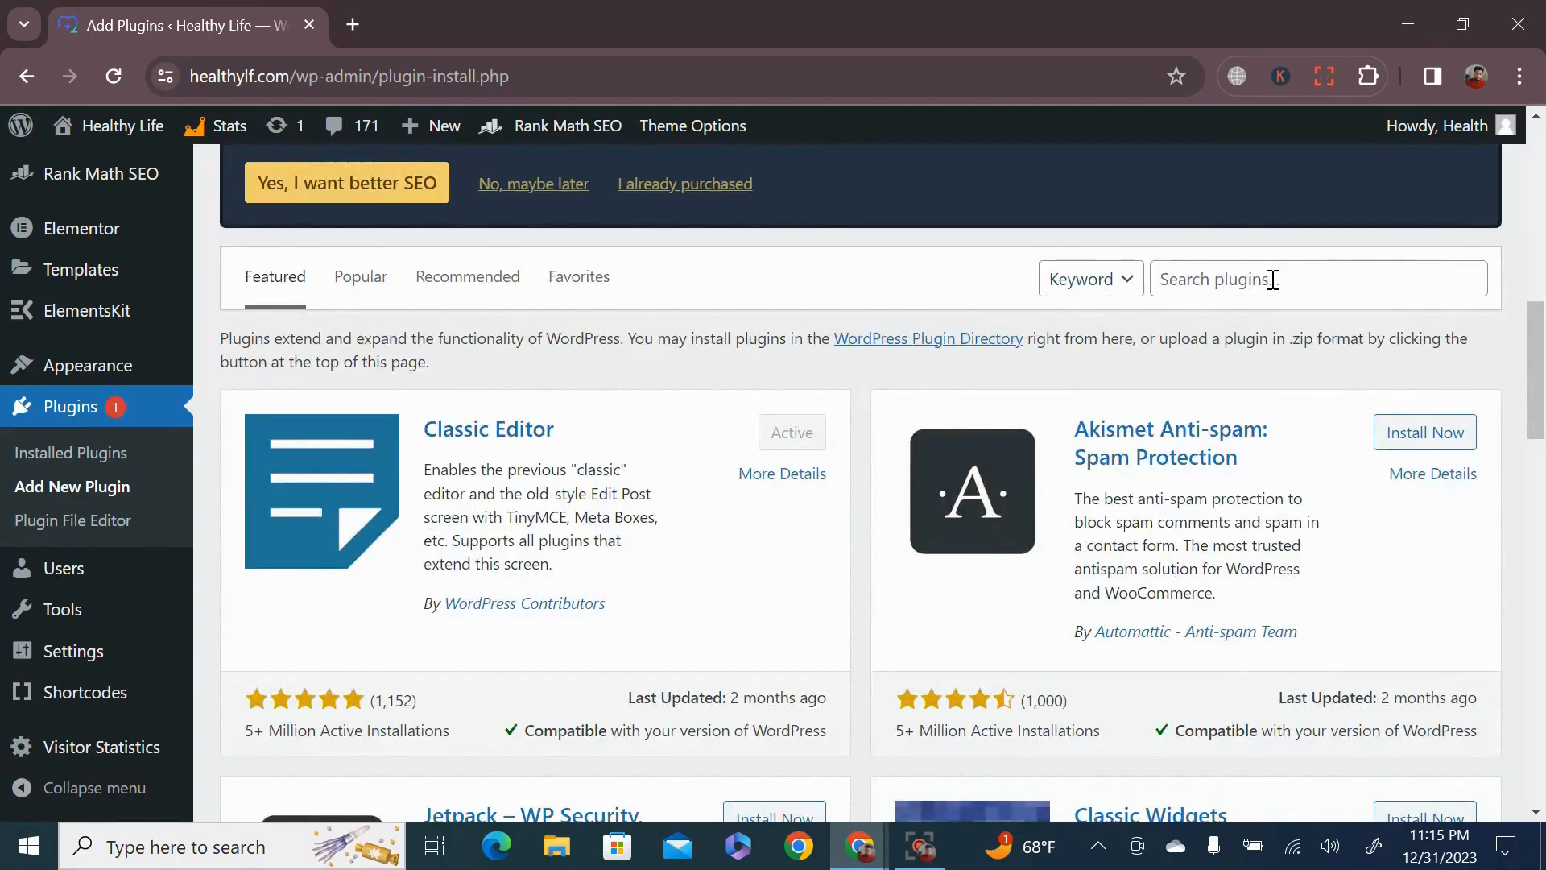
{"action": "scroll", "coordinate": [1270, 290], "scroll_direction": "down", "scroll_amount": 4}
{"action": "scroll", "coordinate": [1258, 323], "scroll_direction": "up", "scroll_amount": 6}
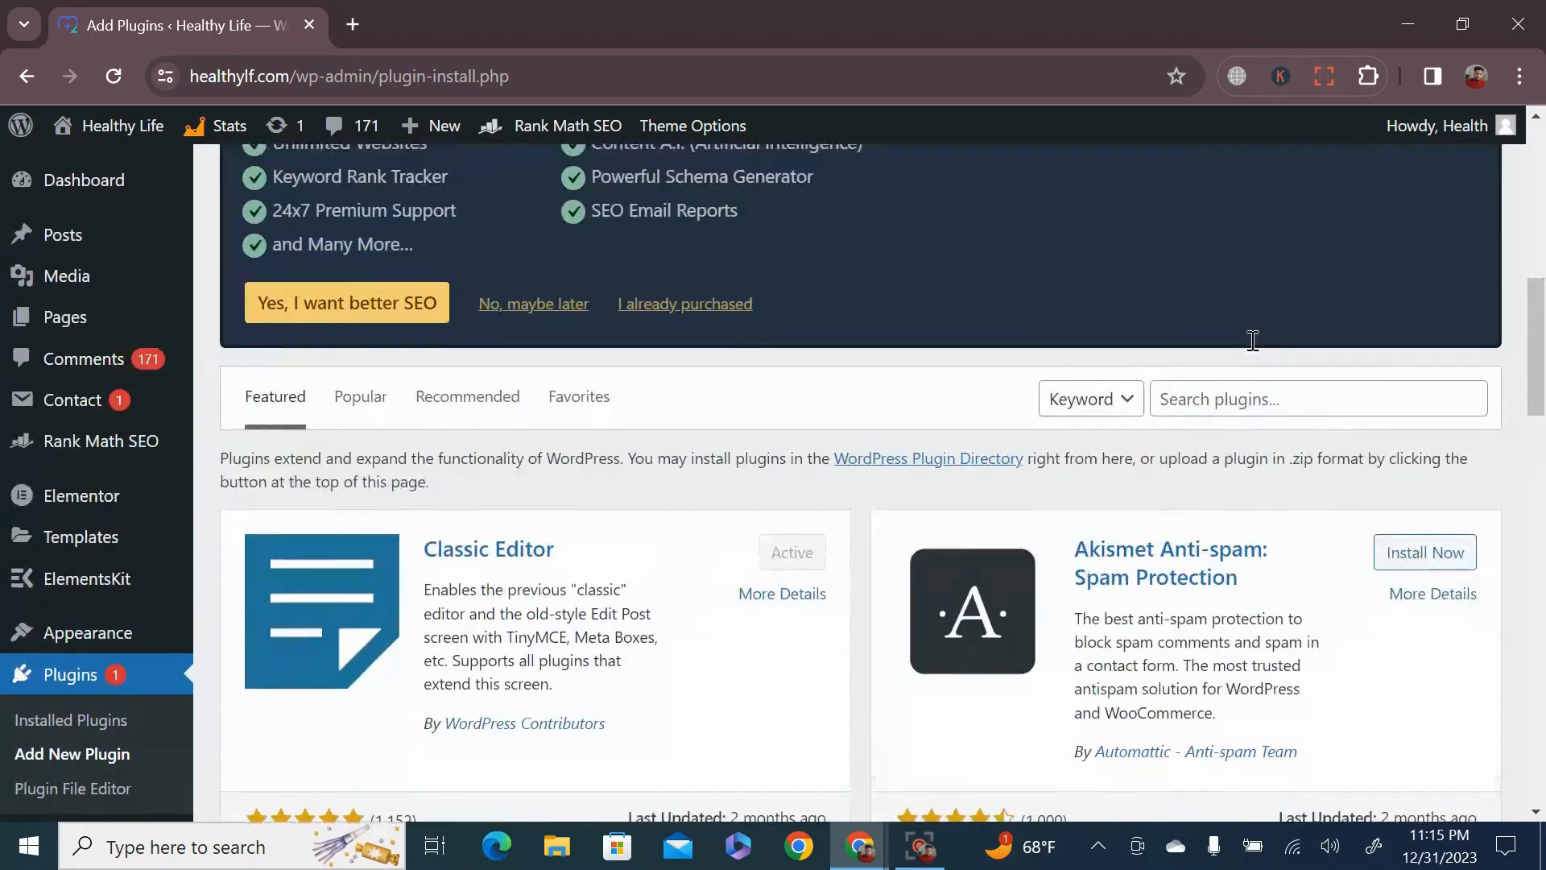
{"action": "left_click", "coordinate": [1243, 407]}
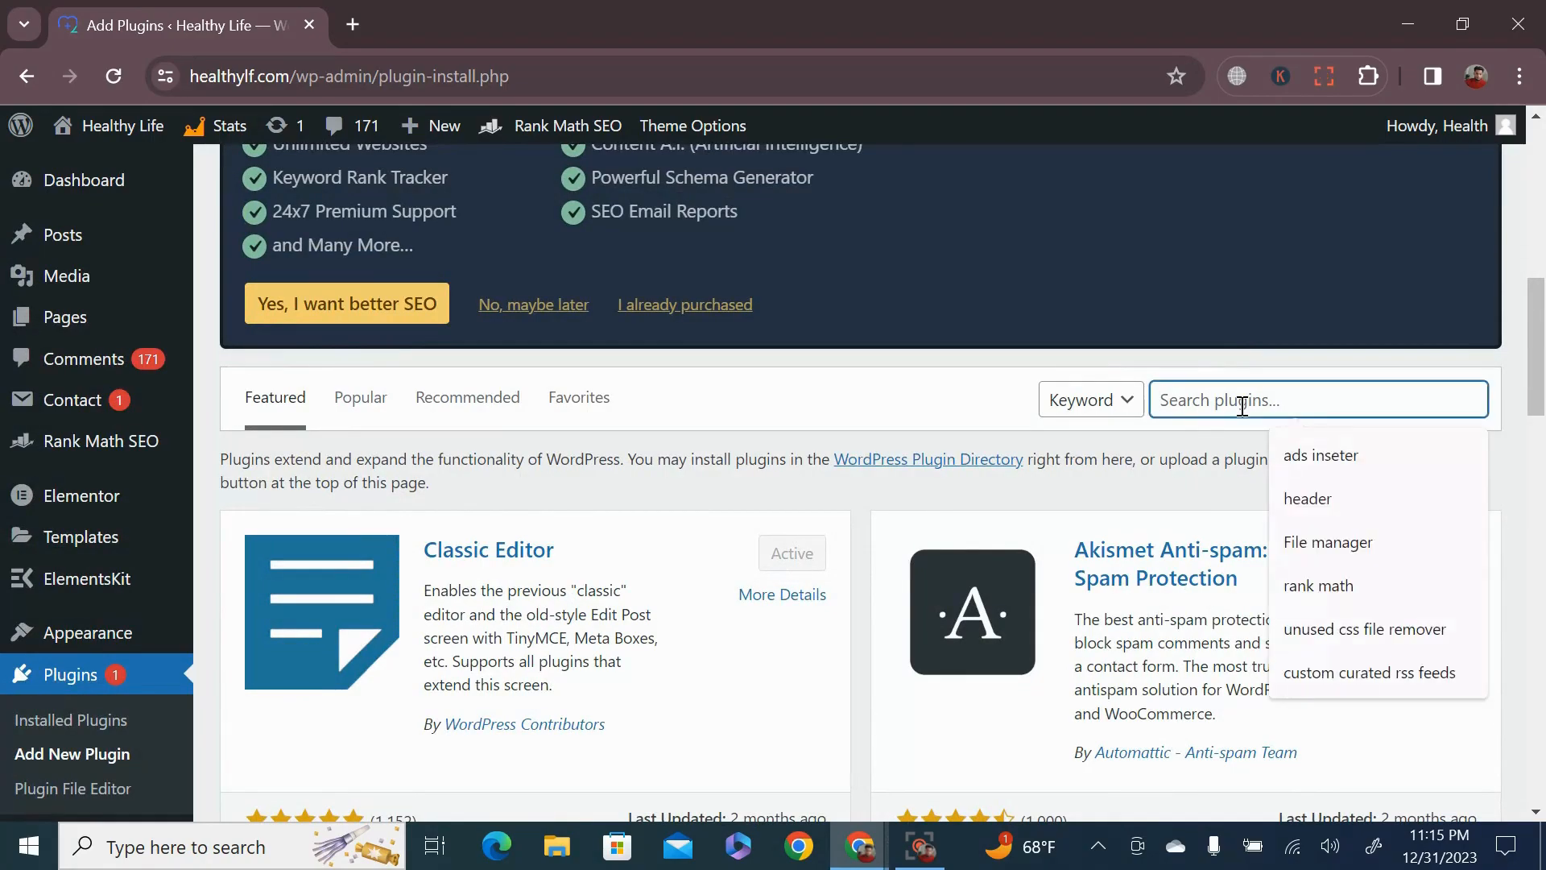
{"action": "type", "text": "ran"}
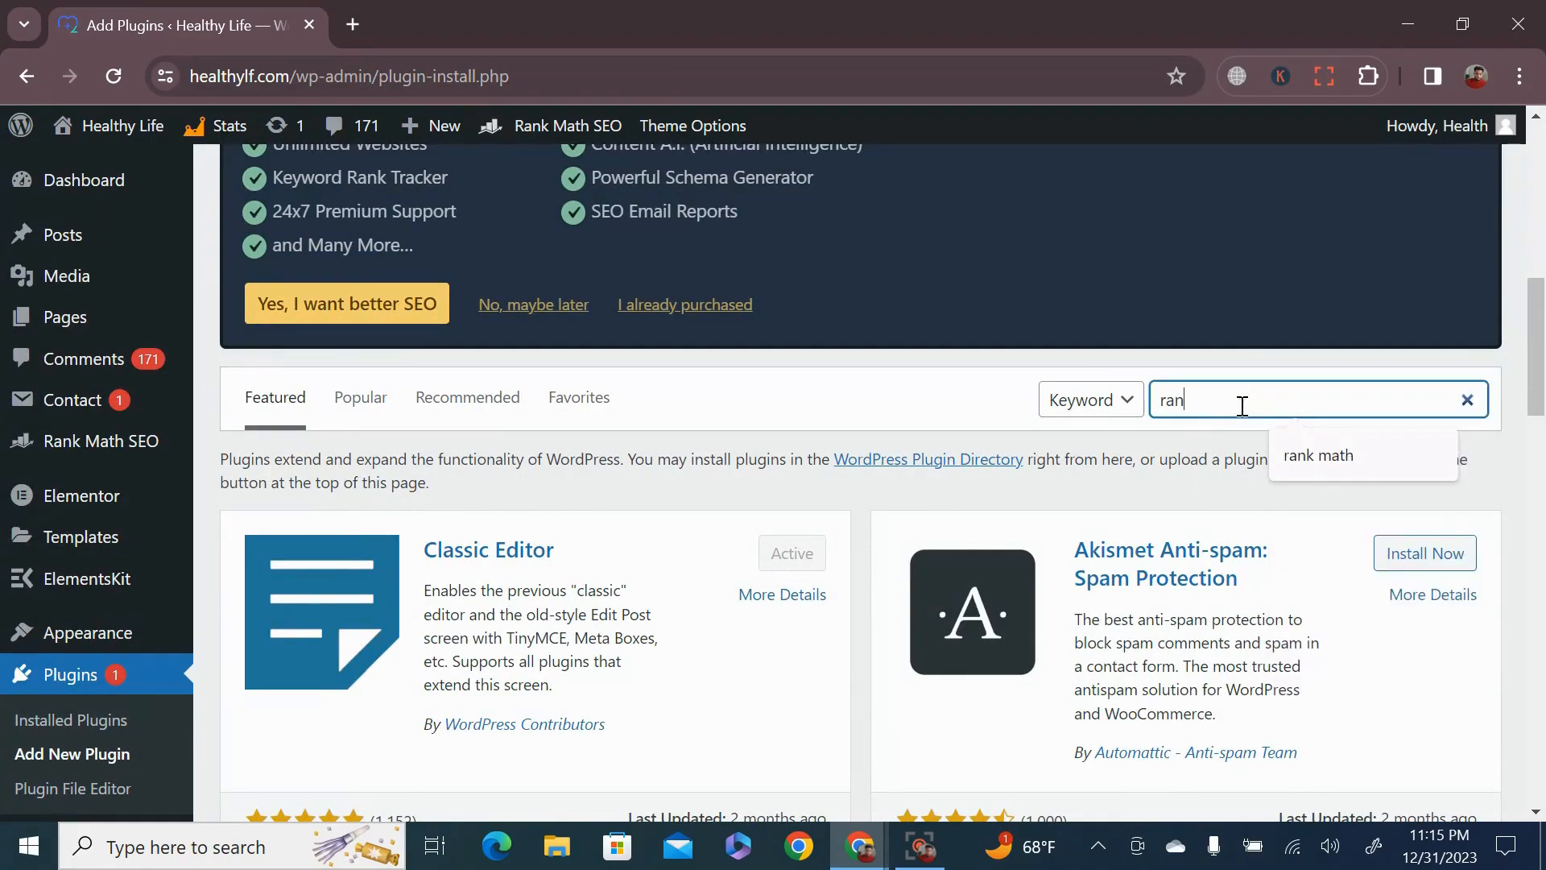
{"action": "type", "text": "k math seo"}
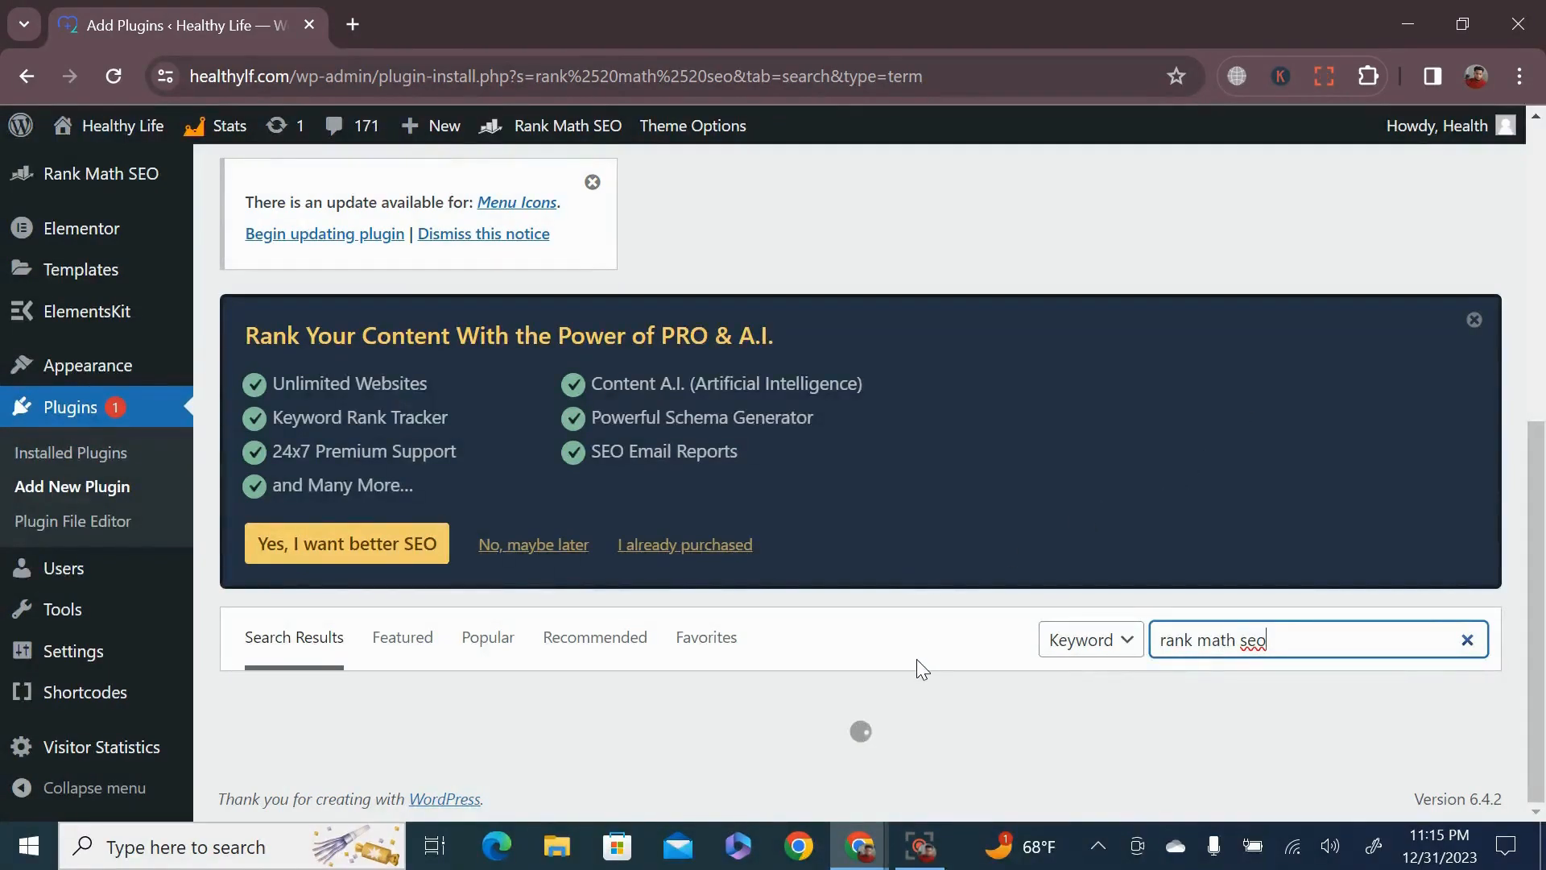
{"action": "scroll", "coordinate": [918, 664], "scroll_direction": "up", "scroll_amount": 4}
{"action": "scroll", "coordinate": [923, 675], "scroll_direction": "down", "scroll_amount": 4}
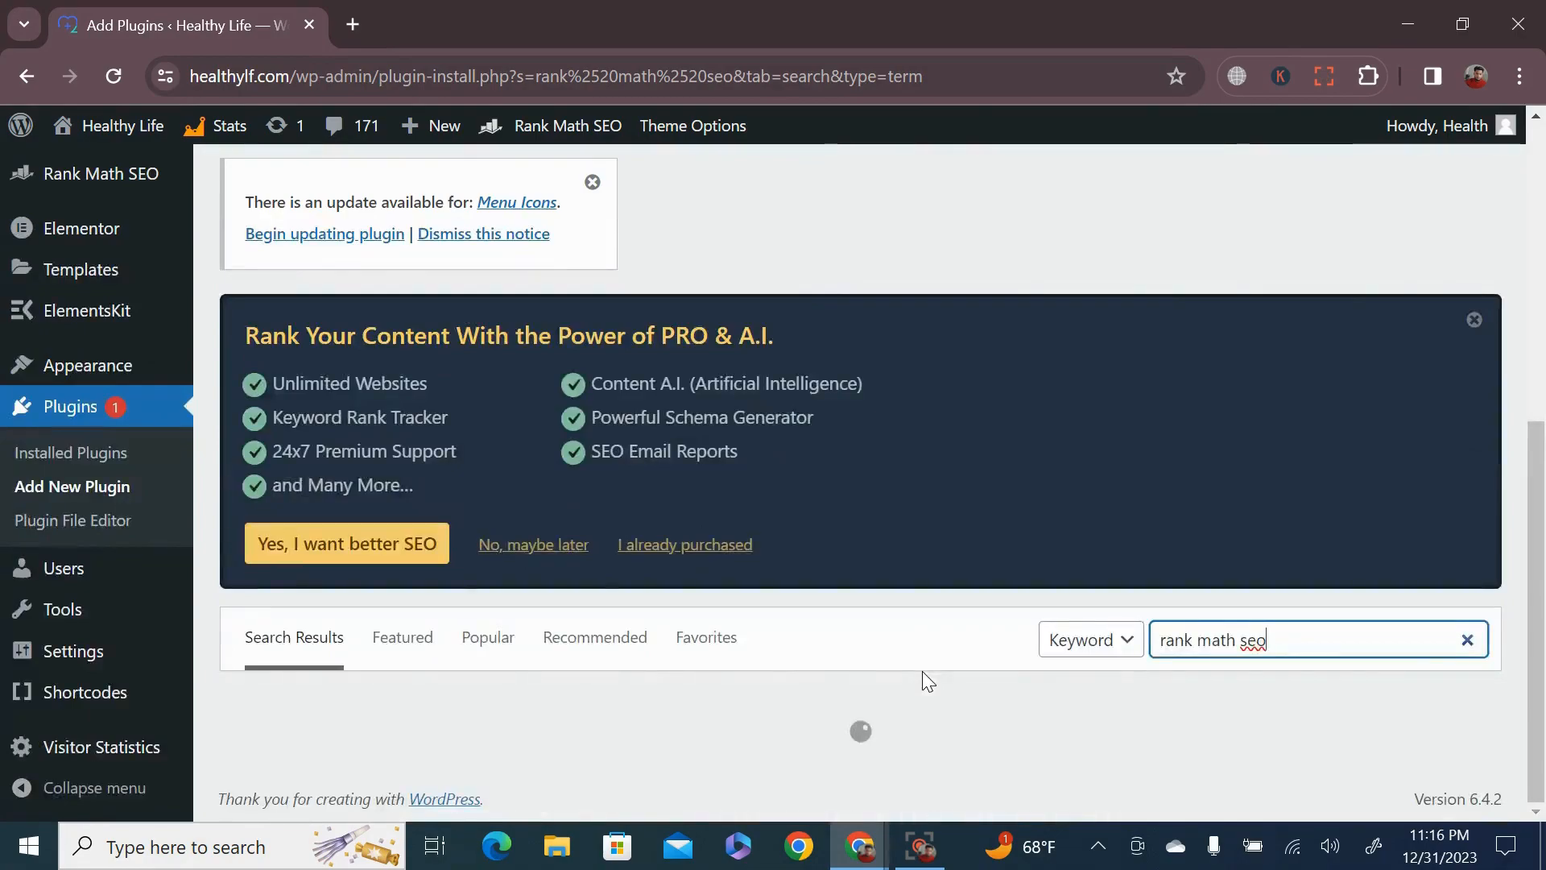
{"action": "scroll", "coordinate": [923, 674], "scroll_direction": "down", "scroll_amount": 3}
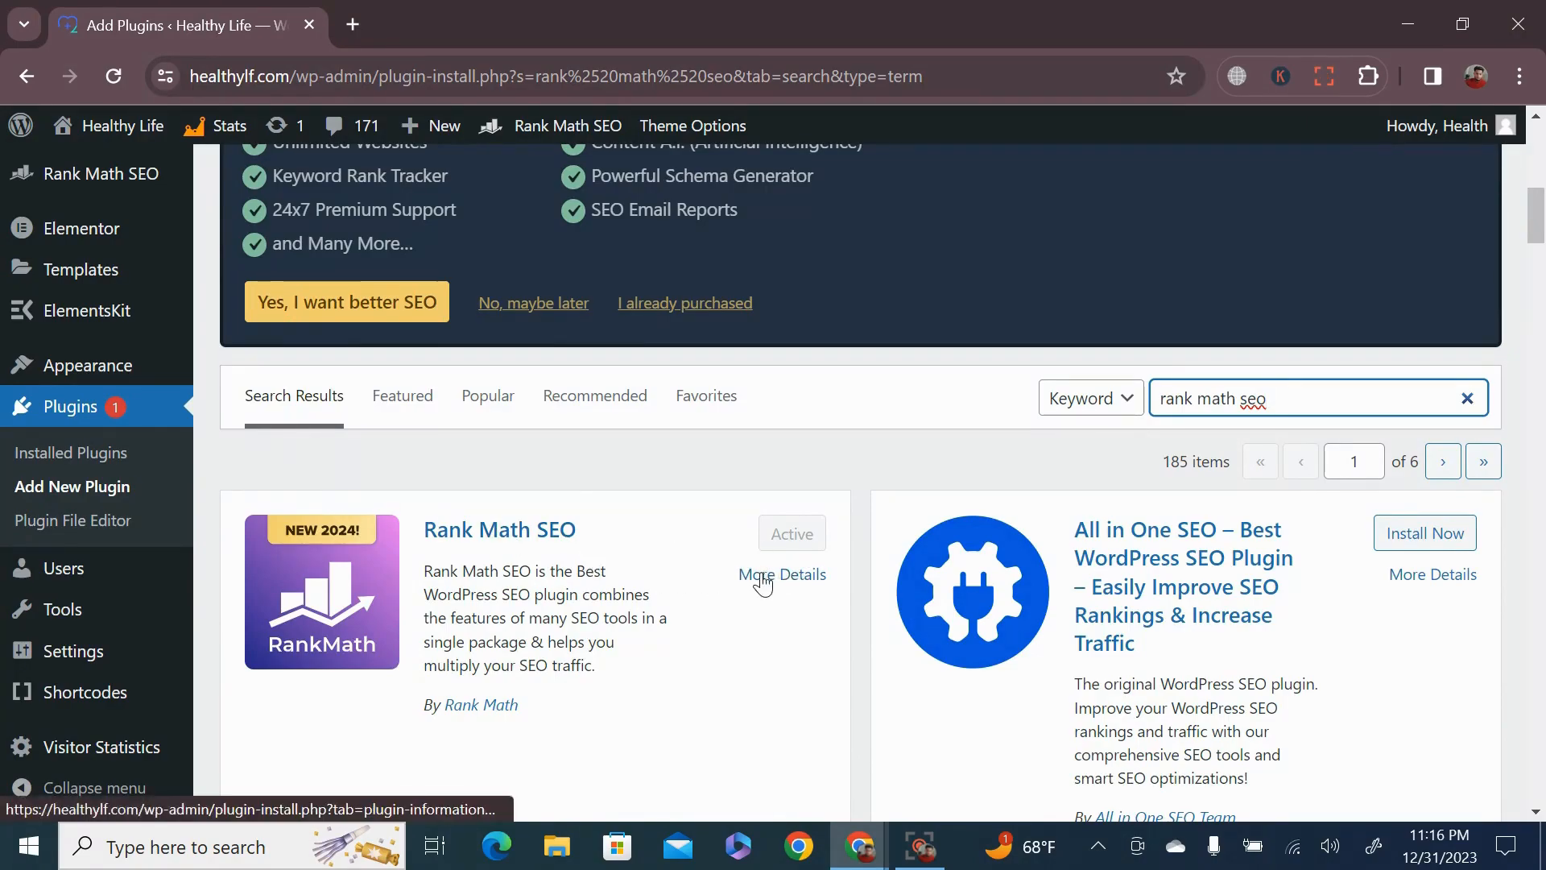
{"action": "scroll", "coordinate": [442, 511], "scroll_direction": "up", "scroll_amount": 3}
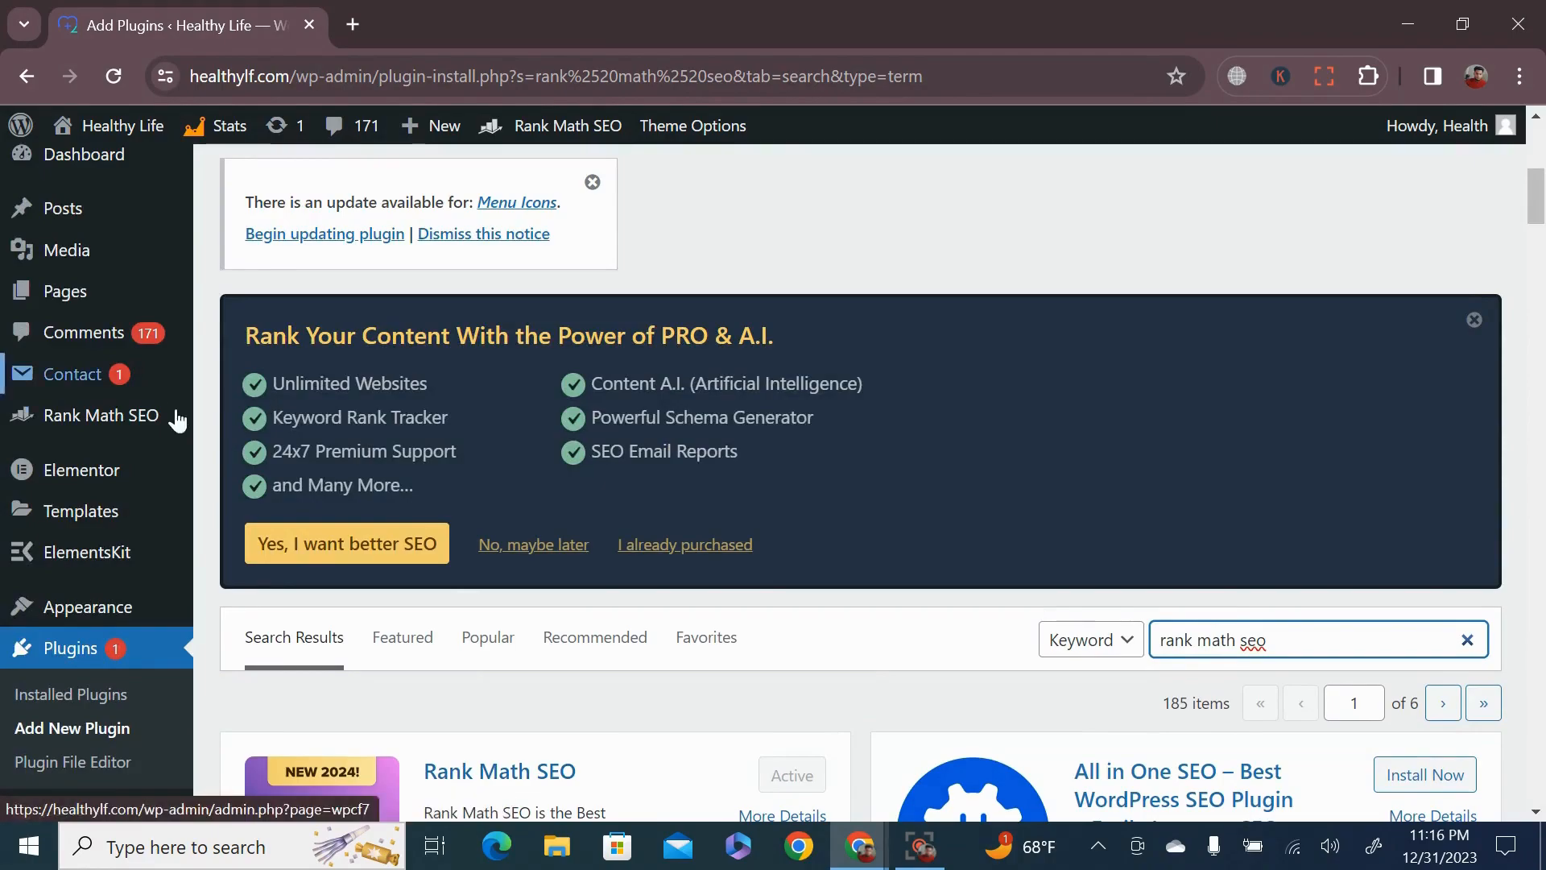
Step: Return to the list of all posts and open "Top 10 Diet Plans for Weight Loss naturally" for editing
{"action": "mouse_move", "coordinate": [86, 211]}
{"action": "left_click", "coordinate": [229, 211]}
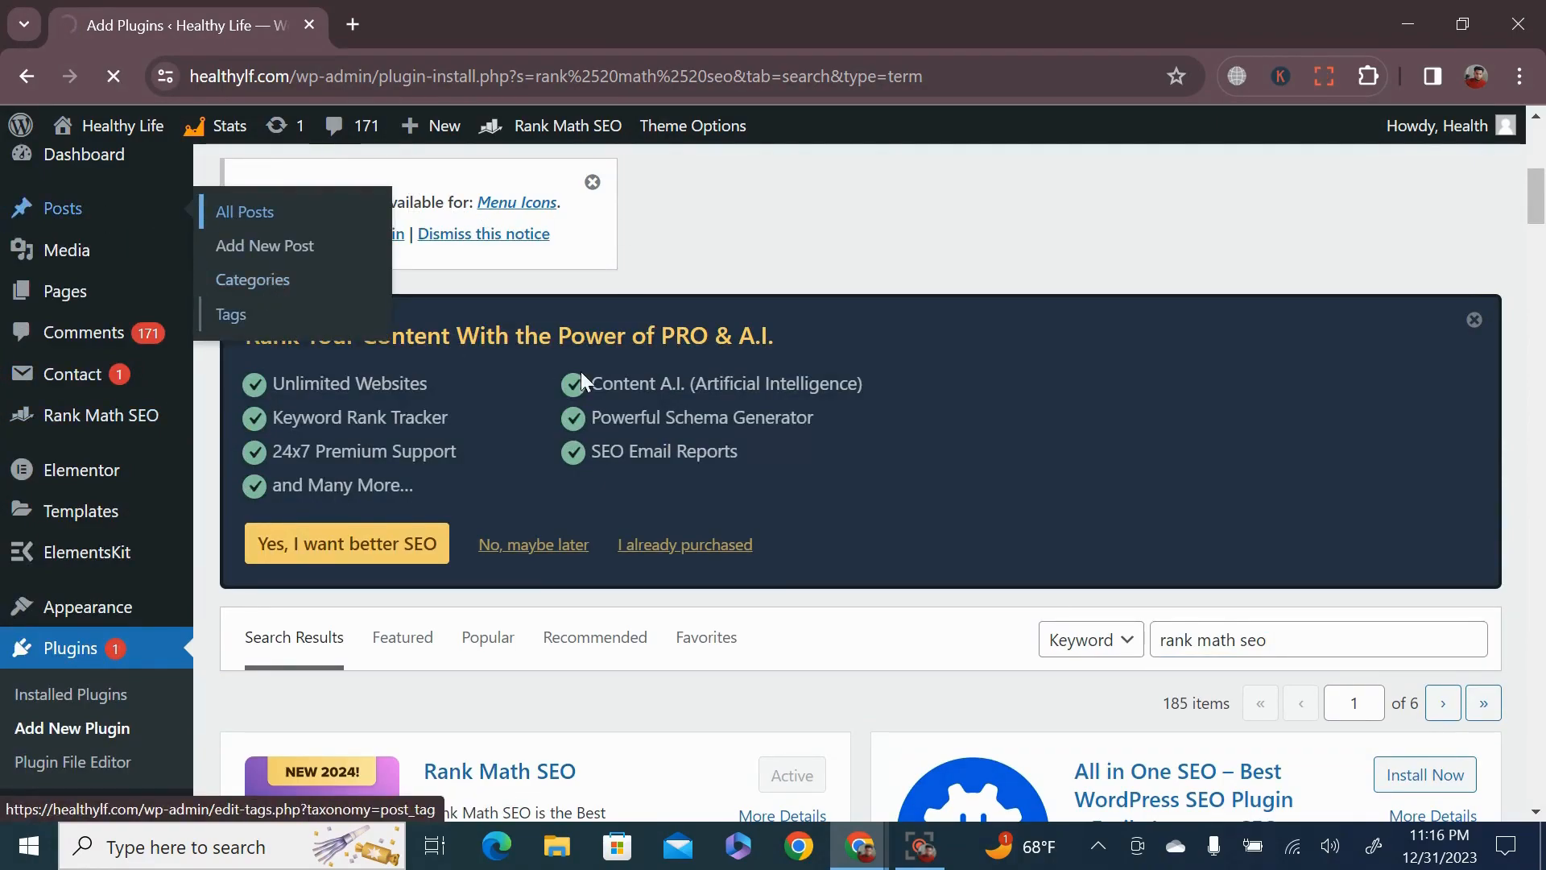
{"action": "scroll", "coordinate": [563, 483], "scroll_direction": "down", "scroll_amount": 10}
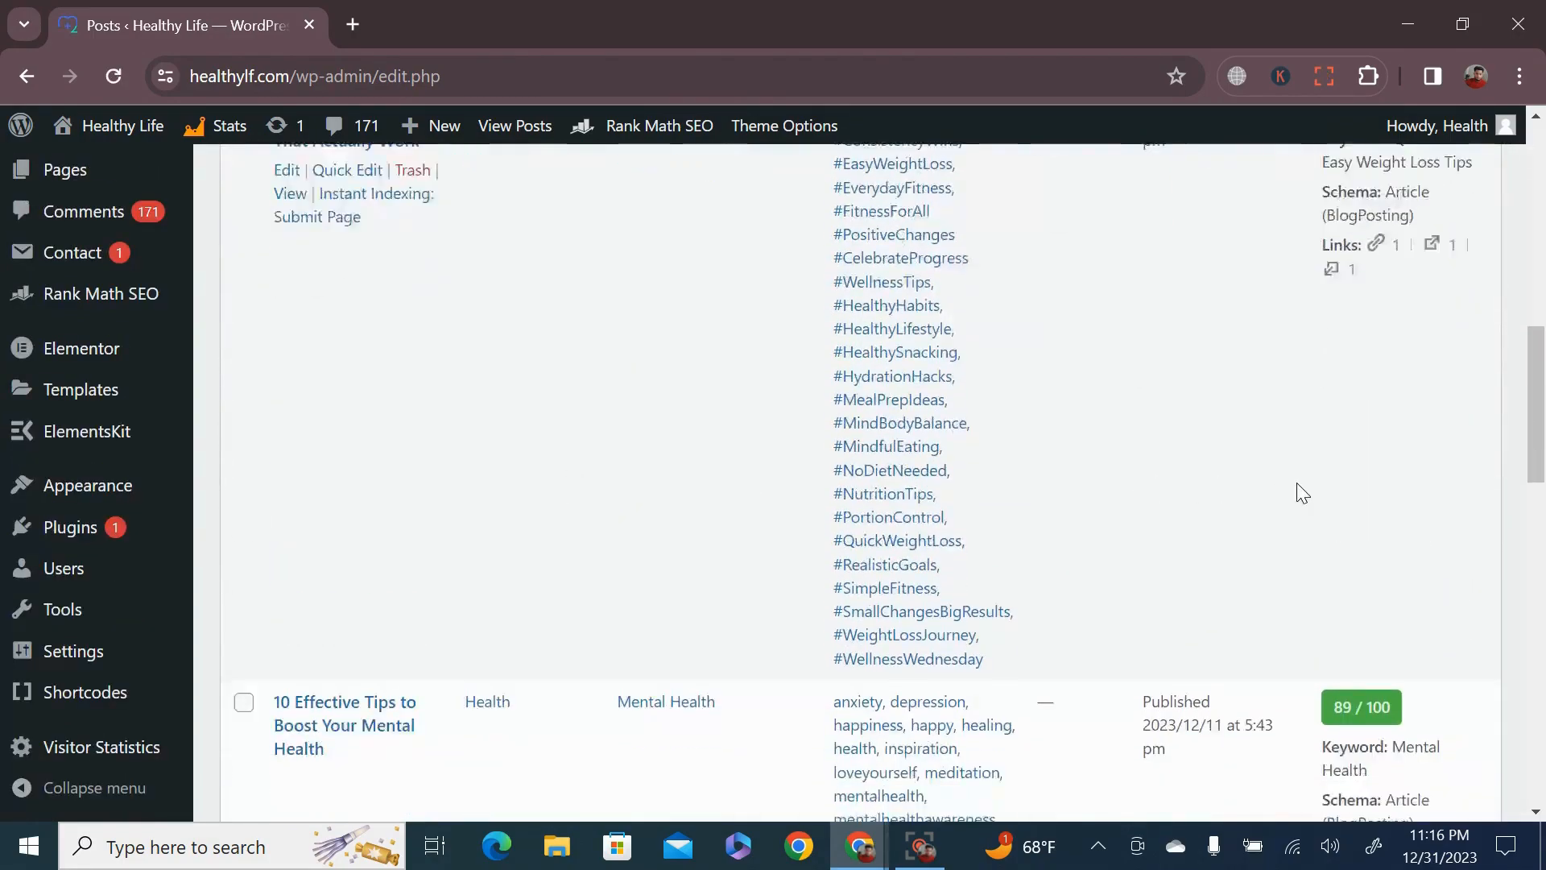
{"action": "scroll", "coordinate": [1301, 489], "scroll_direction": "down", "scroll_amount": 3}
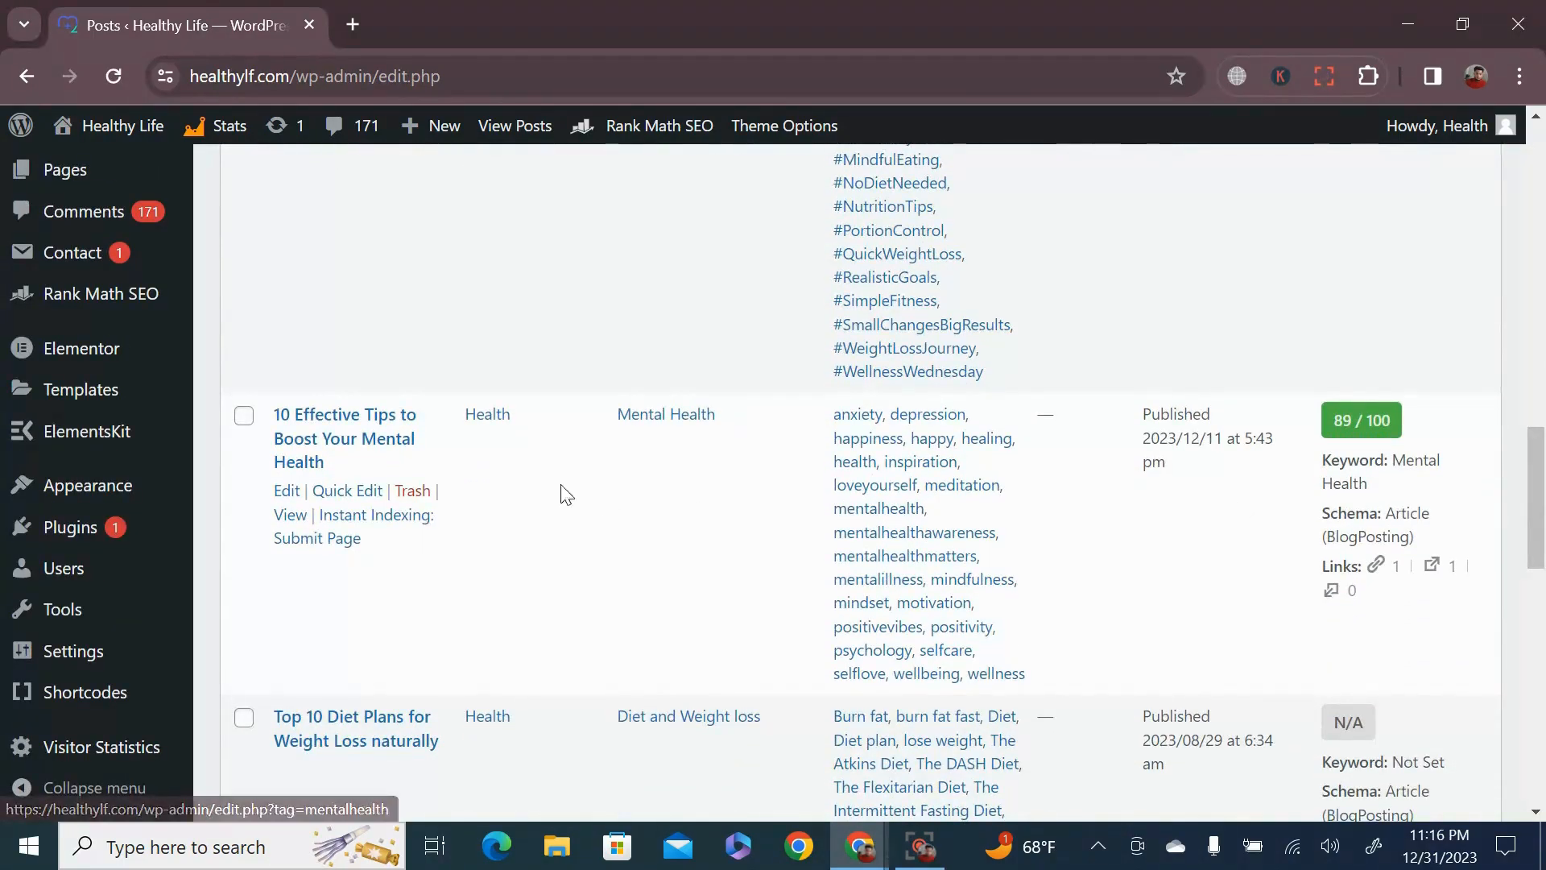
{"action": "scroll", "coordinate": [693, 596], "scroll_direction": "down", "scroll_amount": 4}
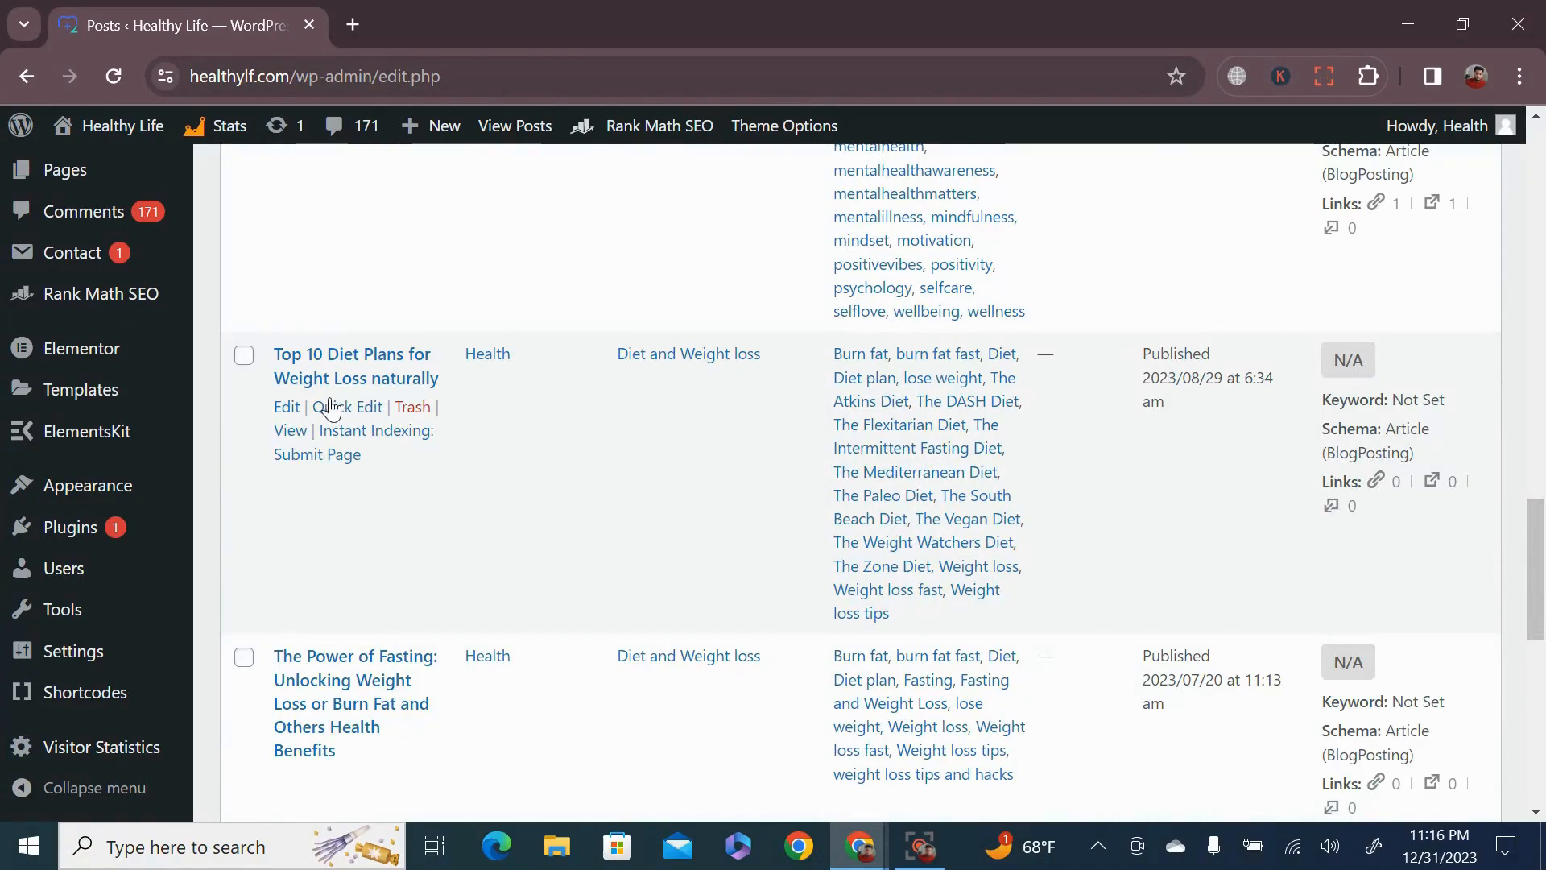
{"action": "left_click", "coordinate": [288, 408]}
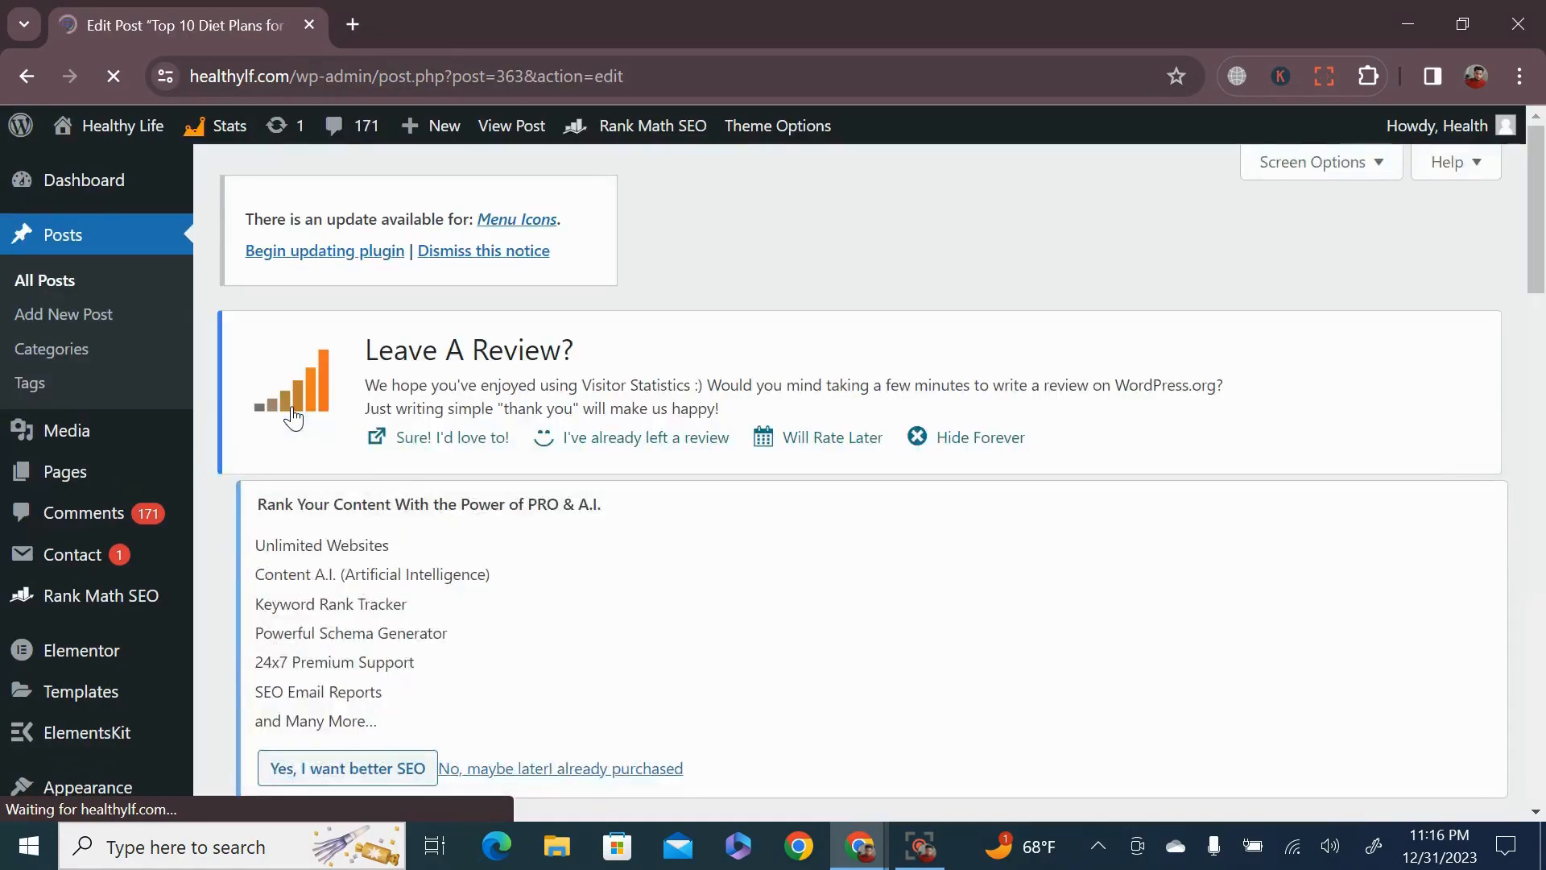
Step: Look through the post's content, Content AI and category settings, and check the SEO score among its publishing details
{"action": "scroll", "coordinate": [298, 418], "scroll_direction": "down", "scroll_amount": 4}
{"action": "scroll", "coordinate": [372, 413], "scroll_direction": "down", "scroll_amount": 4}
{"action": "scroll", "coordinate": [373, 412], "scroll_direction": "down", "scroll_amount": 3}
{"action": "scroll", "coordinate": [372, 412], "scroll_direction": "down", "scroll_amount": 10}
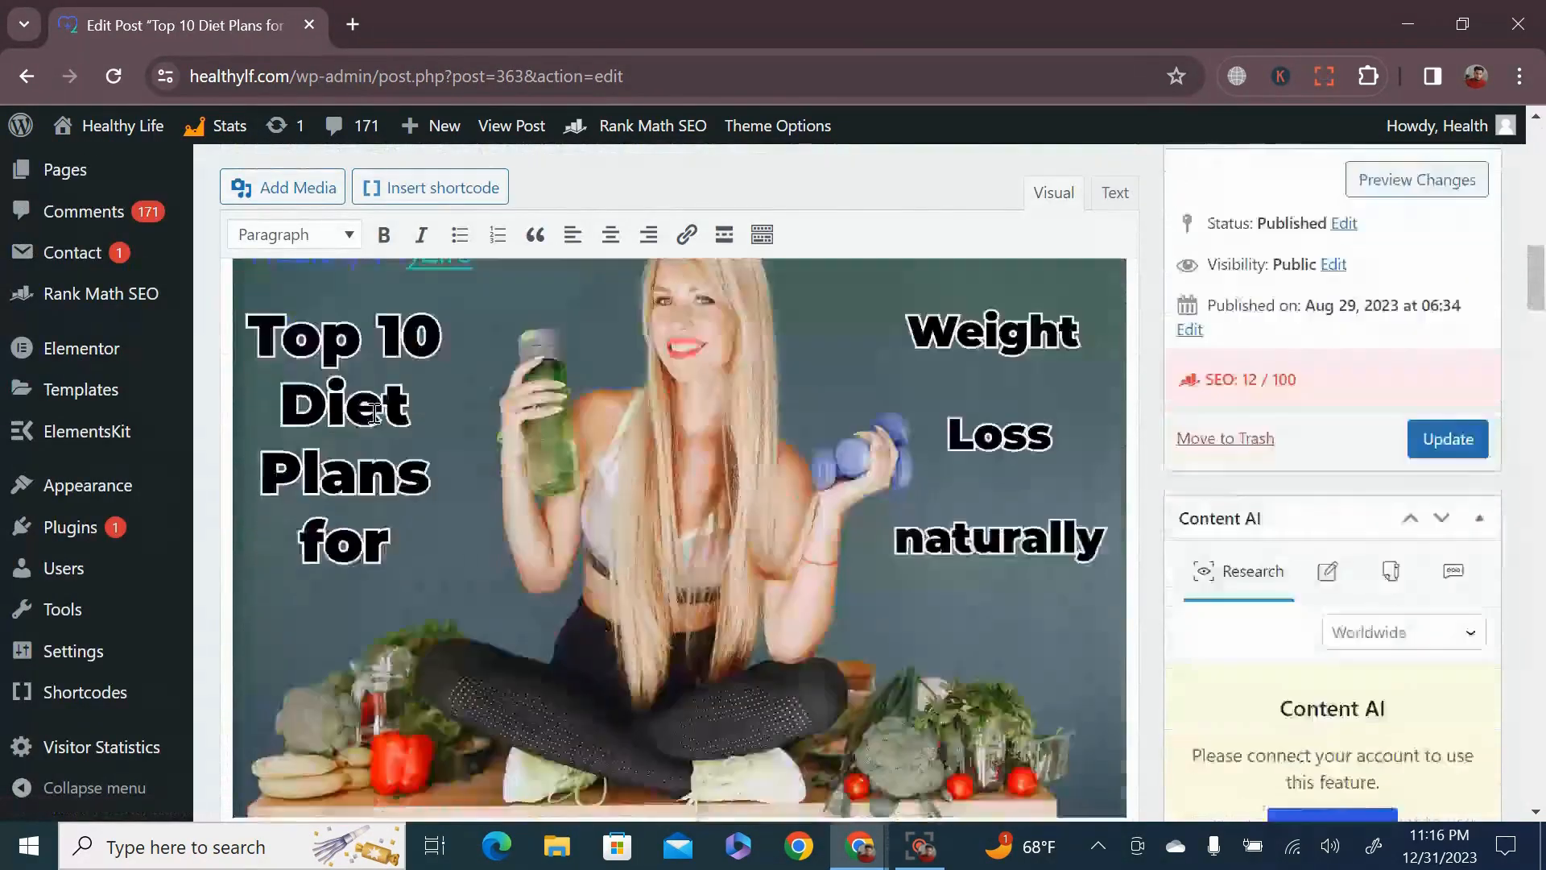
{"action": "scroll", "coordinate": [375, 413], "scroll_direction": "down", "scroll_amount": 5}
{"action": "scroll", "coordinate": [375, 413], "scroll_direction": "down", "scroll_amount": 10}
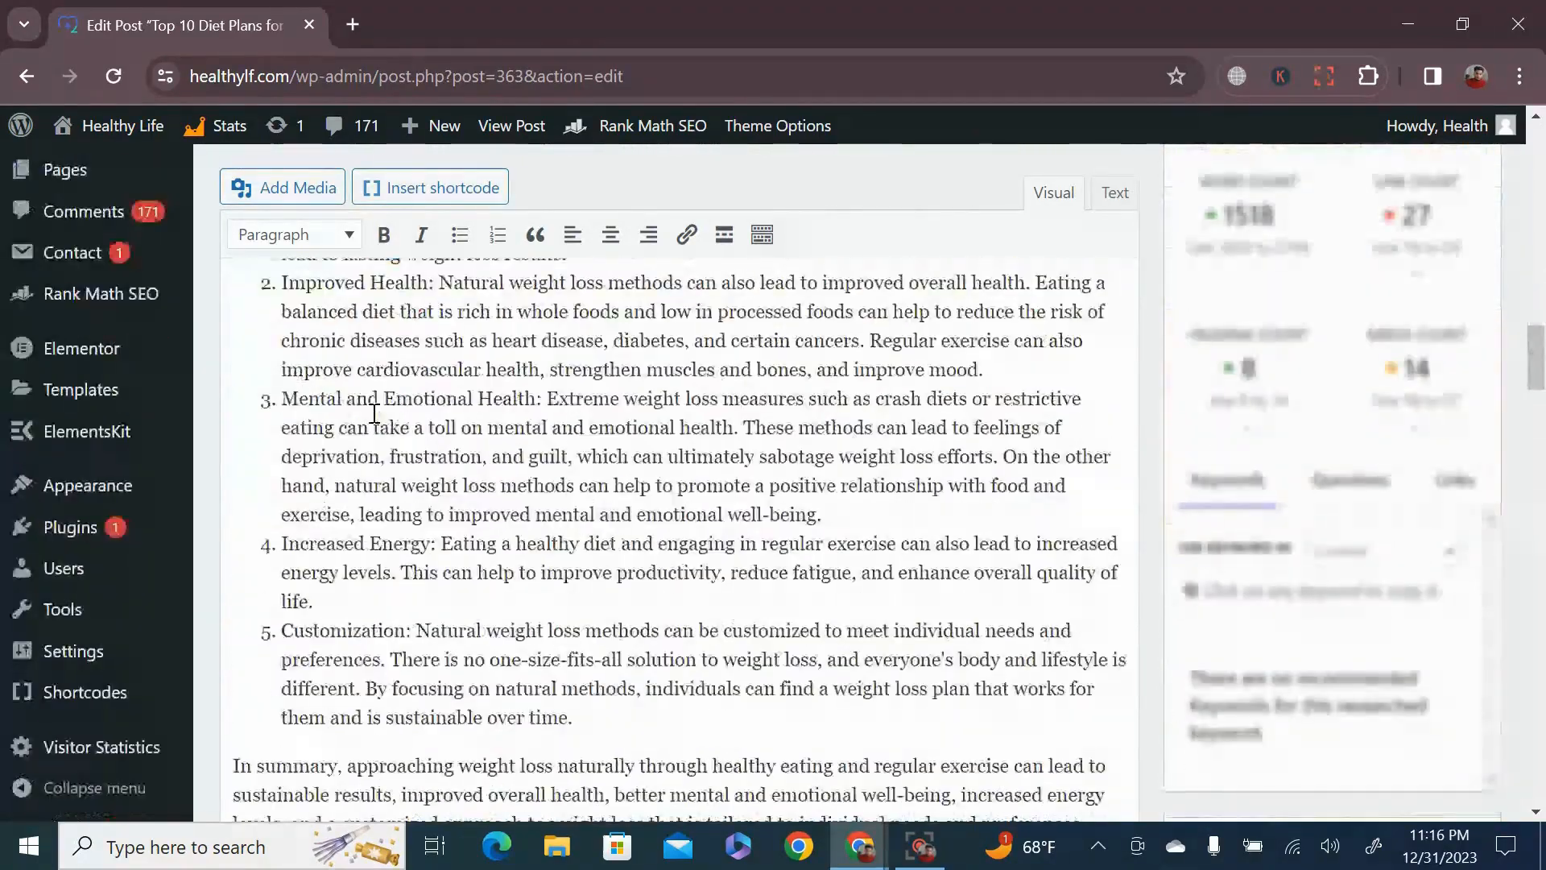
{"action": "scroll", "coordinate": [373, 411], "scroll_direction": "down", "scroll_amount": 5}
{"action": "scroll", "coordinate": [1461, 416], "scroll_direction": "up", "scroll_amount": 10}
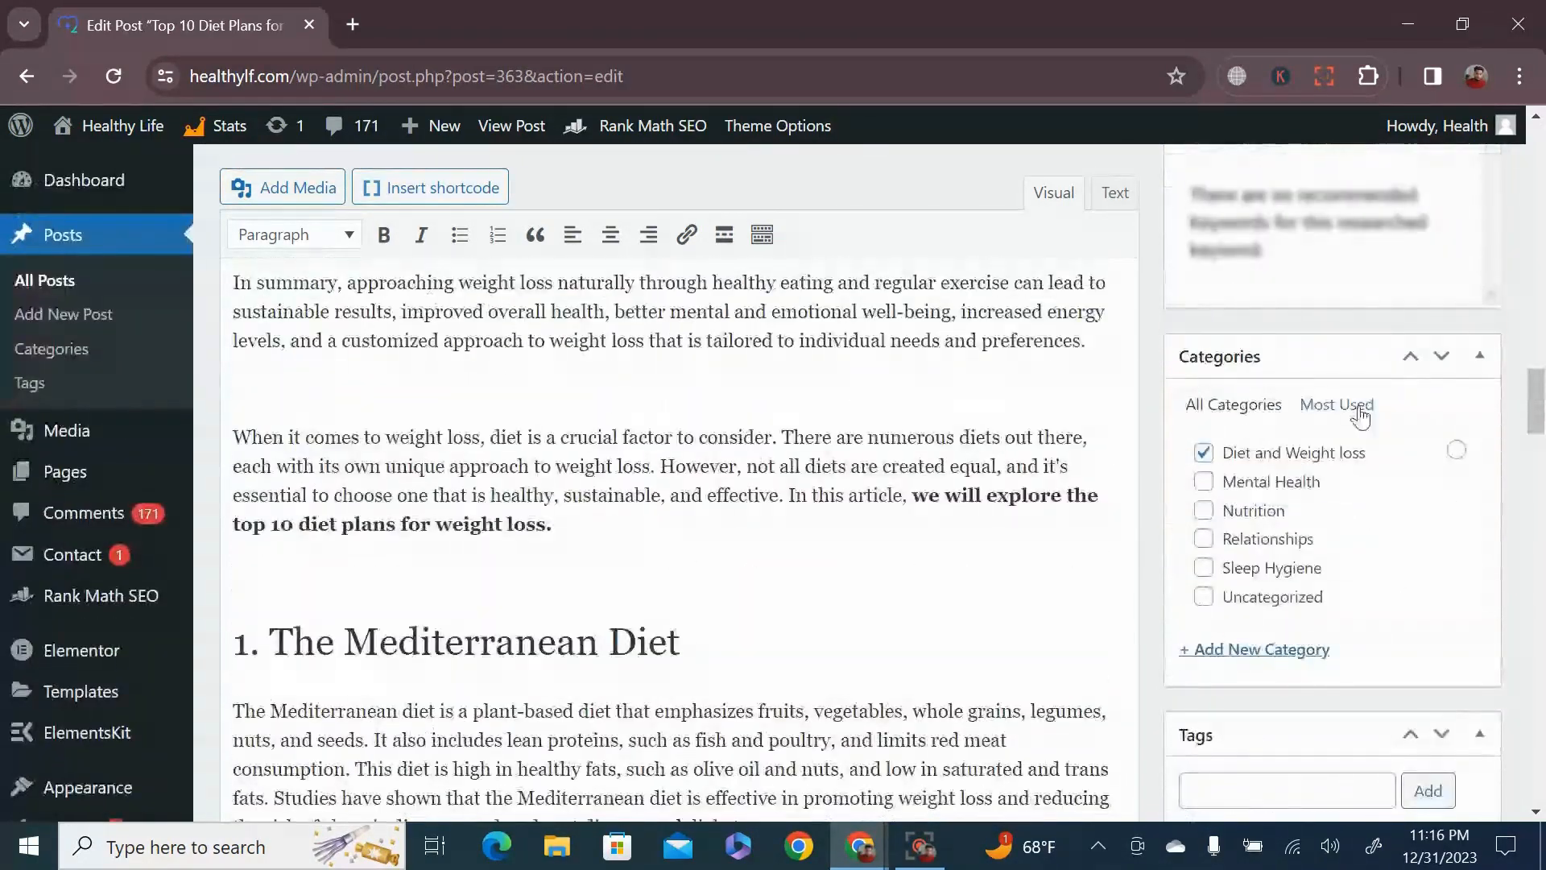
{"action": "scroll", "coordinate": [1461, 417], "scroll_direction": "up", "scroll_amount": 10}
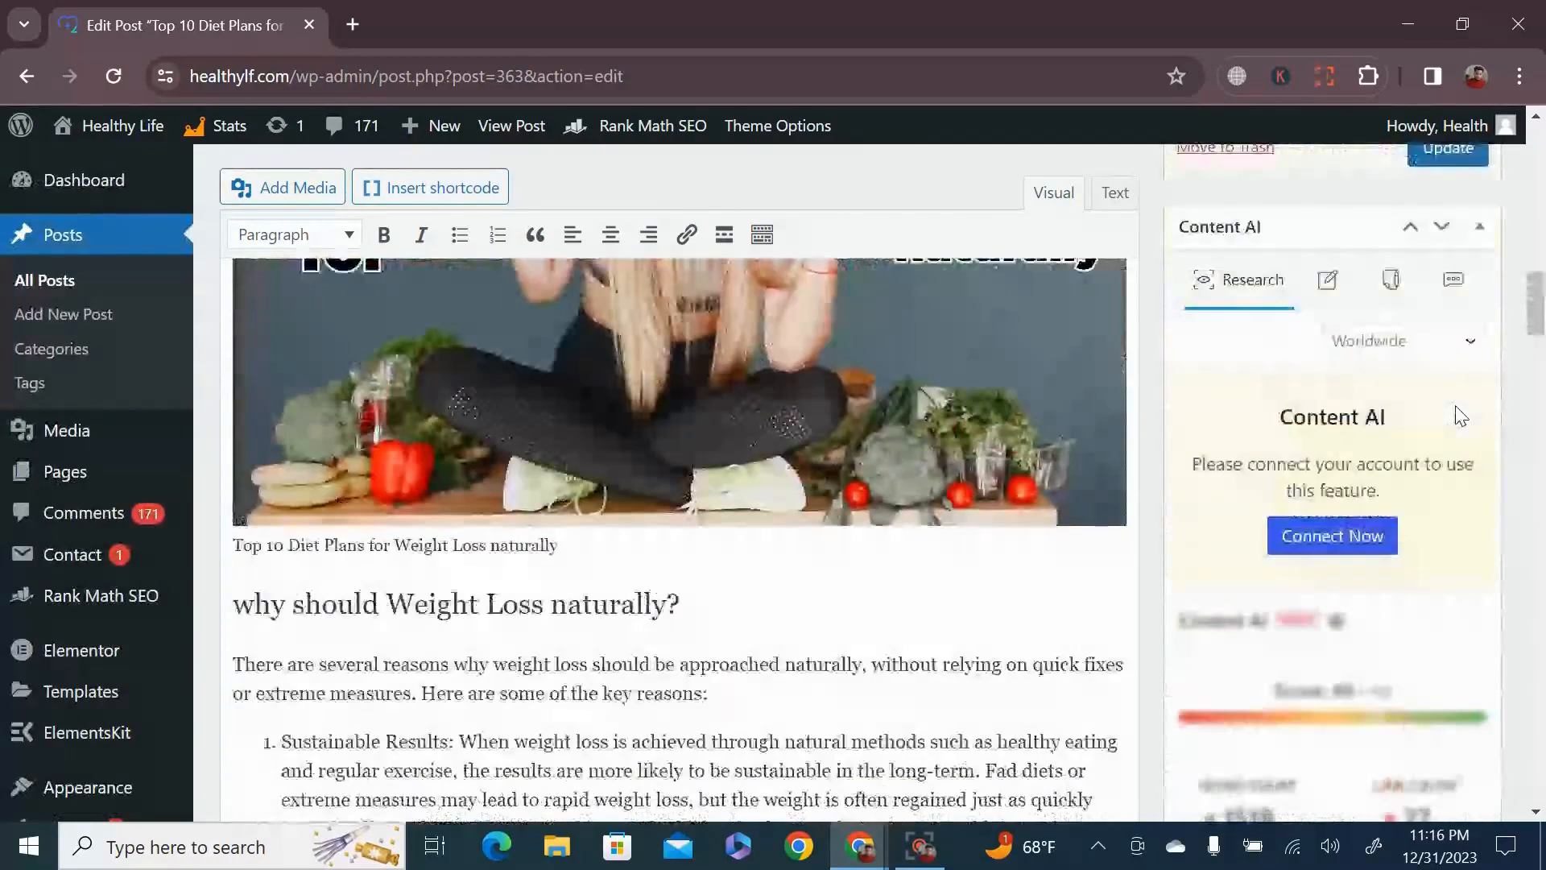
{"action": "scroll", "coordinate": [1458, 416], "scroll_direction": "up", "scroll_amount": 2}
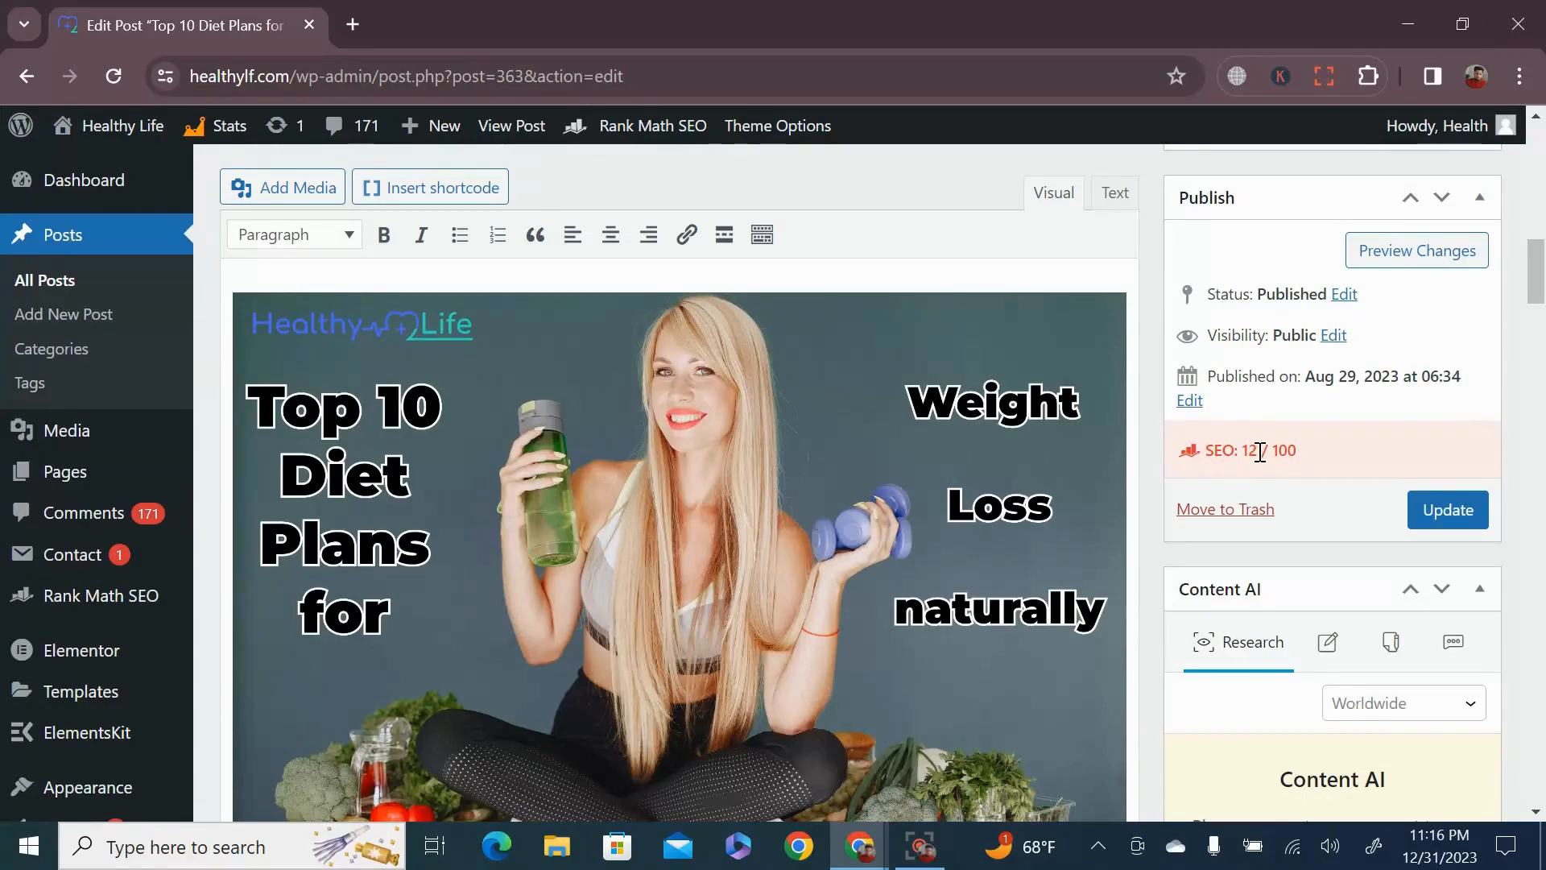
Step: Examine the post's Rank Math focus keyword field and the Basic SEO checklist below the content
{"action": "scroll", "coordinate": [846, 431], "scroll_direction": "down", "scroll_amount": 15}
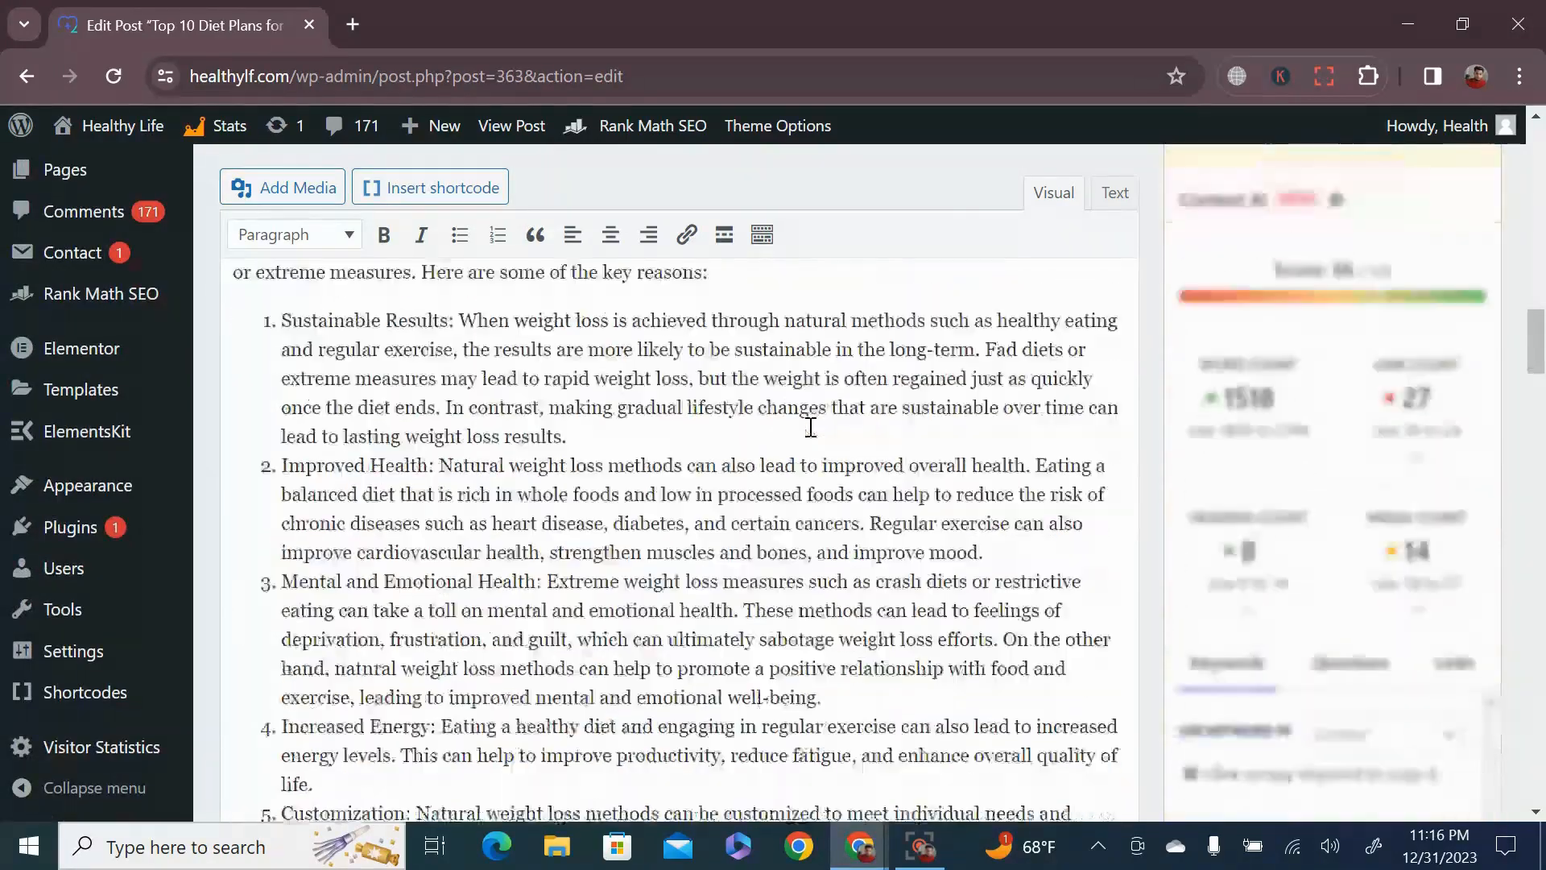
{"action": "scroll", "coordinate": [805, 427], "scroll_direction": "down", "scroll_amount": 20}
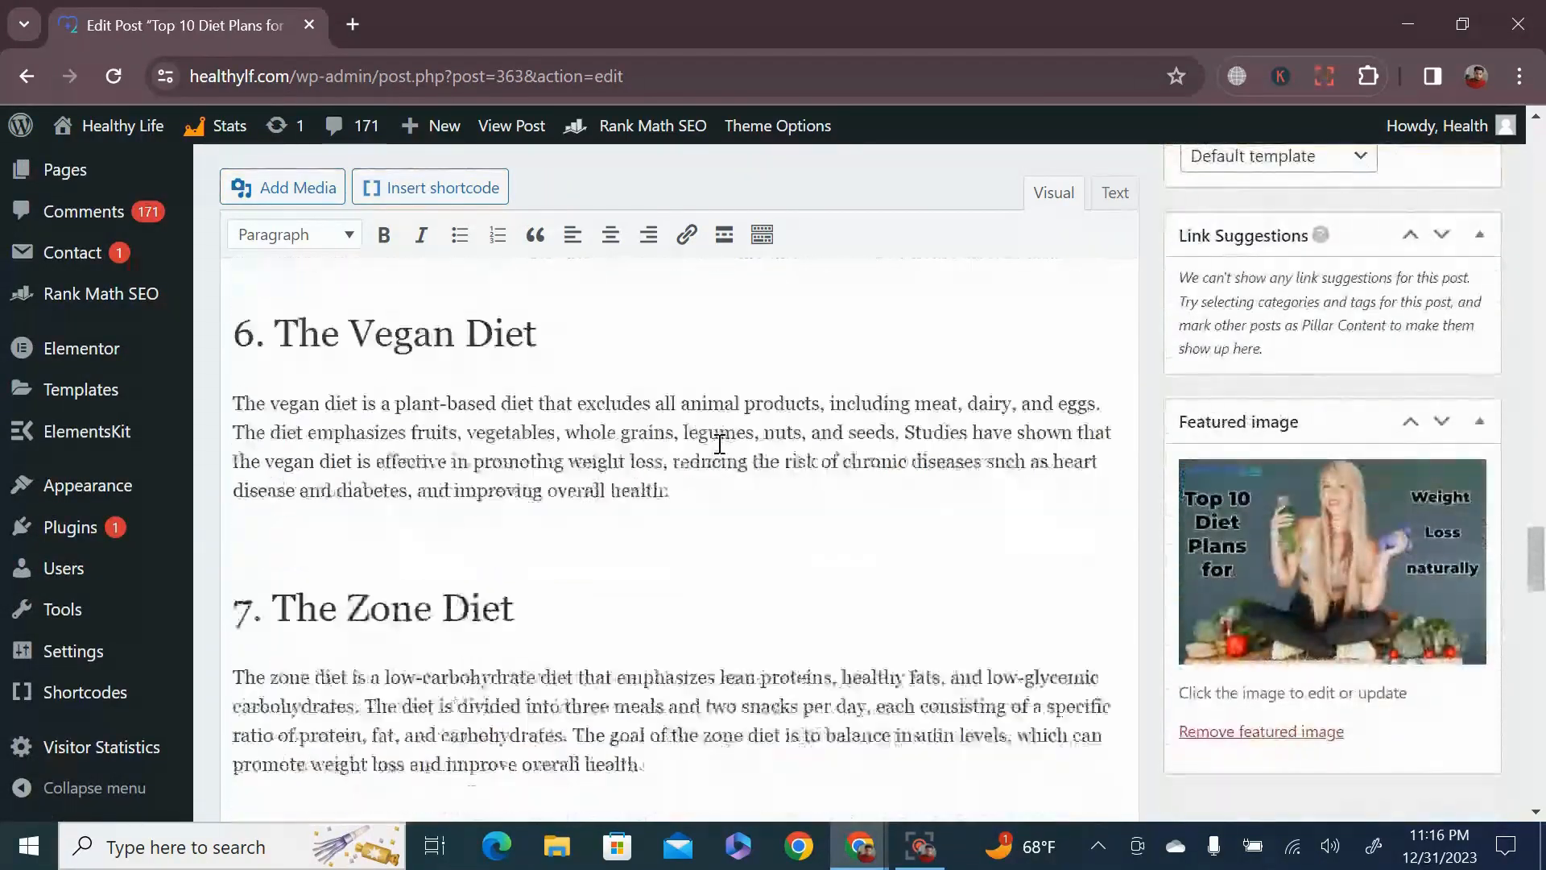
{"action": "scroll", "coordinate": [720, 445], "scroll_direction": "down", "scroll_amount": 10}
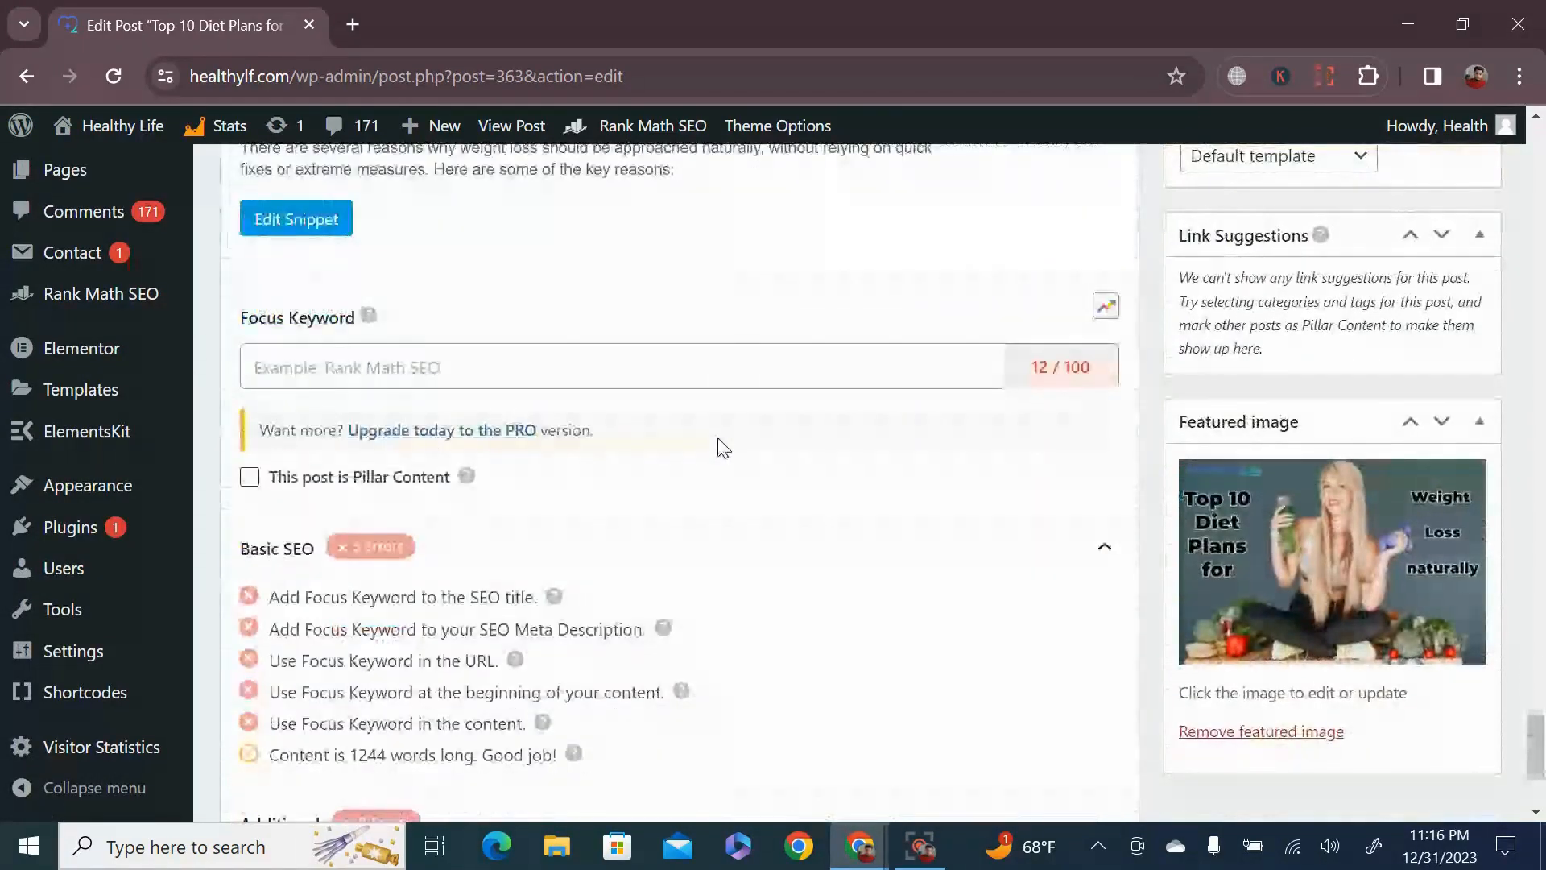
{"action": "scroll", "coordinate": [712, 449], "scroll_direction": "down", "scroll_amount": 2}
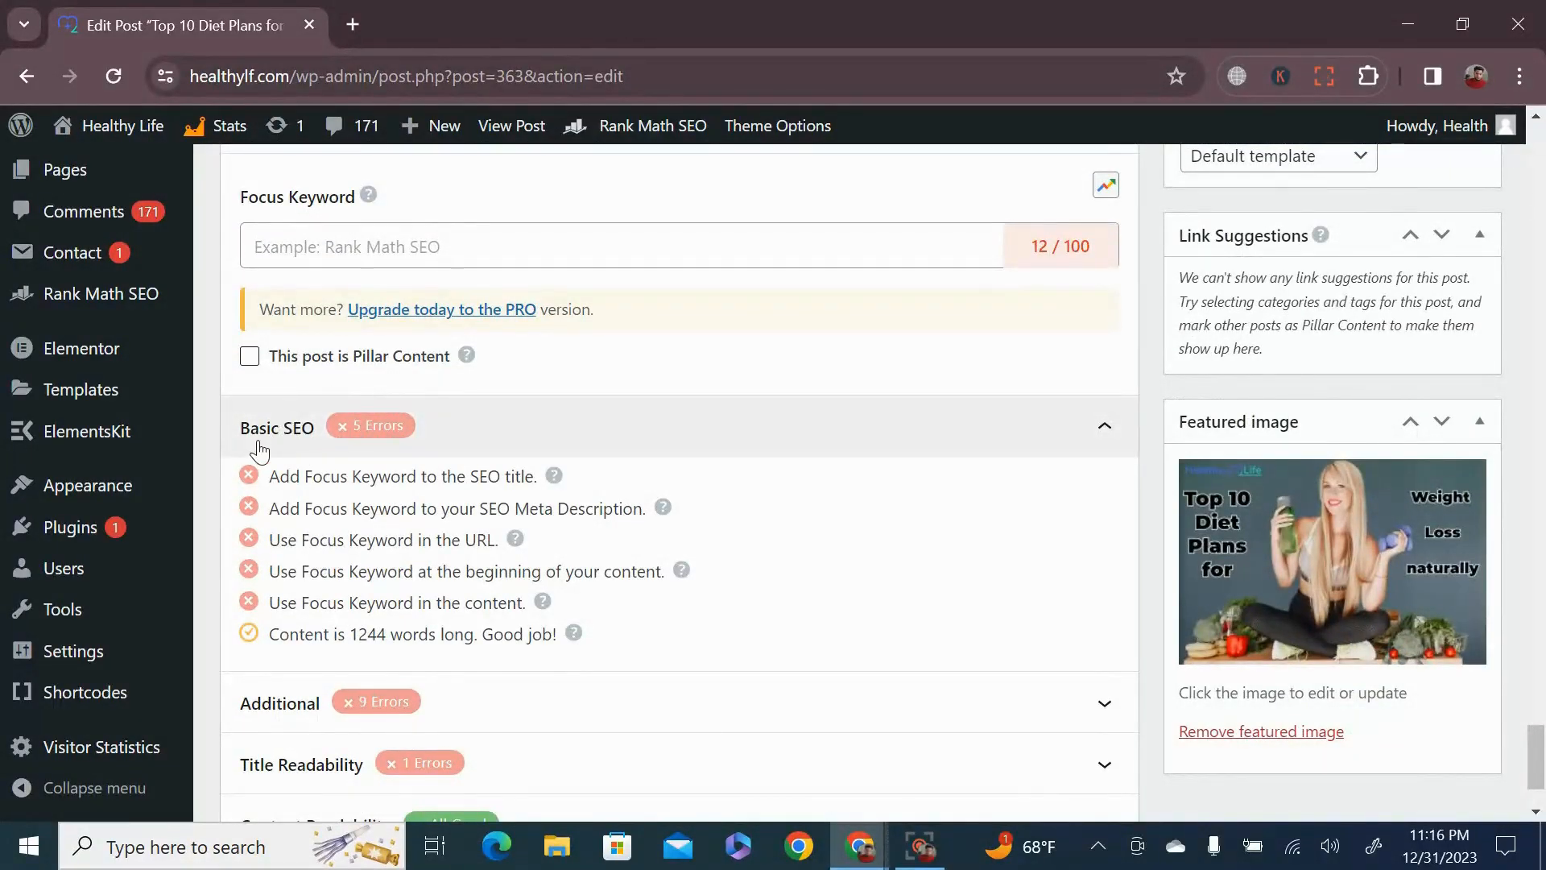
{"action": "scroll", "coordinate": [562, 477], "scroll_direction": "down", "scroll_amount": 2}
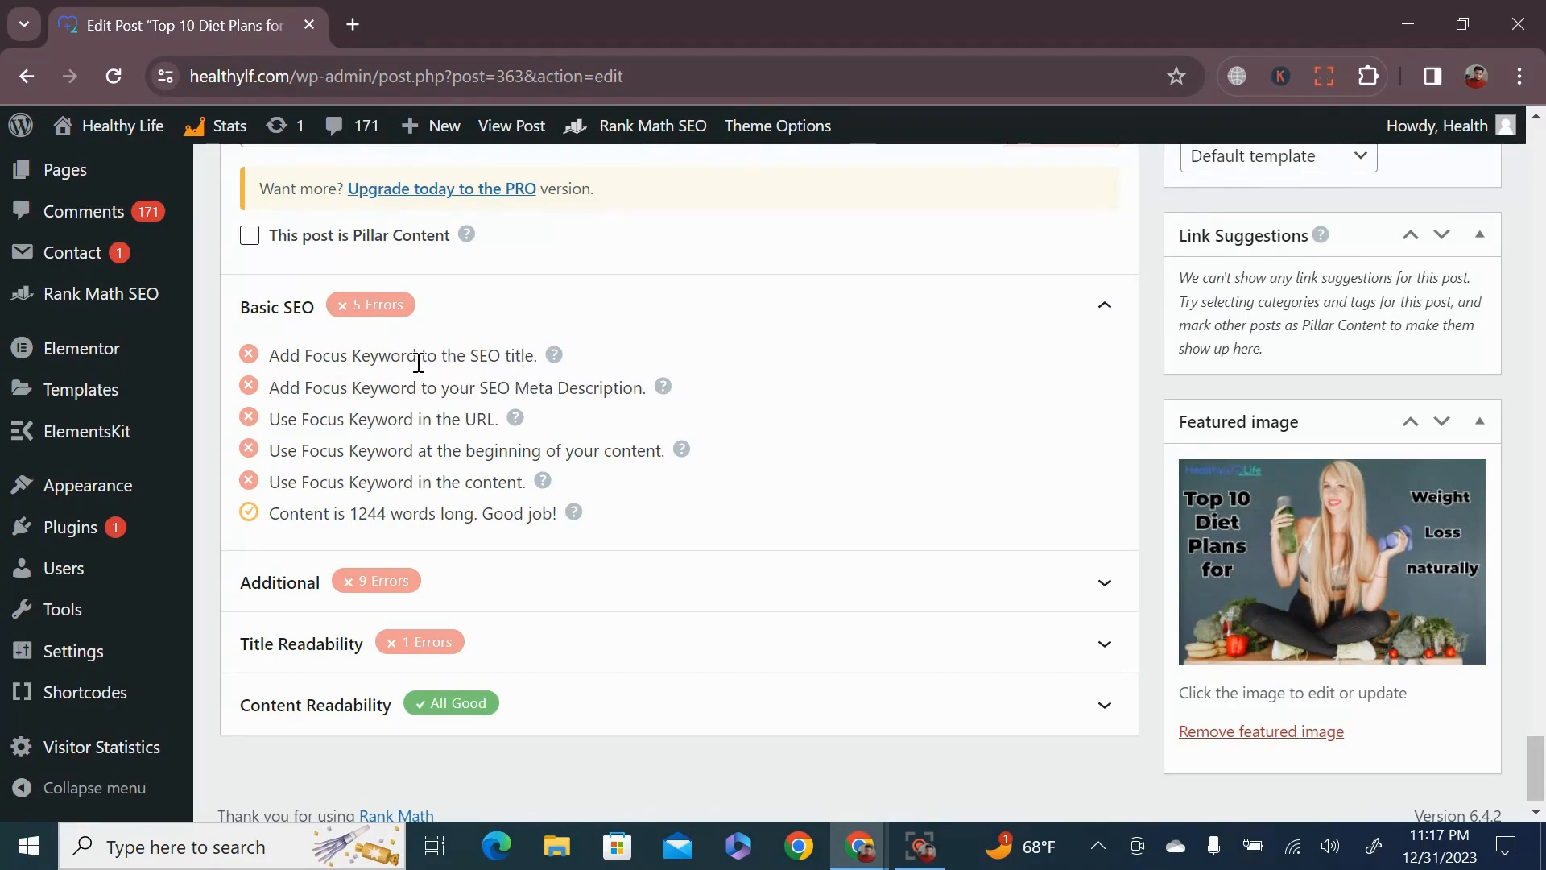
{"action": "scroll", "coordinate": [669, 403], "scroll_direction": "up", "scroll_amount": 8}
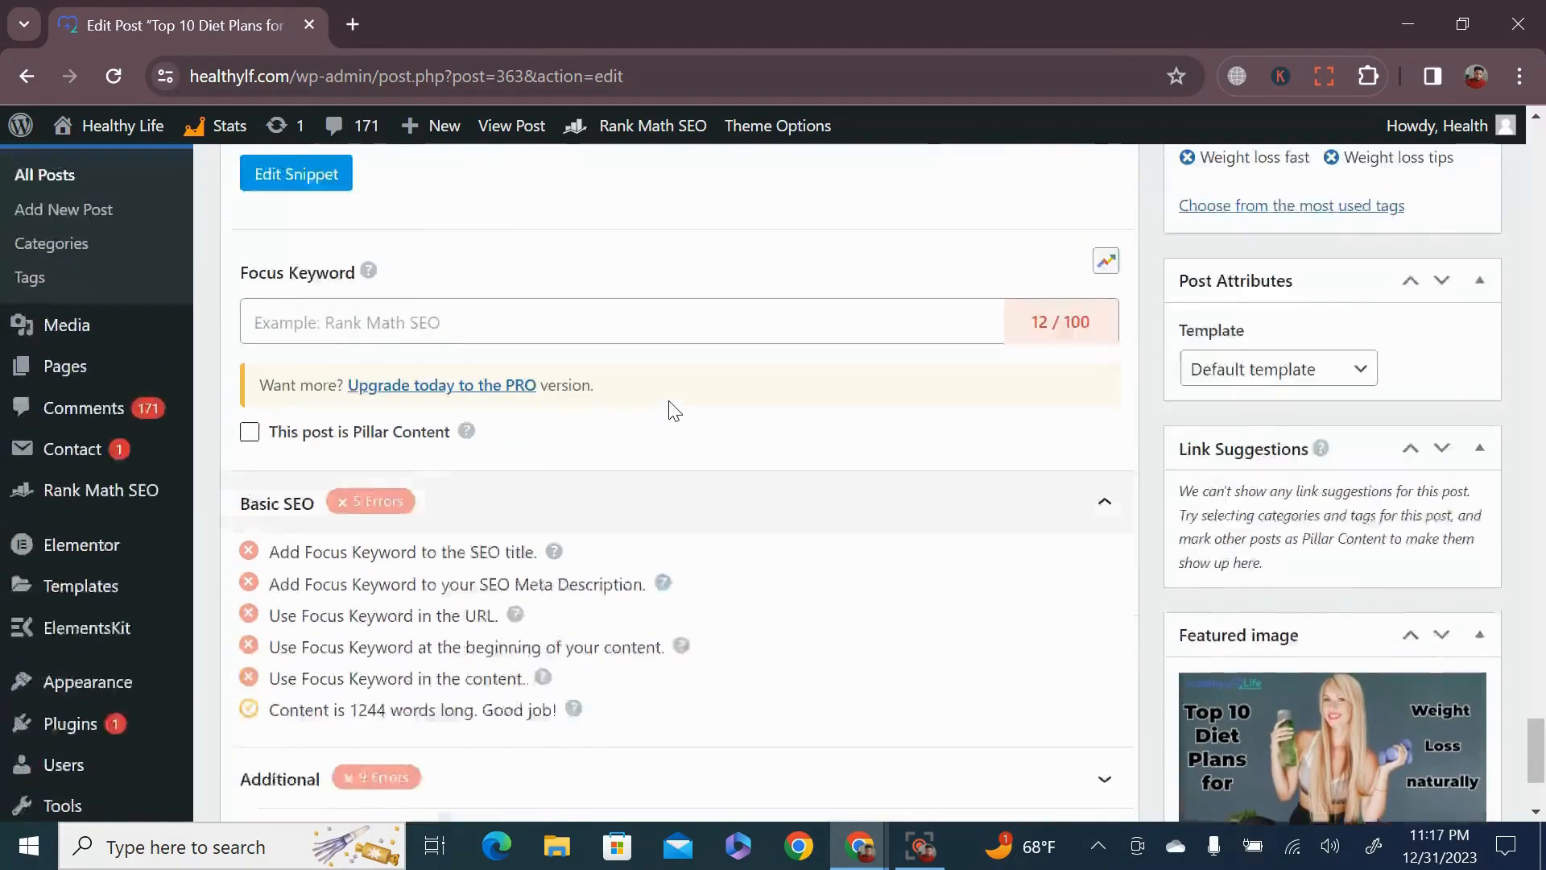
Step: Copy the words "Diet Plans" from the post's title
{"action": "scroll", "coordinate": [668, 401], "scroll_direction": "up", "scroll_amount": 20}
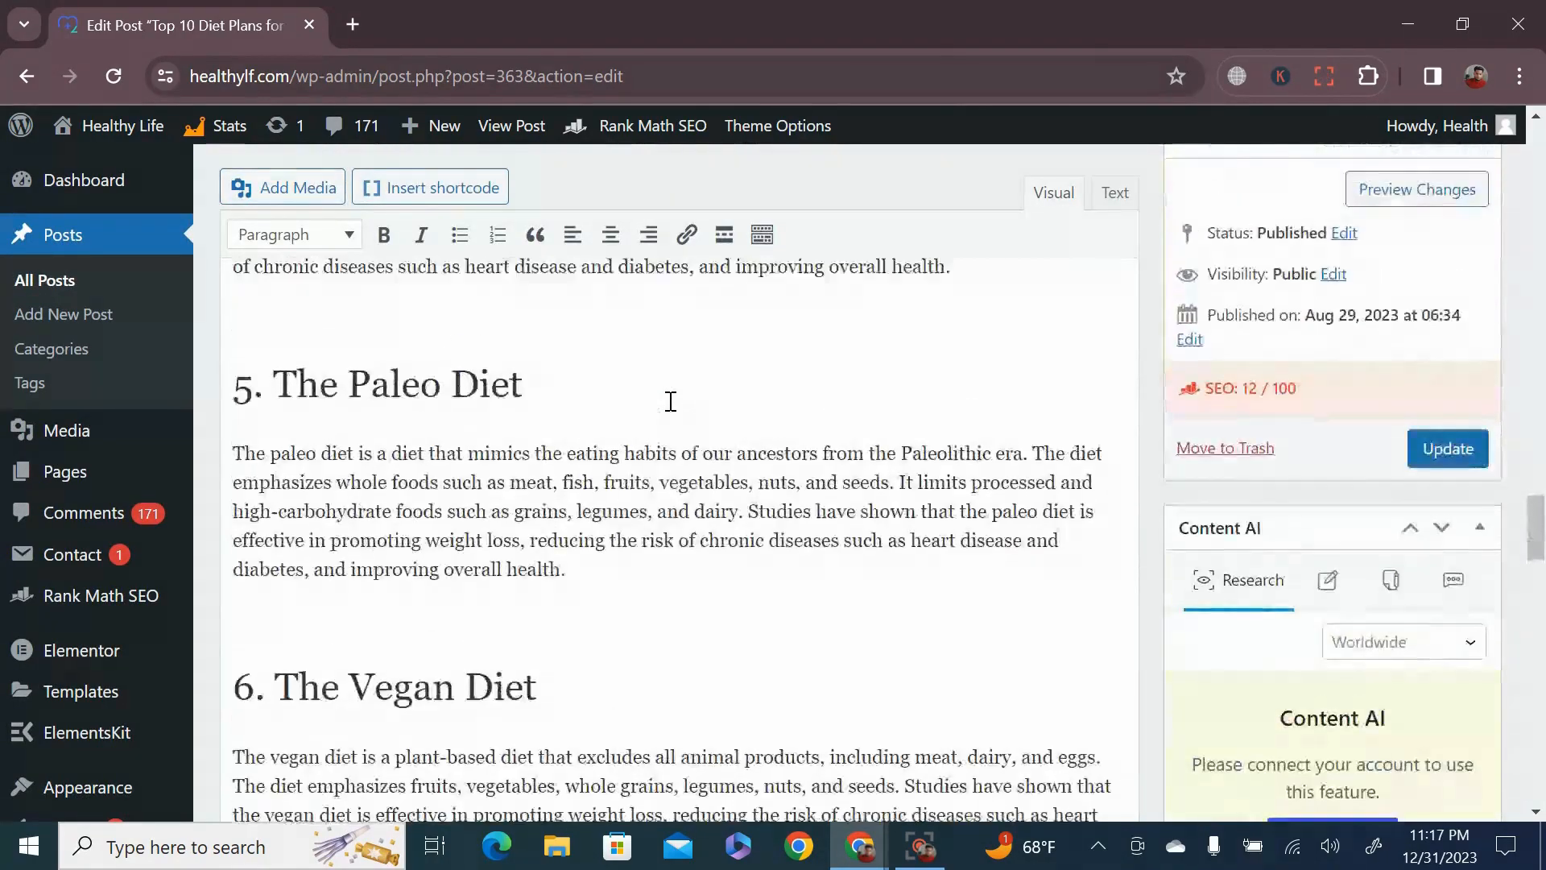
{"action": "scroll", "coordinate": [671, 401], "scroll_direction": "up", "scroll_amount": 20}
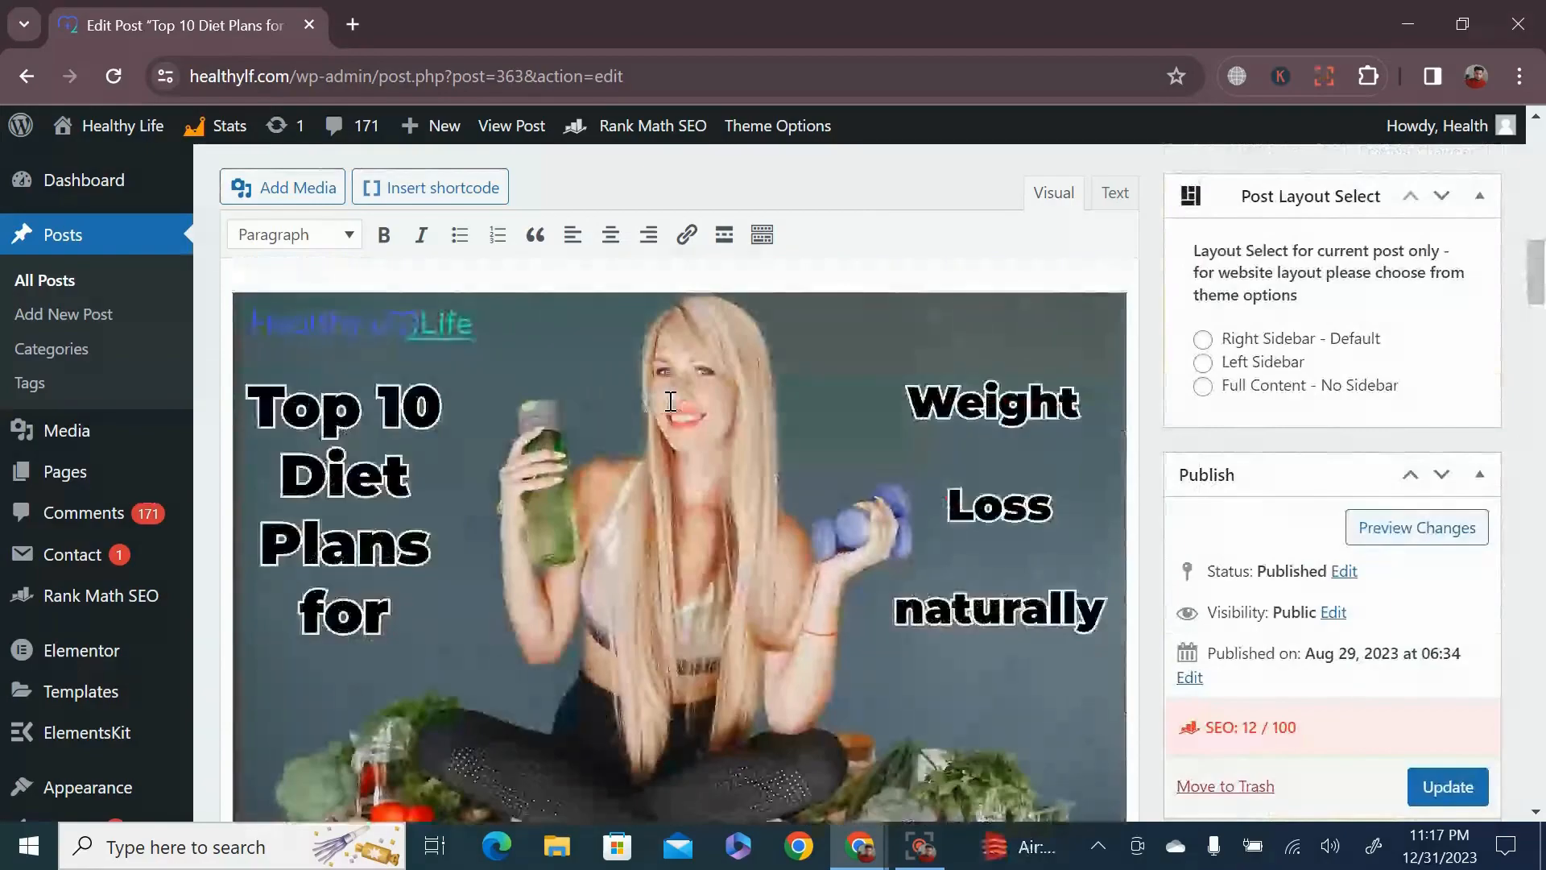
{"action": "scroll", "coordinate": [902, 418], "scroll_direction": "down", "scroll_amount": 20}
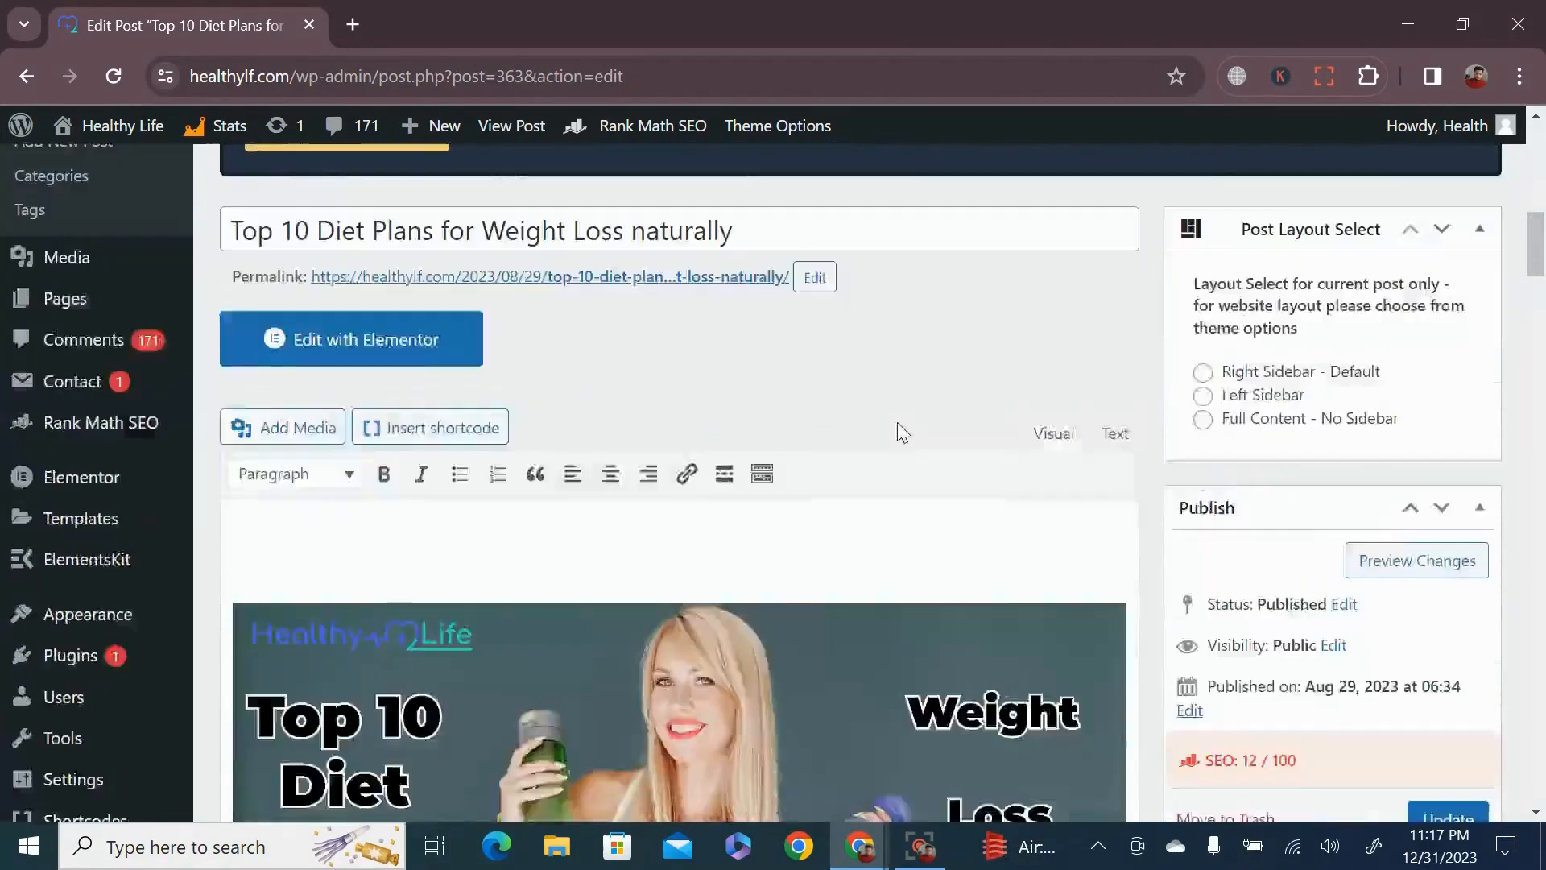
{"action": "scroll", "coordinate": [900, 423], "scroll_direction": "up", "scroll_amount": 5}
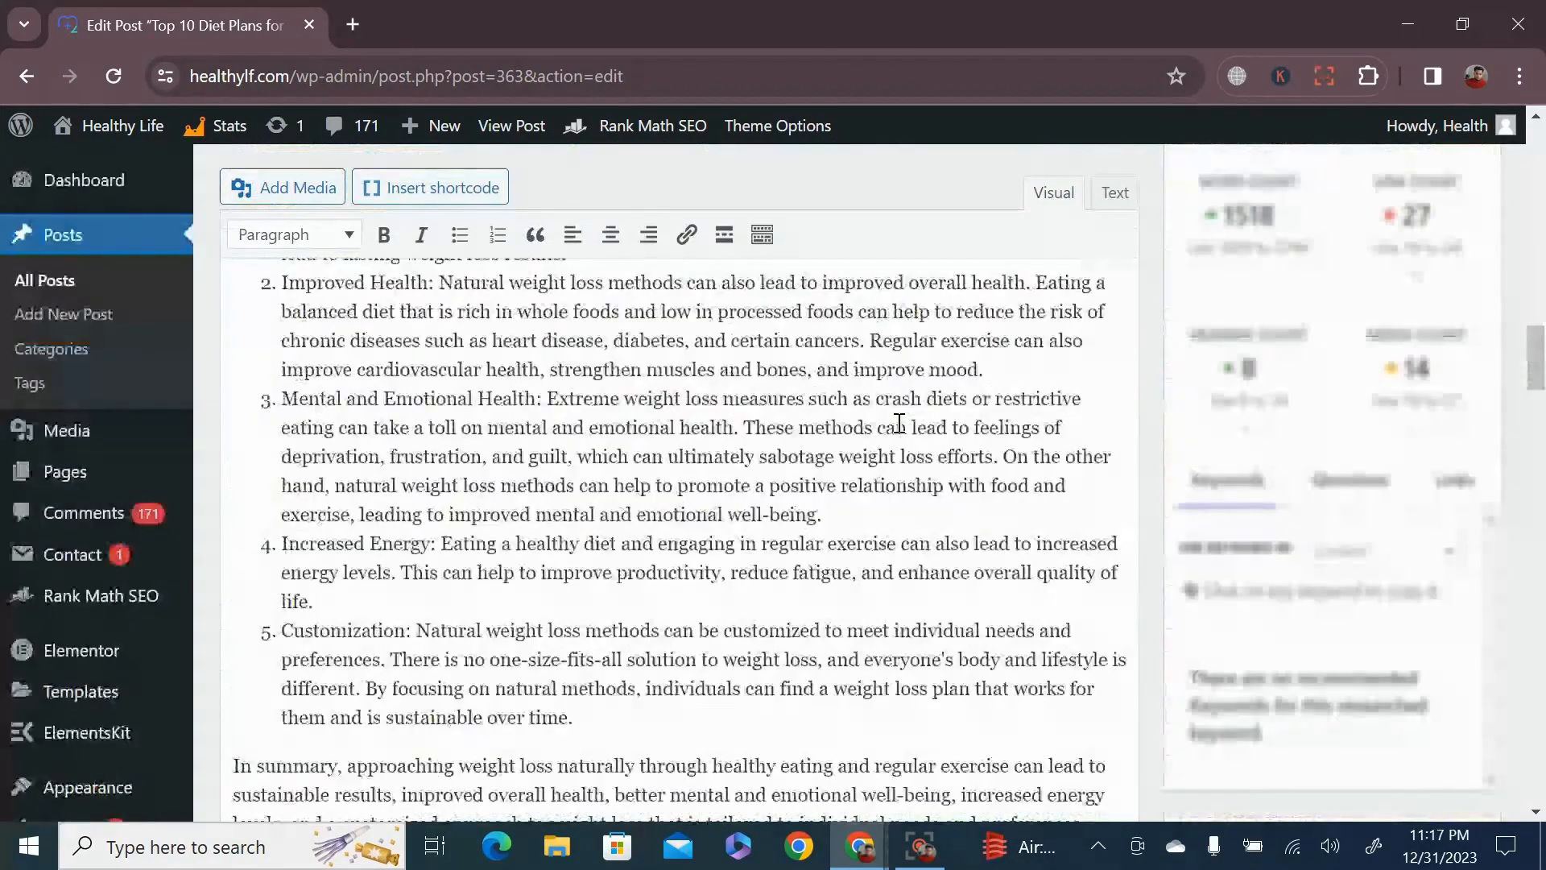
{"action": "scroll", "coordinate": [899, 423], "scroll_direction": "down", "scroll_amount": 4}
{"action": "scroll", "coordinate": [900, 423], "scroll_direction": "up", "scroll_amount": 9}
{"action": "scroll", "coordinate": [899, 423], "scroll_direction": "up", "scroll_amount": 10}
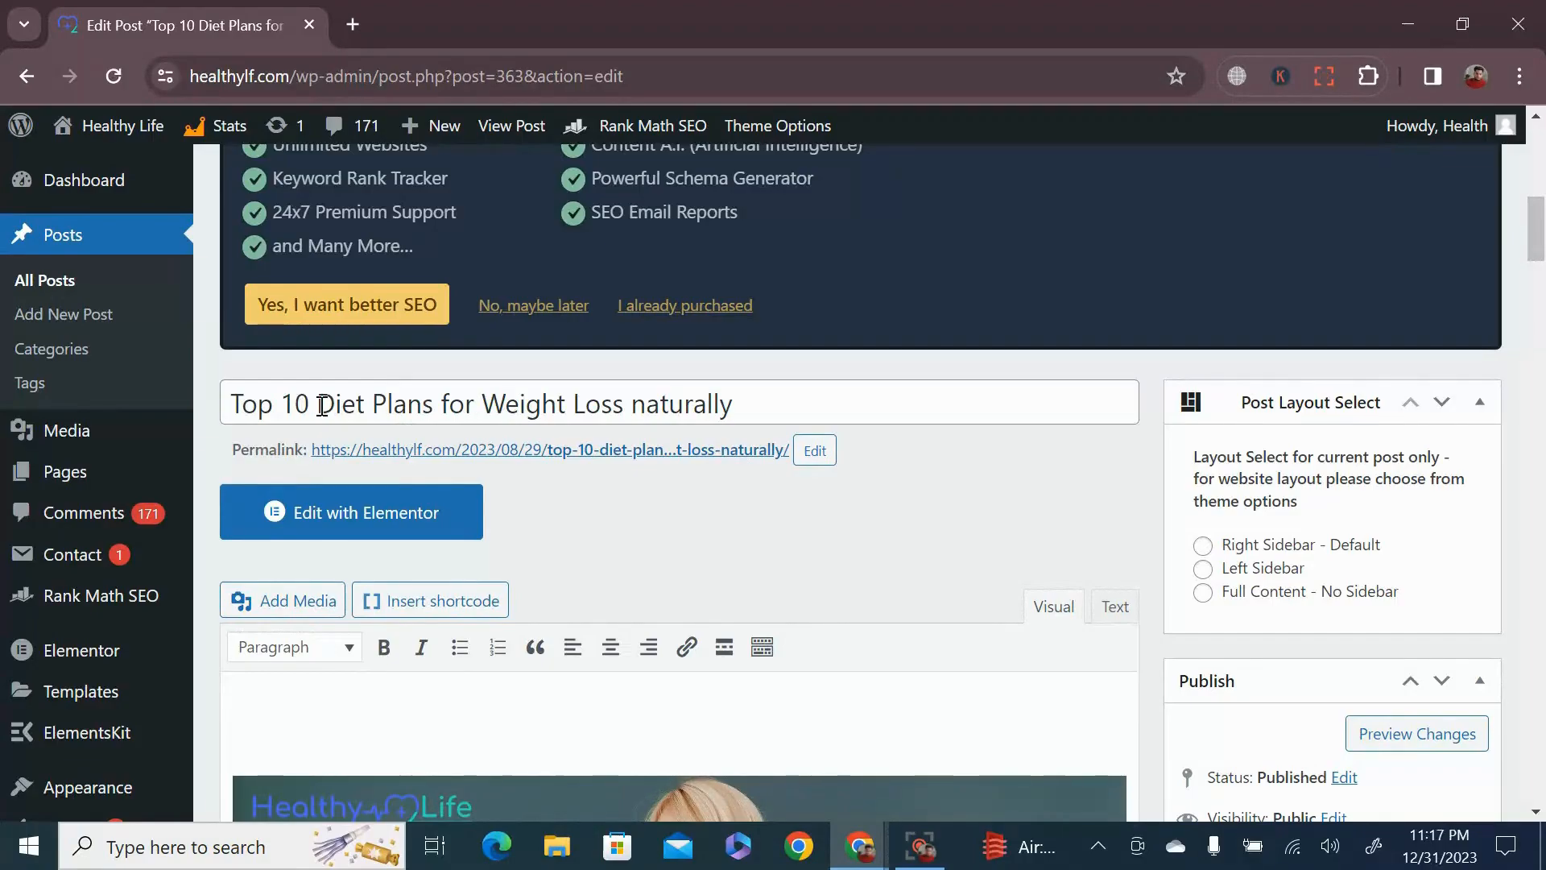
{"action": "left_click_drag", "start_coordinate": [319, 405], "coordinate": [435, 410]}
{"action": "key", "text": "ctrl+c"}
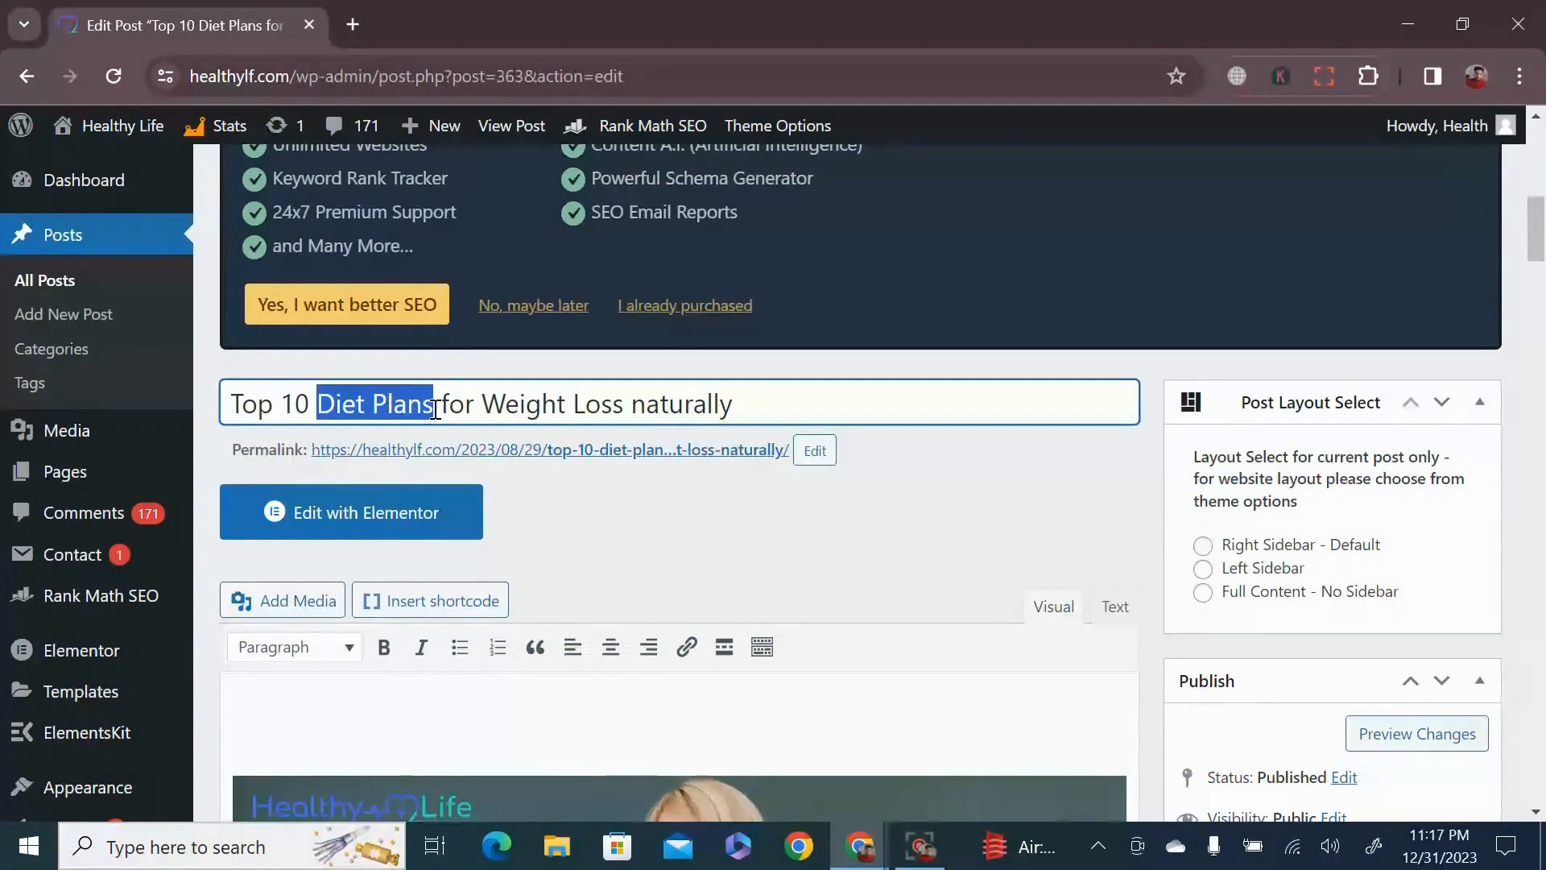
Step: Add "Diet Plans" as the post's Rank Math focus keyword
{"action": "scroll", "coordinate": [910, 534], "scroll_direction": "down", "scroll_amount": 15}
{"action": "scroll", "coordinate": [910, 533], "scroll_direction": "down", "scroll_amount": 20}
{"action": "scroll", "coordinate": [734, 538], "scroll_direction": "down", "scroll_amount": 20}
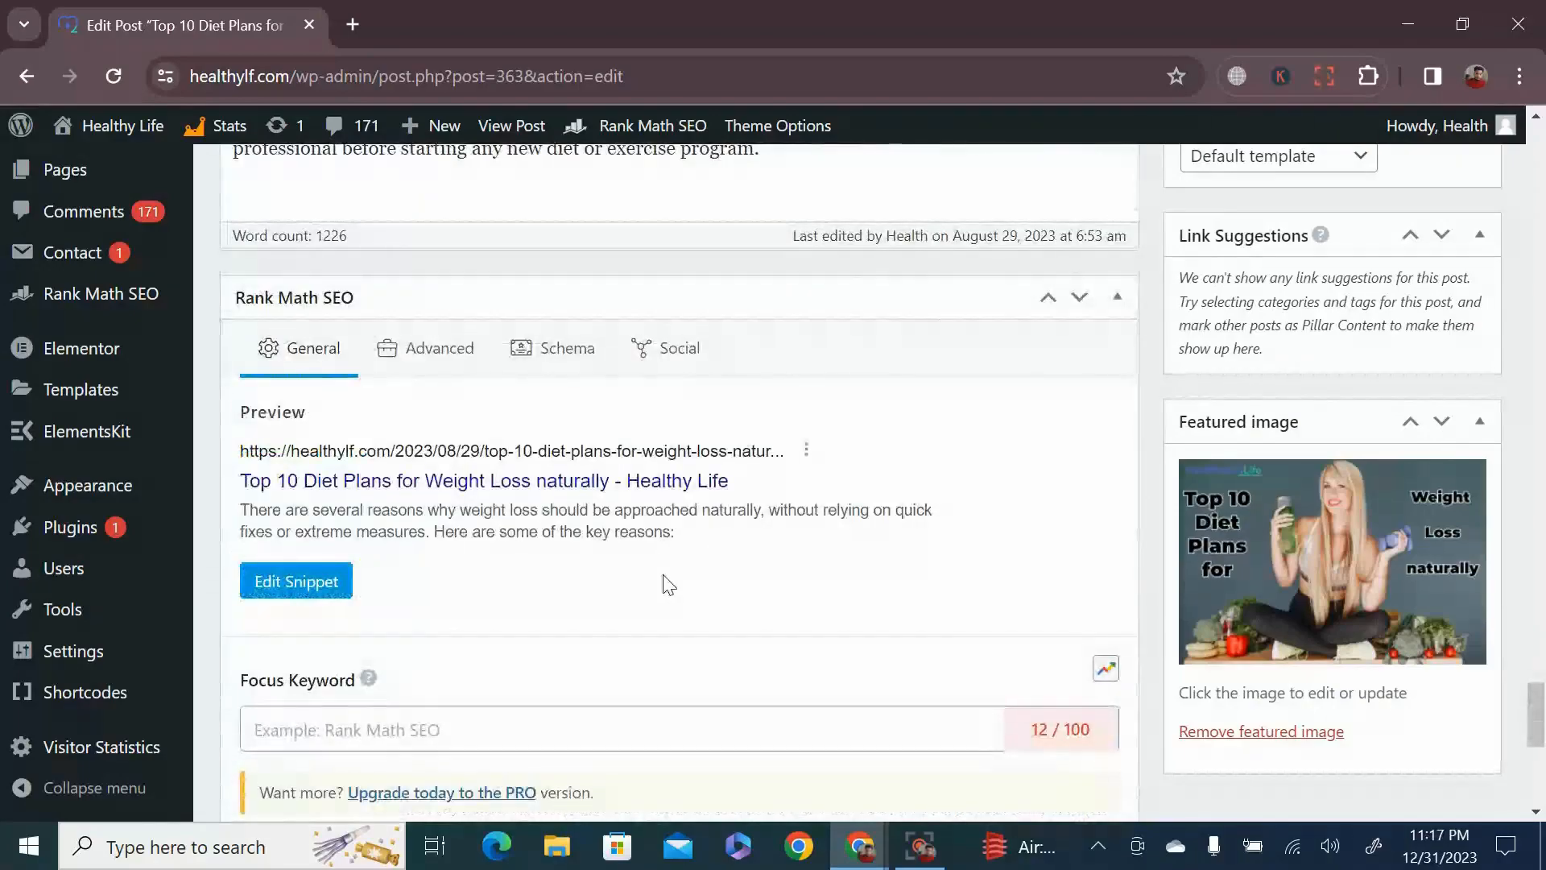
{"action": "scroll", "coordinate": [668, 585], "scroll_direction": "up", "scroll_amount": 10}
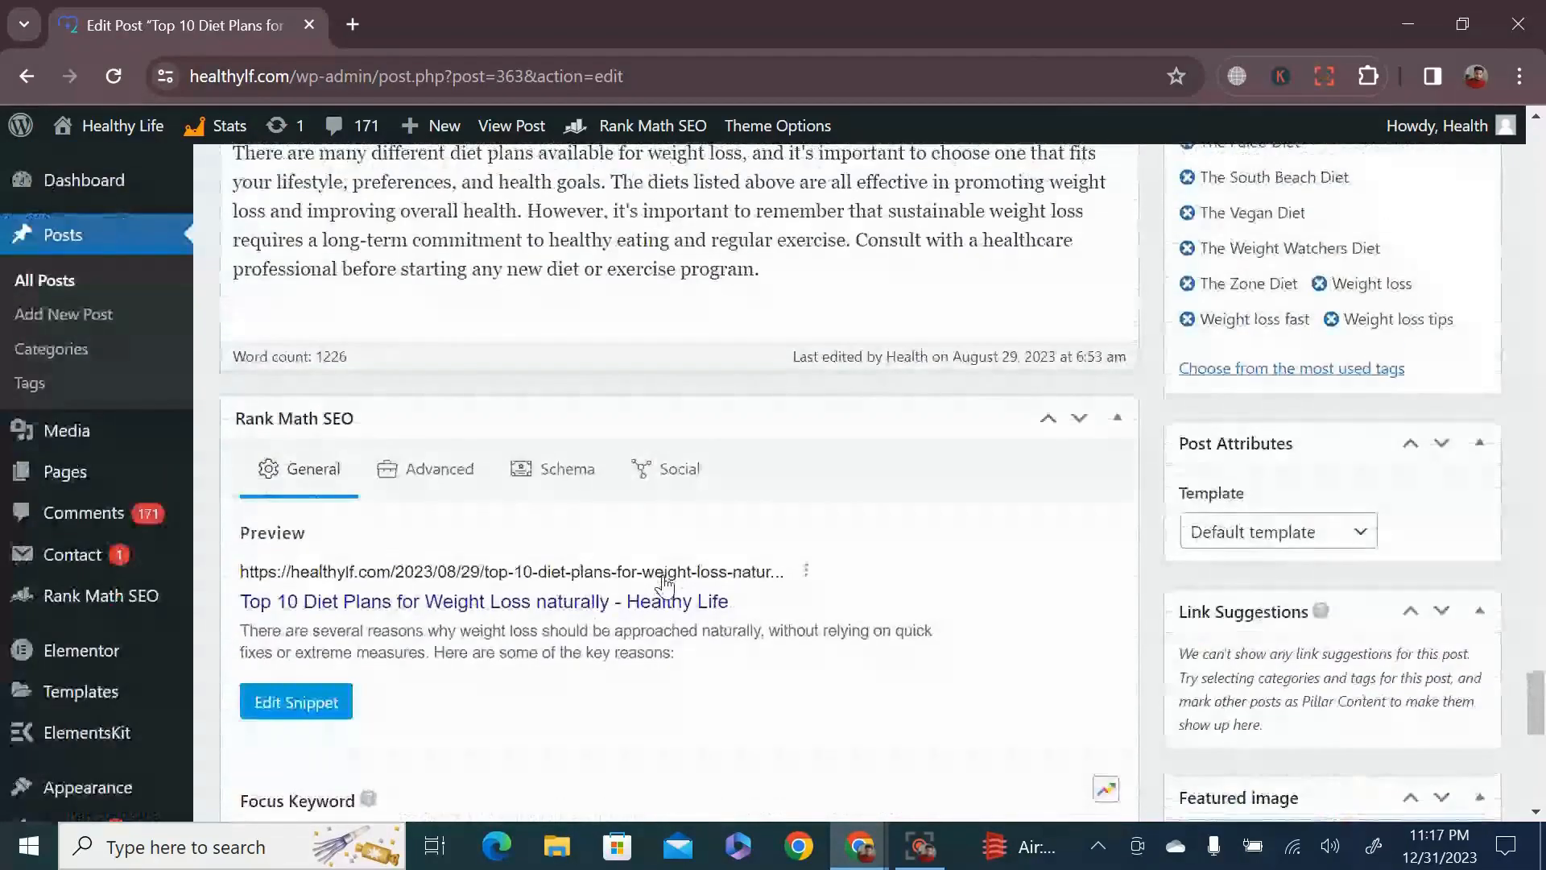
{"action": "scroll", "coordinate": [668, 586], "scroll_direction": "down", "scroll_amount": 7}
{"action": "scroll", "coordinate": [668, 586], "scroll_direction": "down", "scroll_amount": 5}
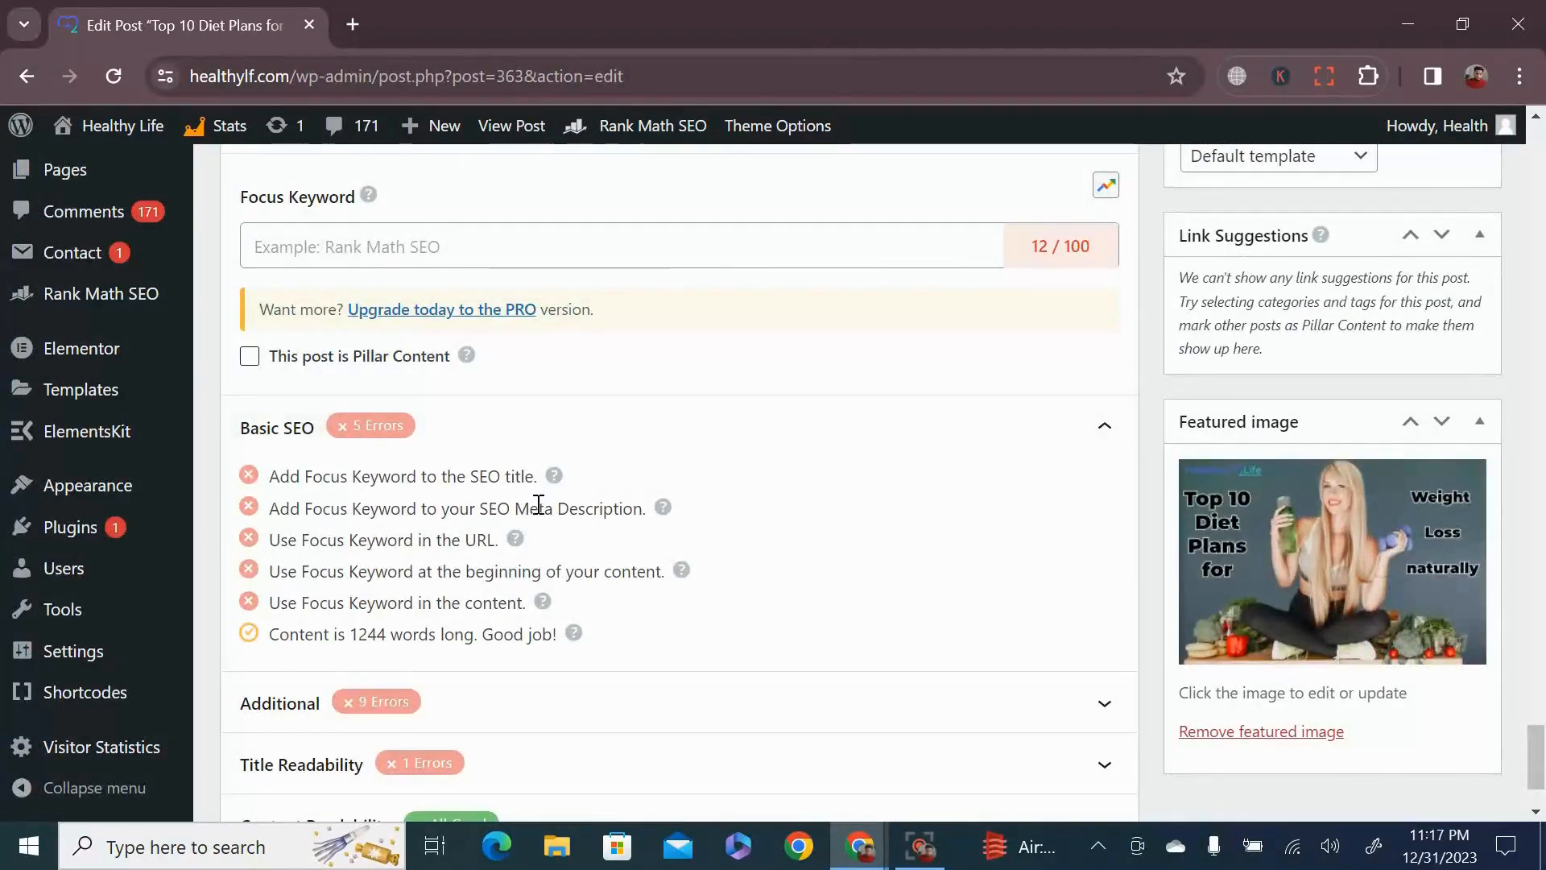
{"action": "scroll", "coordinate": [523, 507], "scroll_direction": "up", "scroll_amount": 3}
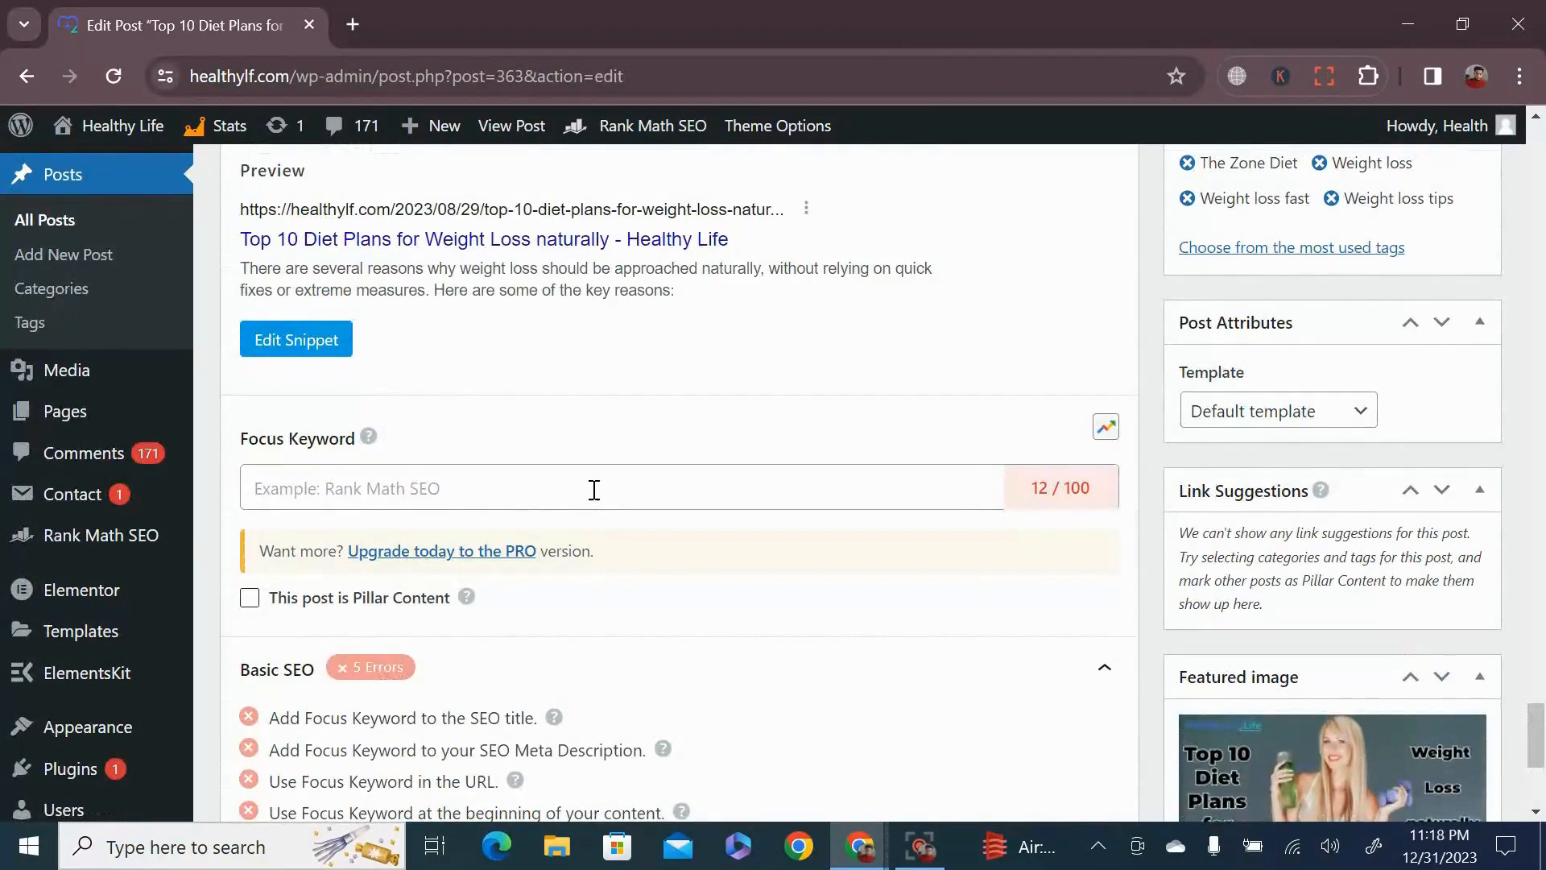
{"action": "left_click", "coordinate": [434, 489]}
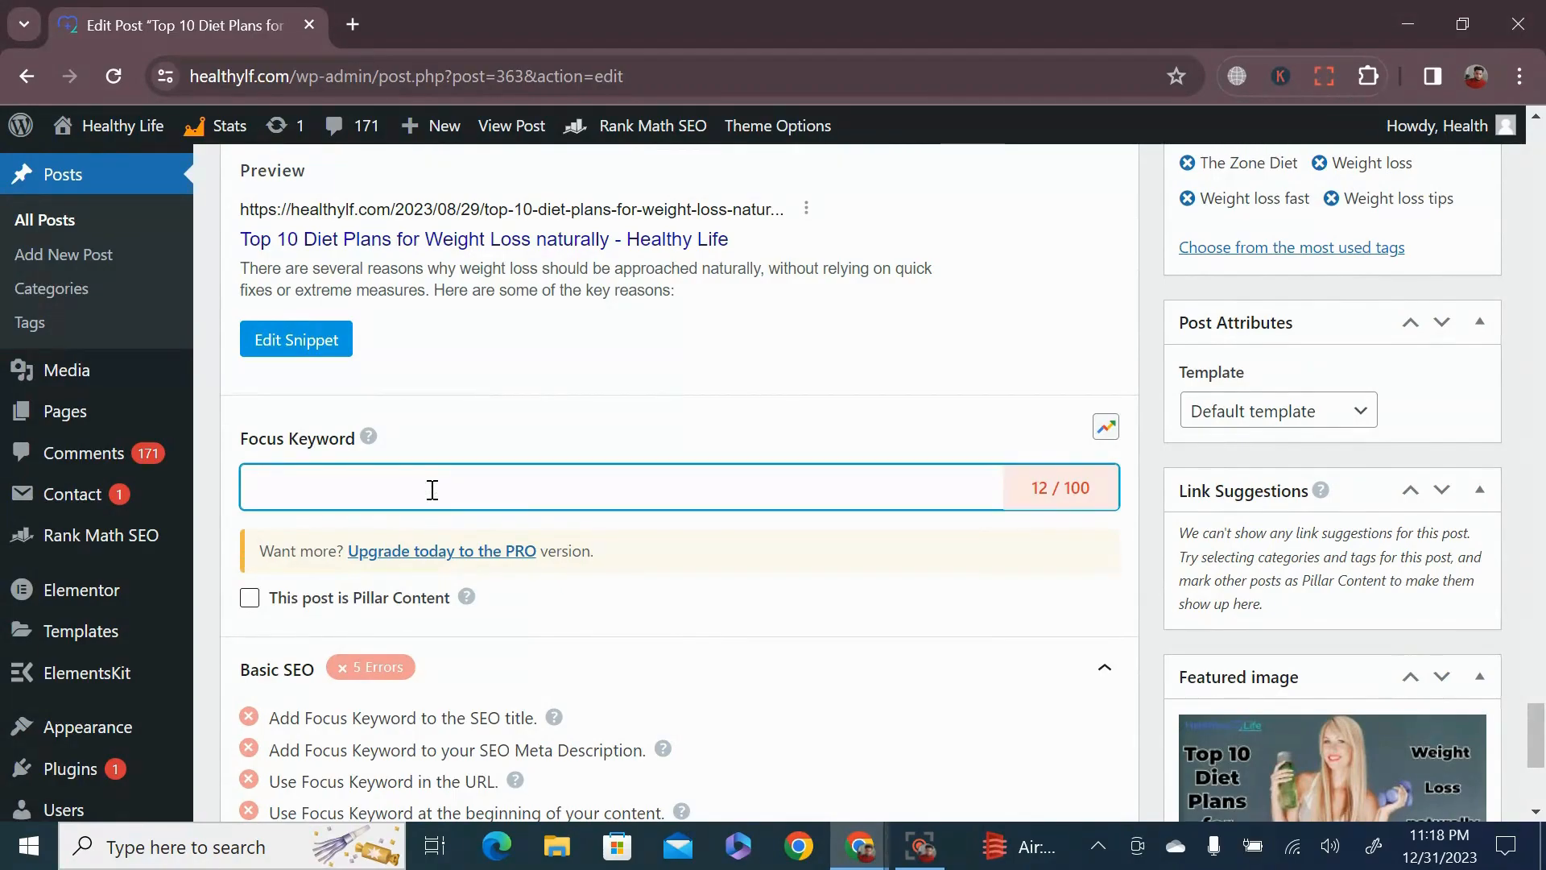
{"action": "key", "text": "ctrl+v"}
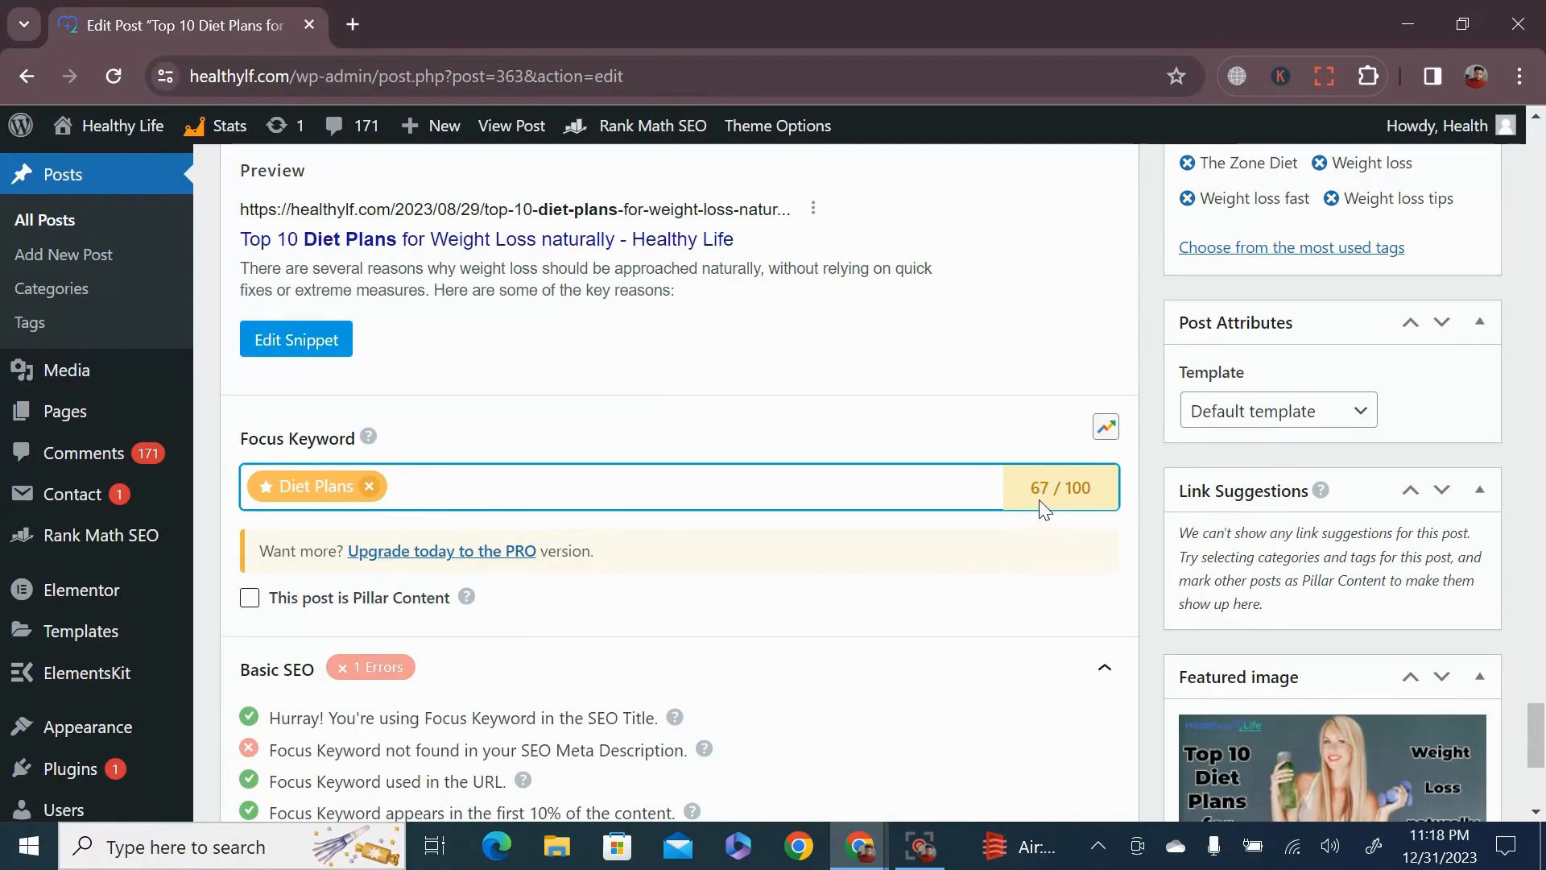
Step: Examine the SEO score and the Basic SEO checklist for the "Diet Plans" focus keyword
{"action": "scroll", "coordinate": [1044, 509], "scroll_direction": "down", "scroll_amount": 3}
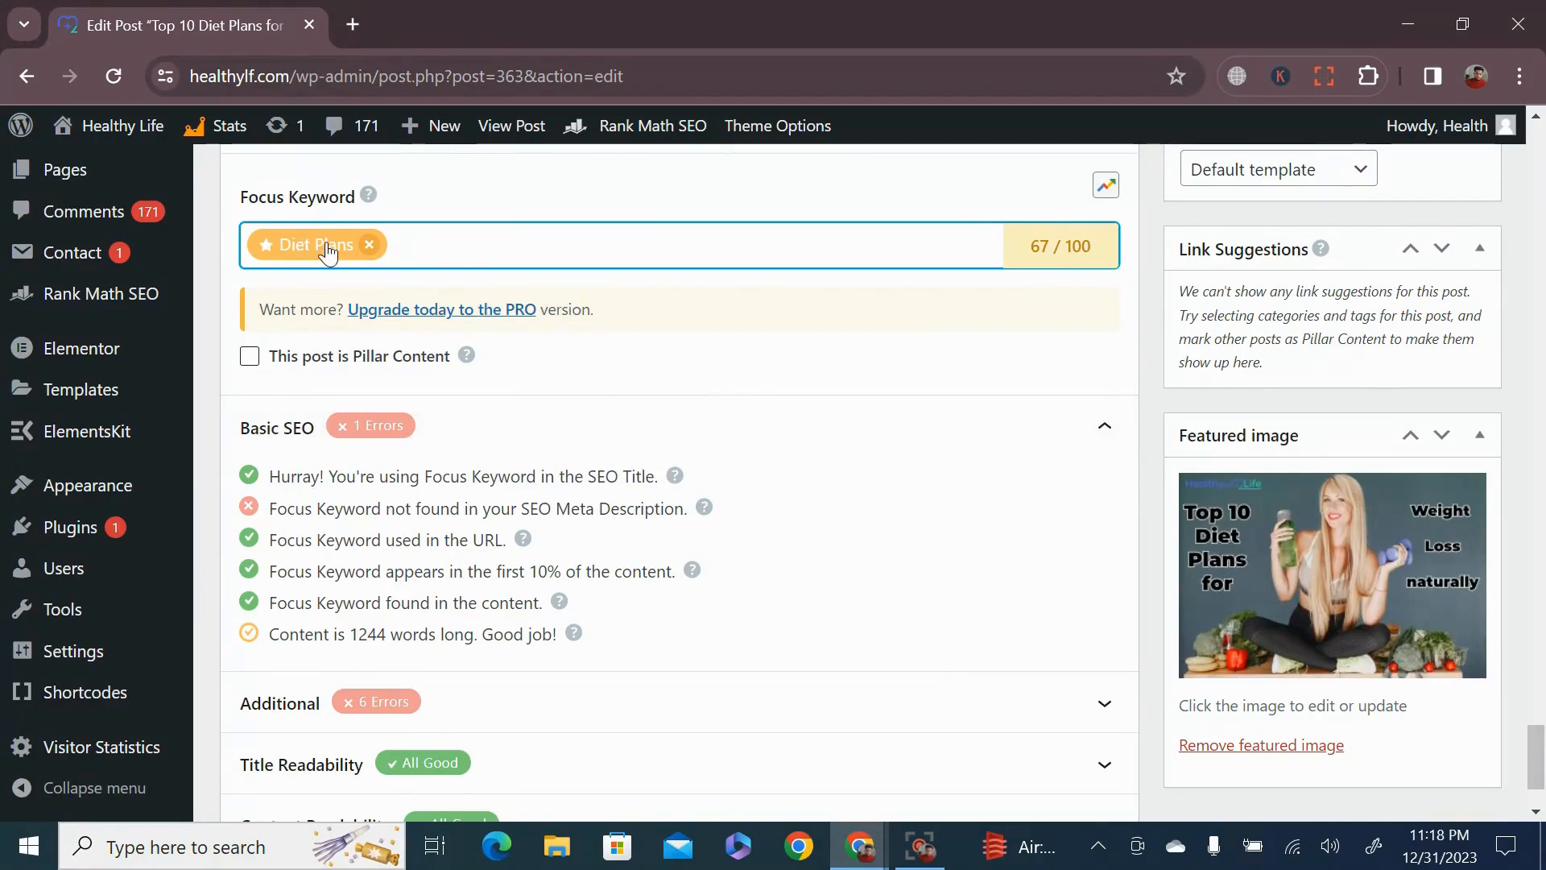
{"action": "scroll", "coordinate": [541, 296], "scroll_direction": "up", "scroll_amount": 2}
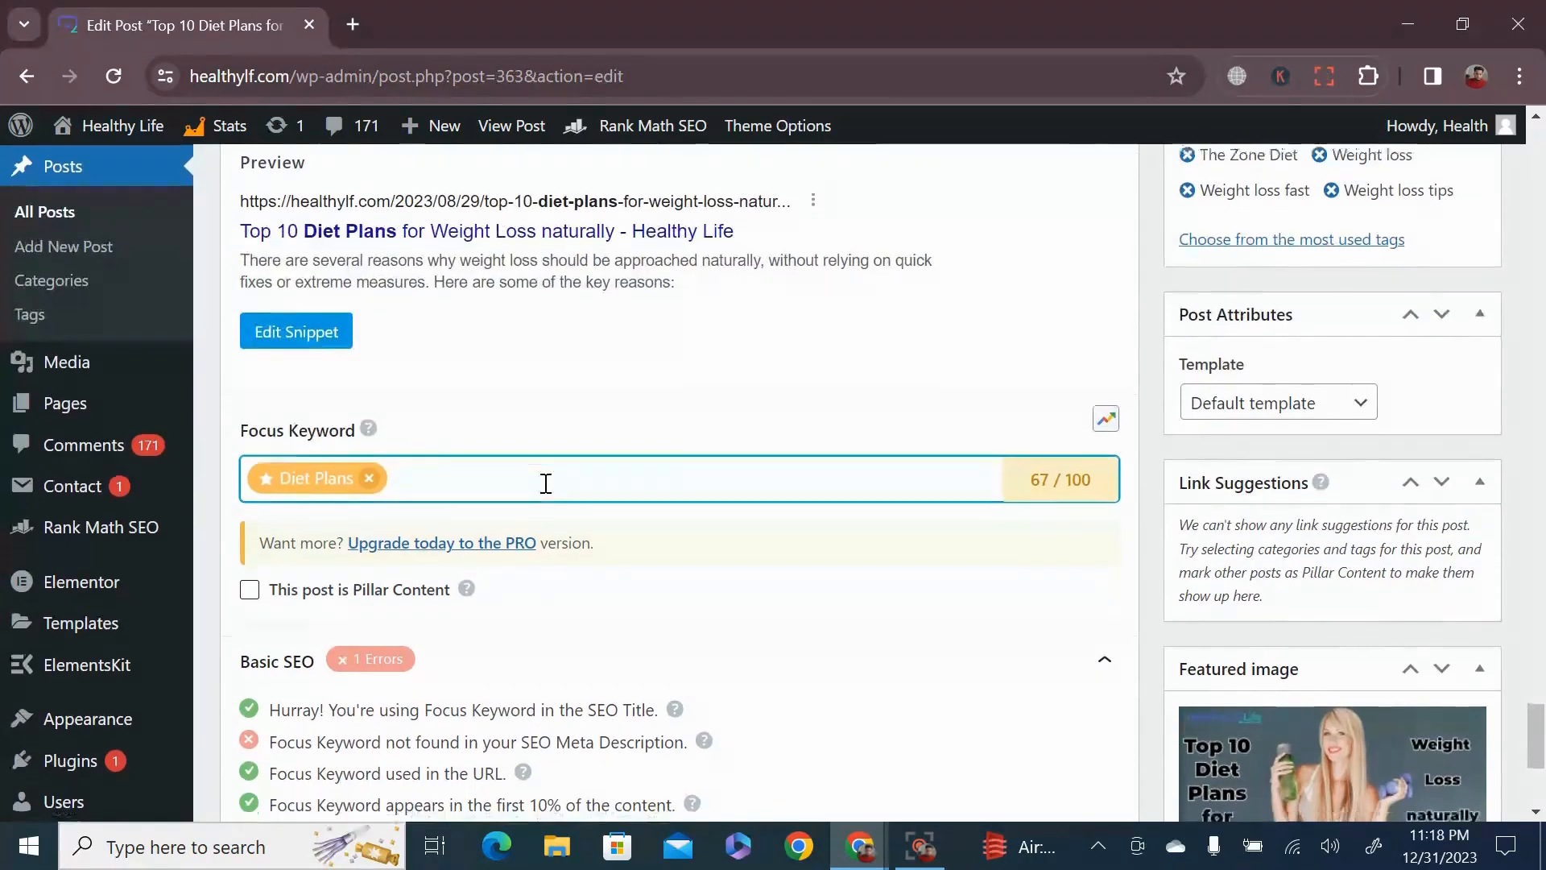
{"action": "scroll", "coordinate": [541, 483], "scroll_direction": "down", "scroll_amount": 4}
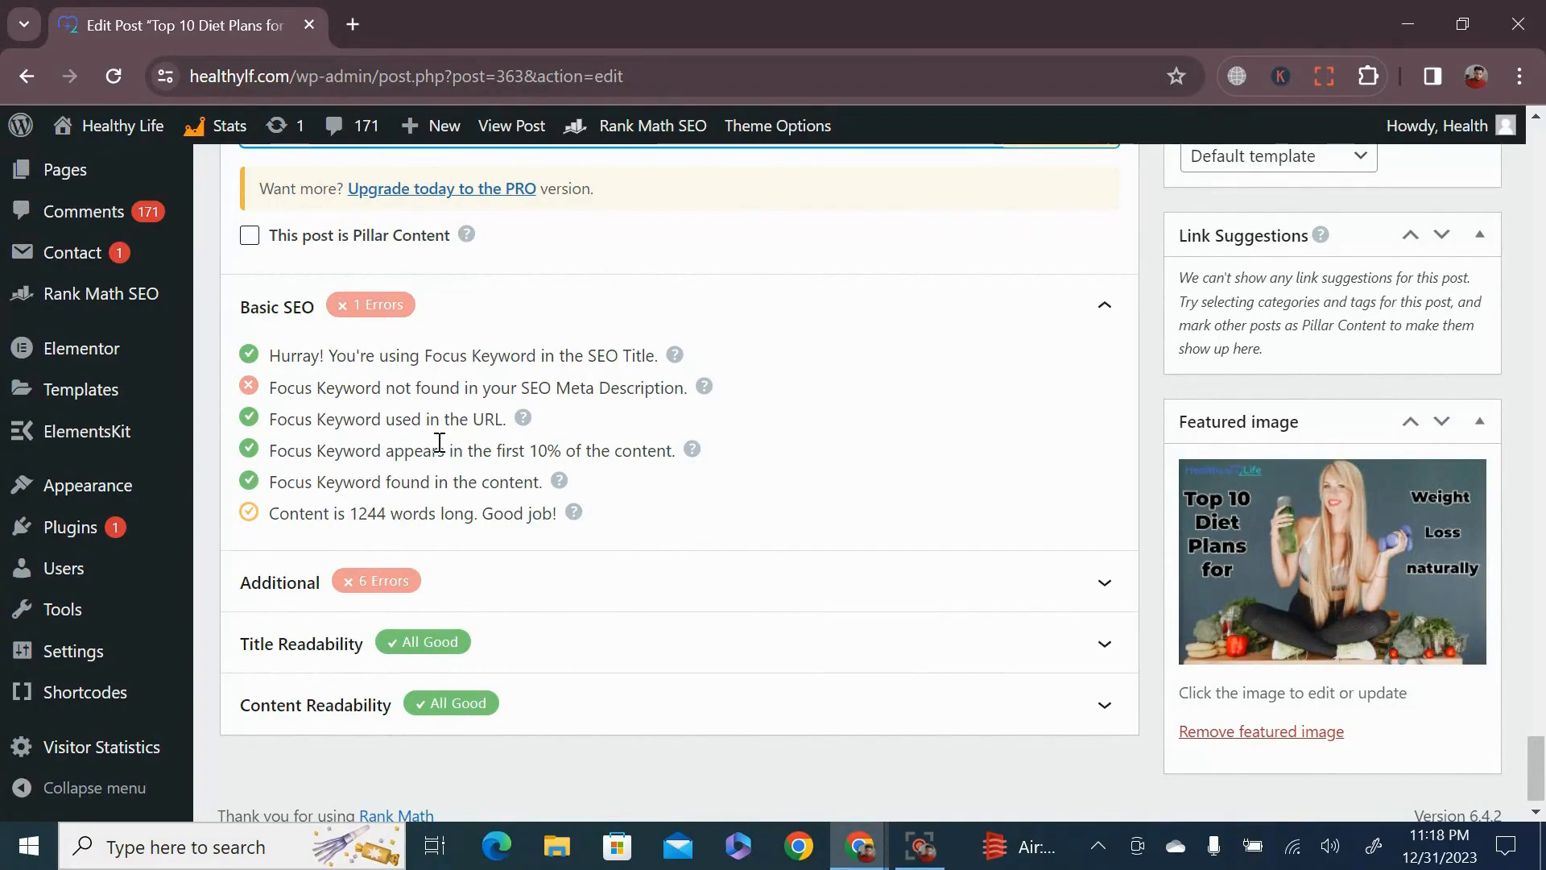
{"action": "scroll", "coordinate": [615, 344], "scroll_direction": "up", "scroll_amount": 1}
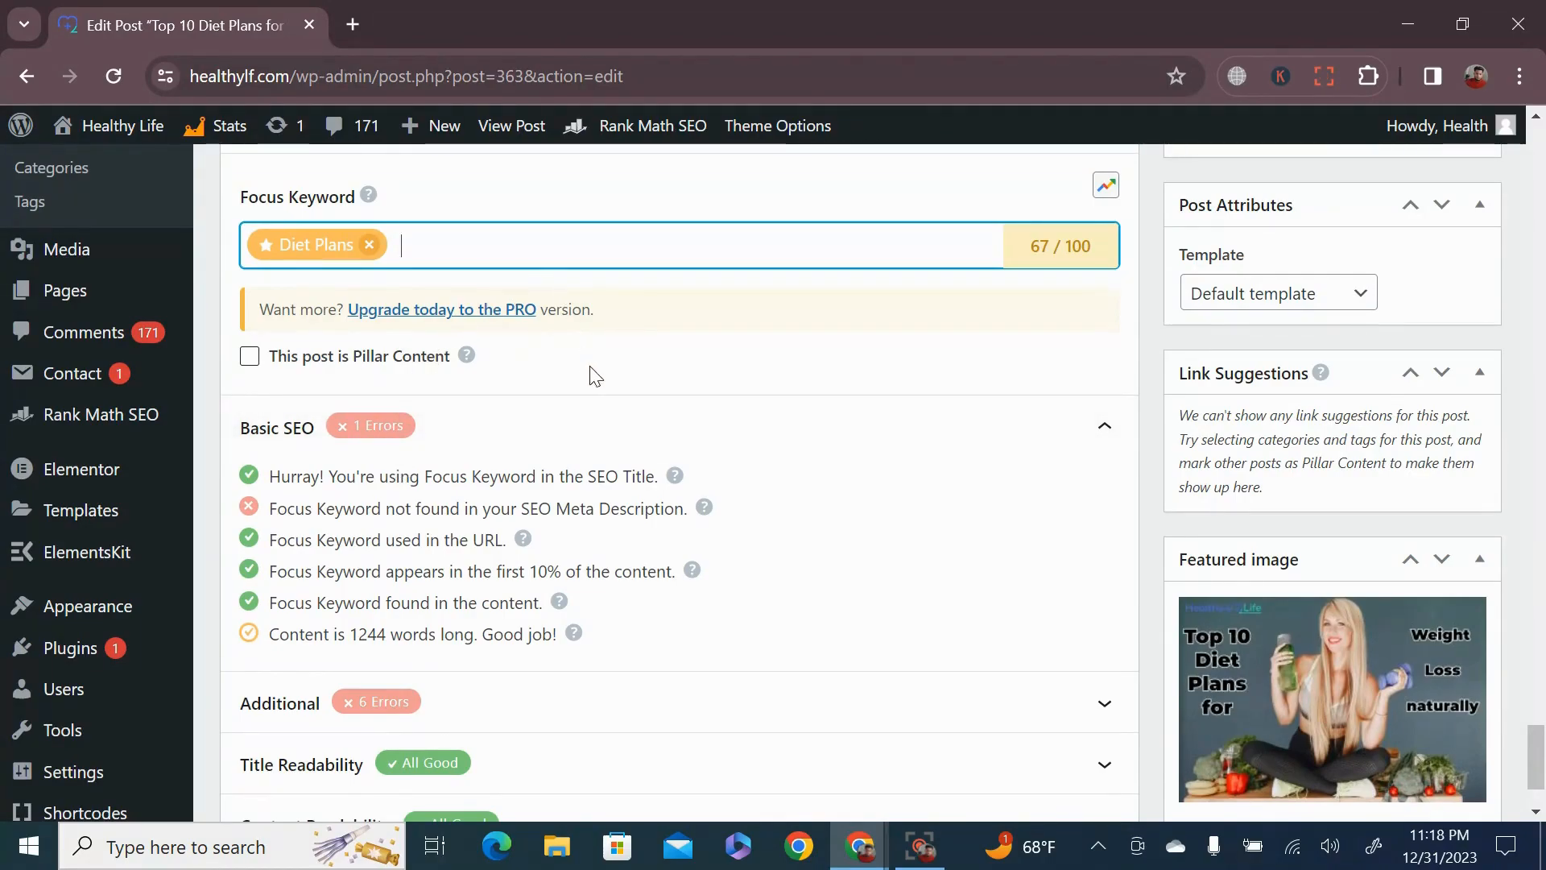
{"action": "scroll", "coordinate": [596, 376], "scroll_direction": "up", "scroll_amount": 1}
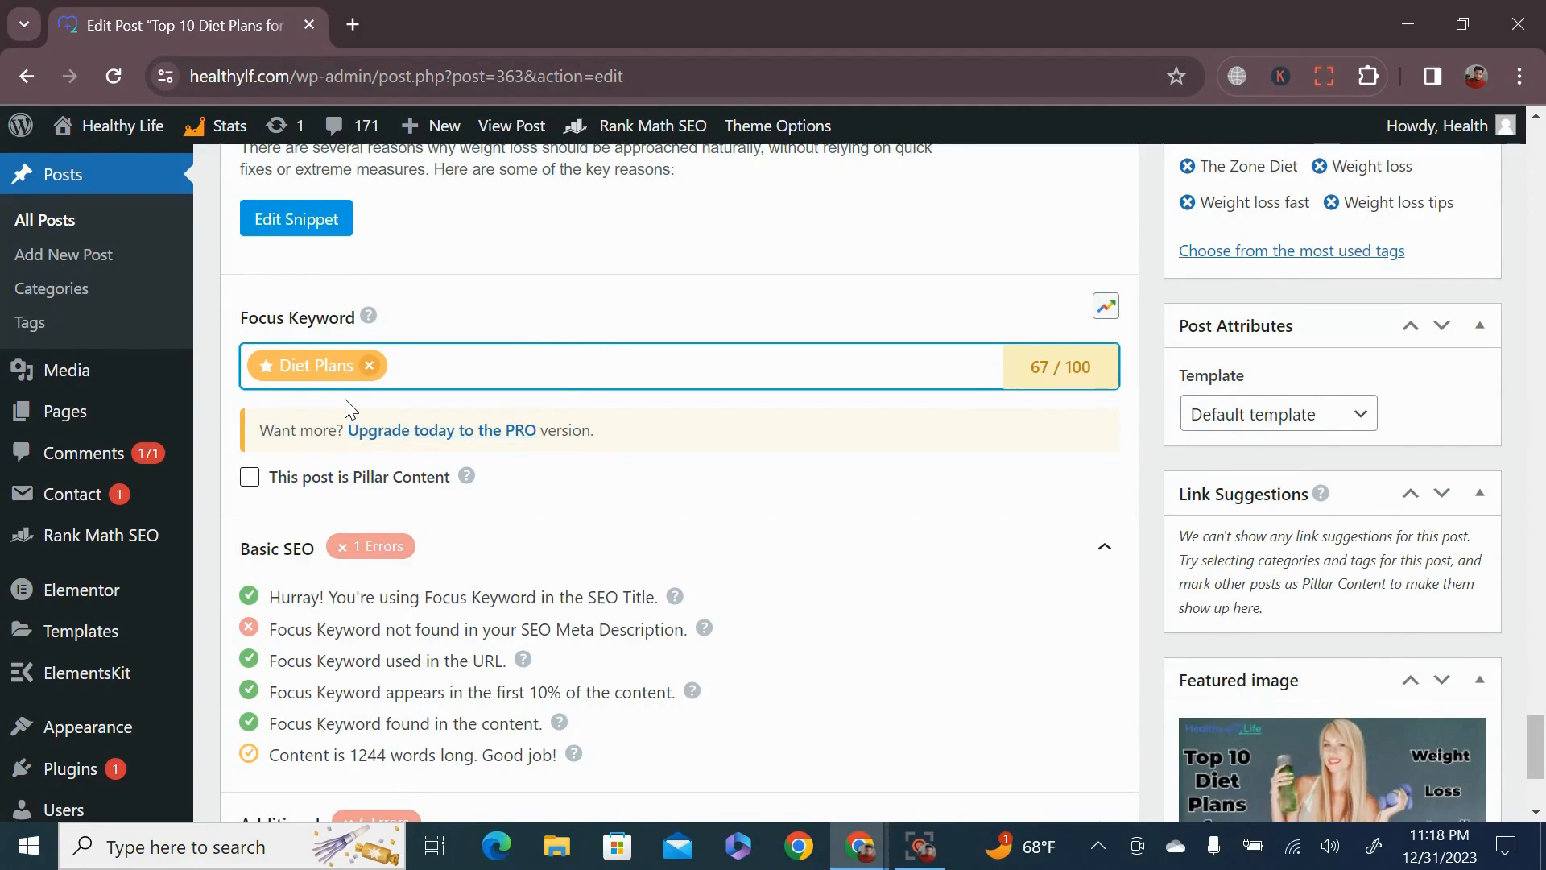
{"action": "scroll", "coordinate": [562, 596], "scroll_direction": "down", "scroll_amount": 2}
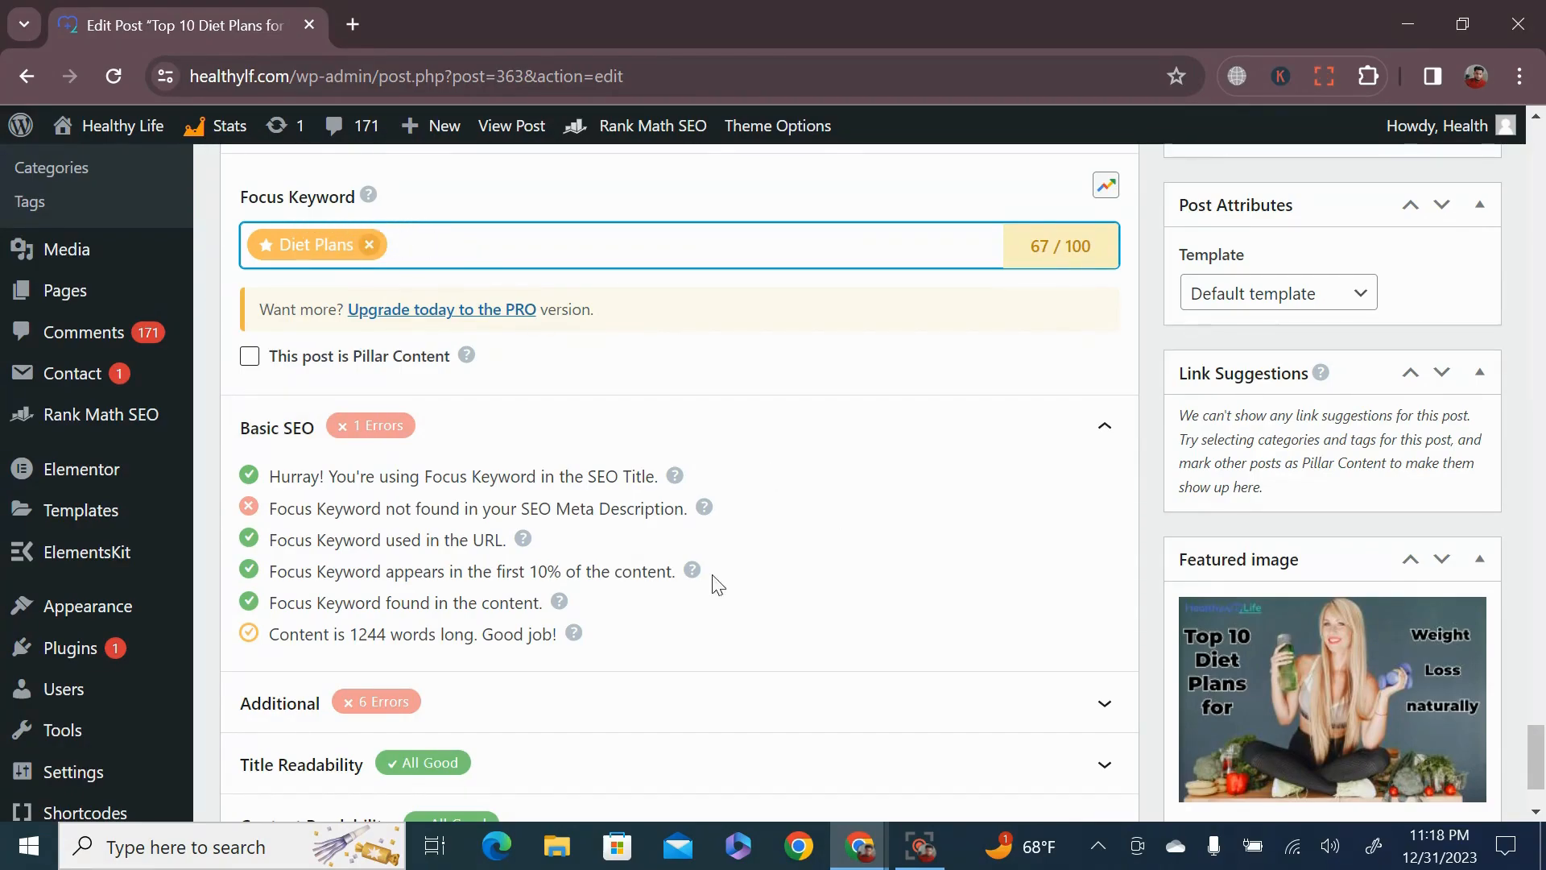
{"action": "scroll", "coordinate": [718, 586], "scroll_direction": "down", "scroll_amount": 2}
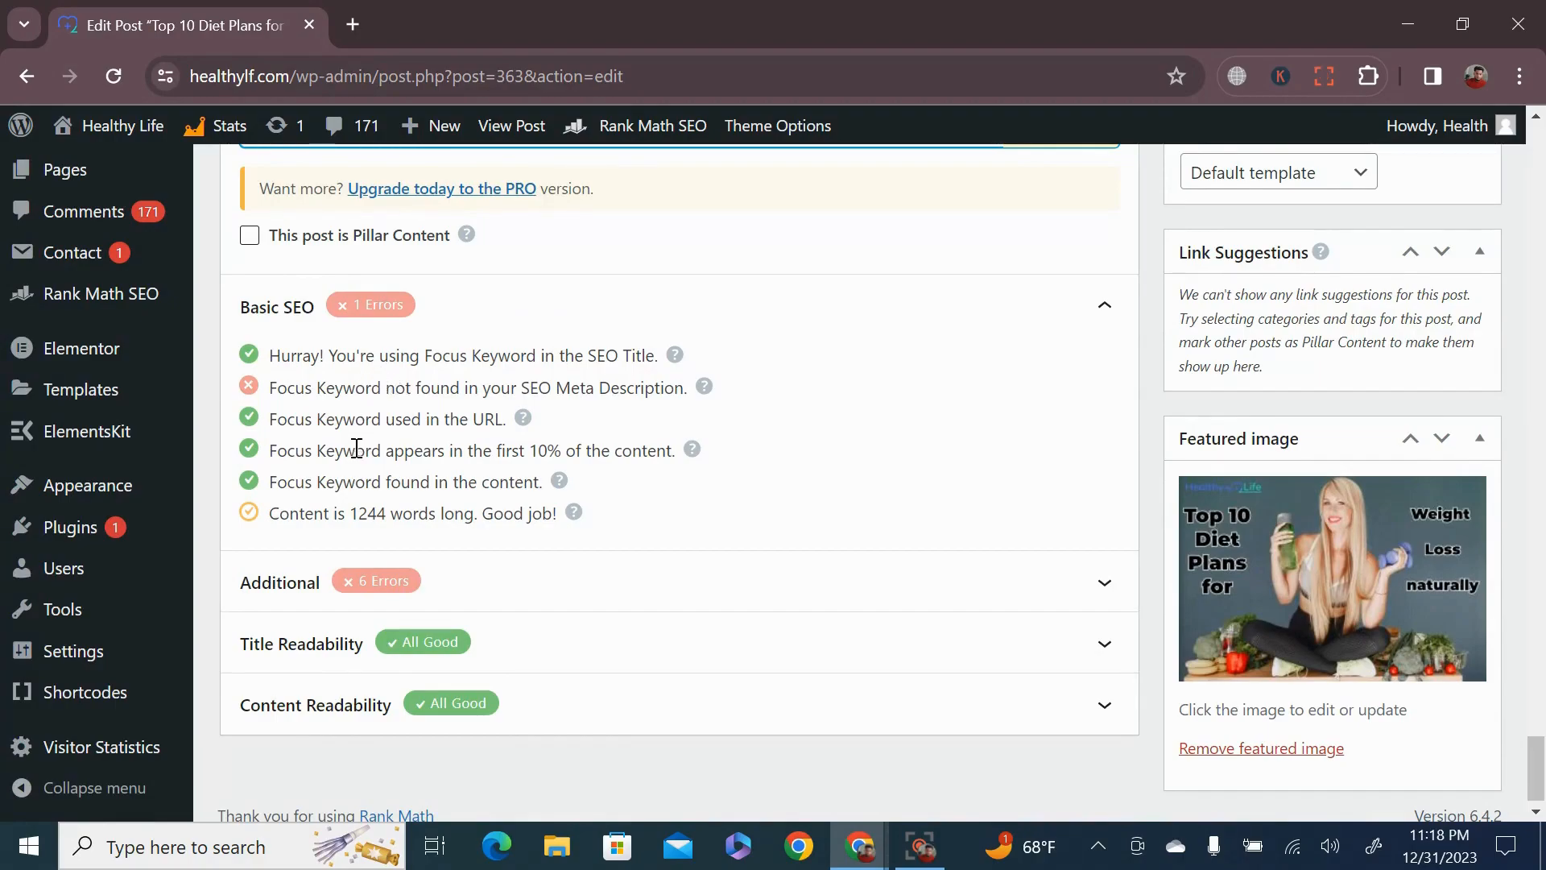
{"action": "scroll", "coordinate": [360, 455], "scroll_direction": "down", "scroll_amount": 1}
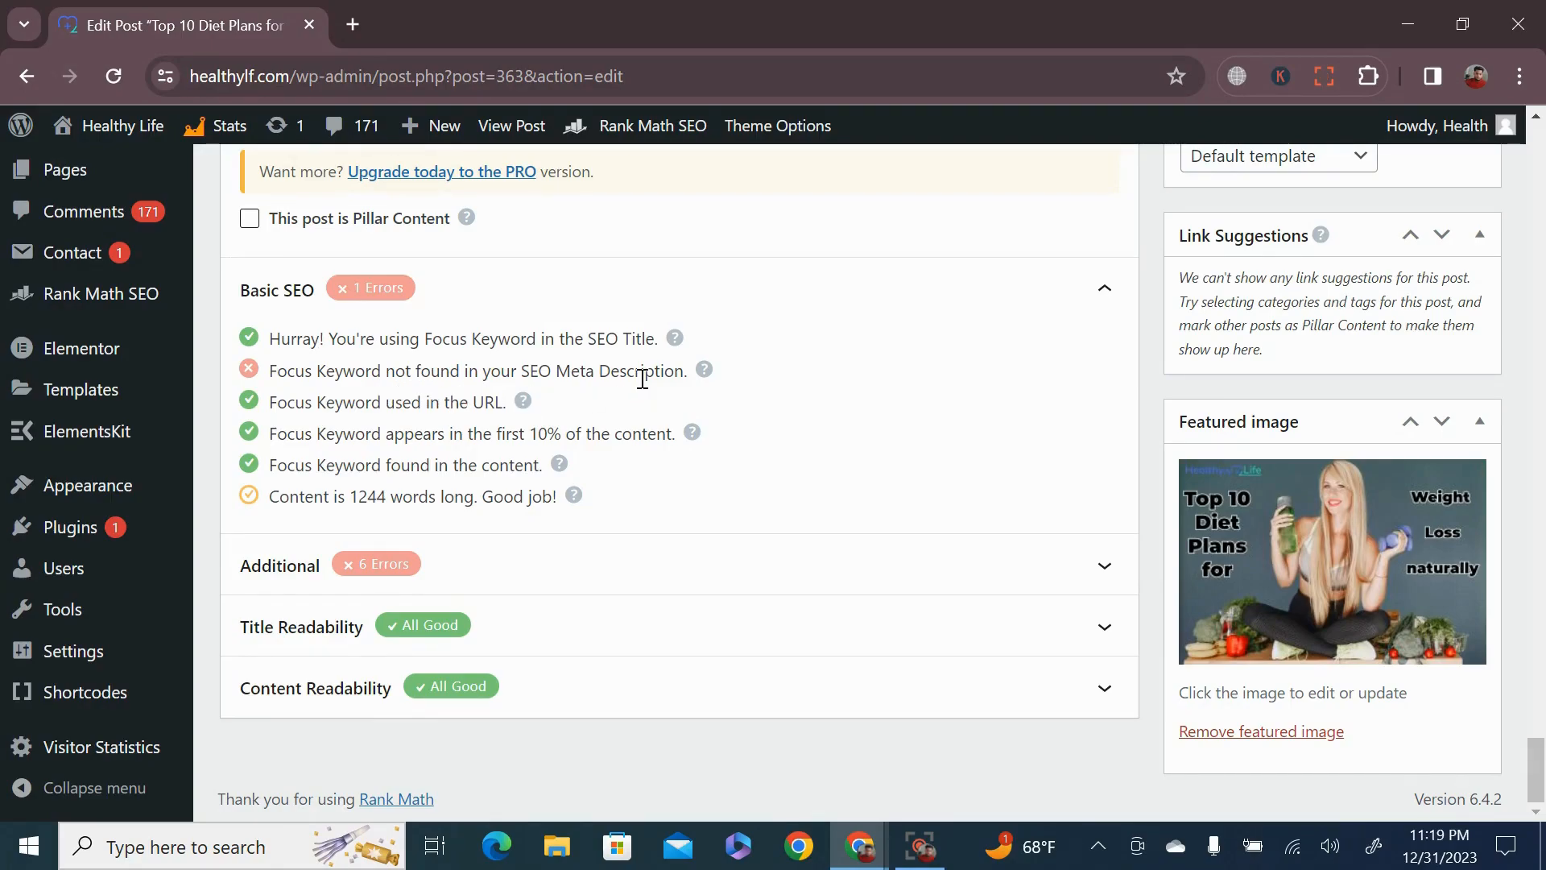
Step: Open the post's search snippet for editing and examine its title, permalink and description fields
{"action": "scroll", "coordinate": [483, 390], "scroll_direction": "up", "scroll_amount": 1}
{"action": "scroll", "coordinate": [490, 396], "scroll_direction": "up", "scroll_amount": 6}
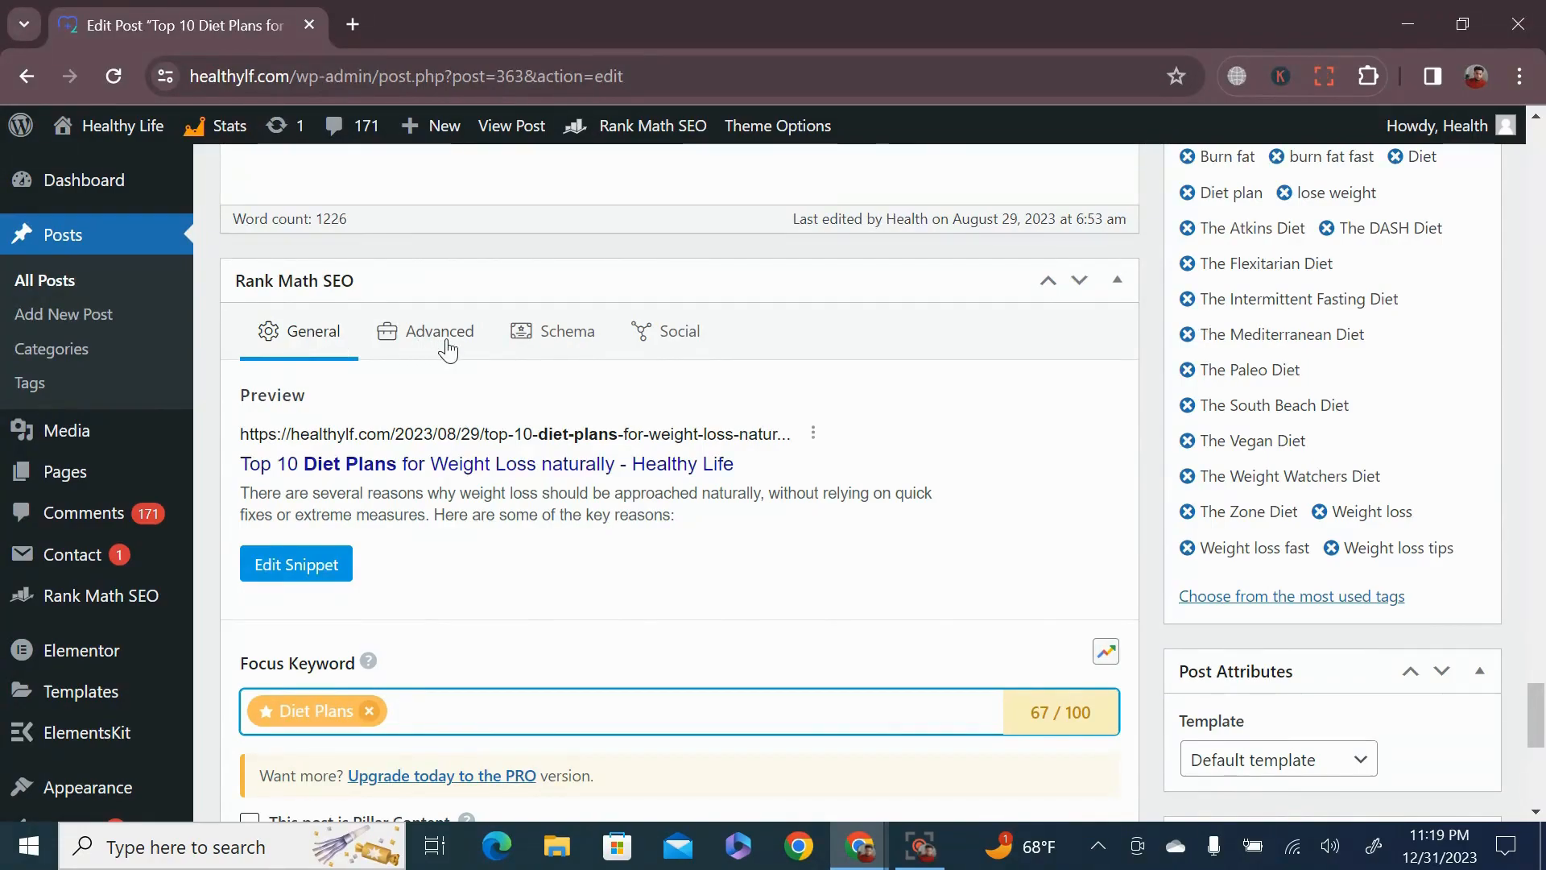
{"action": "scroll", "coordinate": [291, 410], "scroll_direction": "down", "scroll_amount": 1}
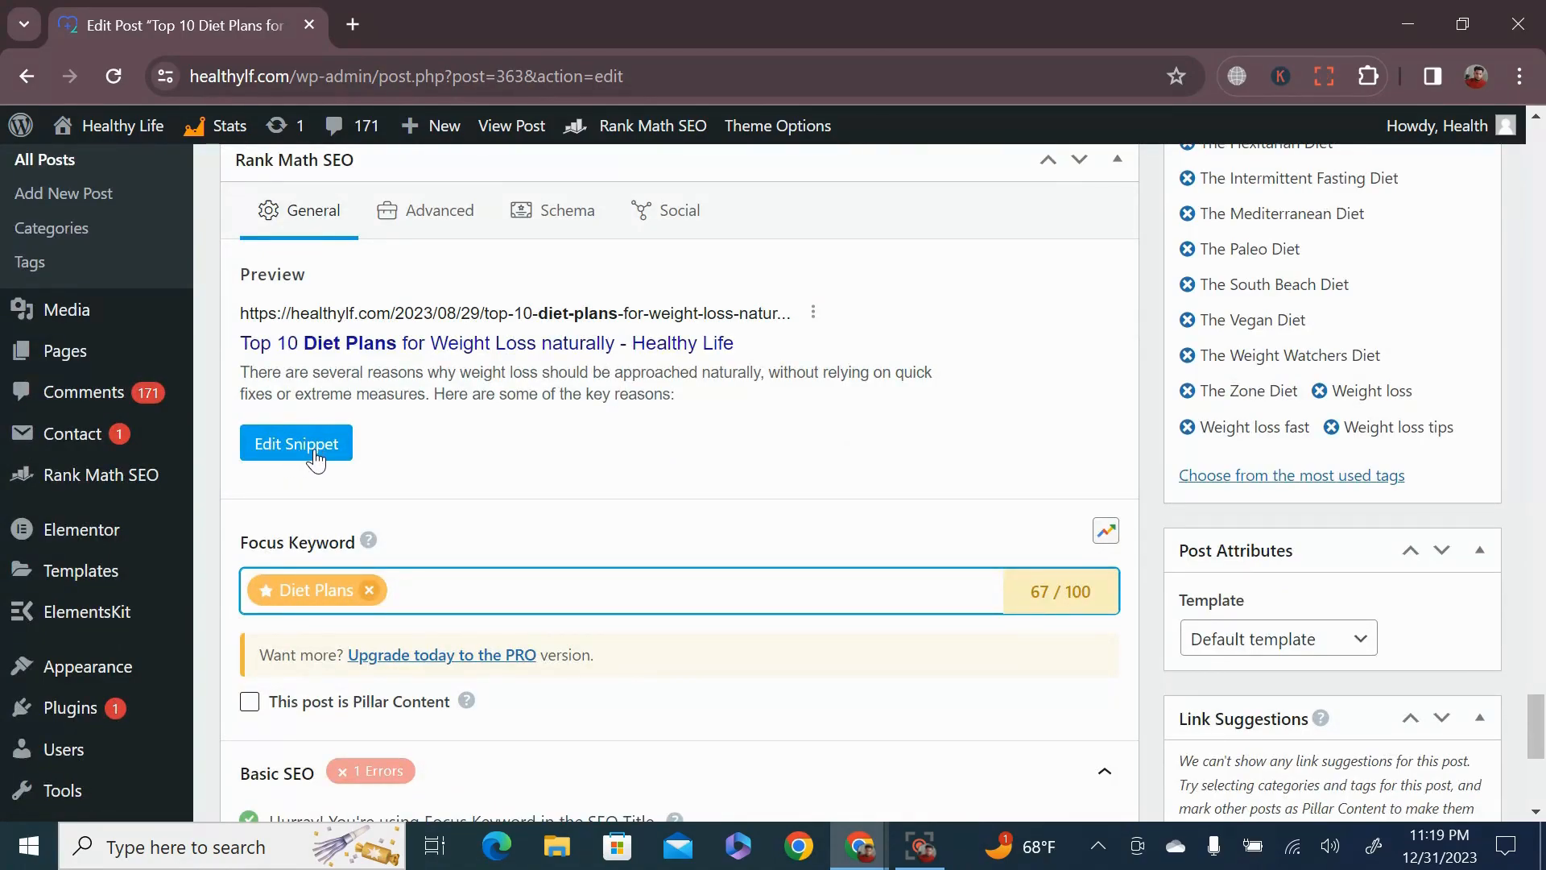
{"action": "scroll", "coordinate": [298, 455], "scroll_direction": "down", "scroll_amount": 2}
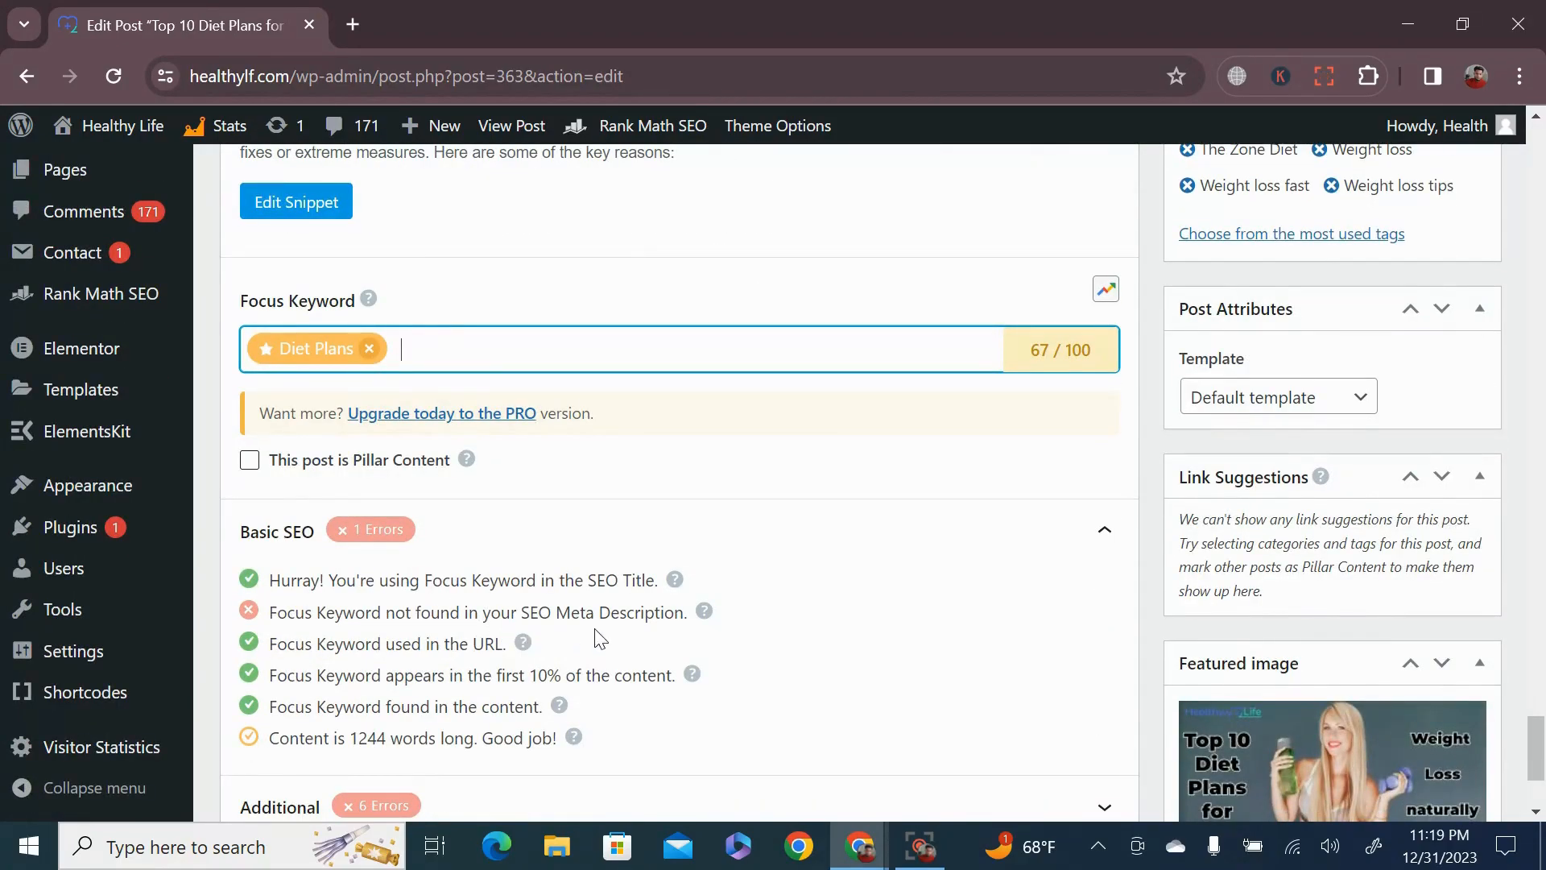
{"action": "scroll", "coordinate": [596, 638], "scroll_direction": "up", "scroll_amount": 3}
{"action": "scroll", "coordinate": [336, 595], "scroll_direction": "down", "scroll_amount": 2}
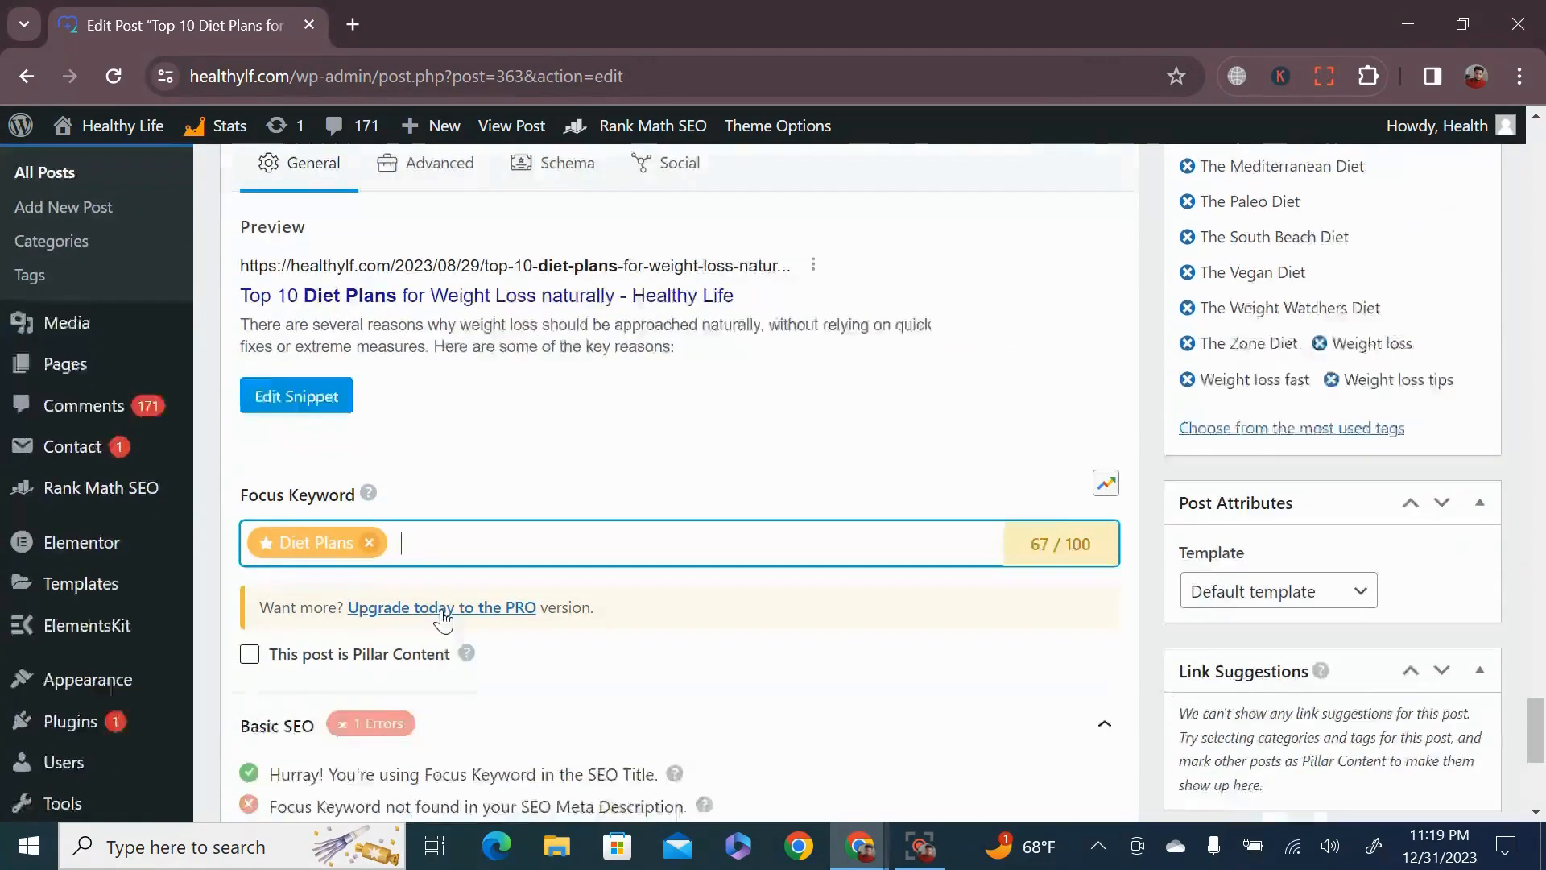
{"action": "scroll", "coordinate": [318, 375], "scroll_direction": "up", "scroll_amount": 1}
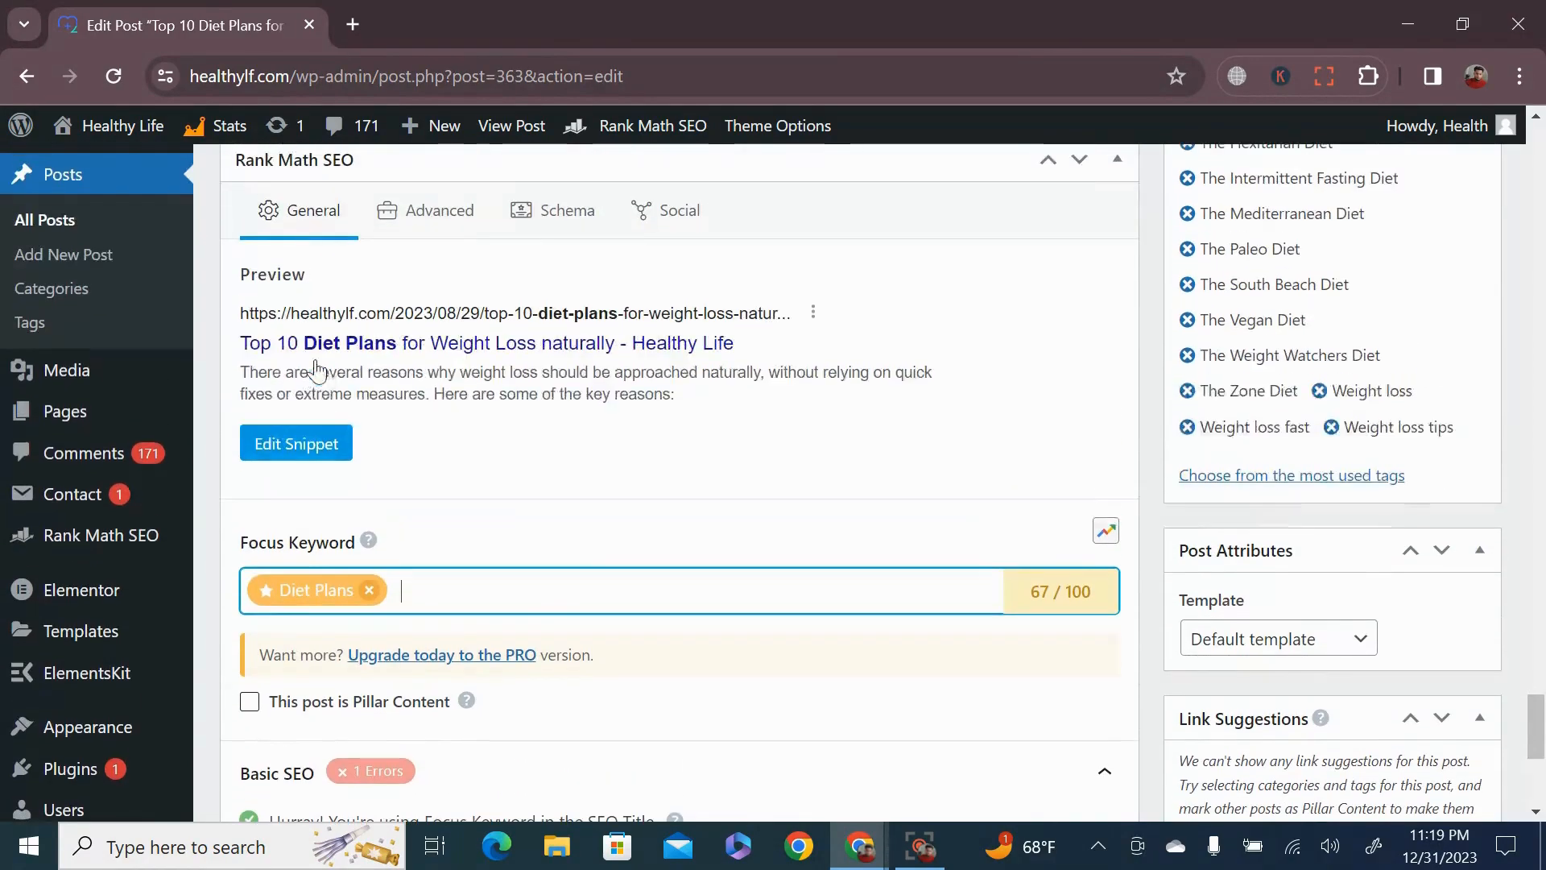
{"action": "left_click", "coordinate": [296, 451]}
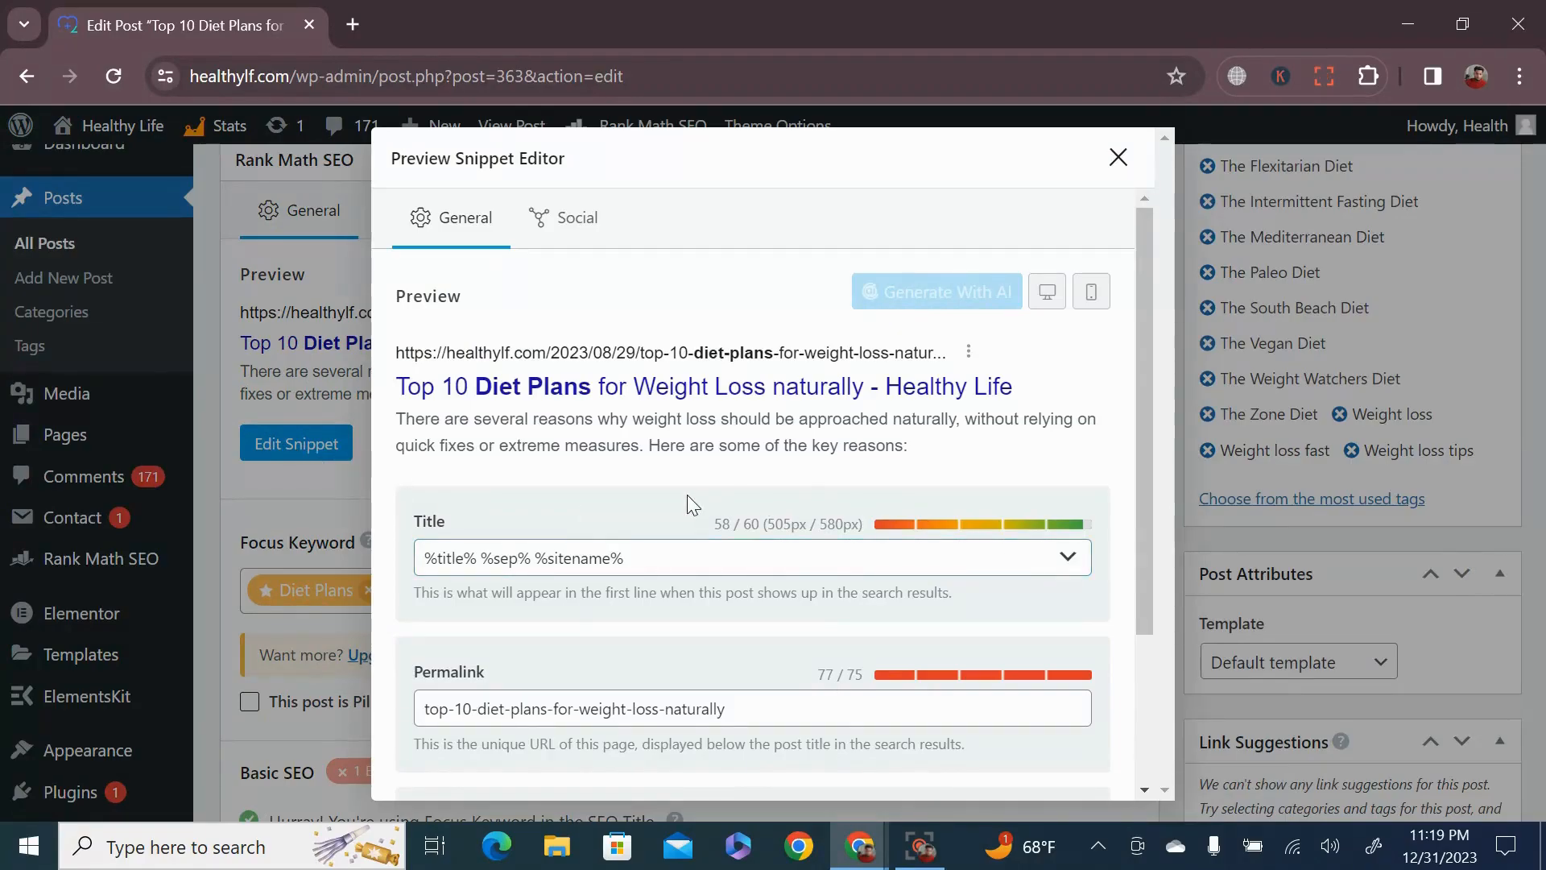
{"action": "scroll", "coordinate": [688, 495], "scroll_direction": "down", "scroll_amount": 1}
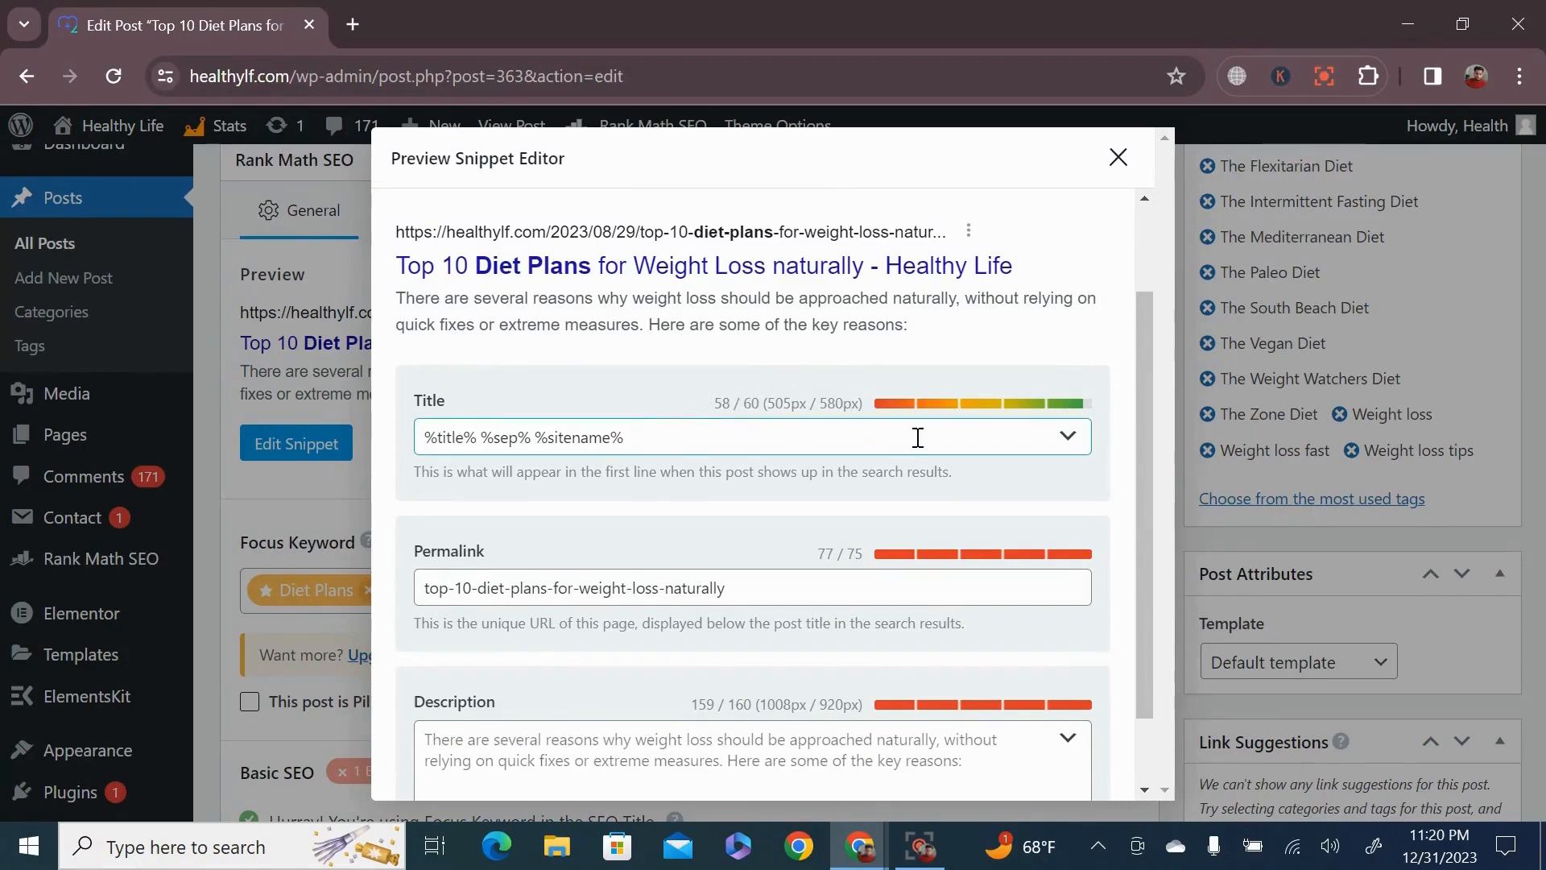
{"action": "scroll", "coordinate": [755, 532], "scroll_direction": "down", "scroll_amount": 1}
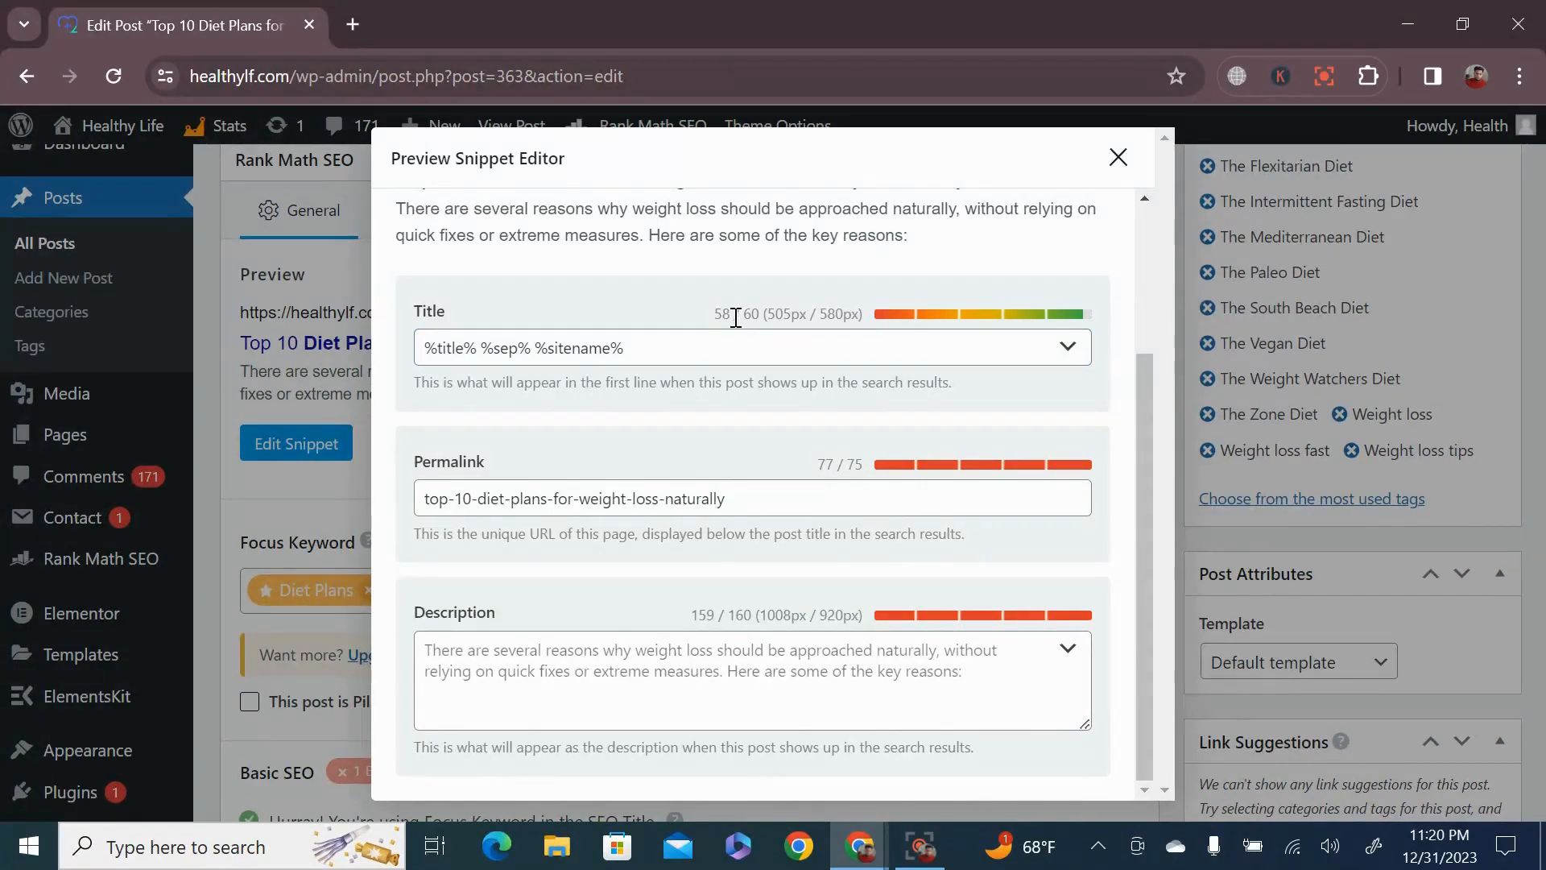
{"action": "left_click", "coordinate": [726, 345]}
Step: Open the Healthy Life site in a new tab and view the title of the published "Top 10 Diet Plans for Weight Loss naturally" post
{"action": "left_click", "coordinate": [352, 24]}
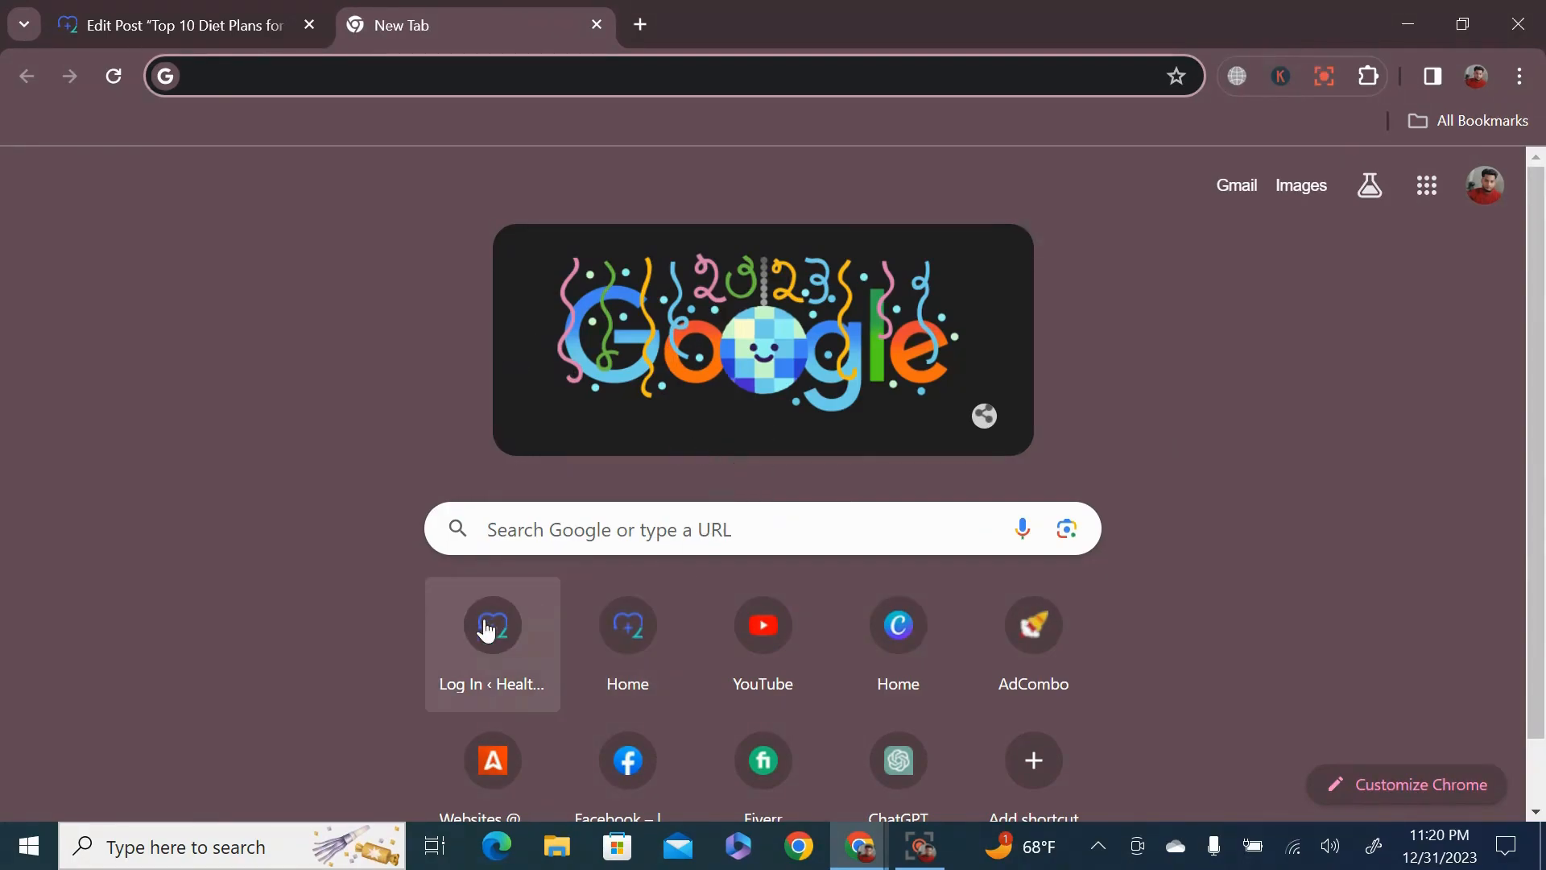
{"action": "left_click", "coordinate": [592, 652]}
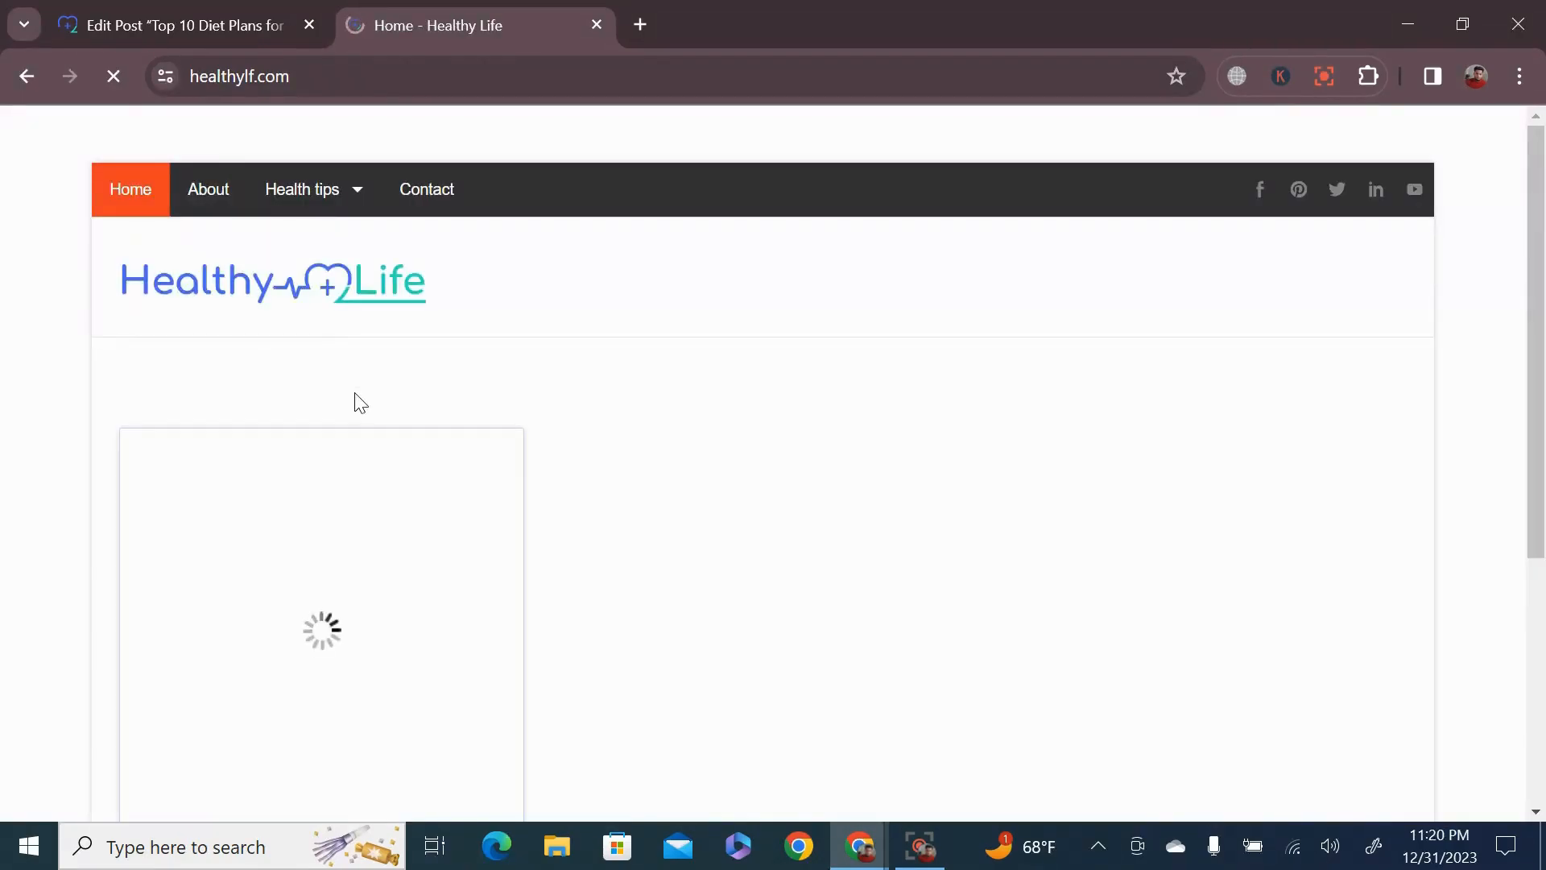
{"action": "scroll", "coordinate": [361, 406], "scroll_direction": "down", "scroll_amount": 5}
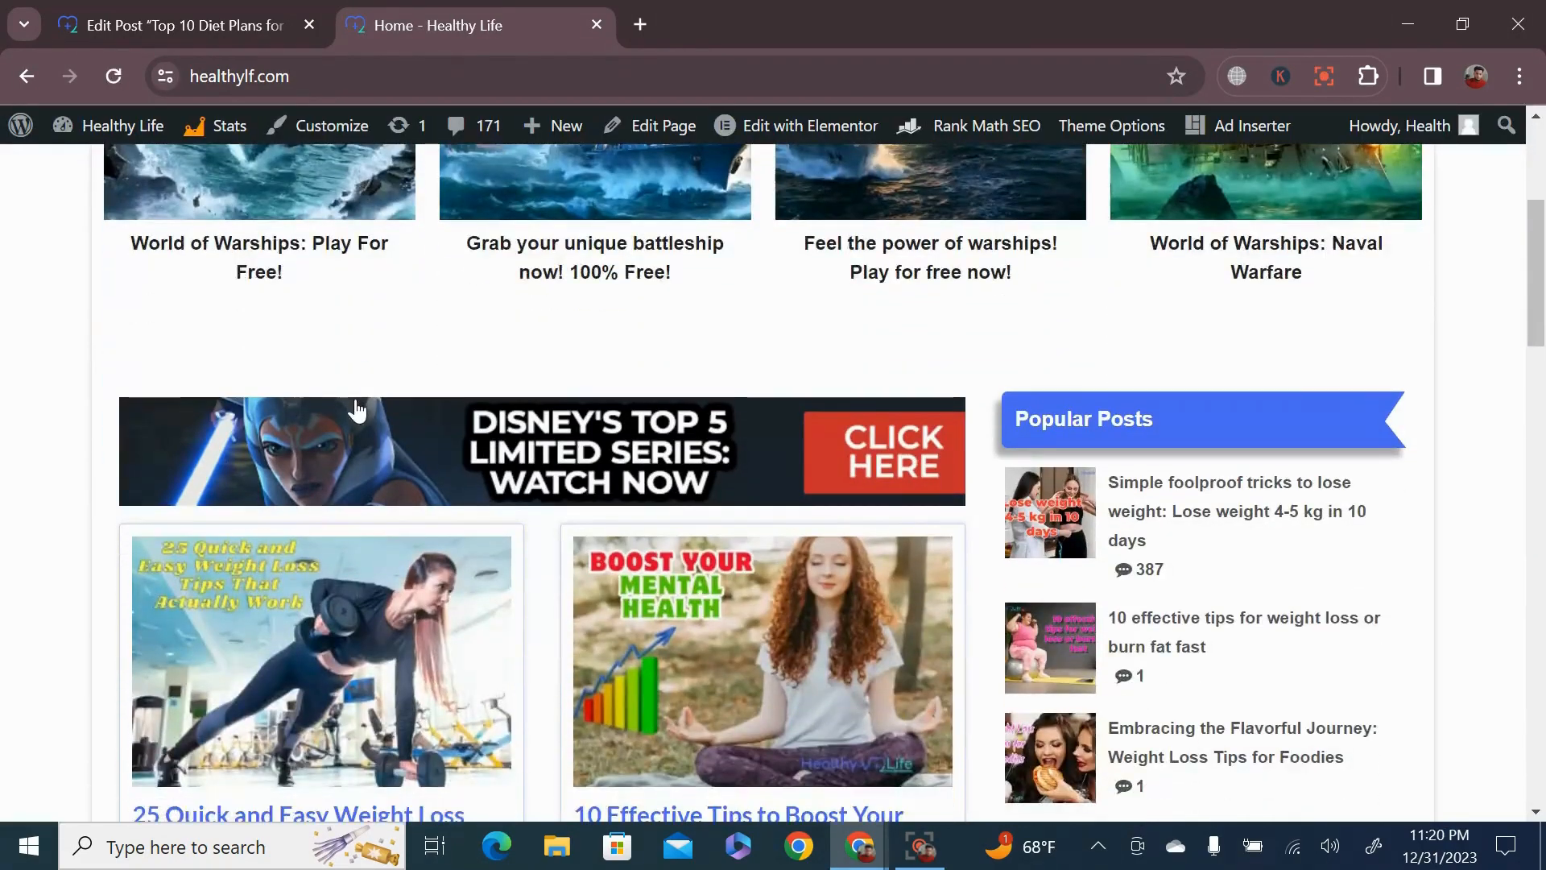
{"action": "scroll", "coordinate": [357, 413], "scroll_direction": "down", "scroll_amount": 8}
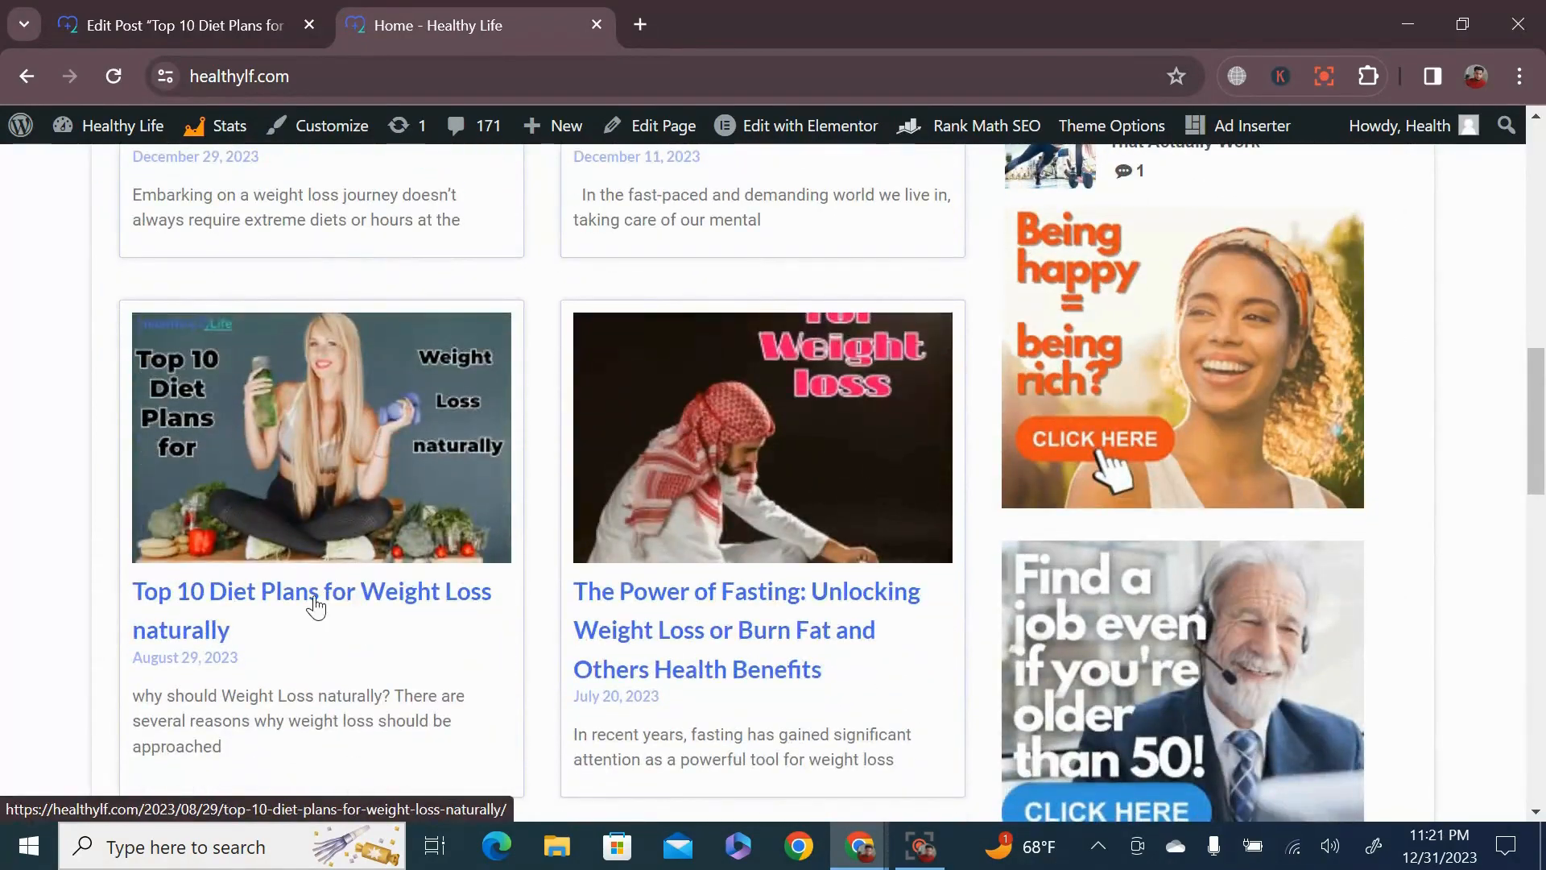
{"action": "left_click", "coordinate": [312, 616]}
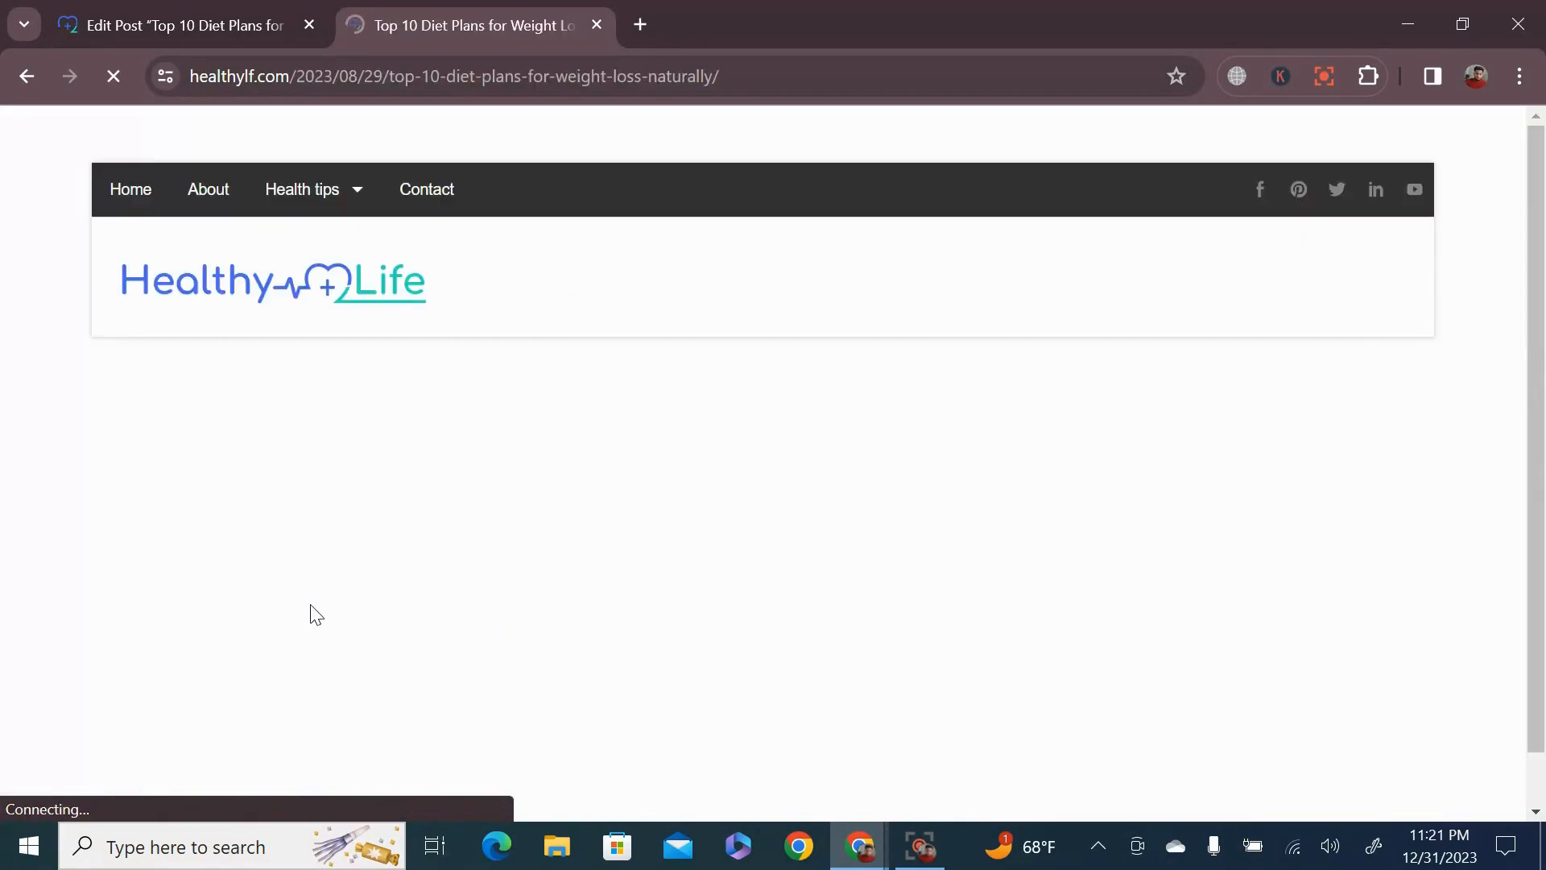
{"action": "scroll", "coordinate": [322, 612], "scroll_direction": "down", "scroll_amount": 8}
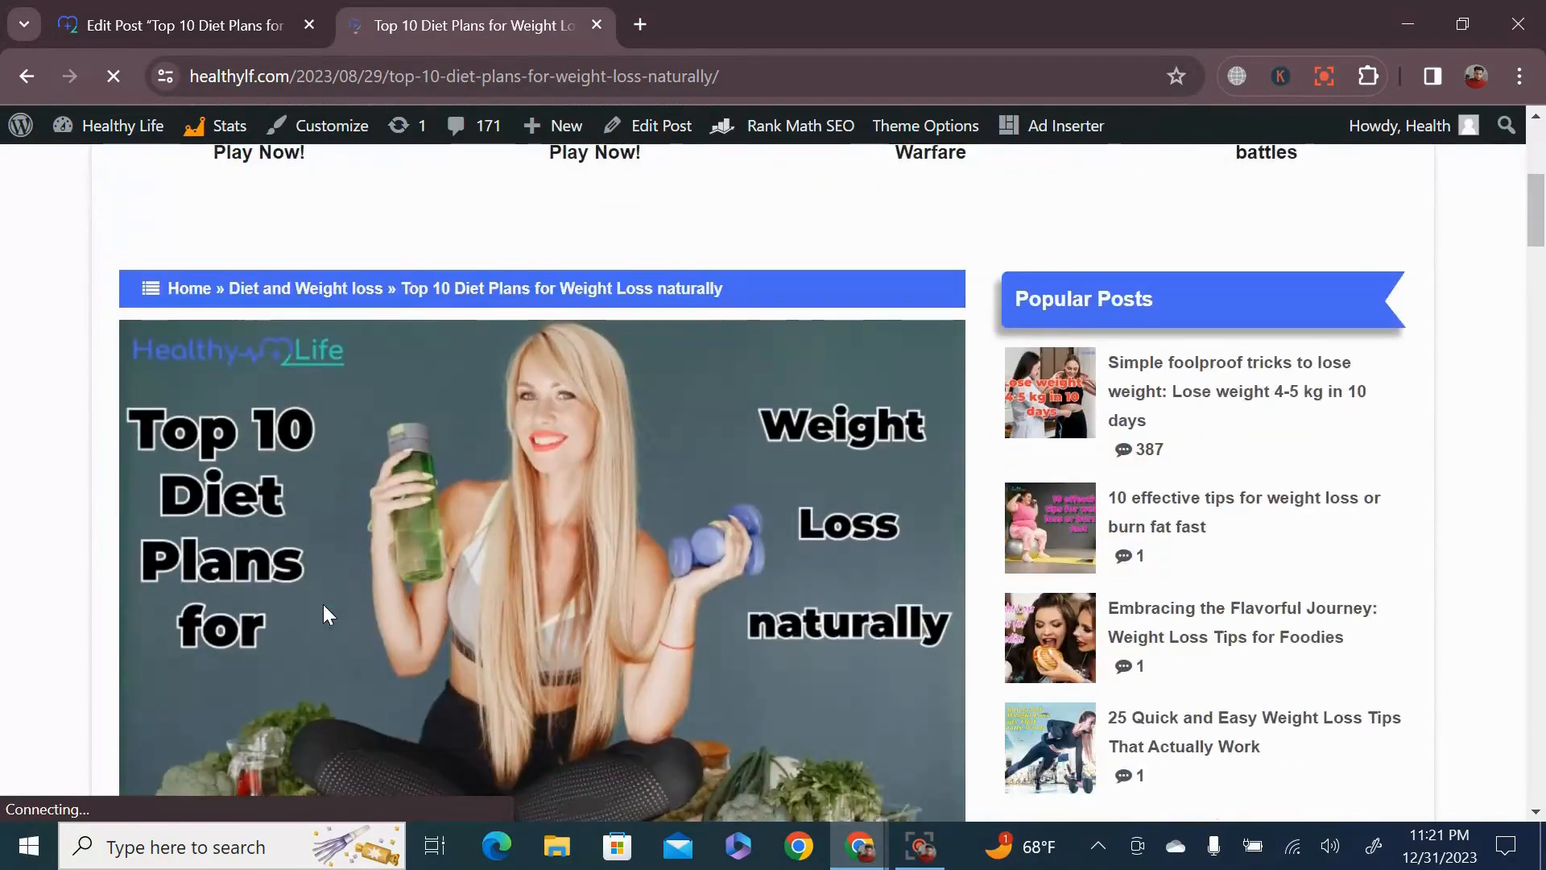
{"action": "scroll", "coordinate": [327, 614], "scroll_direction": "down", "scroll_amount": 3}
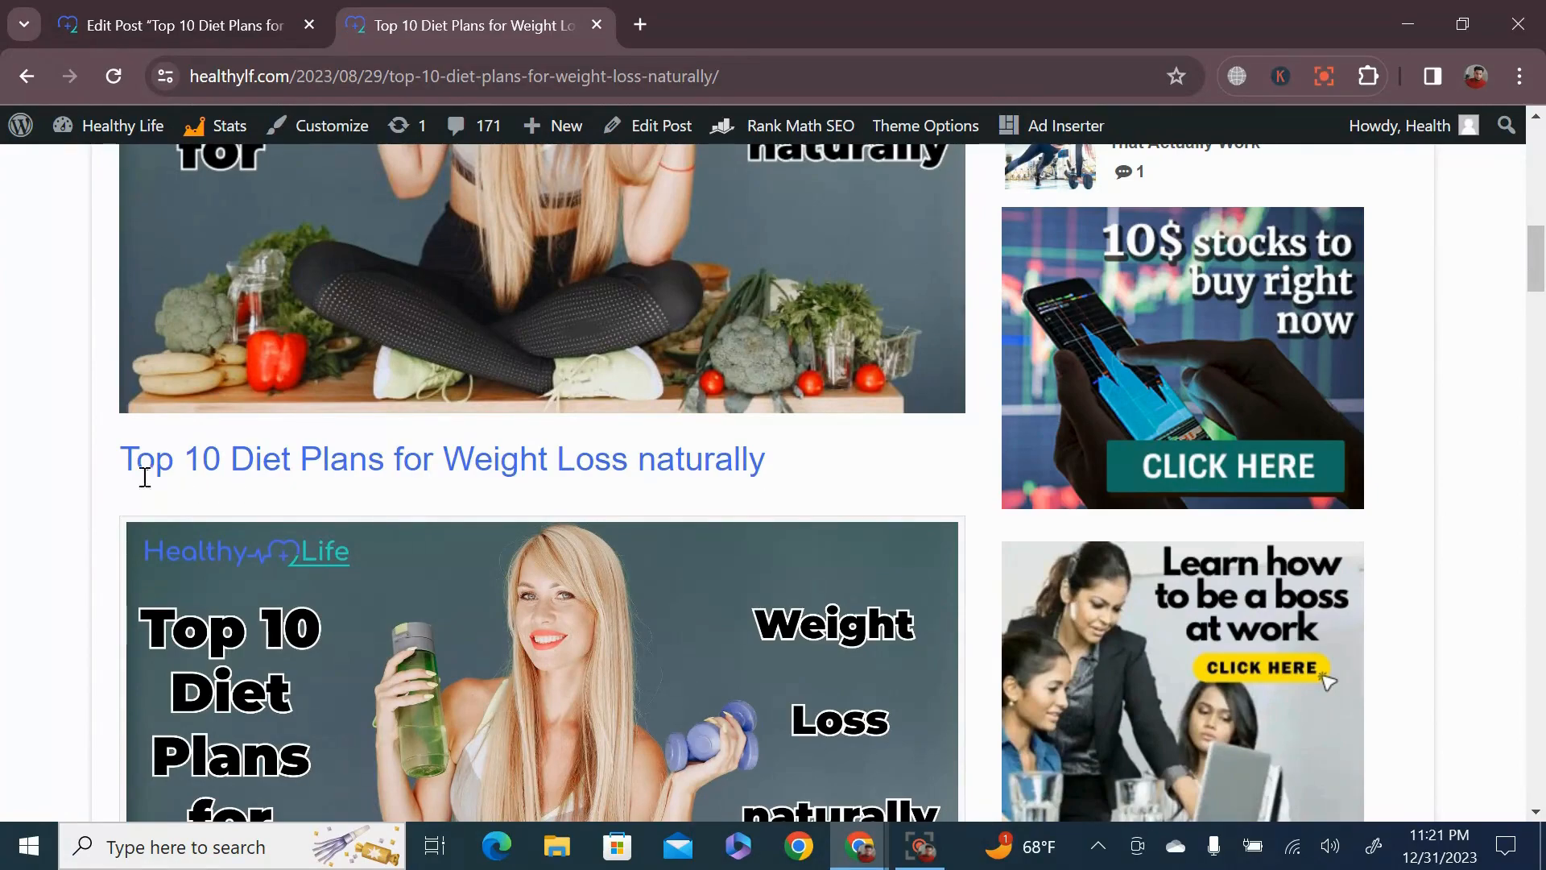
Step: Copy the heading "Top 10 Diet Plans for Weight Loss naturally" from the published post and replace the snippet's title with it
{"action": "left_click_drag", "start_coordinate": [154, 469], "coordinate": [829, 504]}
{"action": "key", "text": "ctrl+c"}
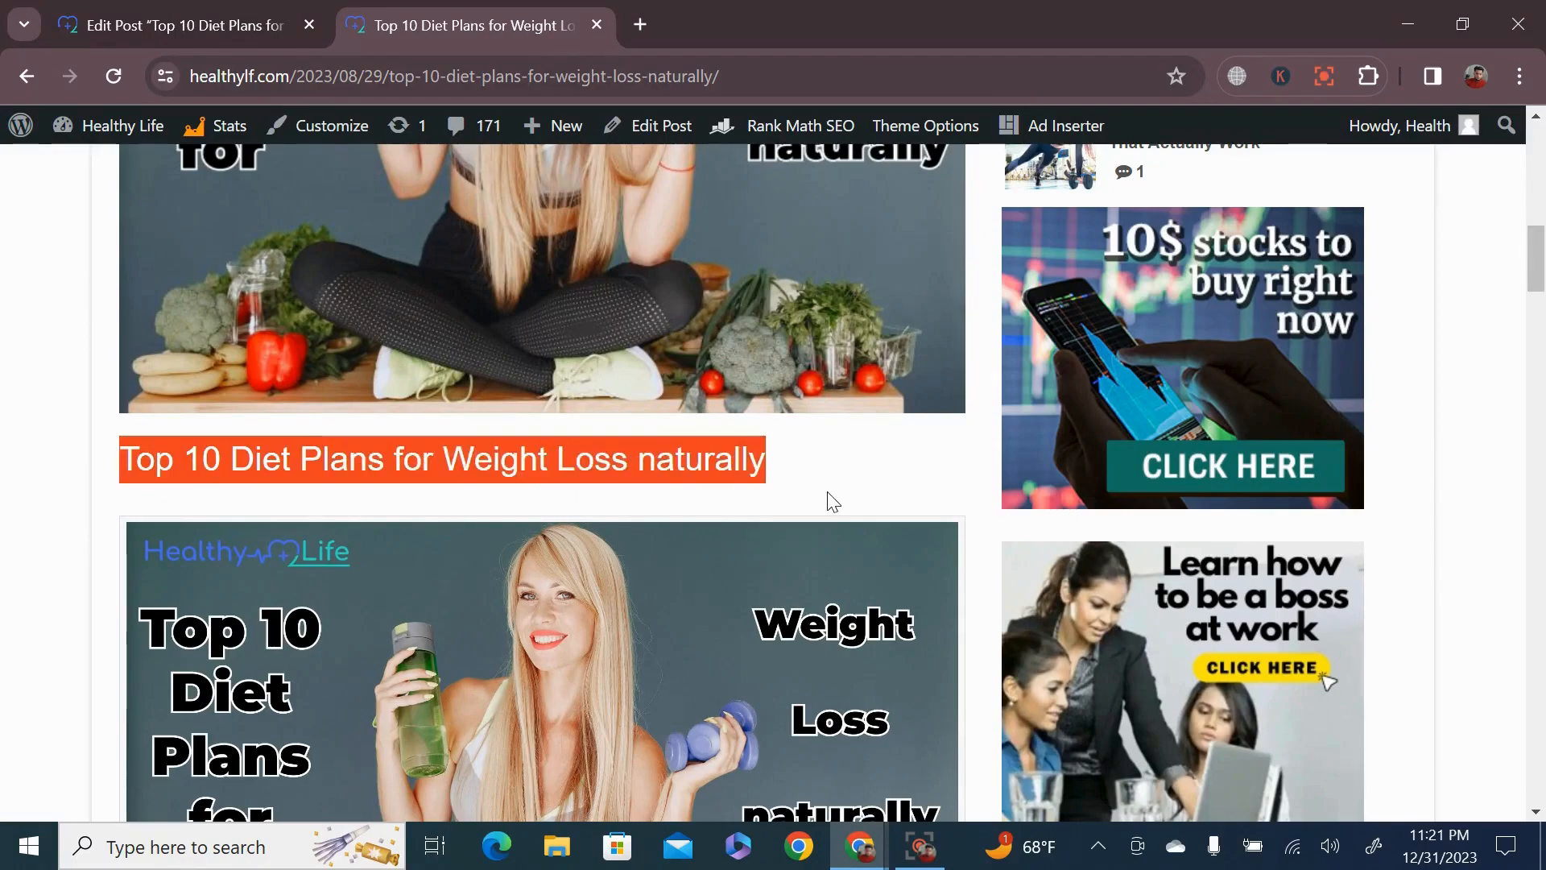
{"action": "left_click", "coordinate": [185, 6]}
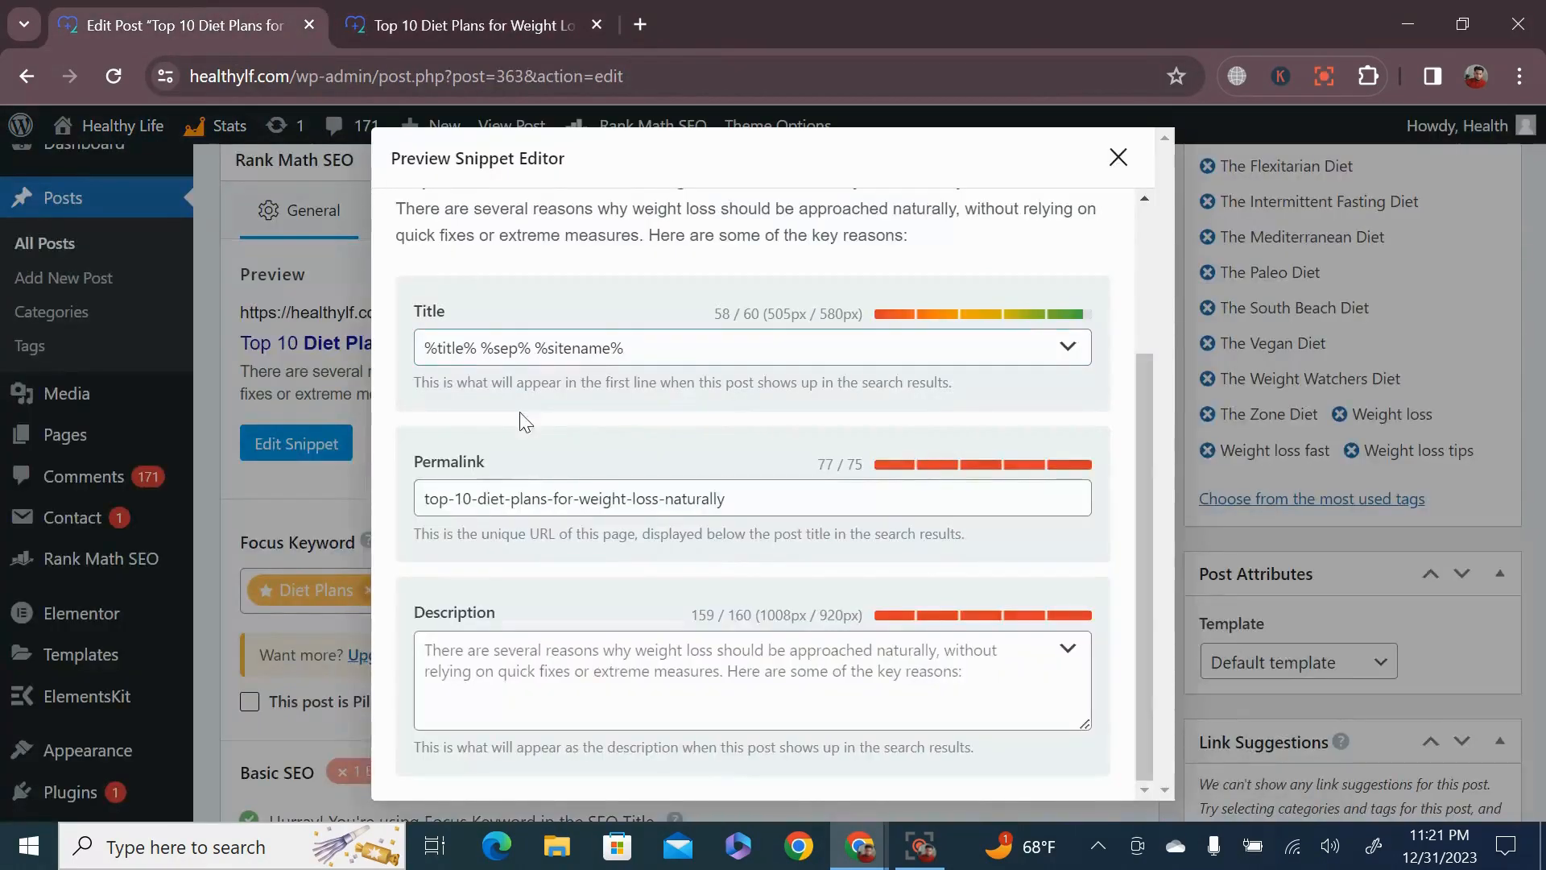
{"action": "left_click", "coordinate": [675, 353]}
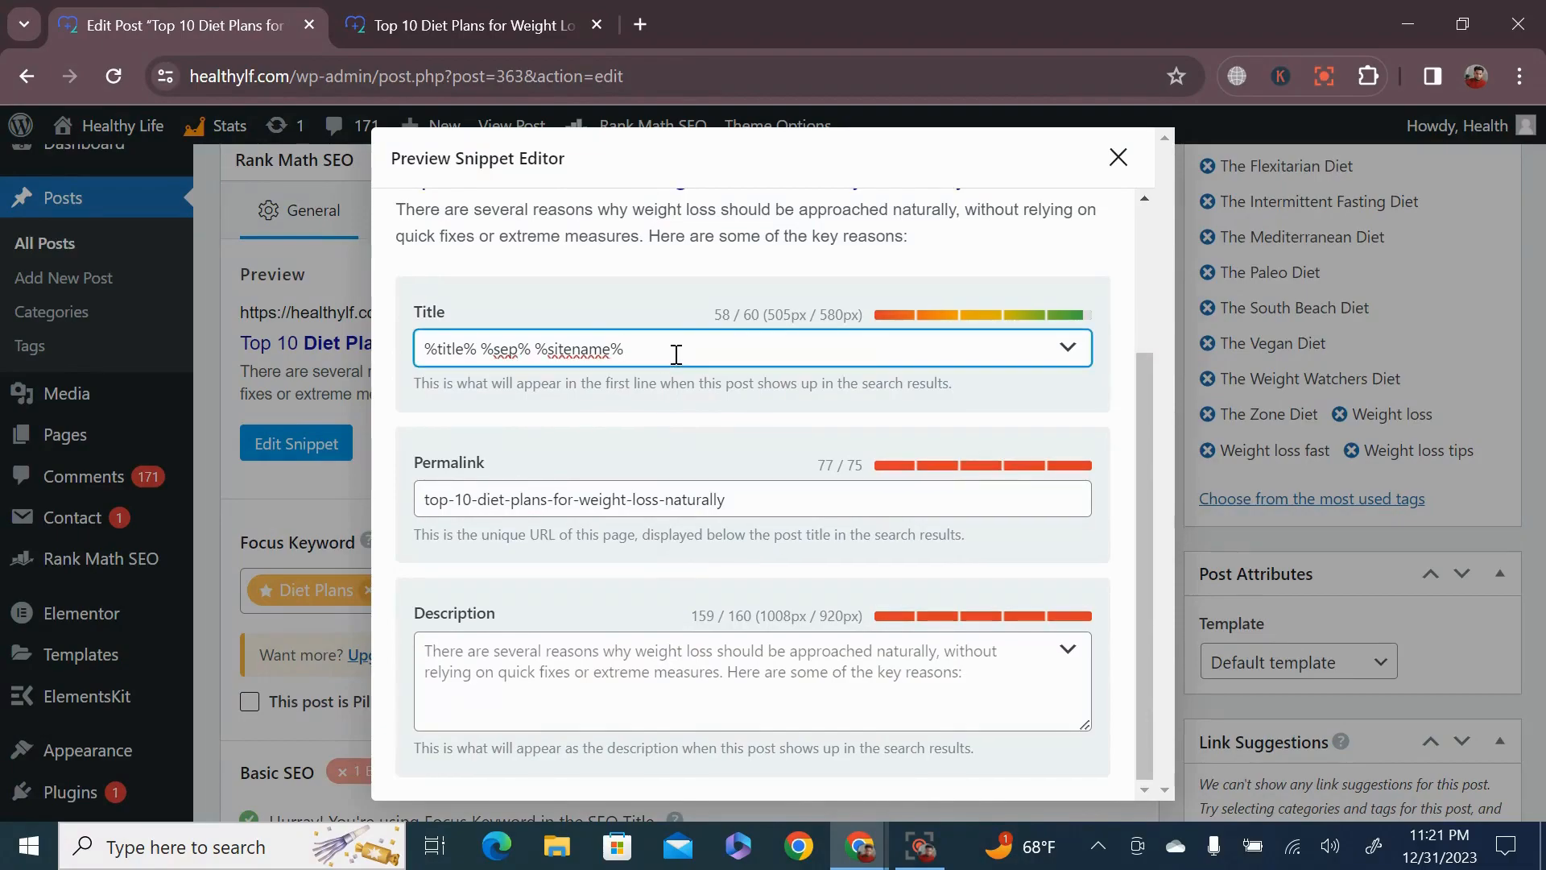
{"action": "key", "text": "ctrl+a"}
{"action": "key", "text": "ctrl+v"}
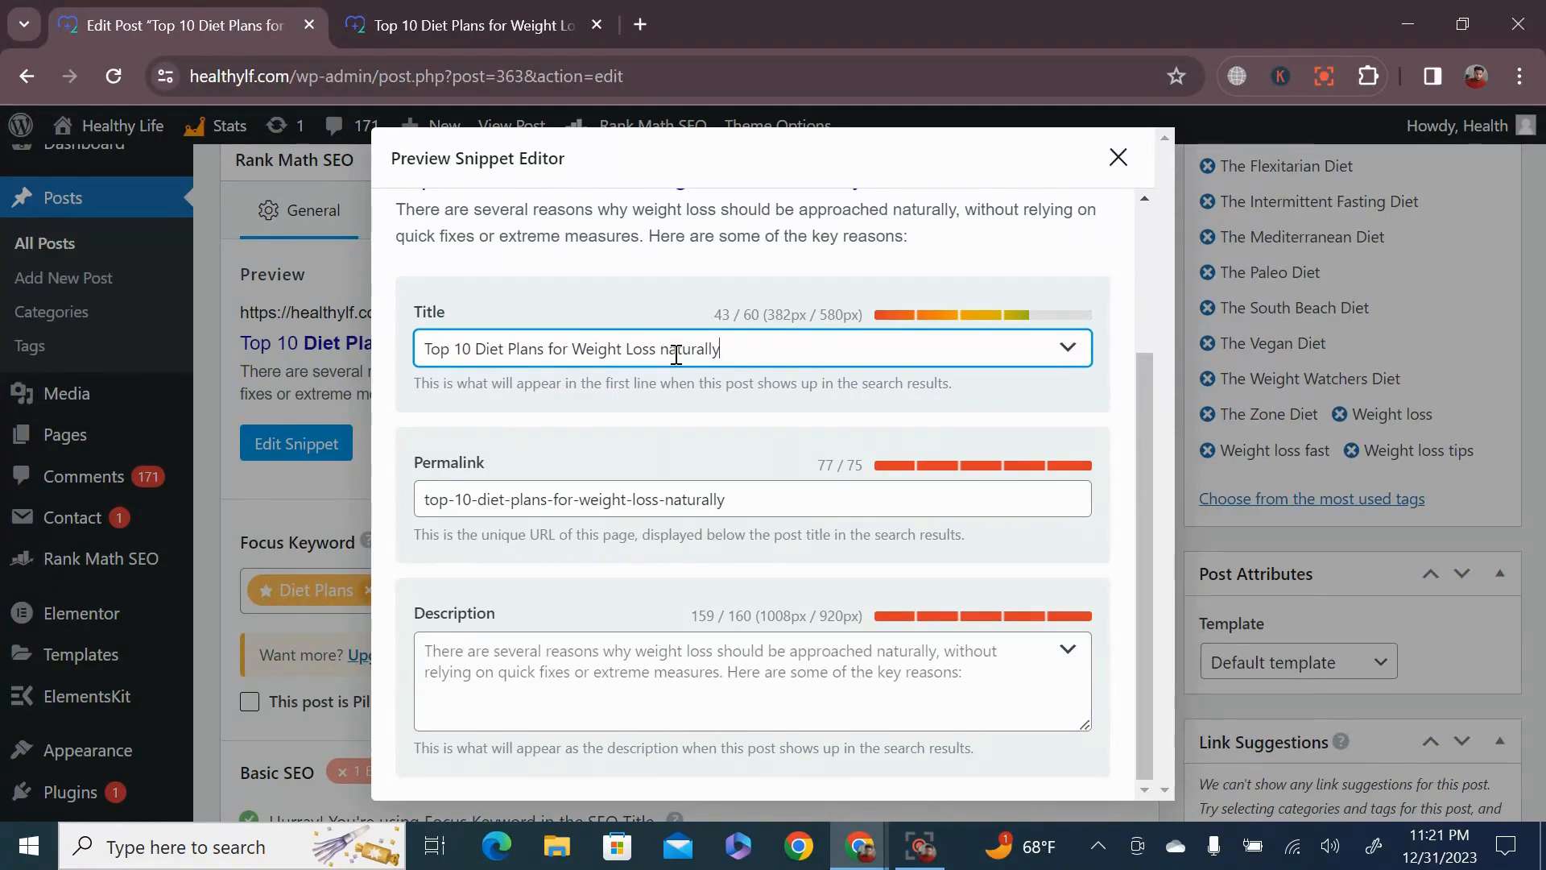
Step: View the variables available for the snippet's title and clear the custom title text
{"action": "left_click", "coordinate": [1068, 349]}
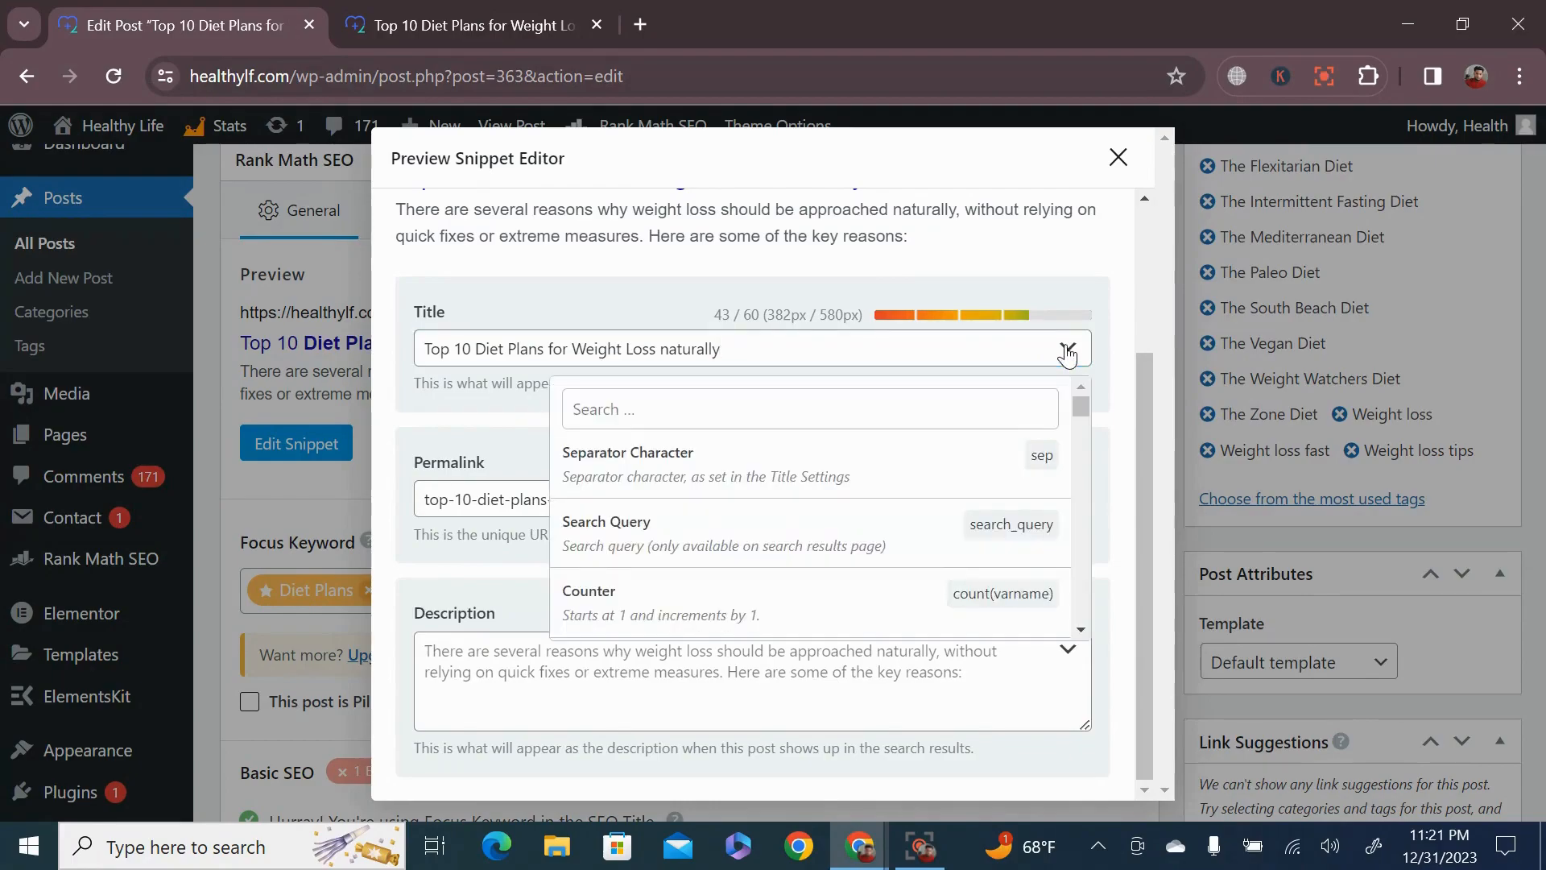
{"action": "left_click", "coordinate": [754, 341]}
{"action": "key", "text": "ctrl+a"}
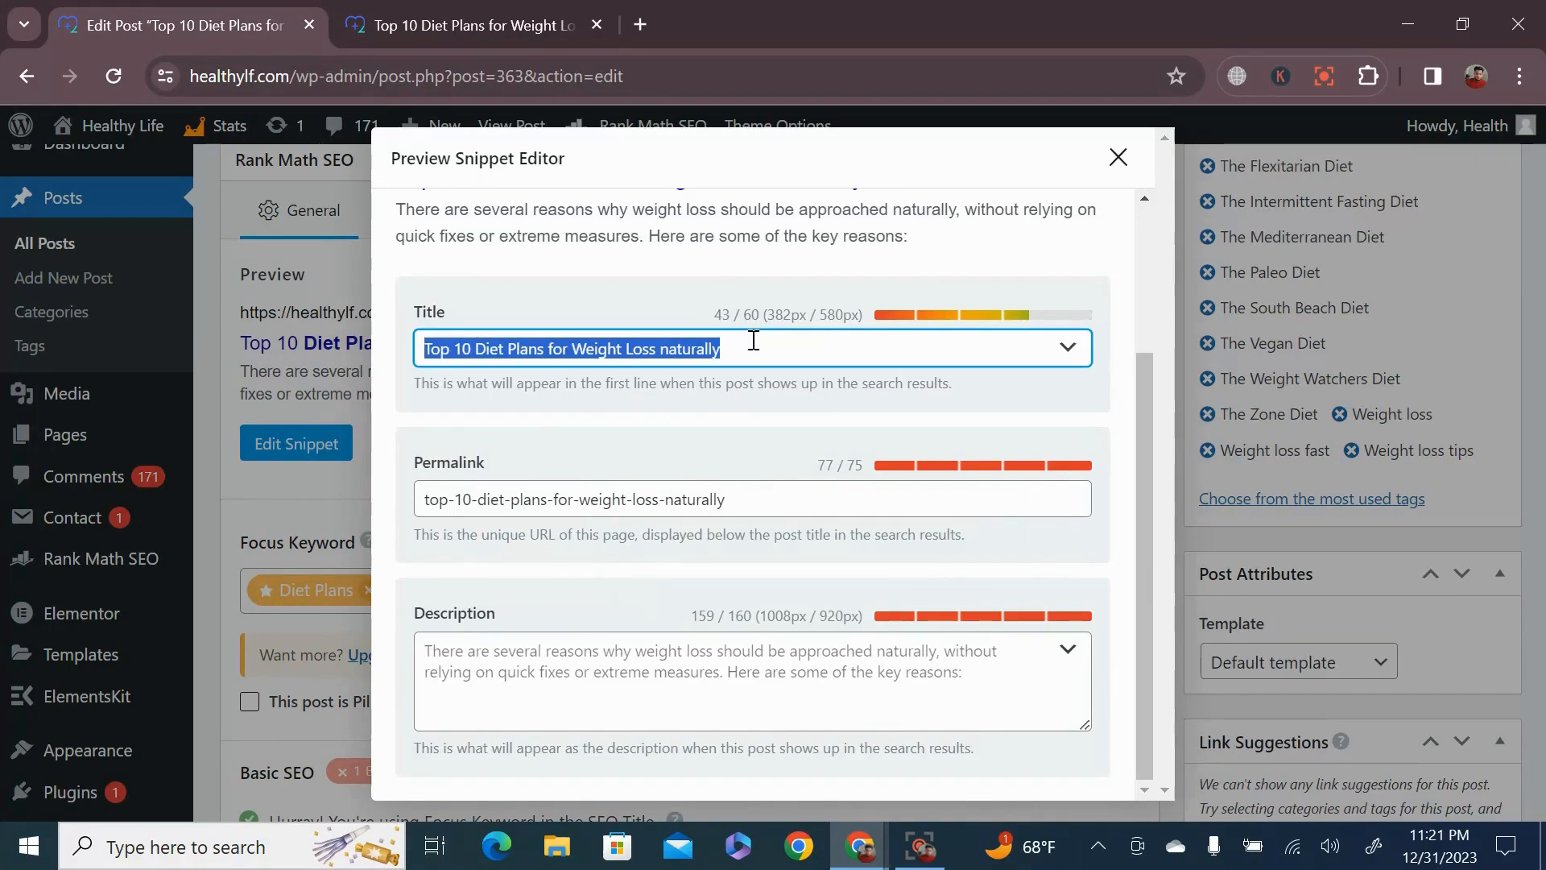
{"action": "key", "text": "BackSpace"}
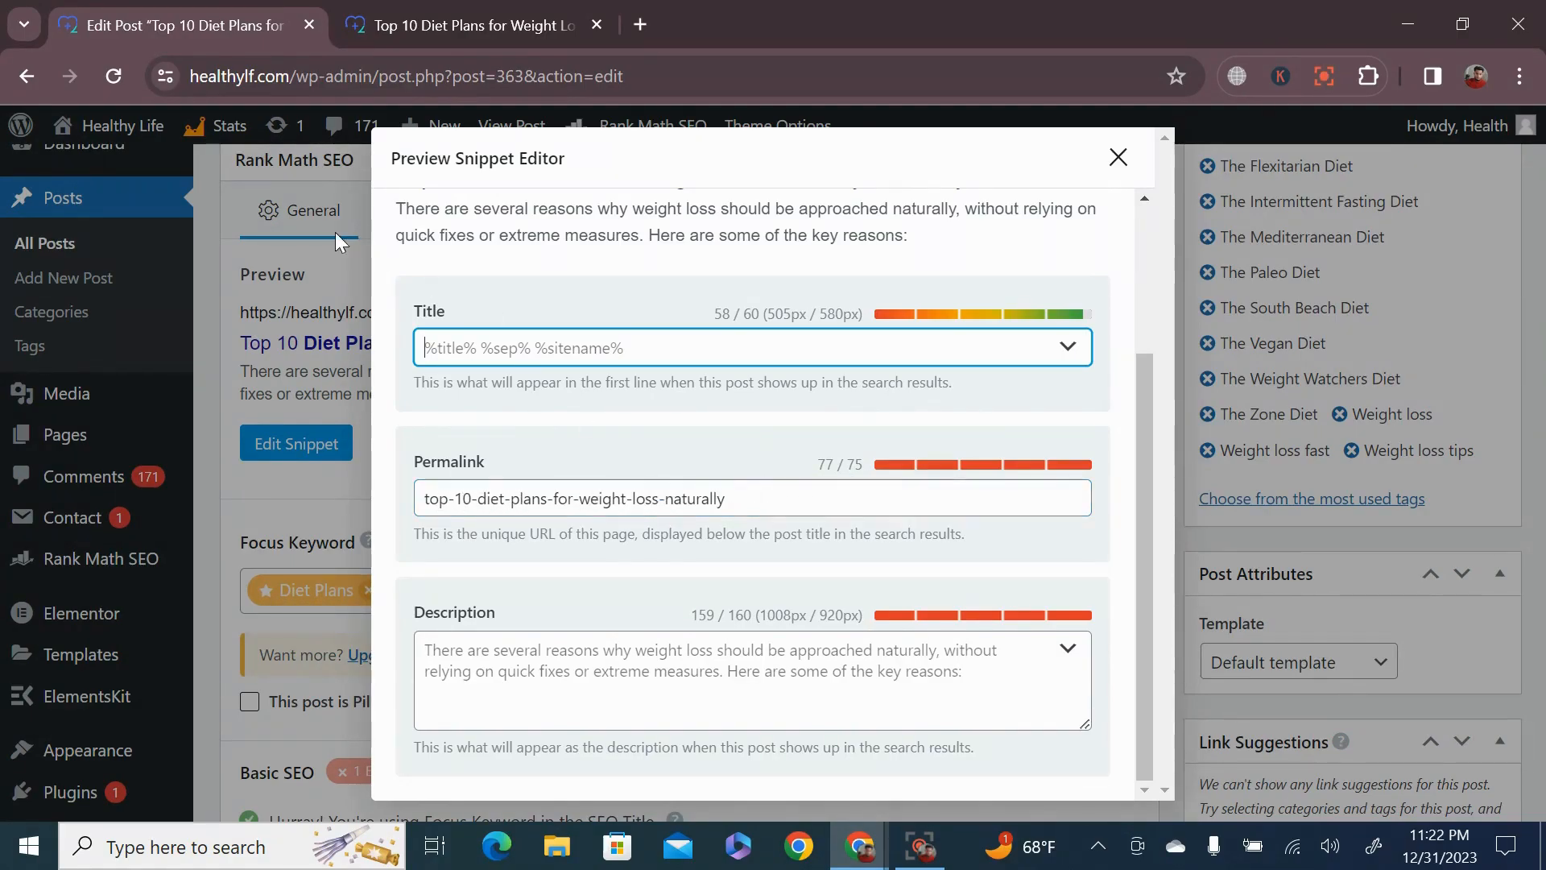
Step: View the published post's URL, open the Healthy Life dashboard from that page and look through it
{"action": "left_click", "coordinate": [506, 11]}
{"action": "left_click", "coordinate": [735, 81]}
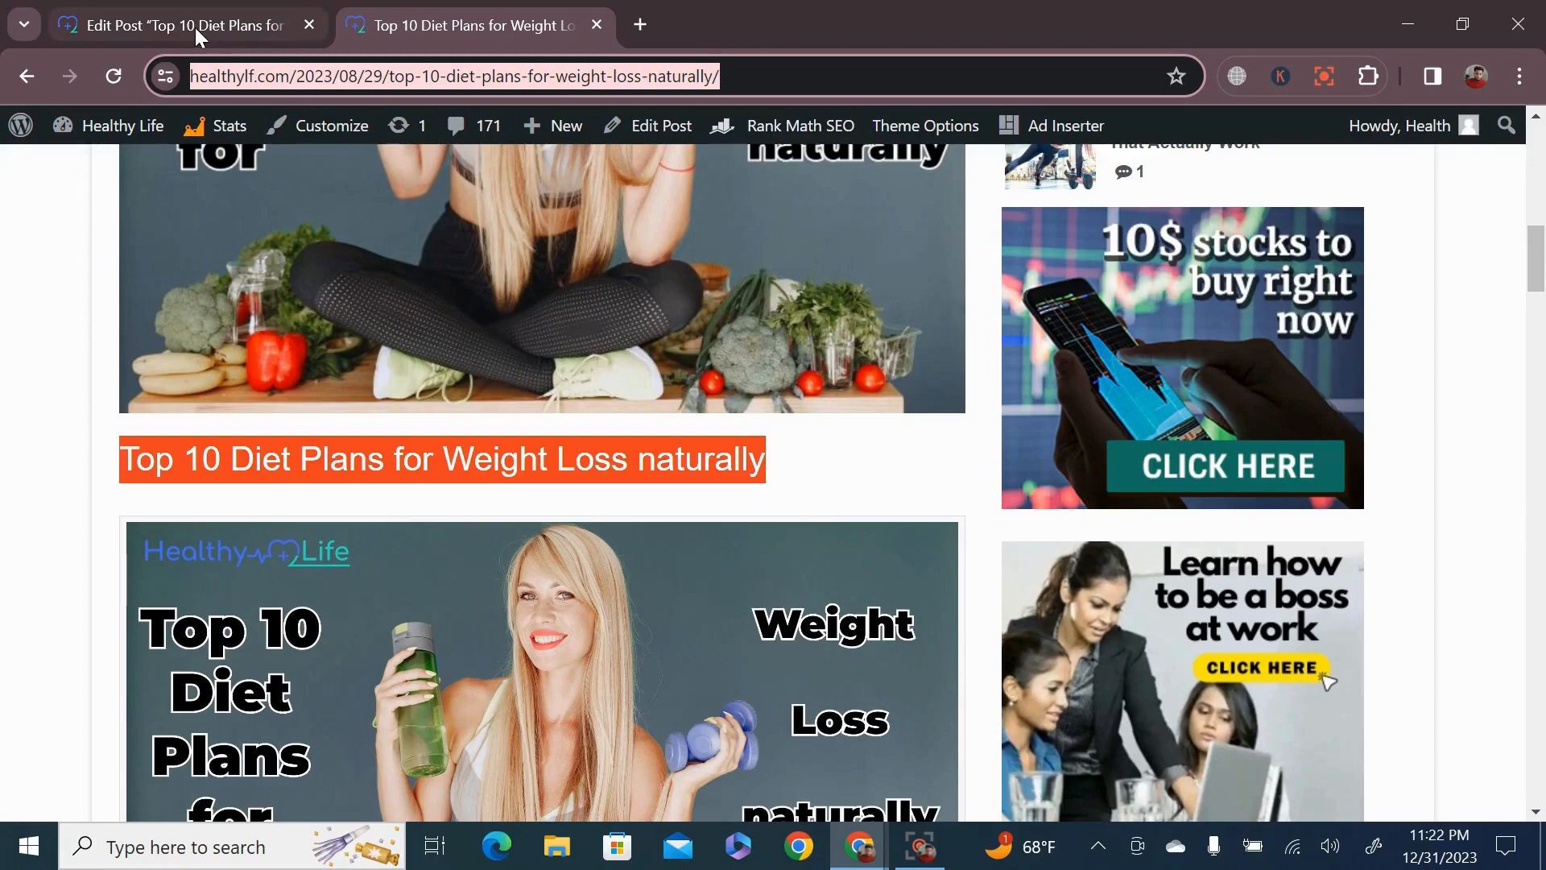
{"action": "mouse_move", "coordinate": [129, 125]}
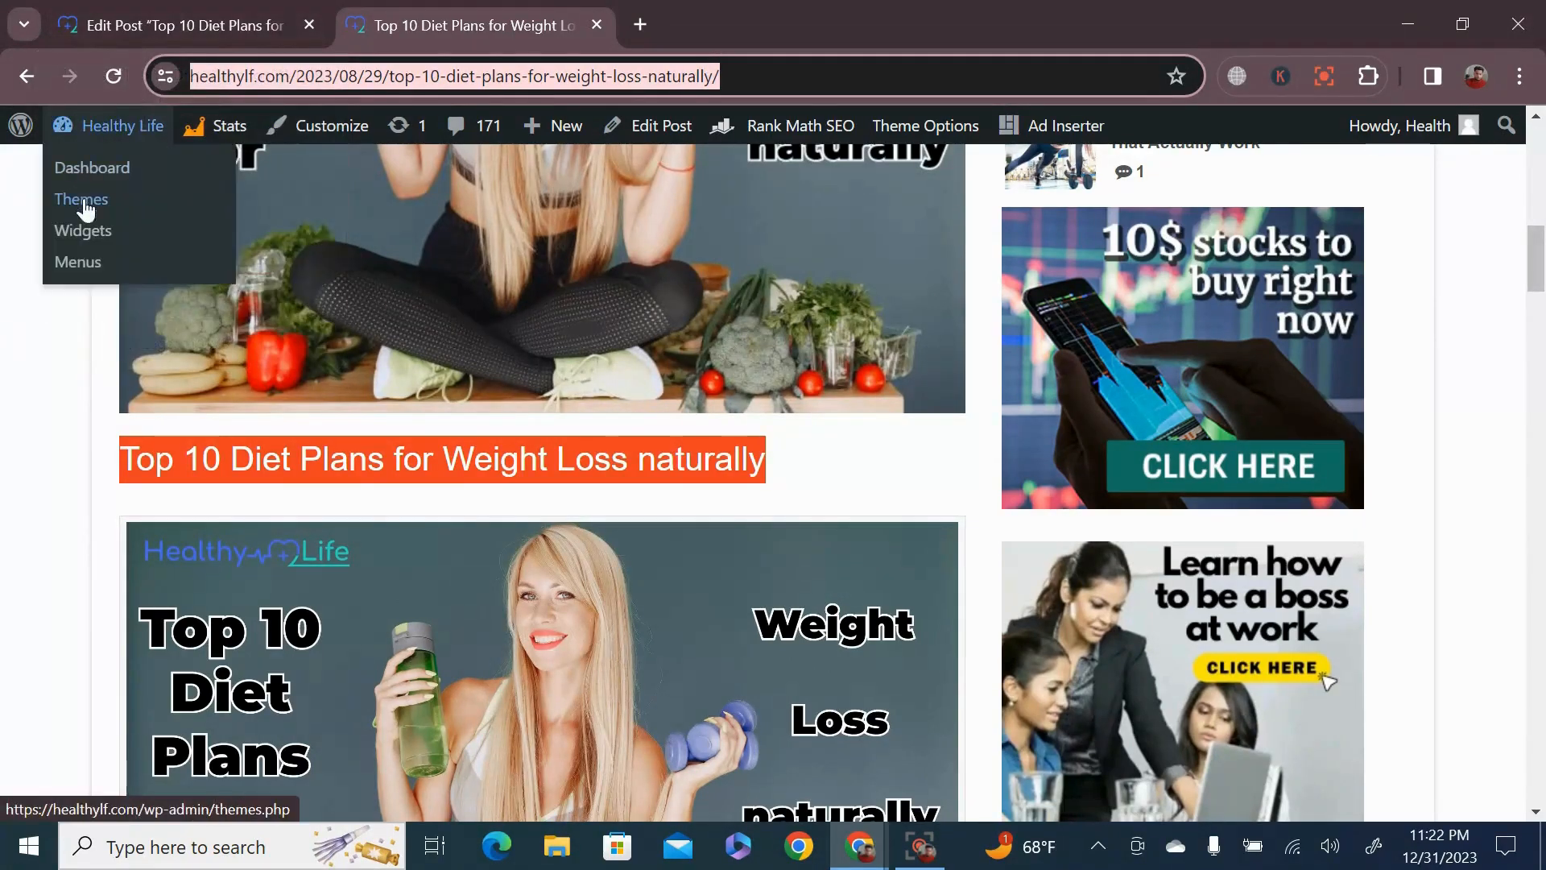
{"action": "left_click", "coordinate": [94, 169]}
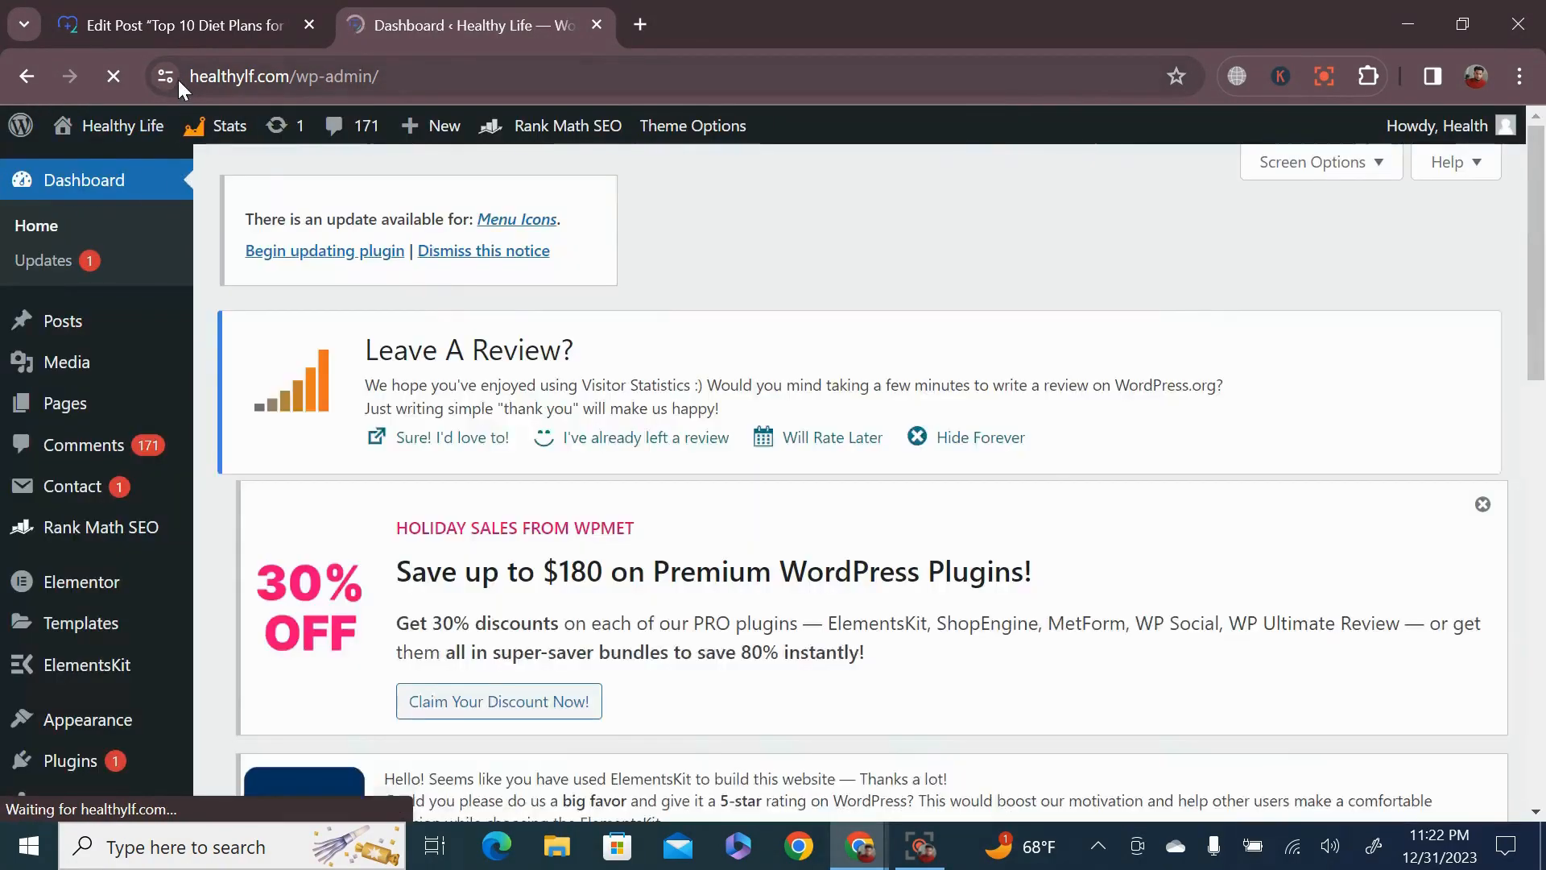
{"action": "scroll", "coordinate": [490, 573], "scroll_direction": "down", "scroll_amount": 6}
{"action": "scroll", "coordinate": [489, 573], "scroll_direction": "down", "scroll_amount": 8}
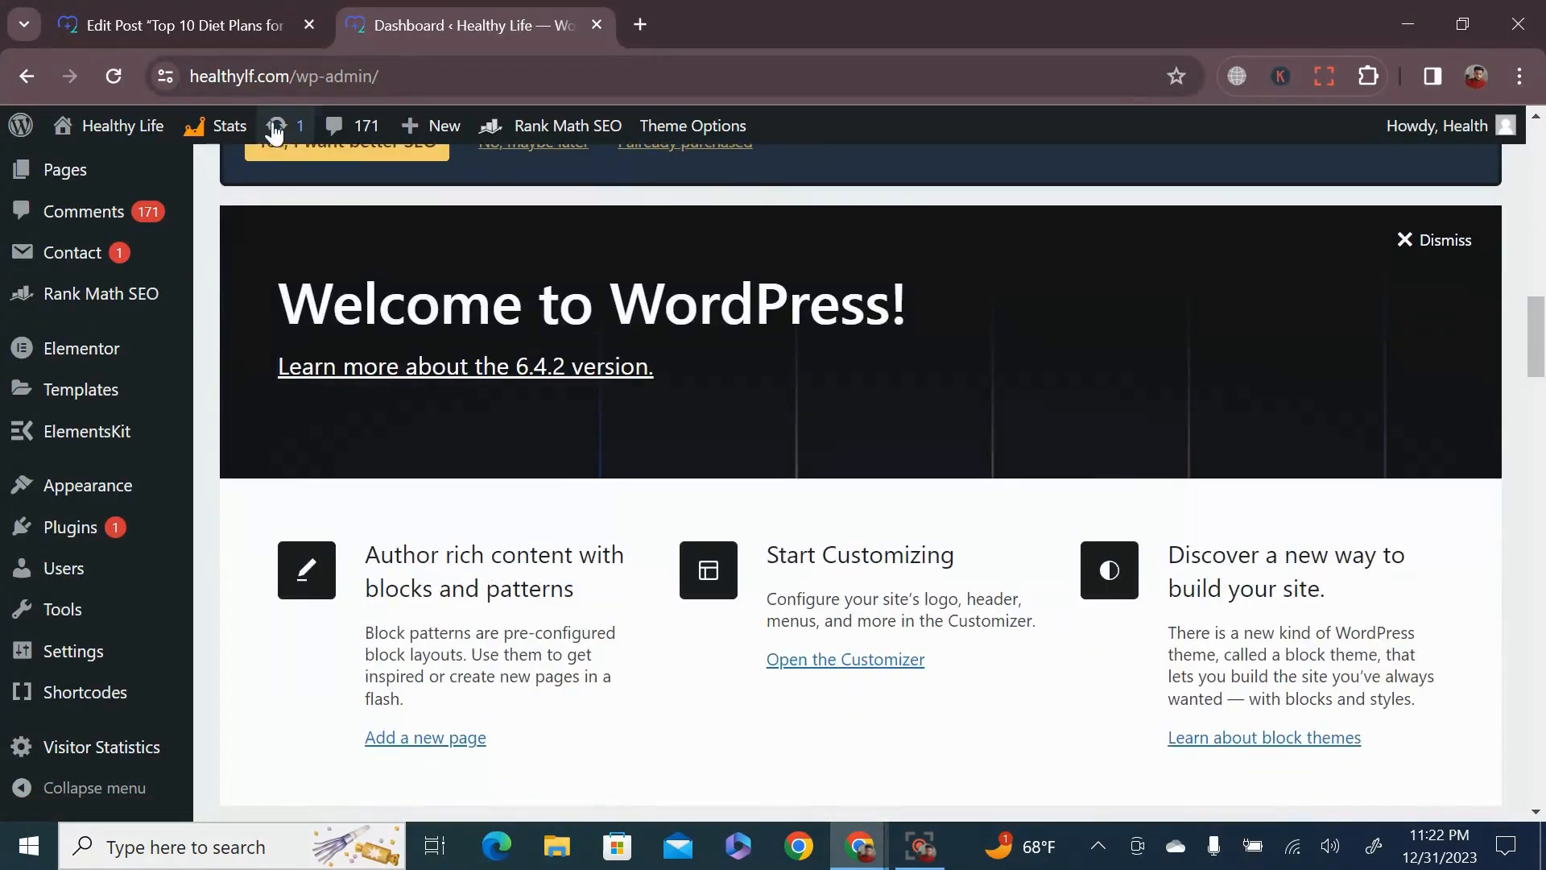
{"action": "left_click", "coordinate": [220, 27]}
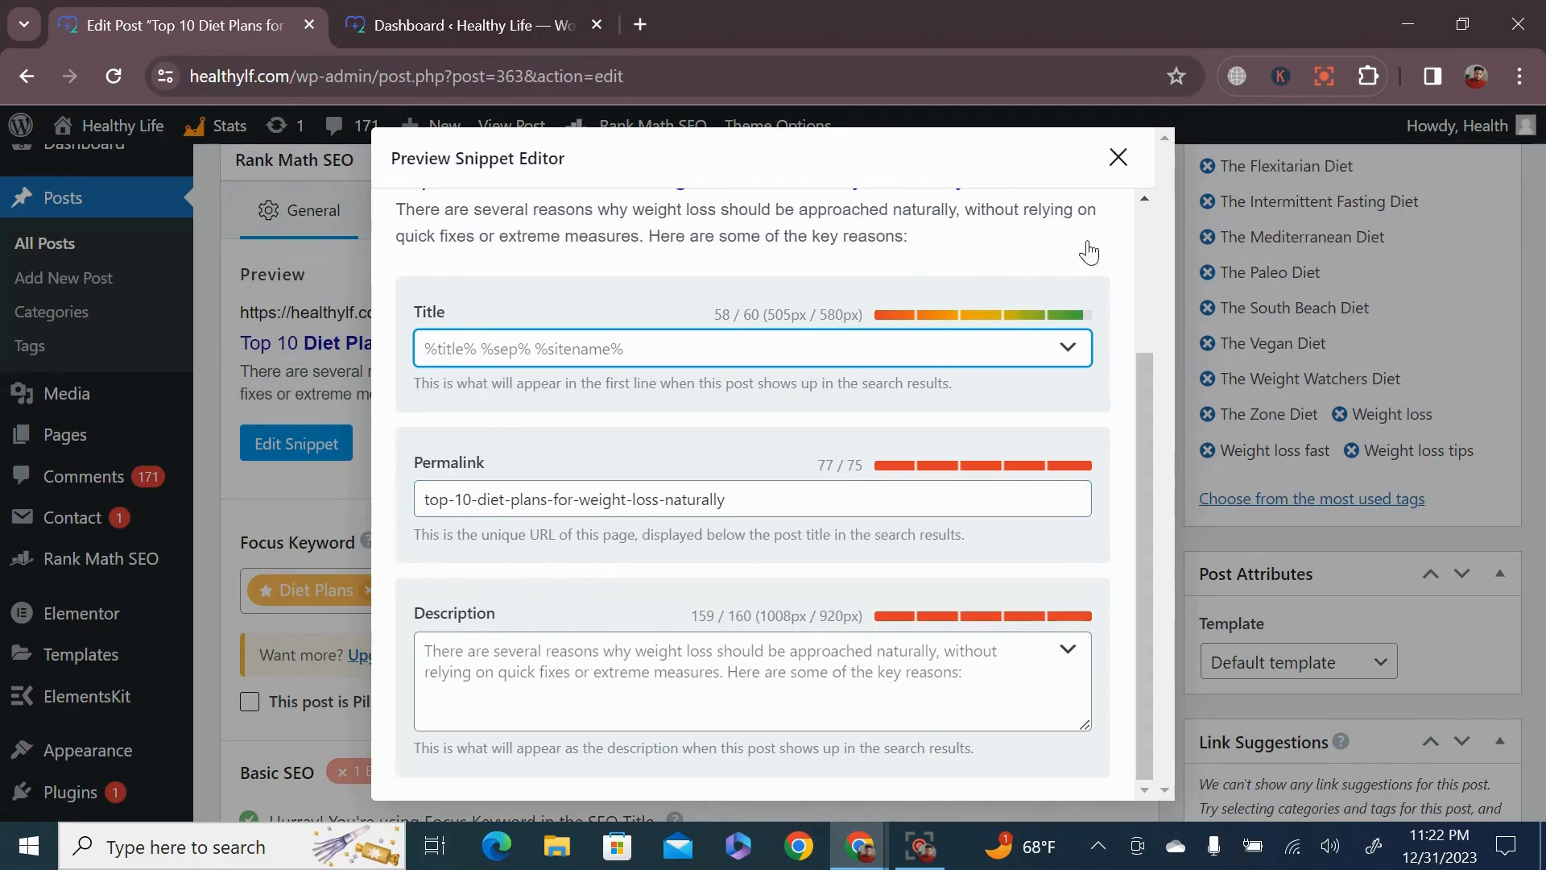
{"action": "left_click", "coordinate": [1119, 157]}
{"action": "scroll", "coordinate": [915, 528], "scroll_direction": "up", "scroll_amount": 6}
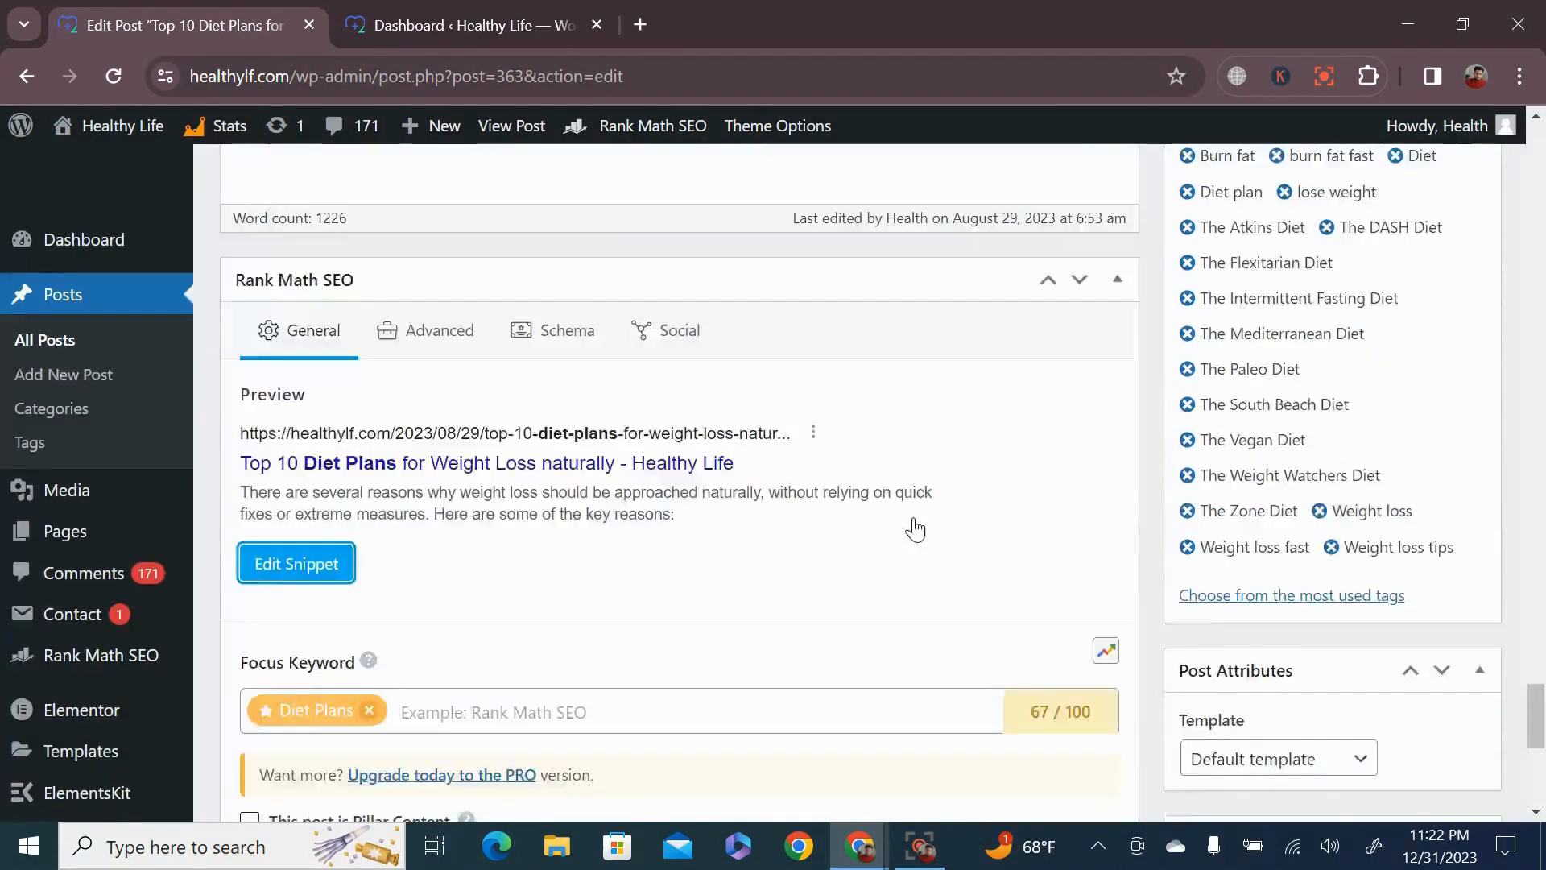
{"action": "scroll", "coordinate": [915, 518], "scroll_direction": "up", "scroll_amount": 15}
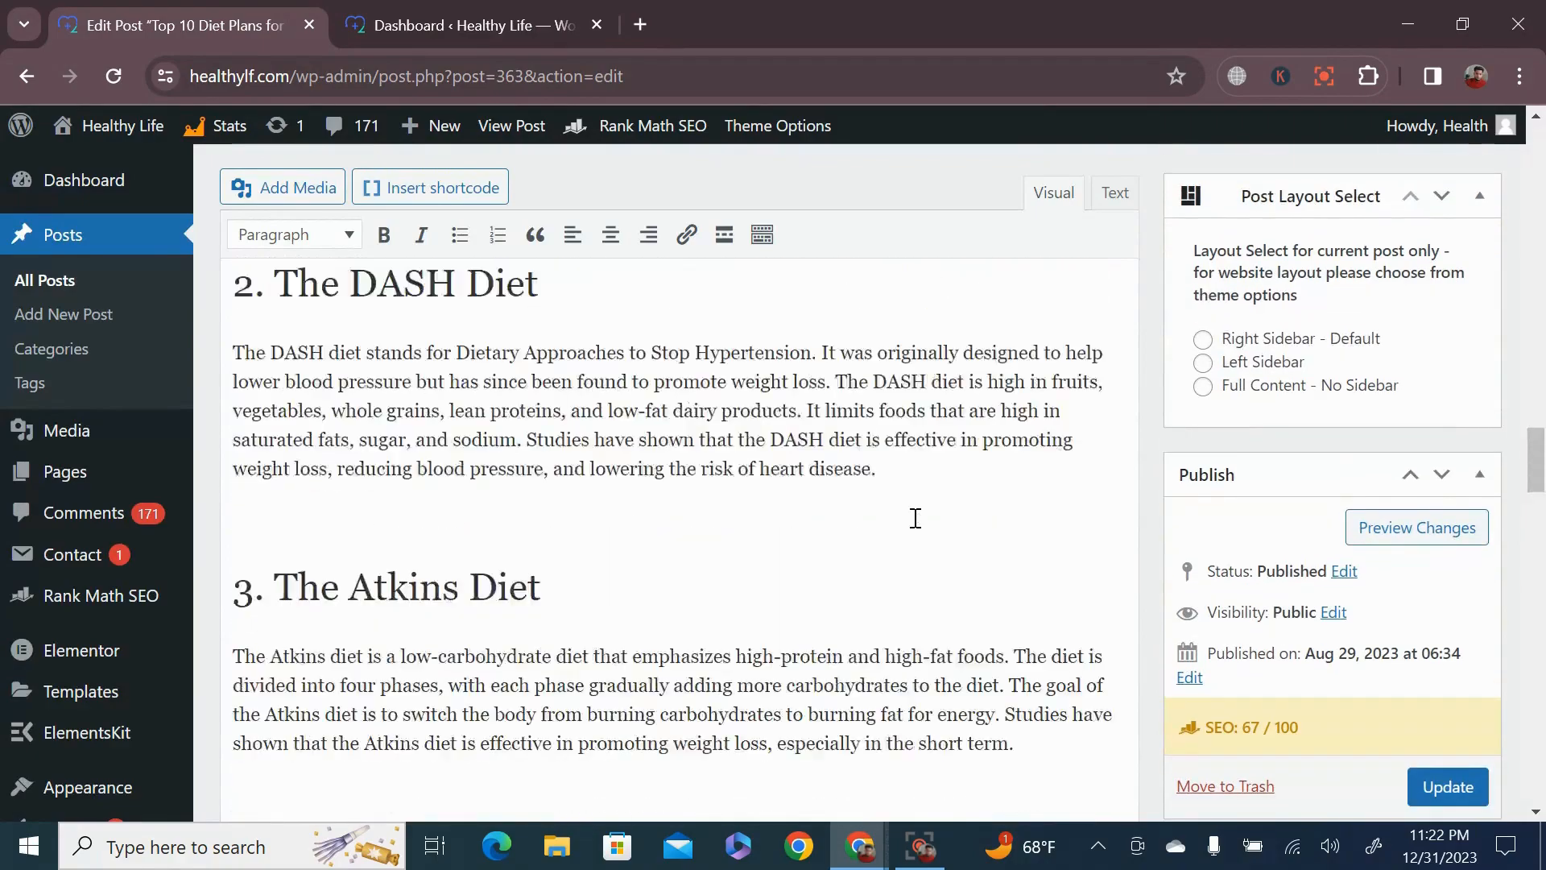
{"action": "scroll", "coordinate": [915, 518], "scroll_direction": "up", "scroll_amount": 15}
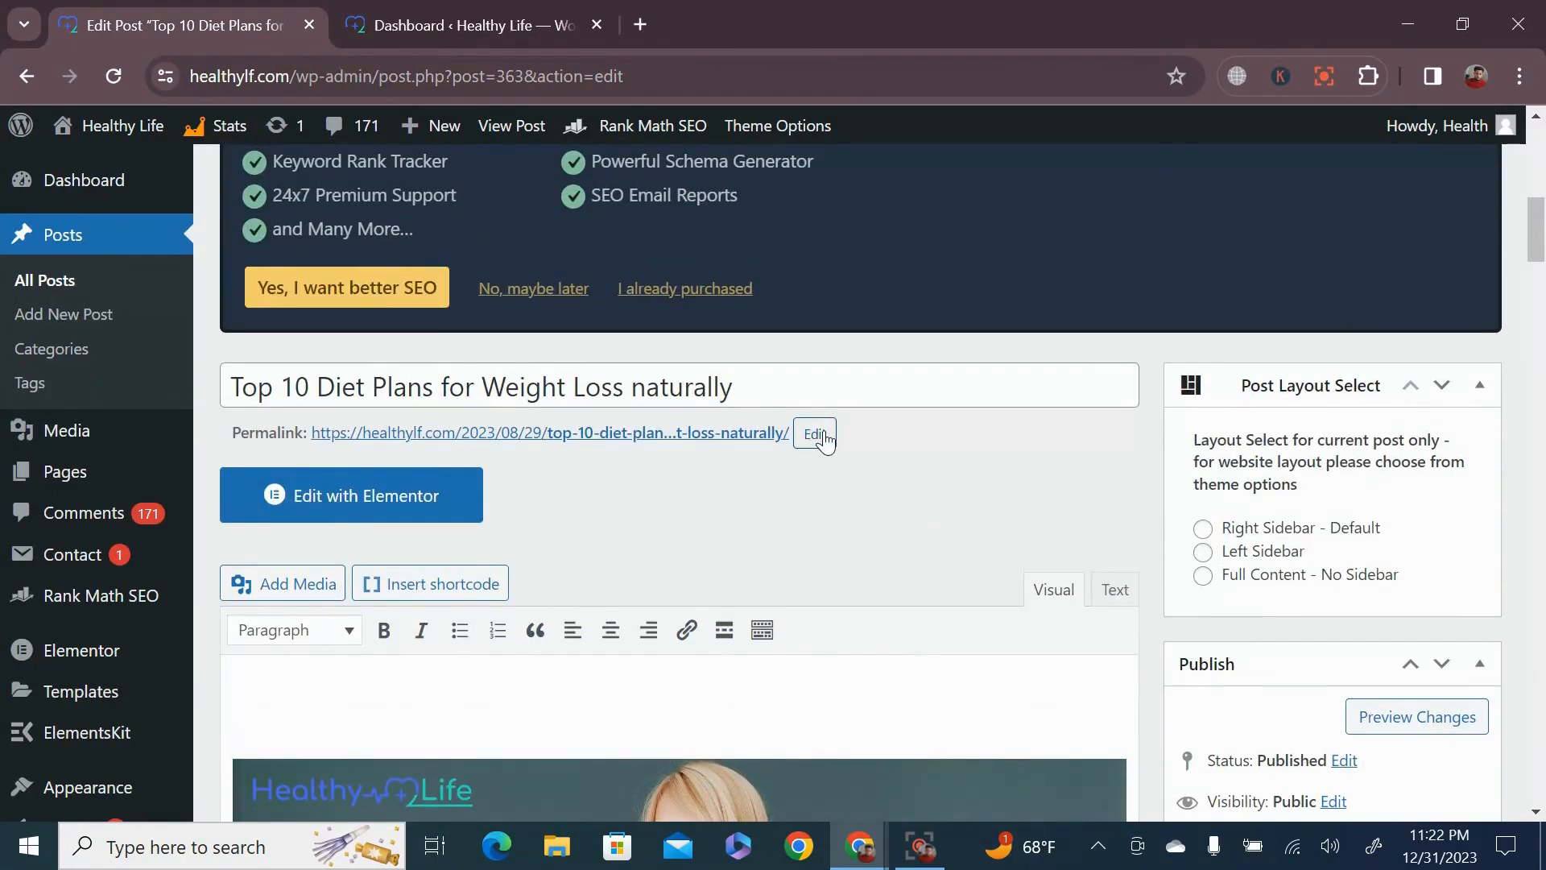
{"action": "left_click", "coordinate": [817, 434]}
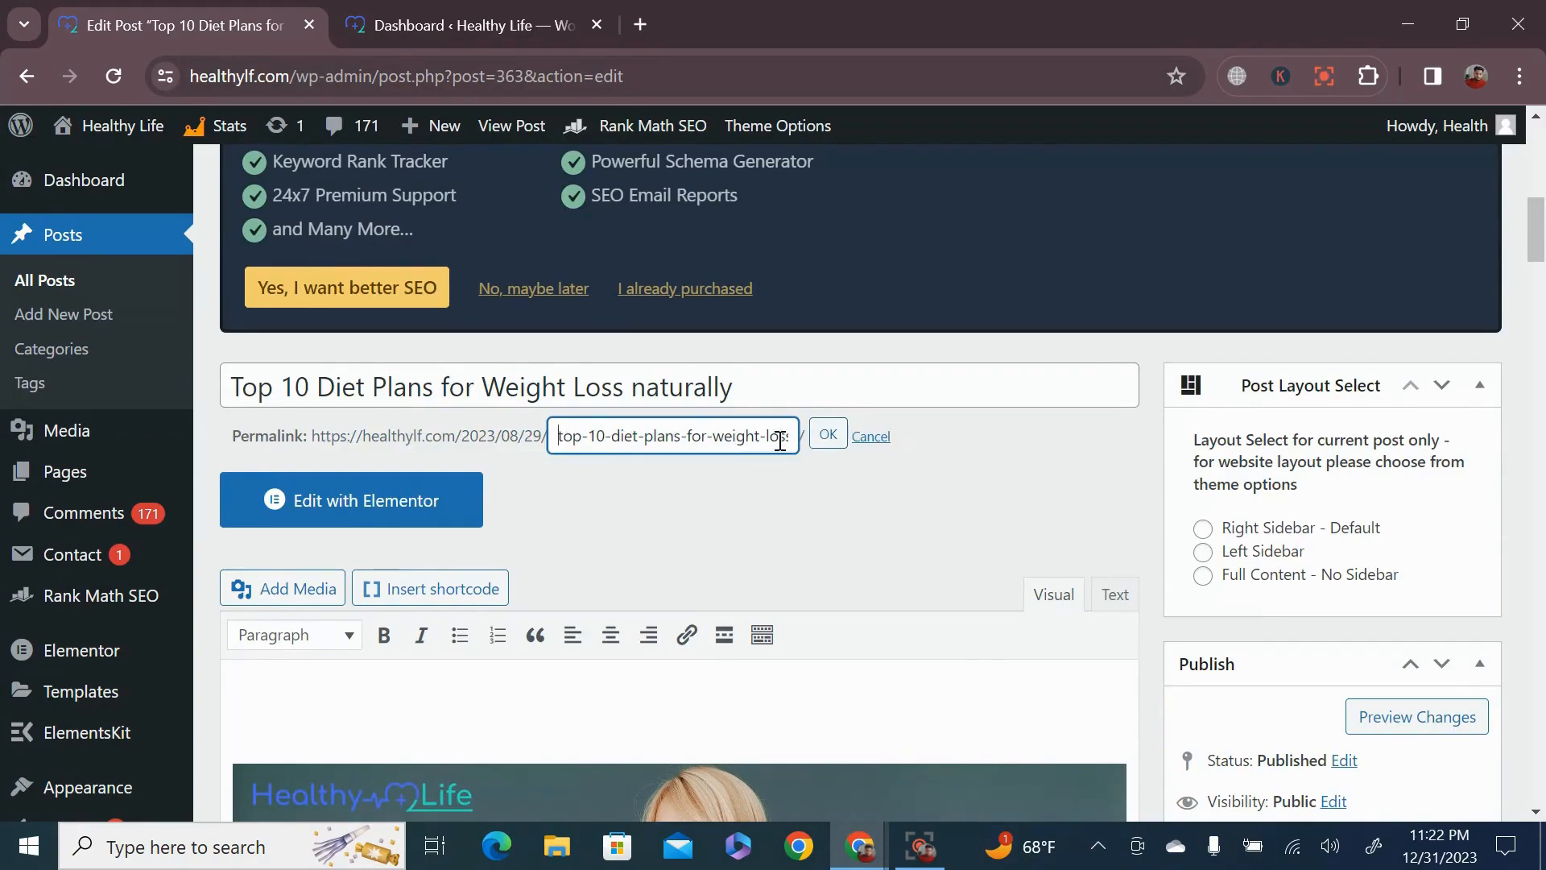
{"action": "left_click", "coordinate": [864, 439]}
Step: Reopen the Rank Math snippet editor and shorten the permalink to "top-diet-plans-for-weight-loss-naturally" by removing the number 10
{"action": "scroll", "coordinate": [864, 436], "scroll_direction": "down", "scroll_amount": 10}
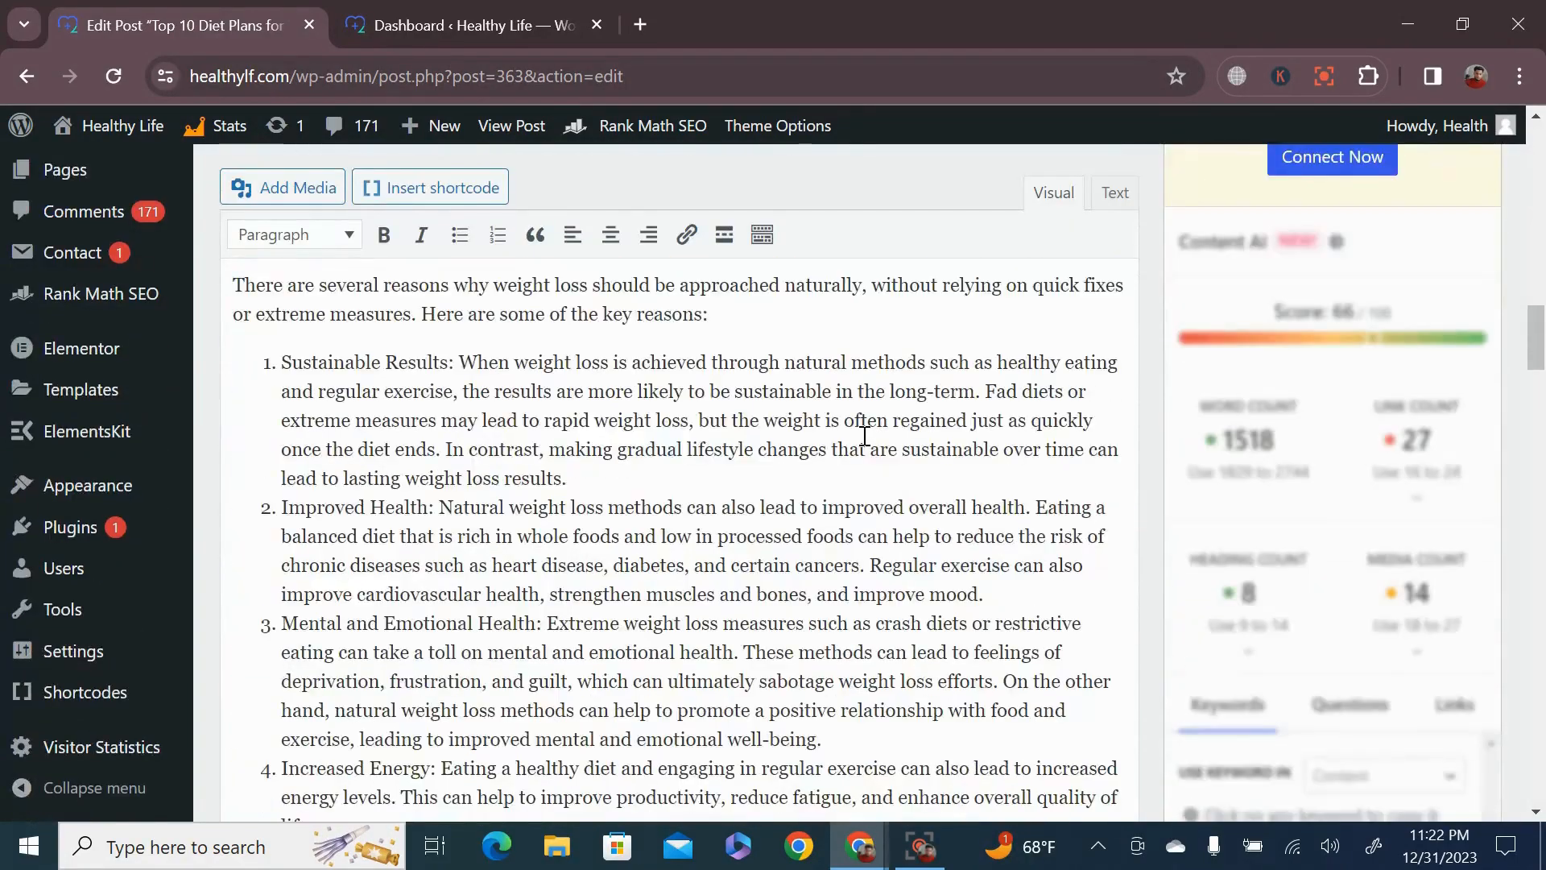
{"action": "scroll", "coordinate": [864, 436], "scroll_direction": "down", "scroll_amount": 15}
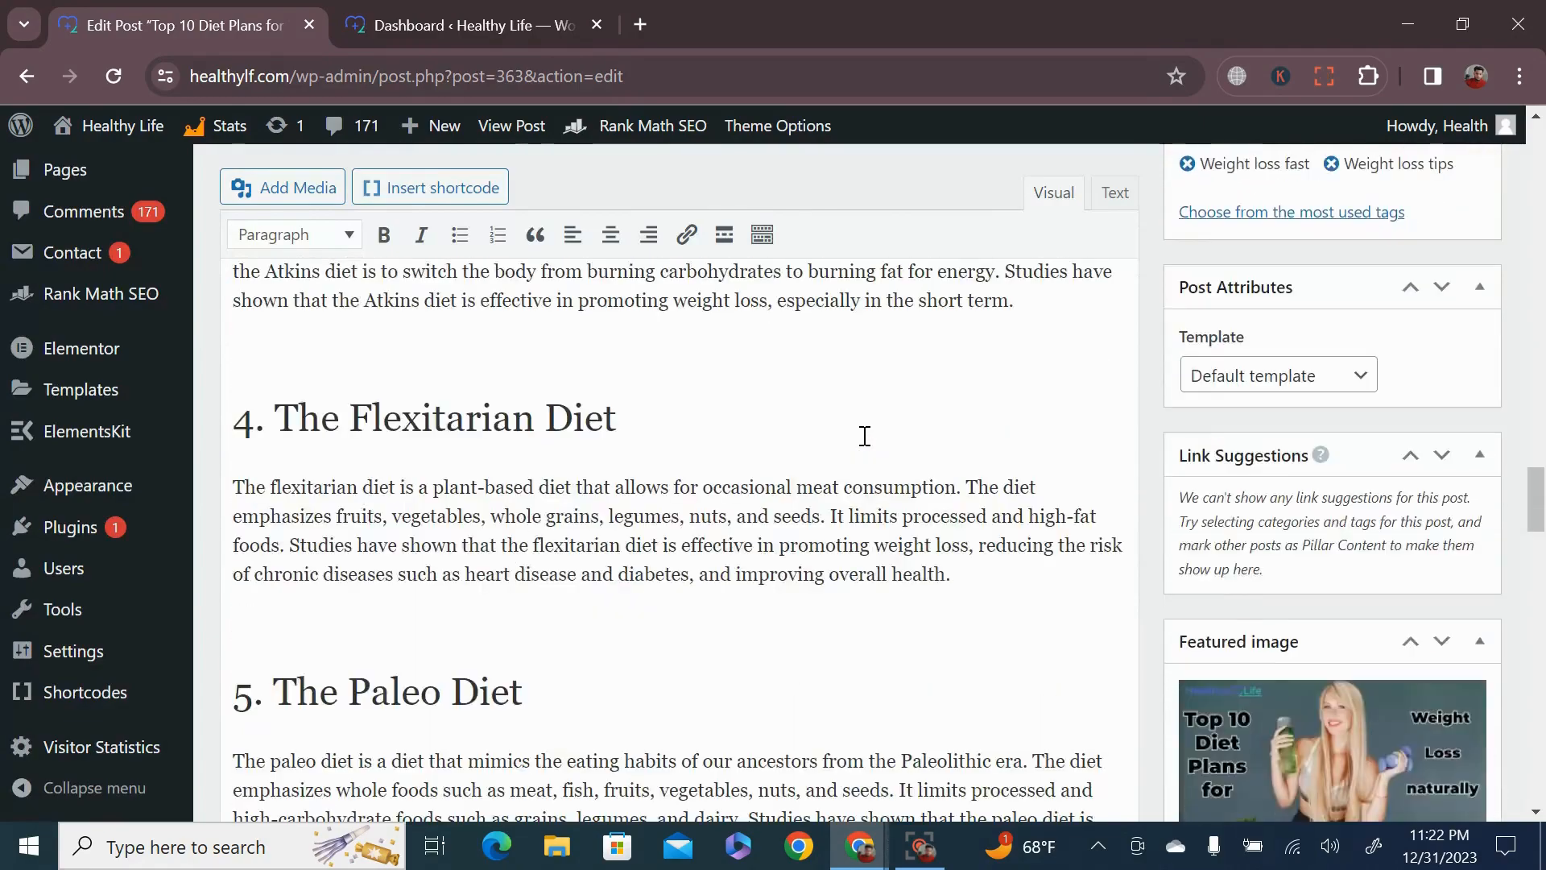
{"action": "scroll", "coordinate": [864, 436], "scroll_direction": "down", "scroll_amount": 15}
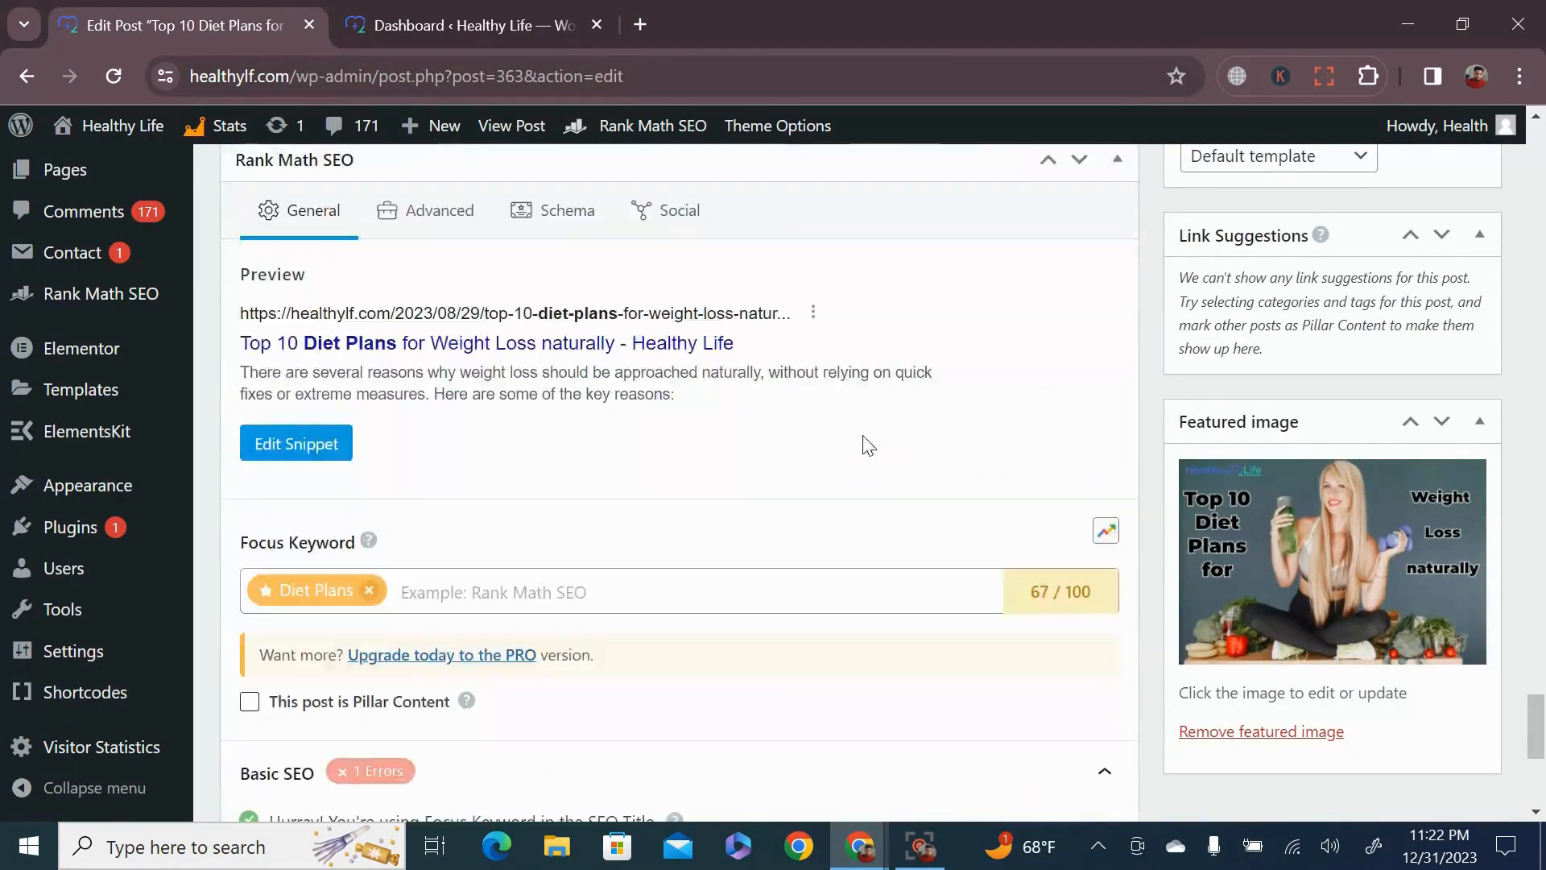
{"action": "left_click", "coordinate": [250, 443]}
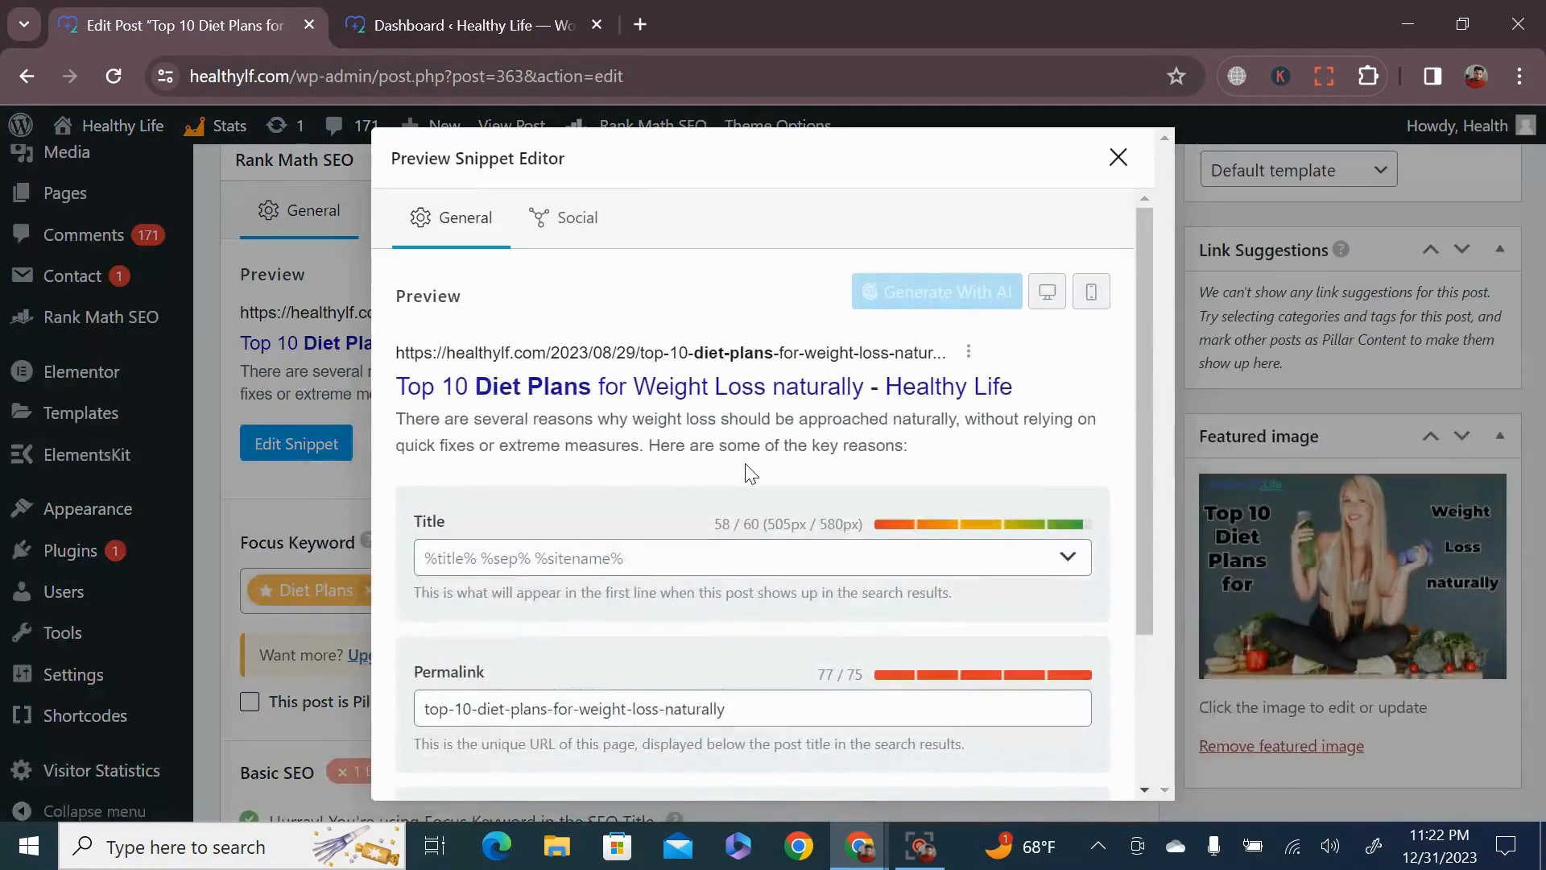
{"action": "scroll", "coordinate": [747, 467], "scroll_direction": "down", "scroll_amount": 3}
{"action": "left_click", "coordinate": [758, 496]}
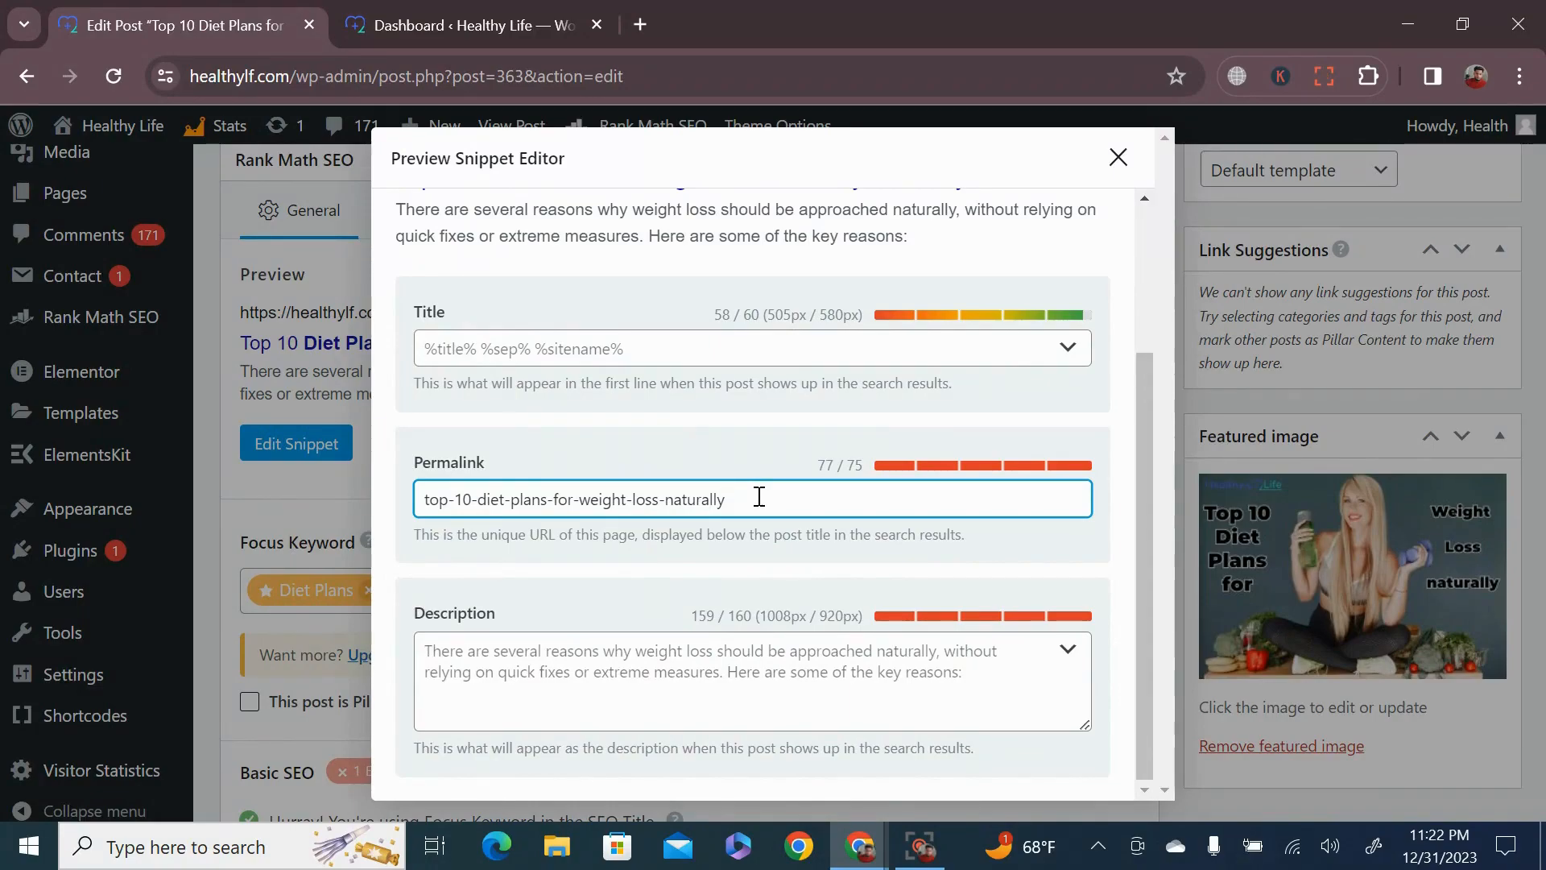
{"action": "left_click", "coordinate": [473, 501]}
{"action": "key", "text": "BackSpace"}
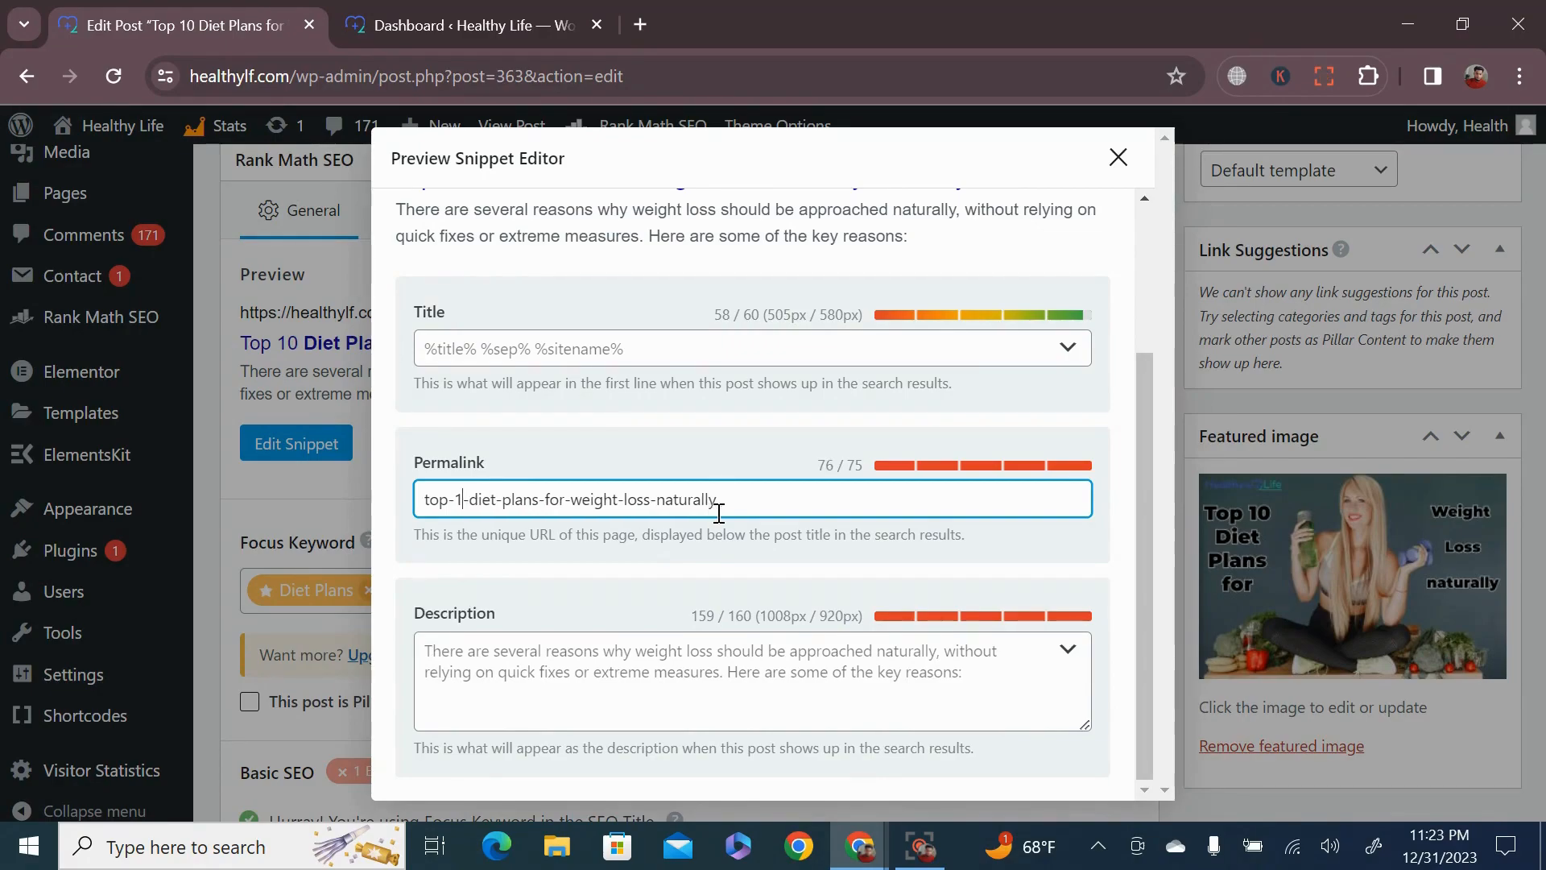
{"action": "key", "text": "BackSpace"}
{"action": "key", "text": "BackSpace"}
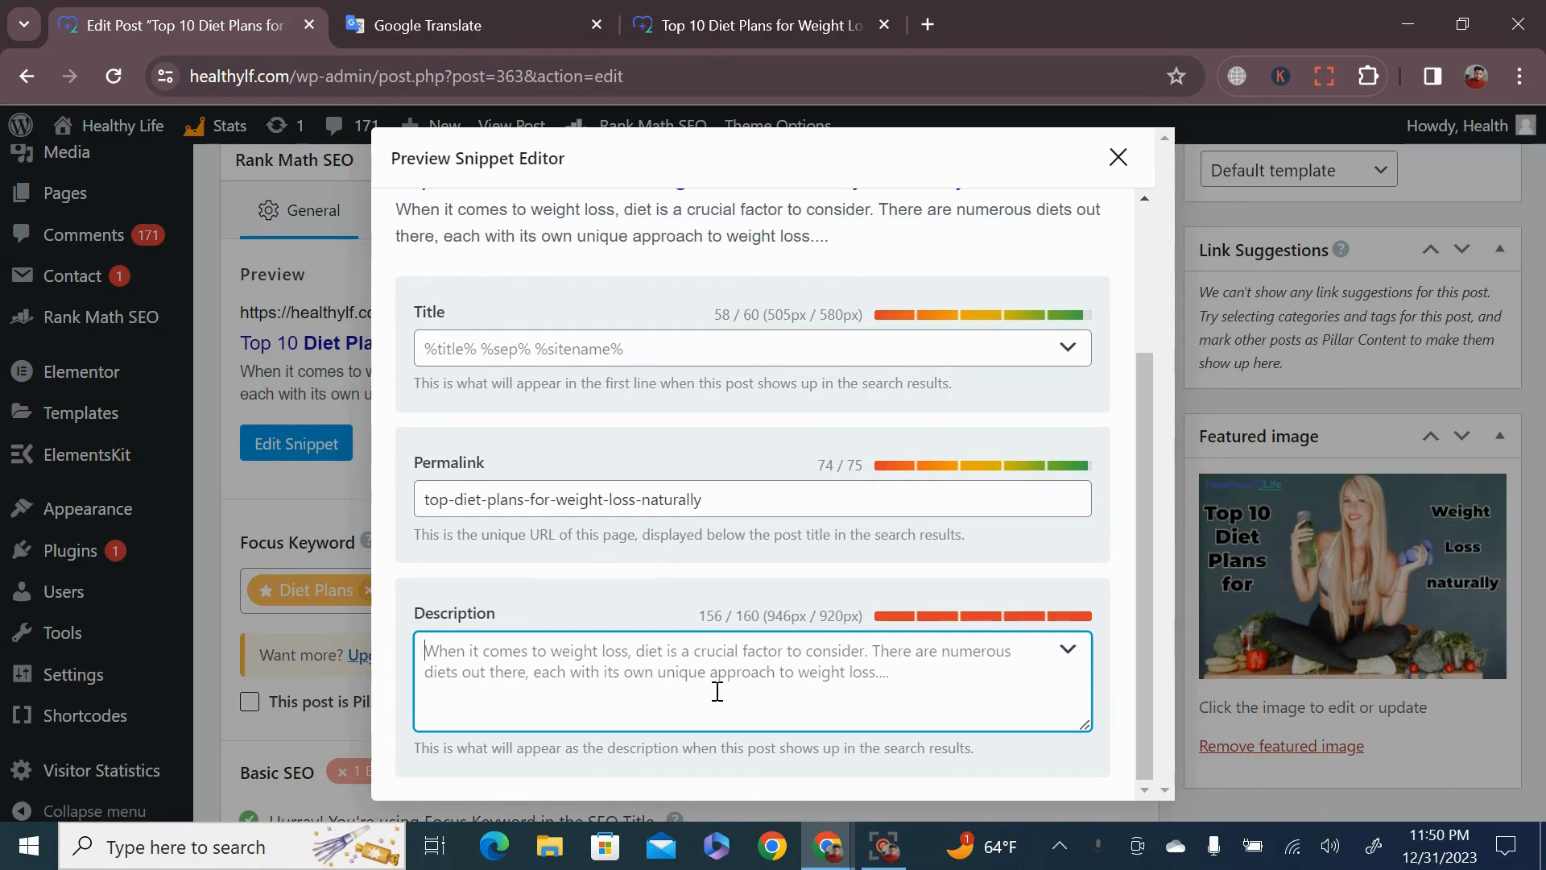
Step: Copy the paragraph starting "In this post, we'll show you Top 10 Diet Plans" from Google Translate into the snippet's description and close the snippet editor
{"action": "left_click", "coordinate": [491, 16]}
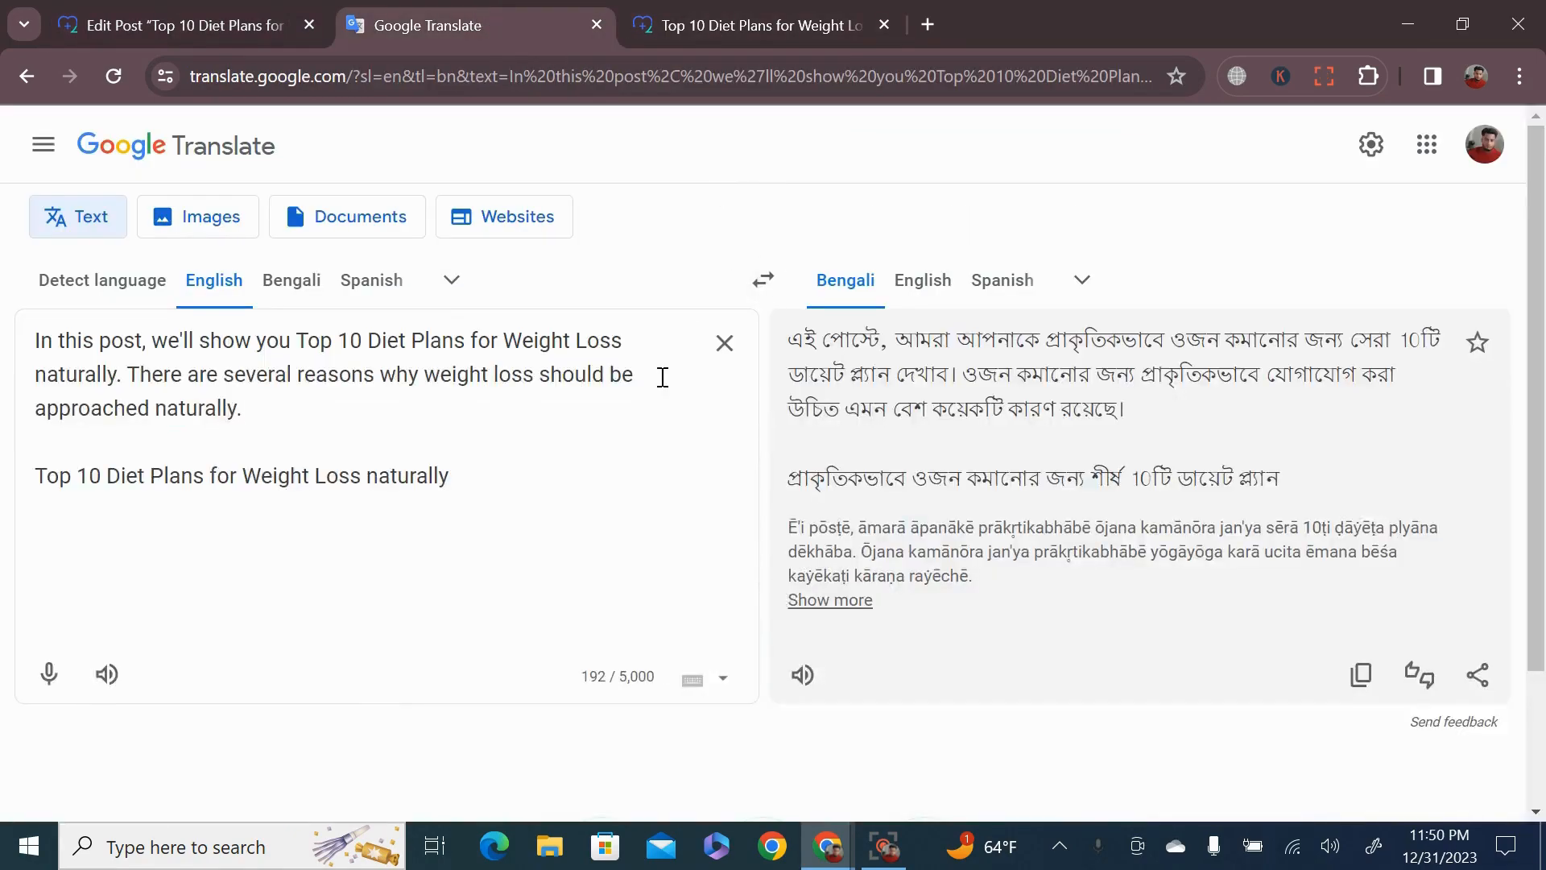
{"action": "left_click_drag", "start_coordinate": [266, 413], "coordinate": [24, 355]}
{"action": "key", "text": "ctrl+c"}
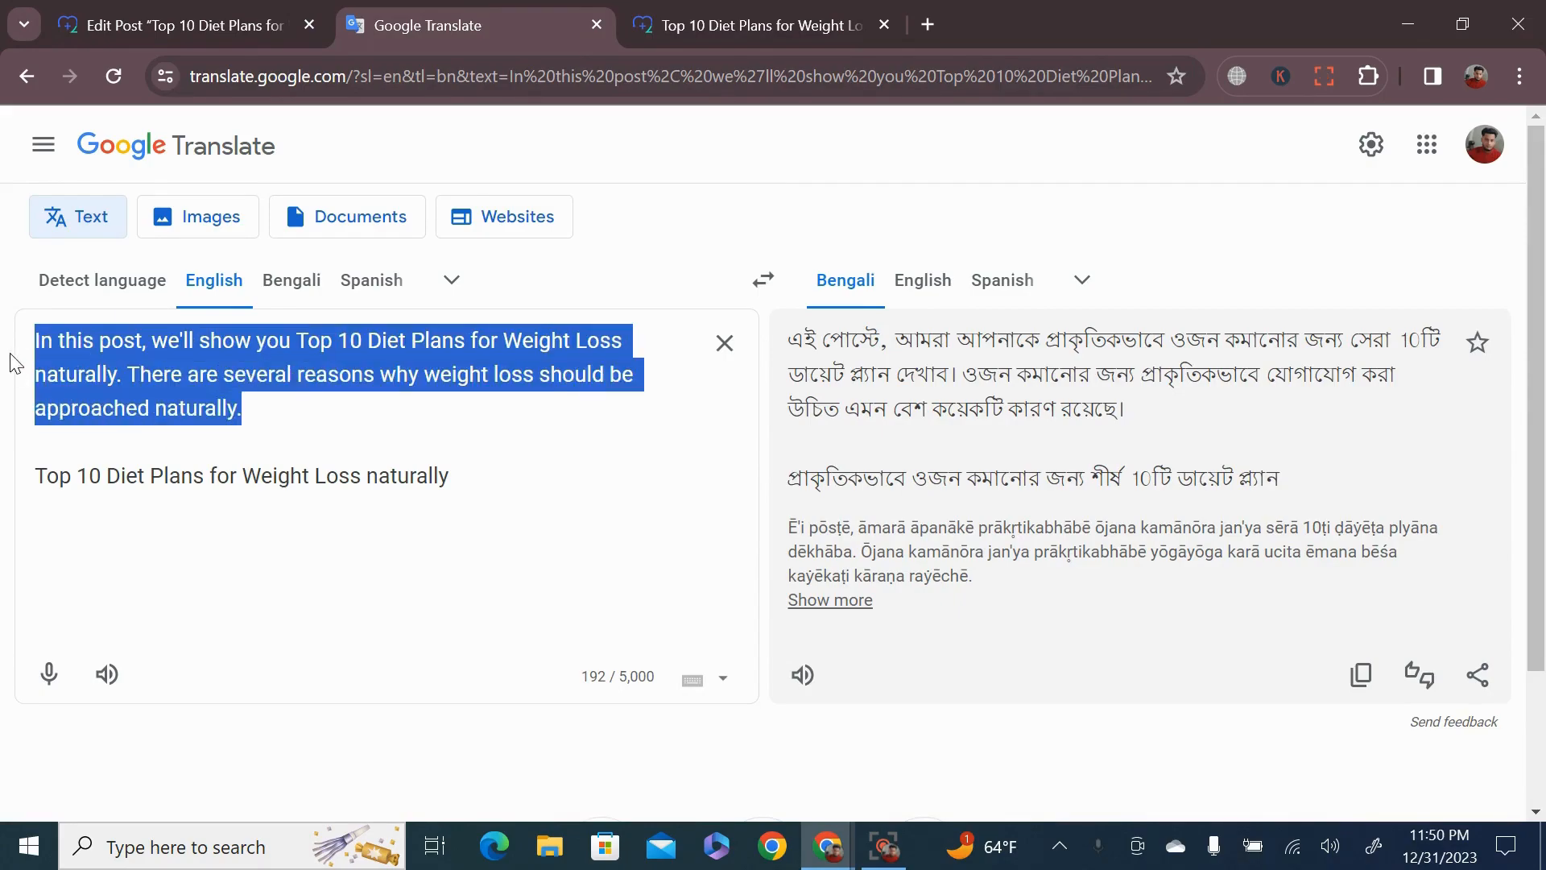
{"action": "left_click", "coordinate": [201, 24]}
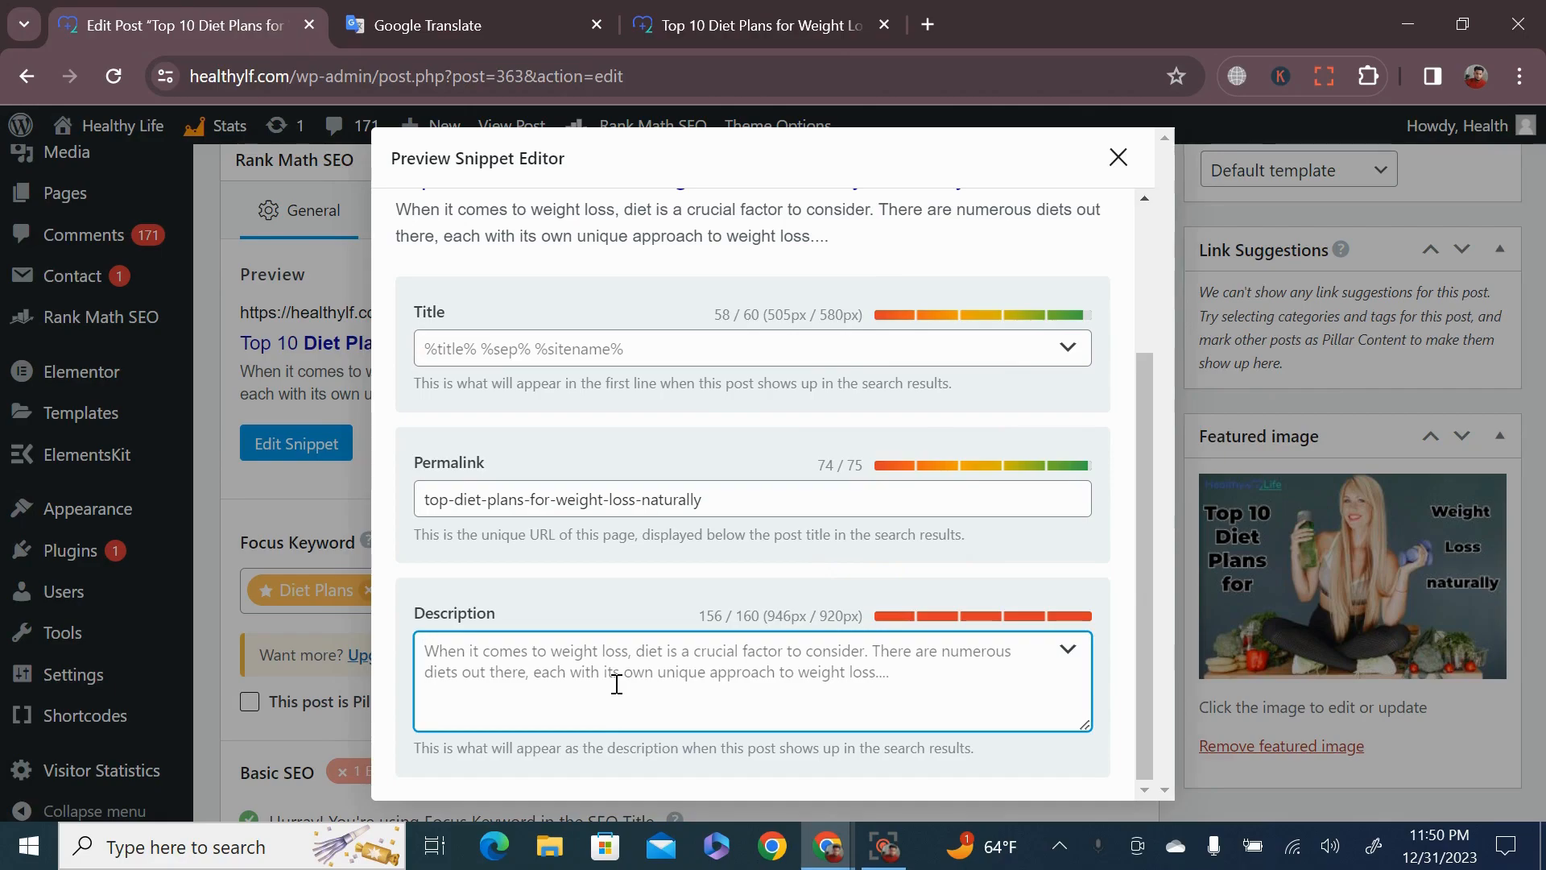
{"action": "key", "text": "ctrl+v"}
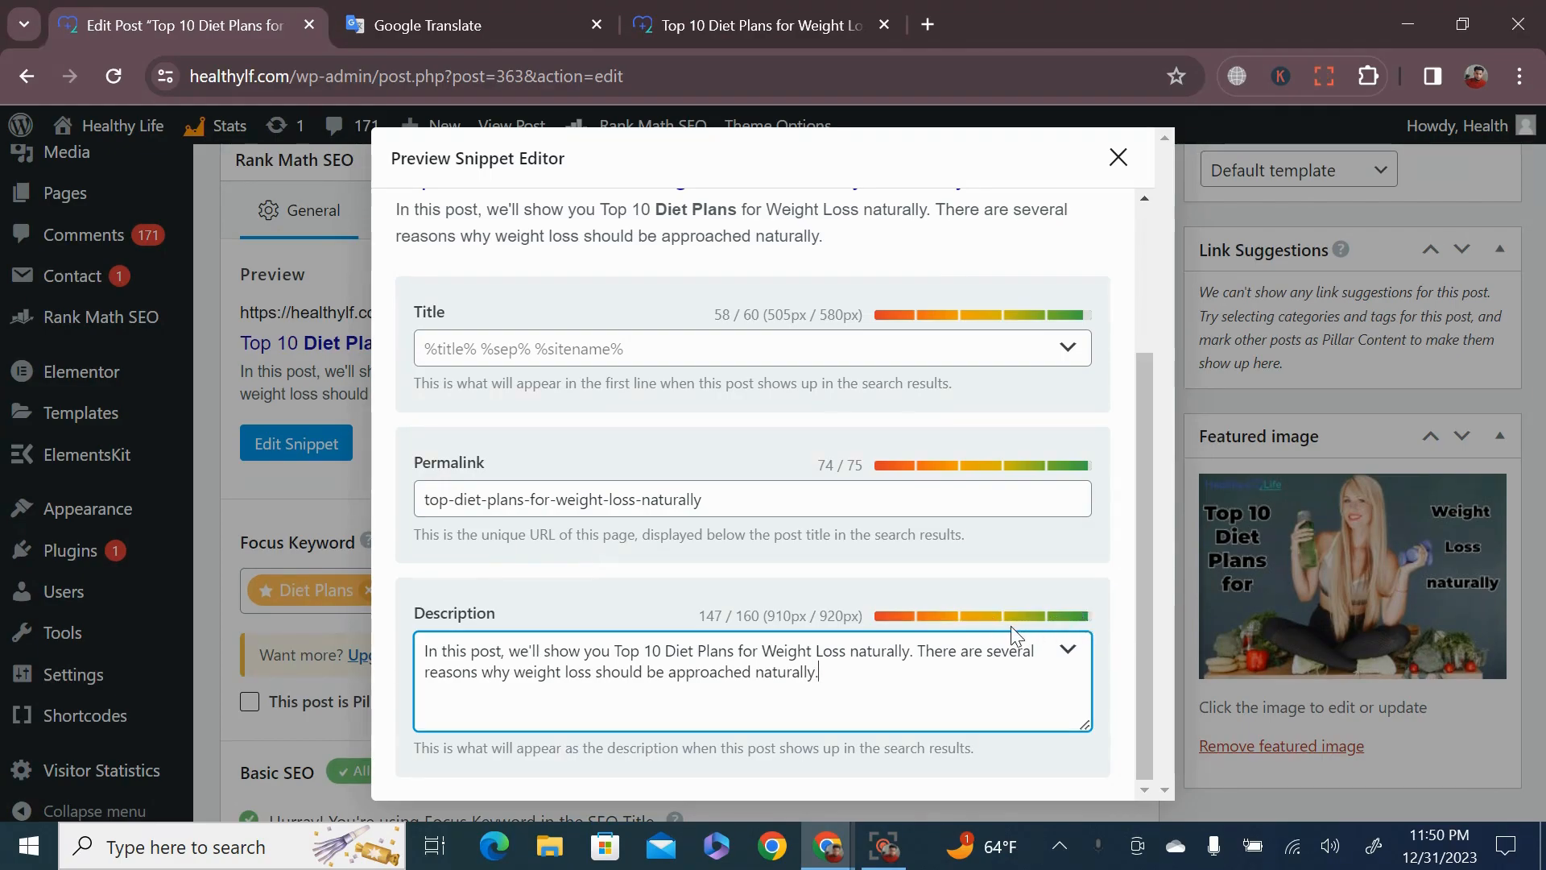
{"action": "scroll", "coordinate": [914, 689], "scroll_direction": "up", "scroll_amount": 3}
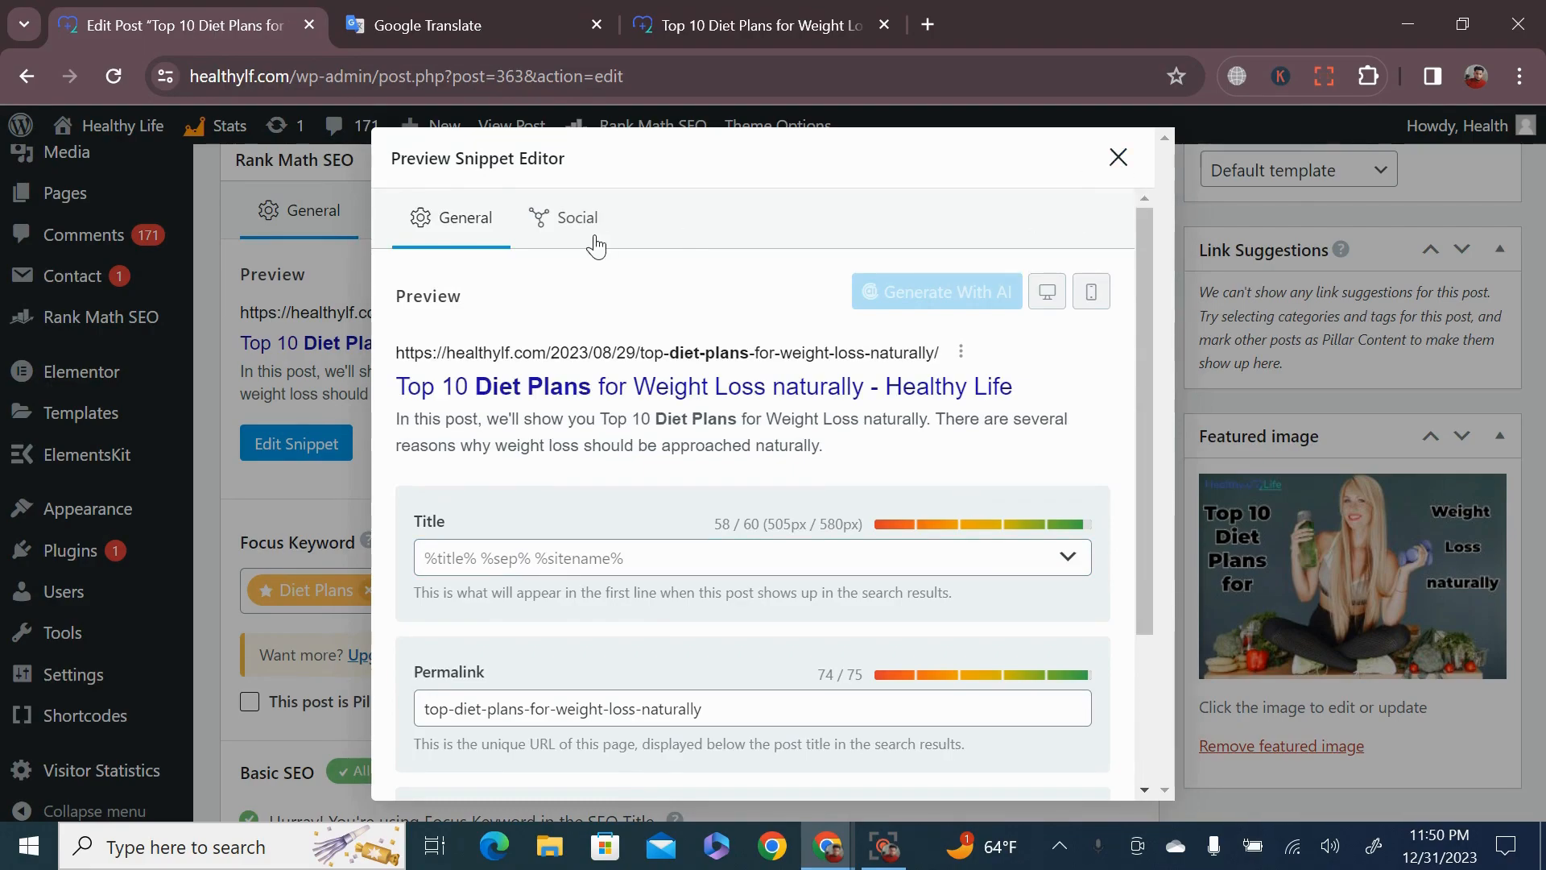
{"action": "left_click", "coordinate": [1119, 159]}
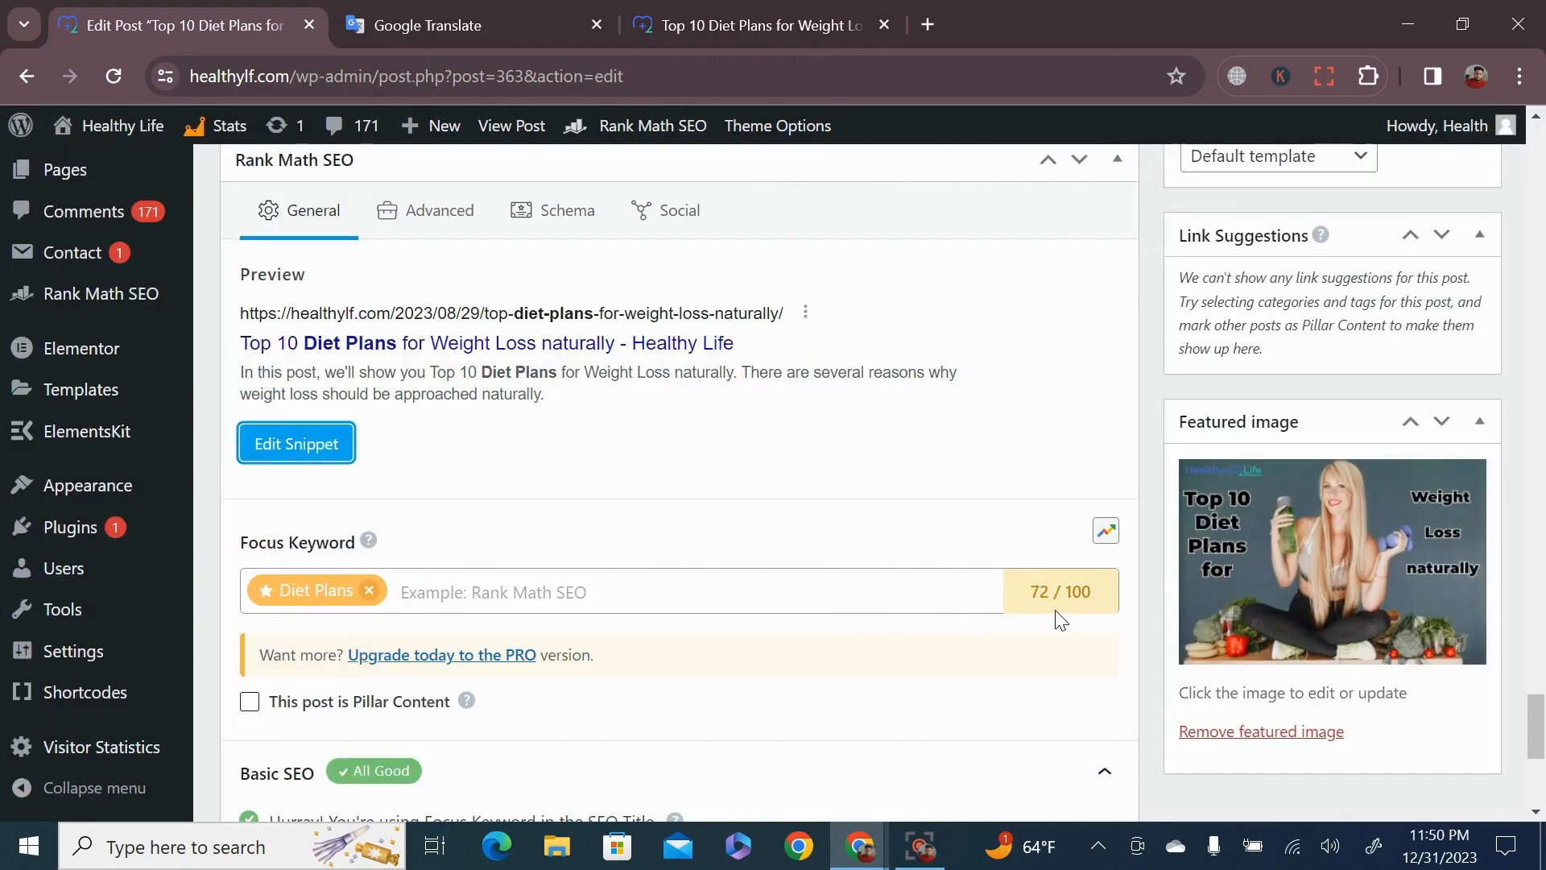
Step: Examine the Basic SEO checklist, then expand and examine the Additional checks for the "Diet Plans" focus keyword
{"action": "scroll", "coordinate": [910, 616], "scroll_direction": "down", "scroll_amount": 4}
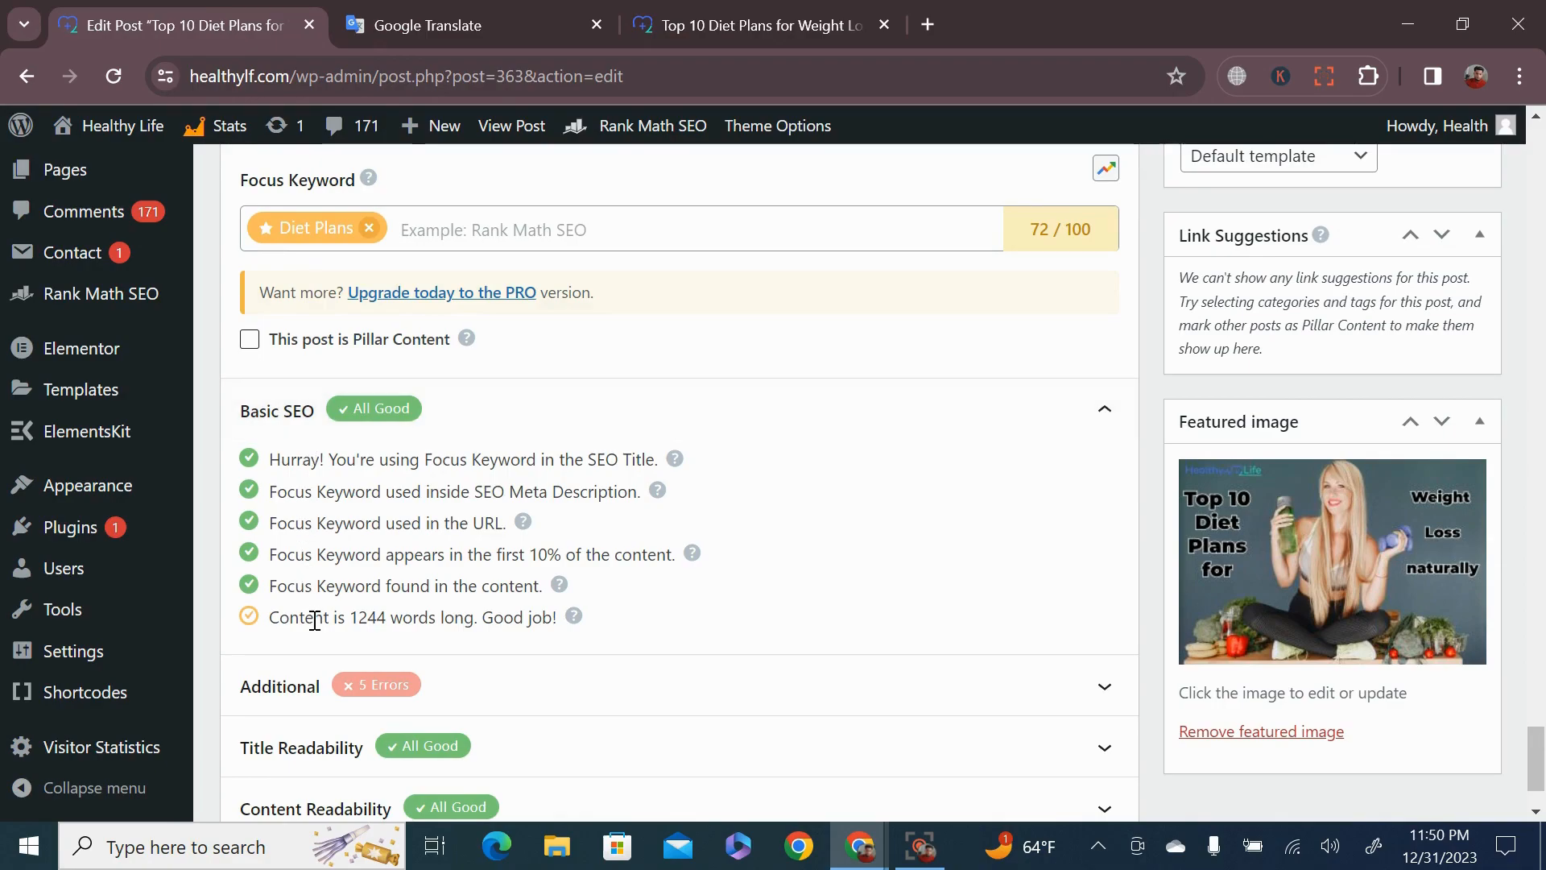
{"action": "scroll", "coordinate": [422, 546], "scroll_direction": "down", "scroll_amount": 1}
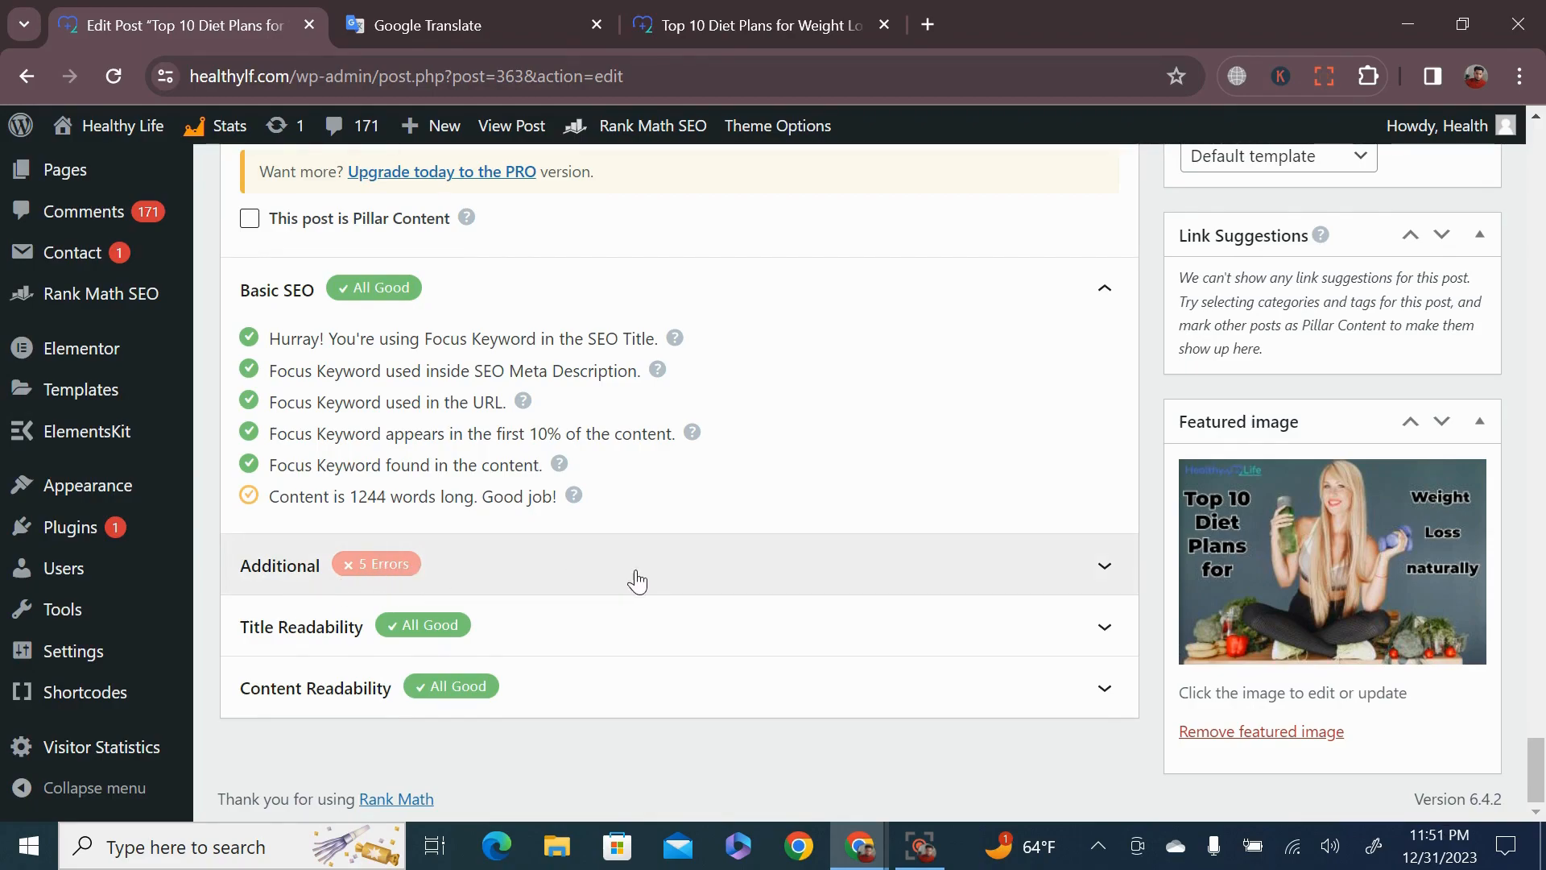
{"action": "left_click", "coordinate": [952, 577]}
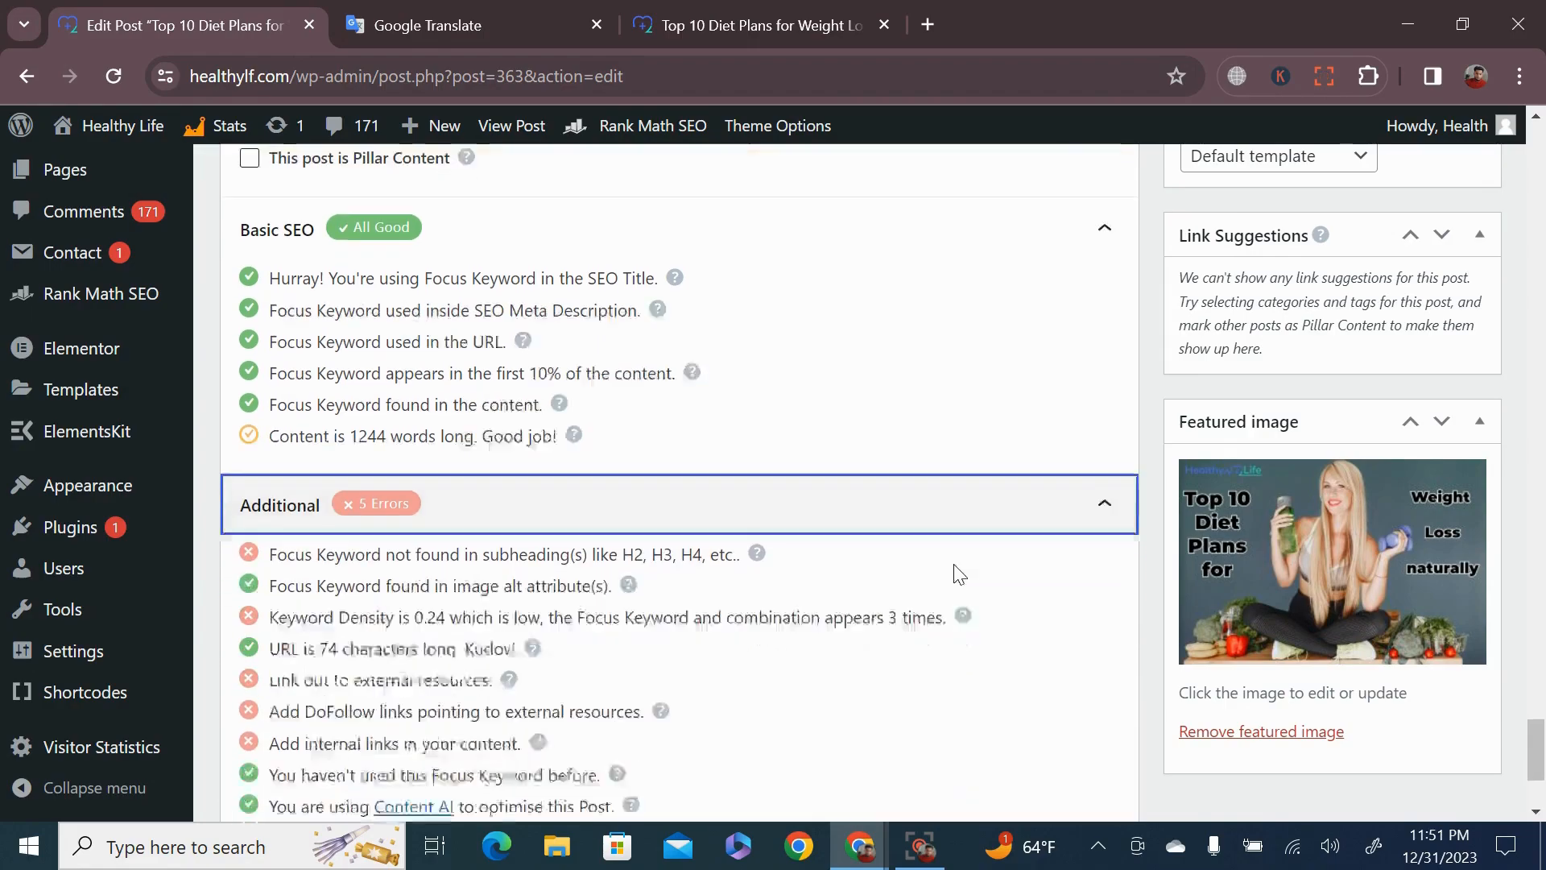
{"action": "scroll", "coordinate": [668, 606], "scroll_direction": "down", "scroll_amount": 1}
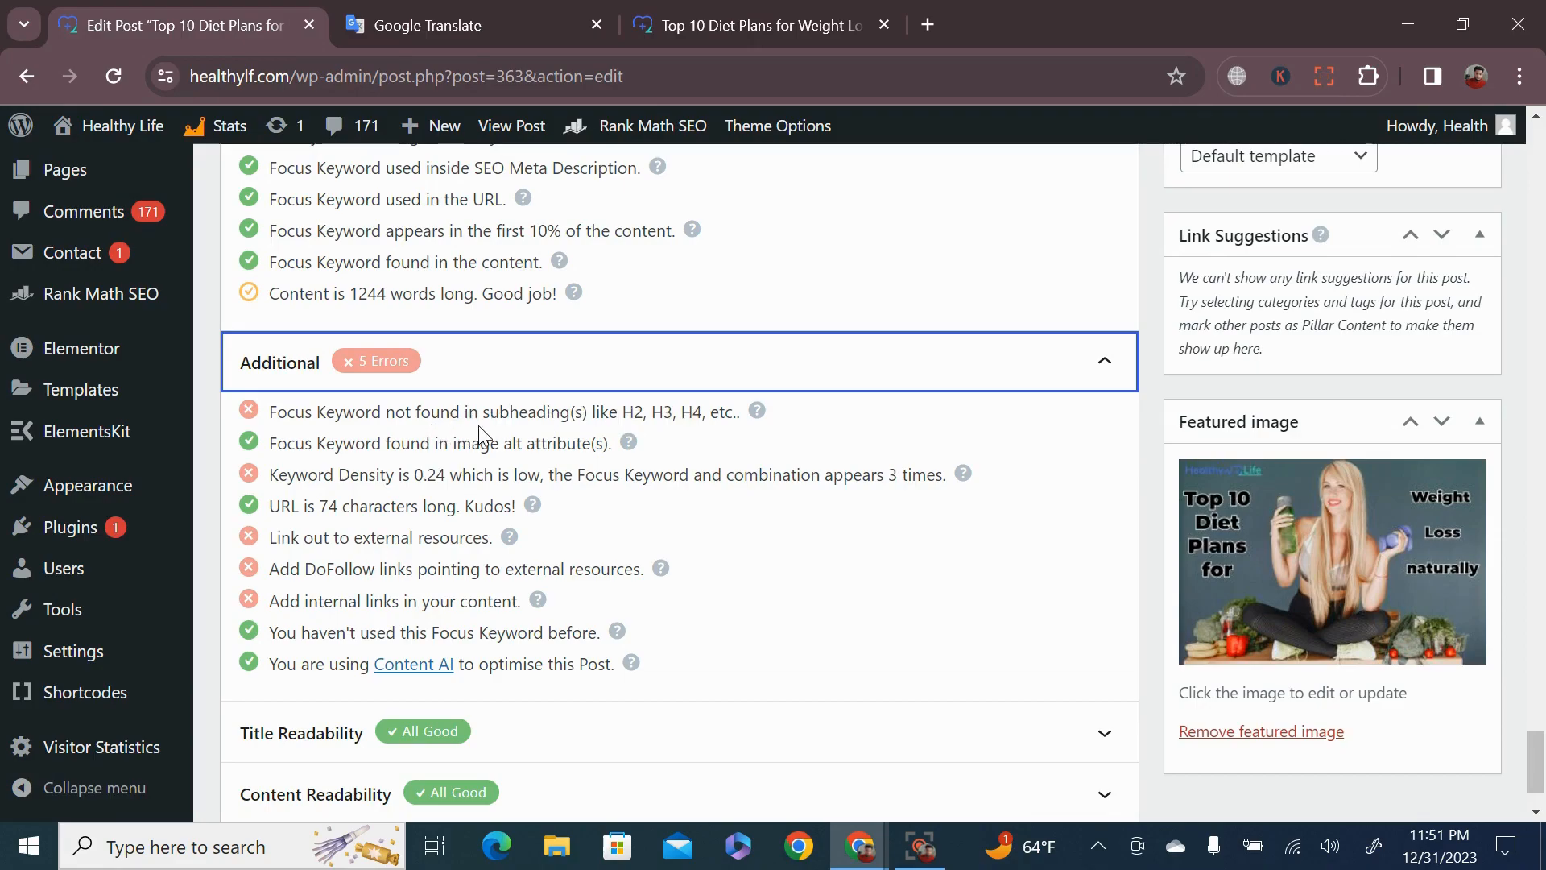
{"action": "scroll", "coordinate": [481, 439], "scroll_direction": "up", "scroll_amount": 1}
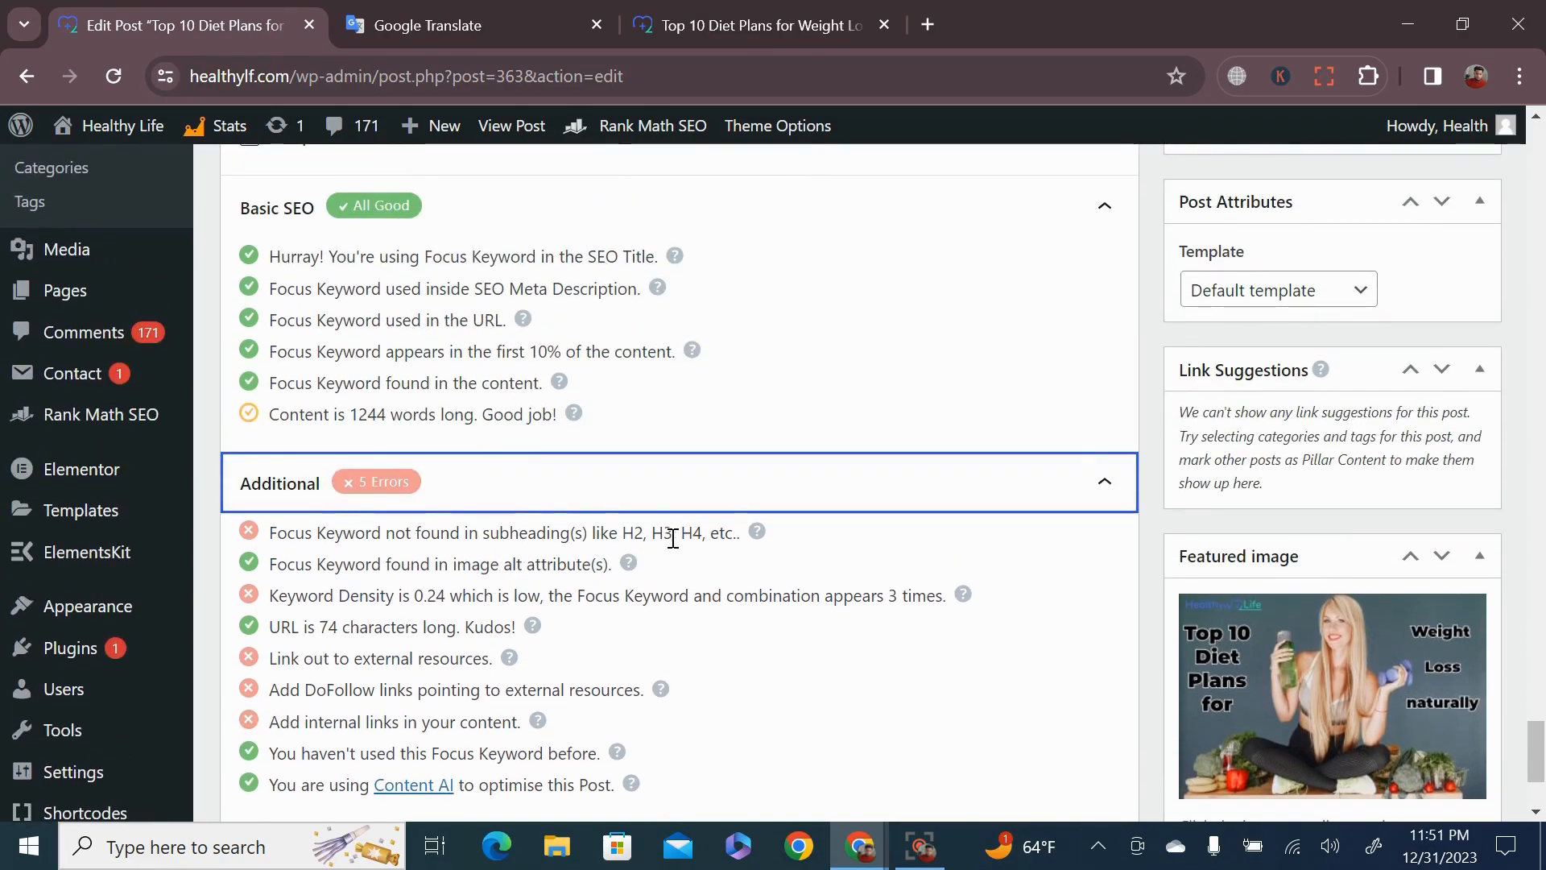
{"action": "scroll", "coordinate": [674, 538], "scroll_direction": "up", "scroll_amount": 3}
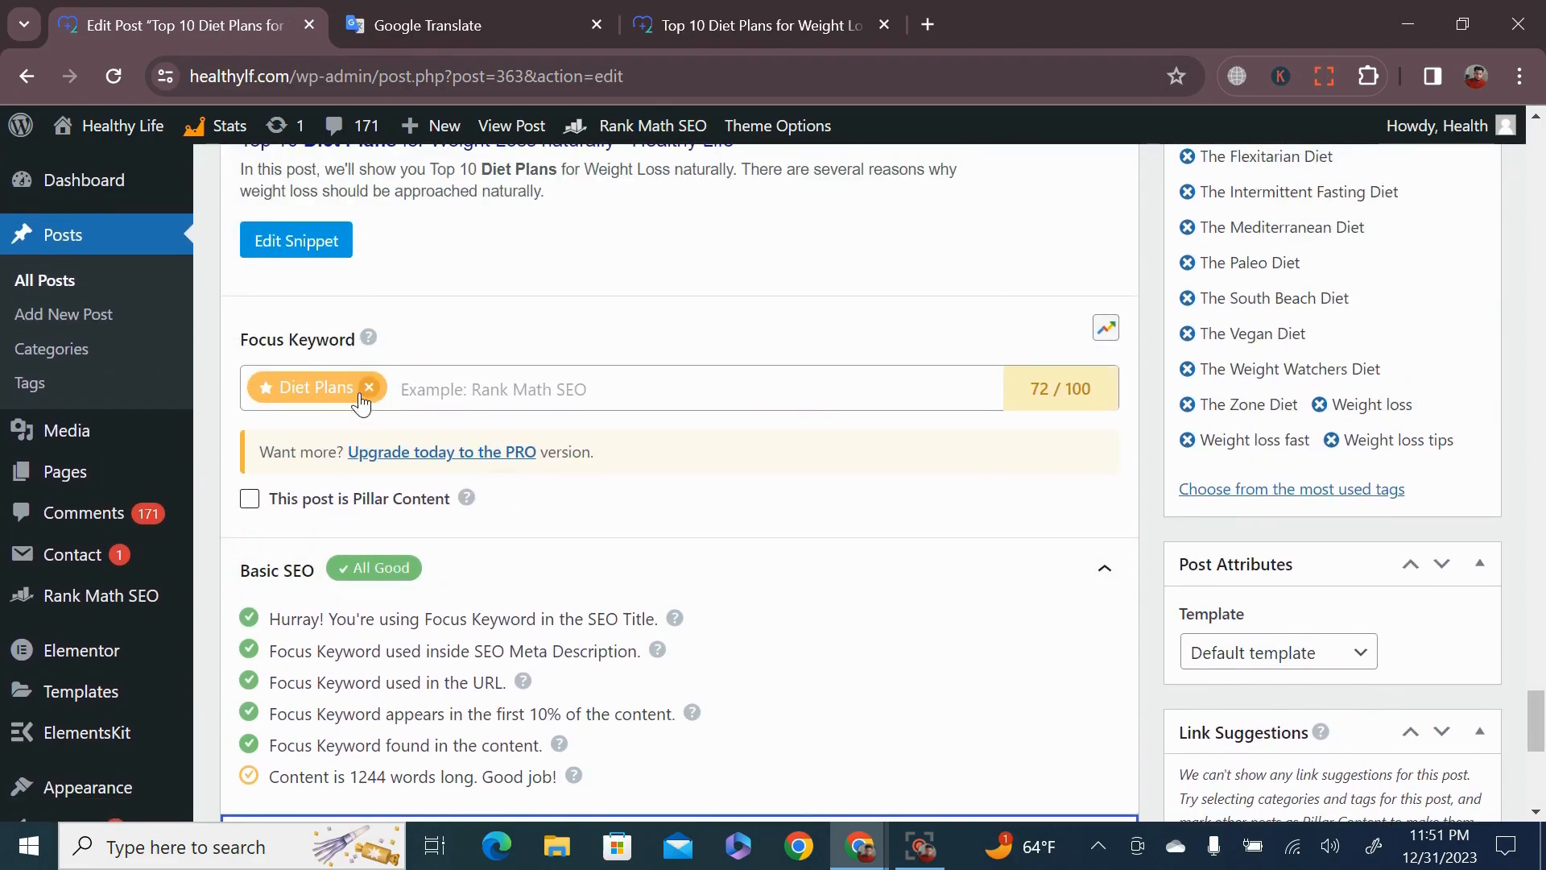
Step: Find the focus keyword "Diet Plans" in the Google Translate draft and return to the post editor
{"action": "key", "text": "ctrl+shift+Tab"}
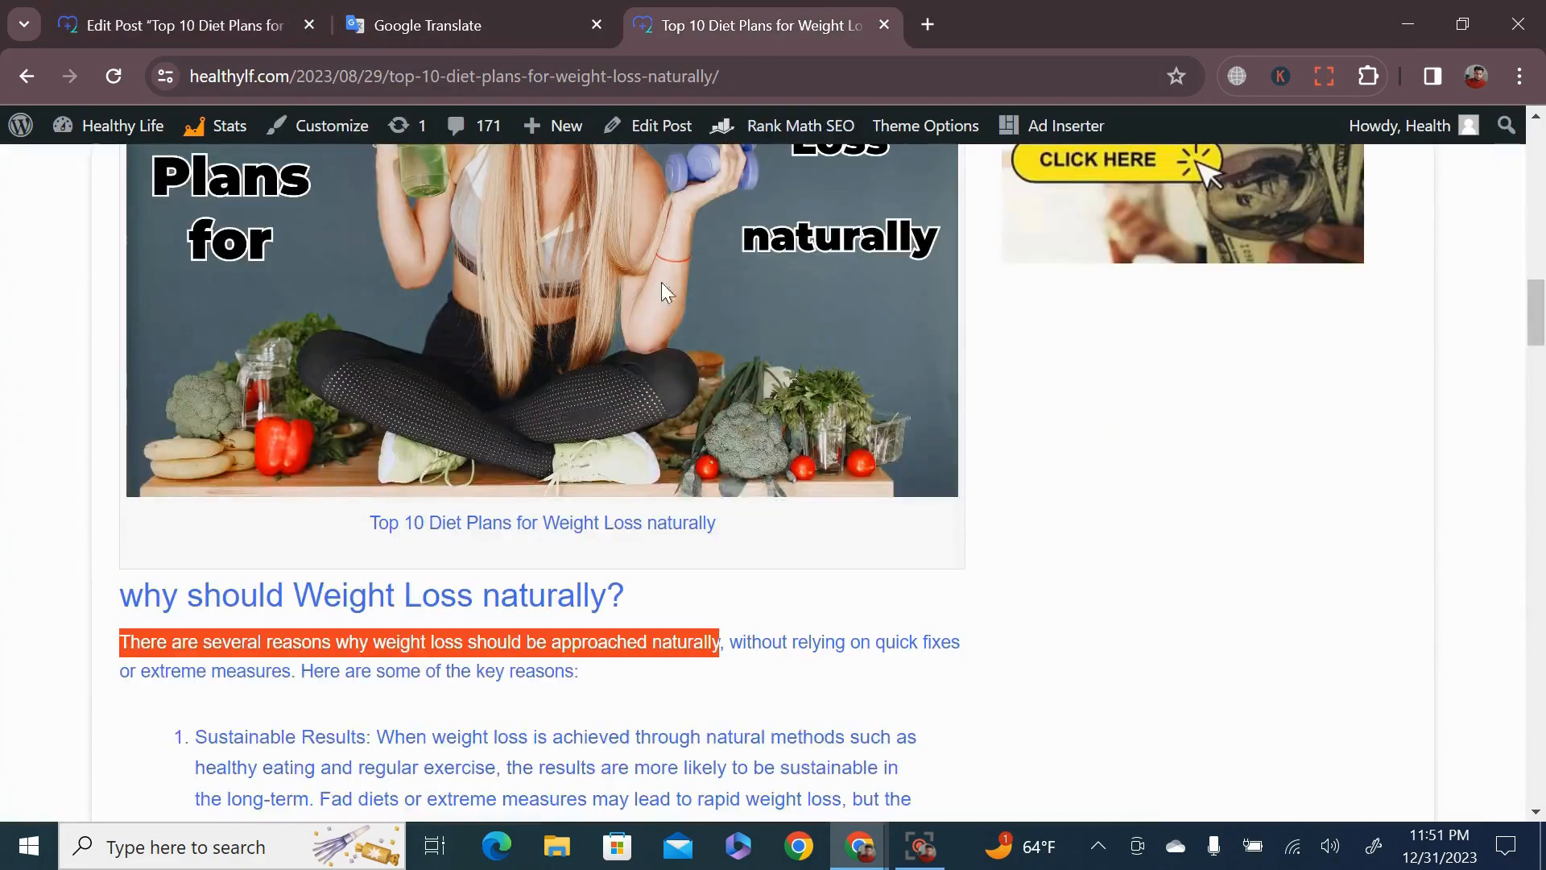
{"action": "left_click", "coordinate": [465, 12]}
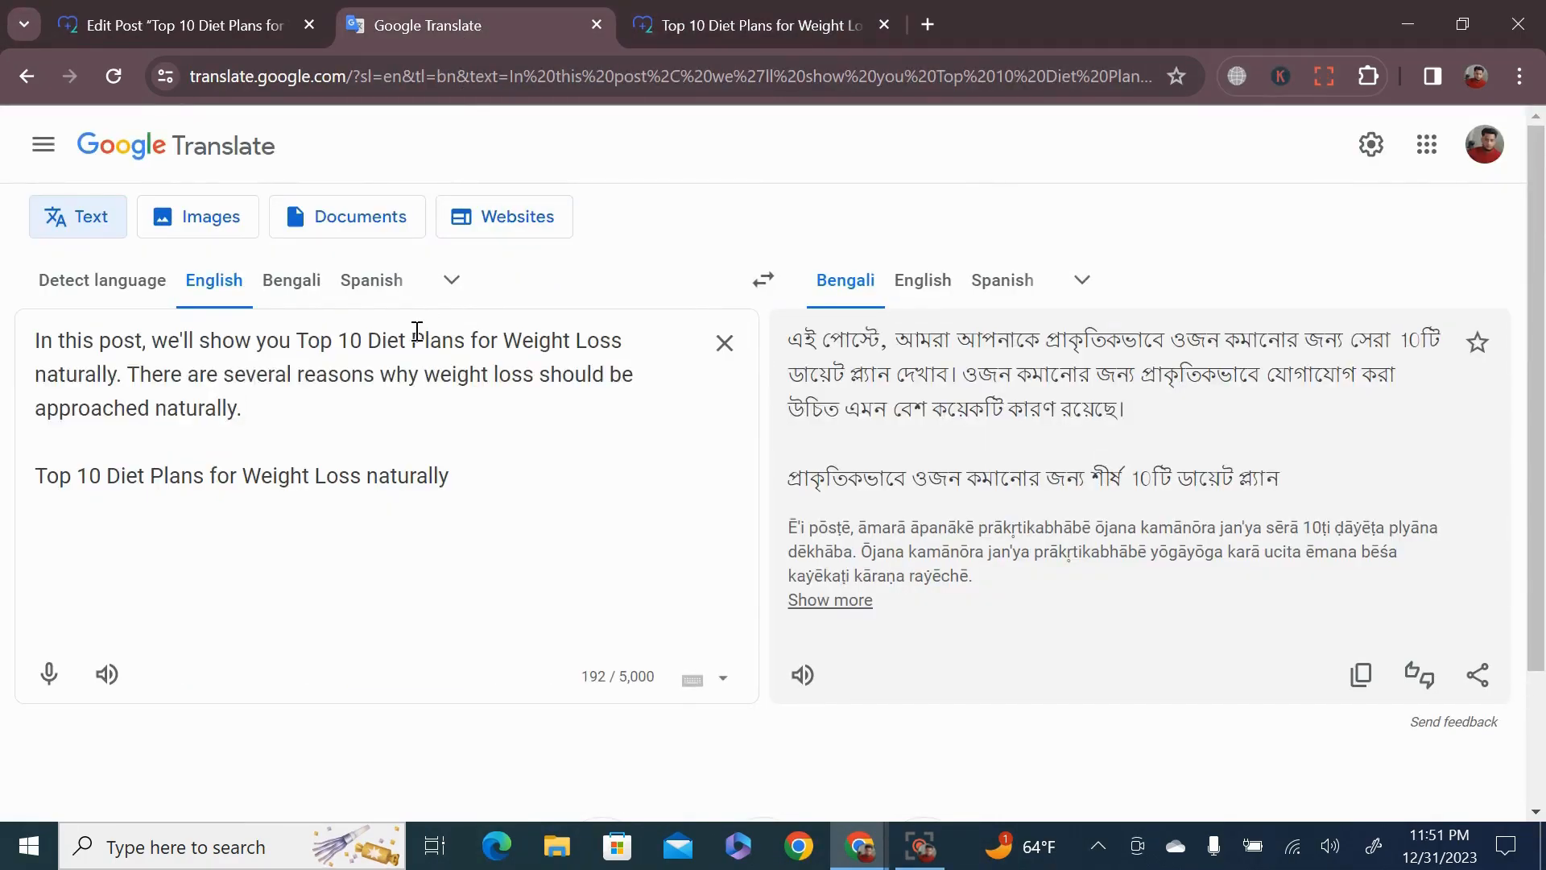
{"action": "left_click_drag", "start_coordinate": [370, 338], "coordinate": [462, 340]}
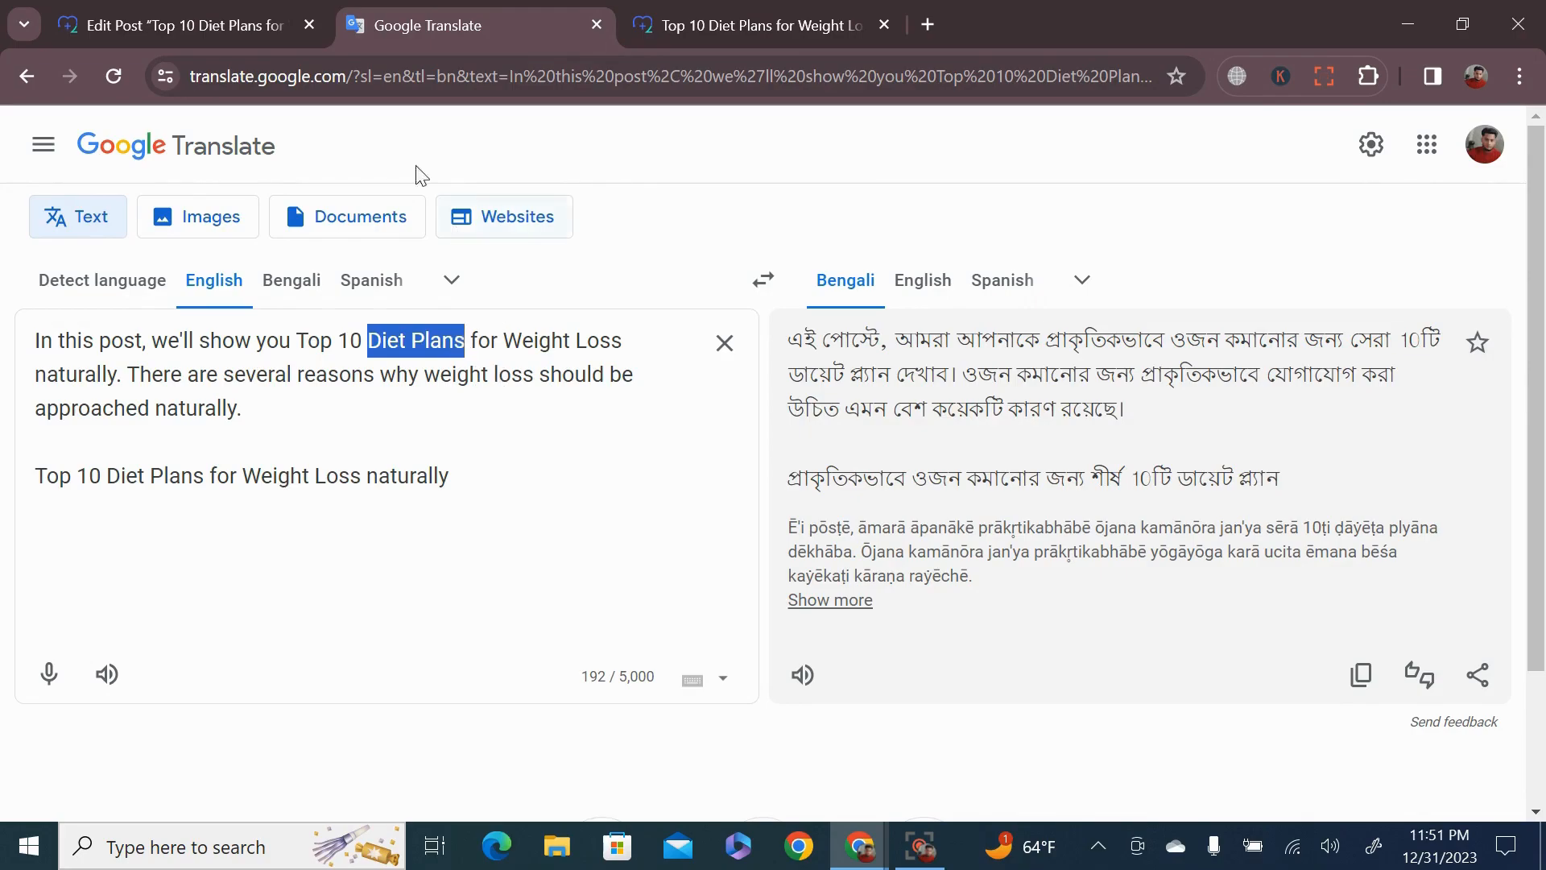
{"action": "left_click", "coordinate": [189, 24]}
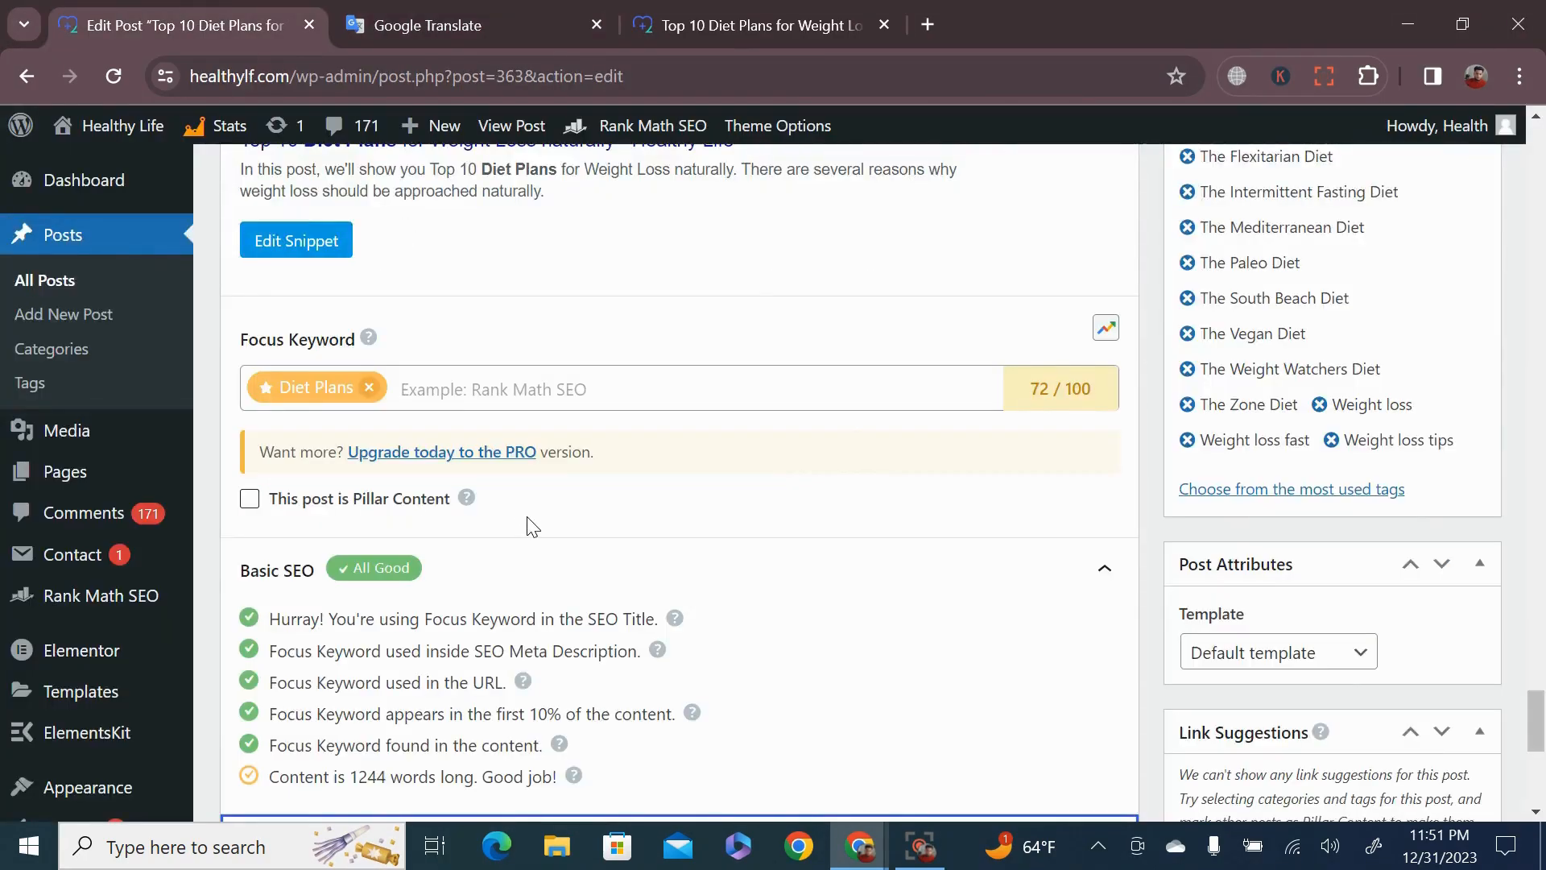
Step: Examine the article's subheadings, from the numbered diet sections to "why should Weight Loss naturally?", for use of the "Diet Plans" keyword
{"action": "scroll", "coordinate": [527, 520], "scroll_direction": "up", "scroll_amount": 4}
{"action": "scroll", "coordinate": [528, 523], "scroll_direction": "up", "scroll_amount": 12}
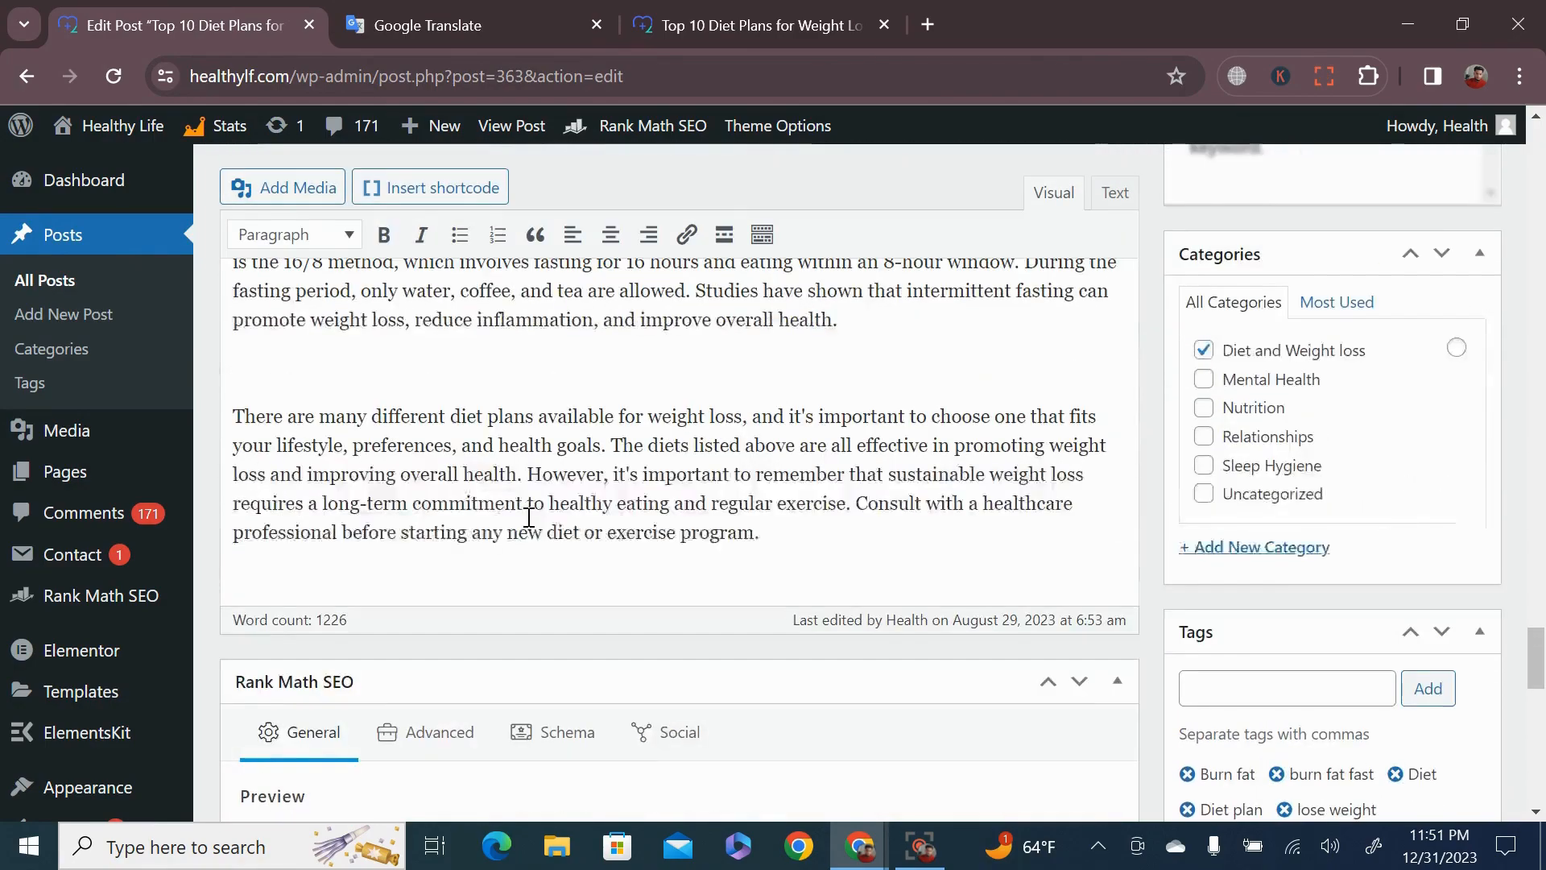
{"action": "scroll", "coordinate": [529, 518], "scroll_direction": "up", "scroll_amount": 12}
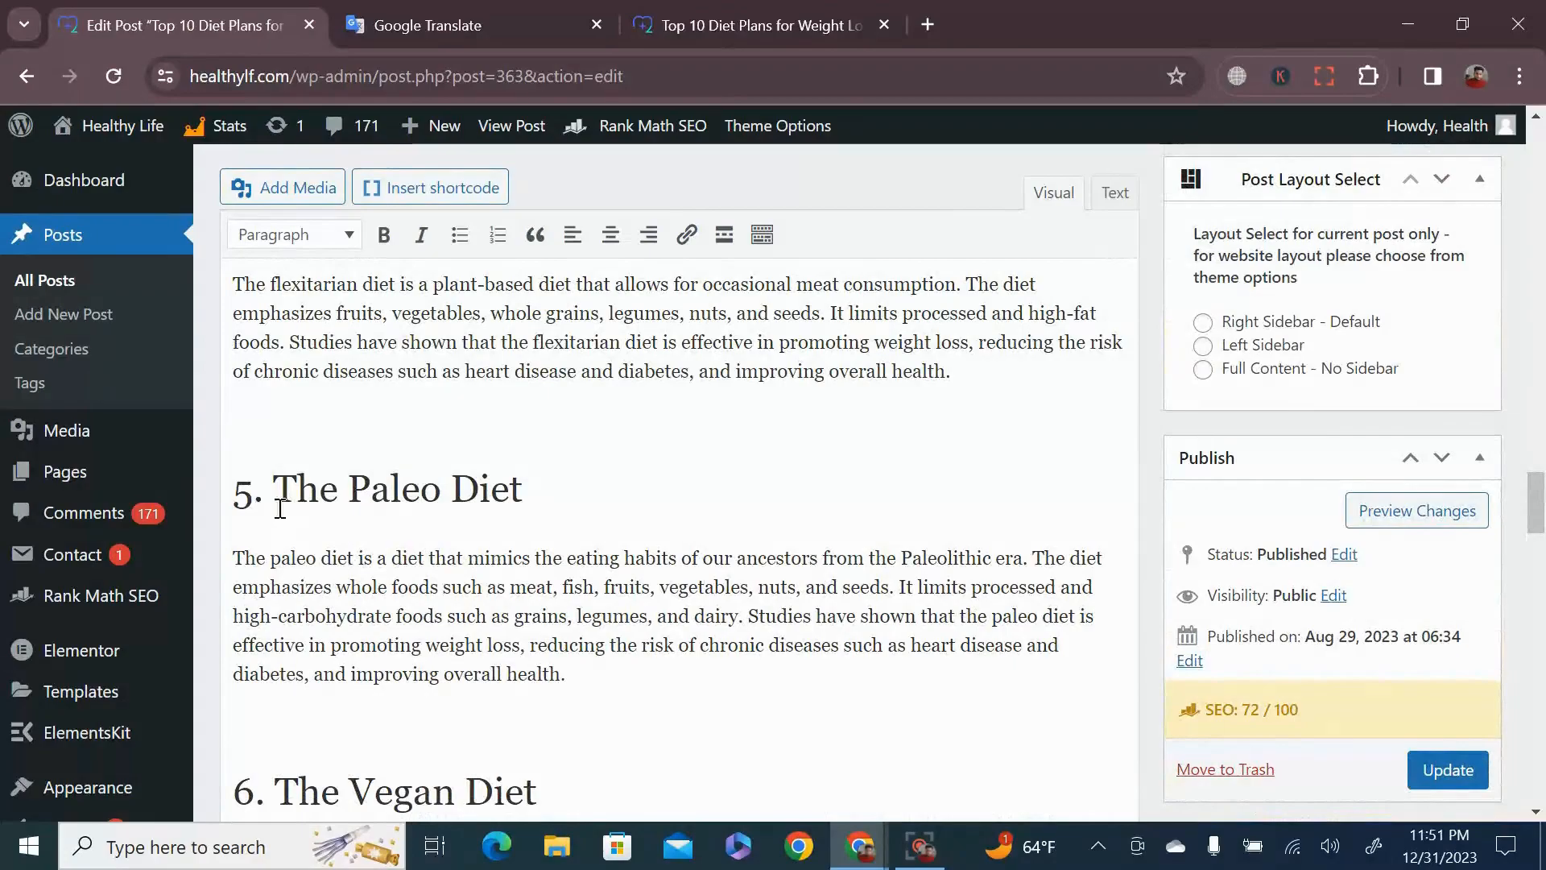
{"action": "scroll", "coordinate": [286, 510], "scroll_direction": "up", "scroll_amount": 2}
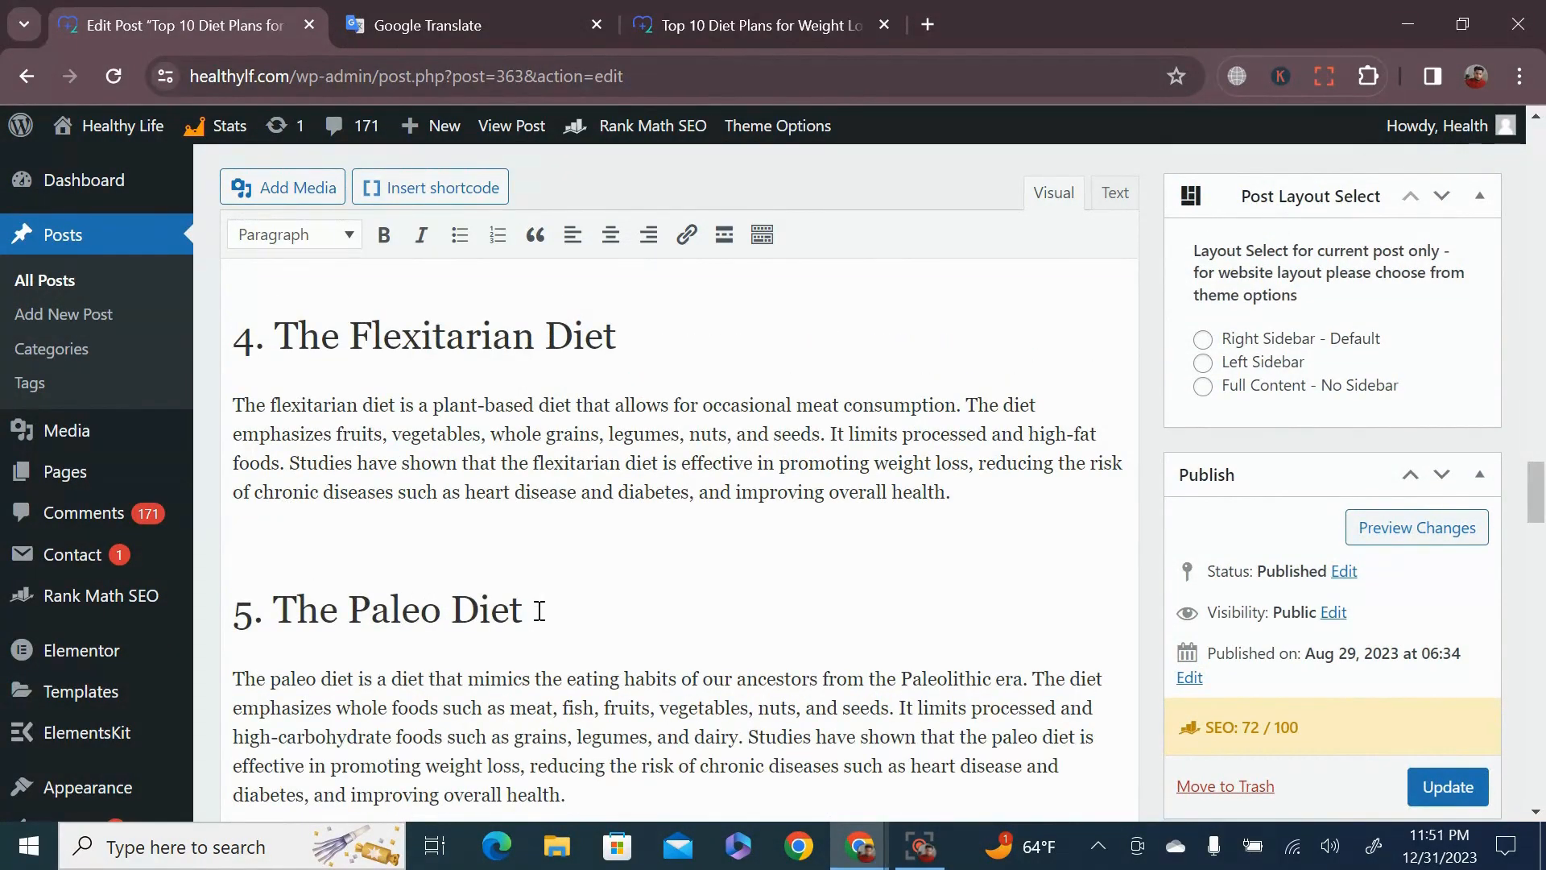
{"action": "scroll", "coordinate": [302, 618], "scroll_direction": "up", "scroll_amount": 3}
{"action": "left_click_drag", "start_coordinate": [625, 576], "coordinate": [233, 580]}
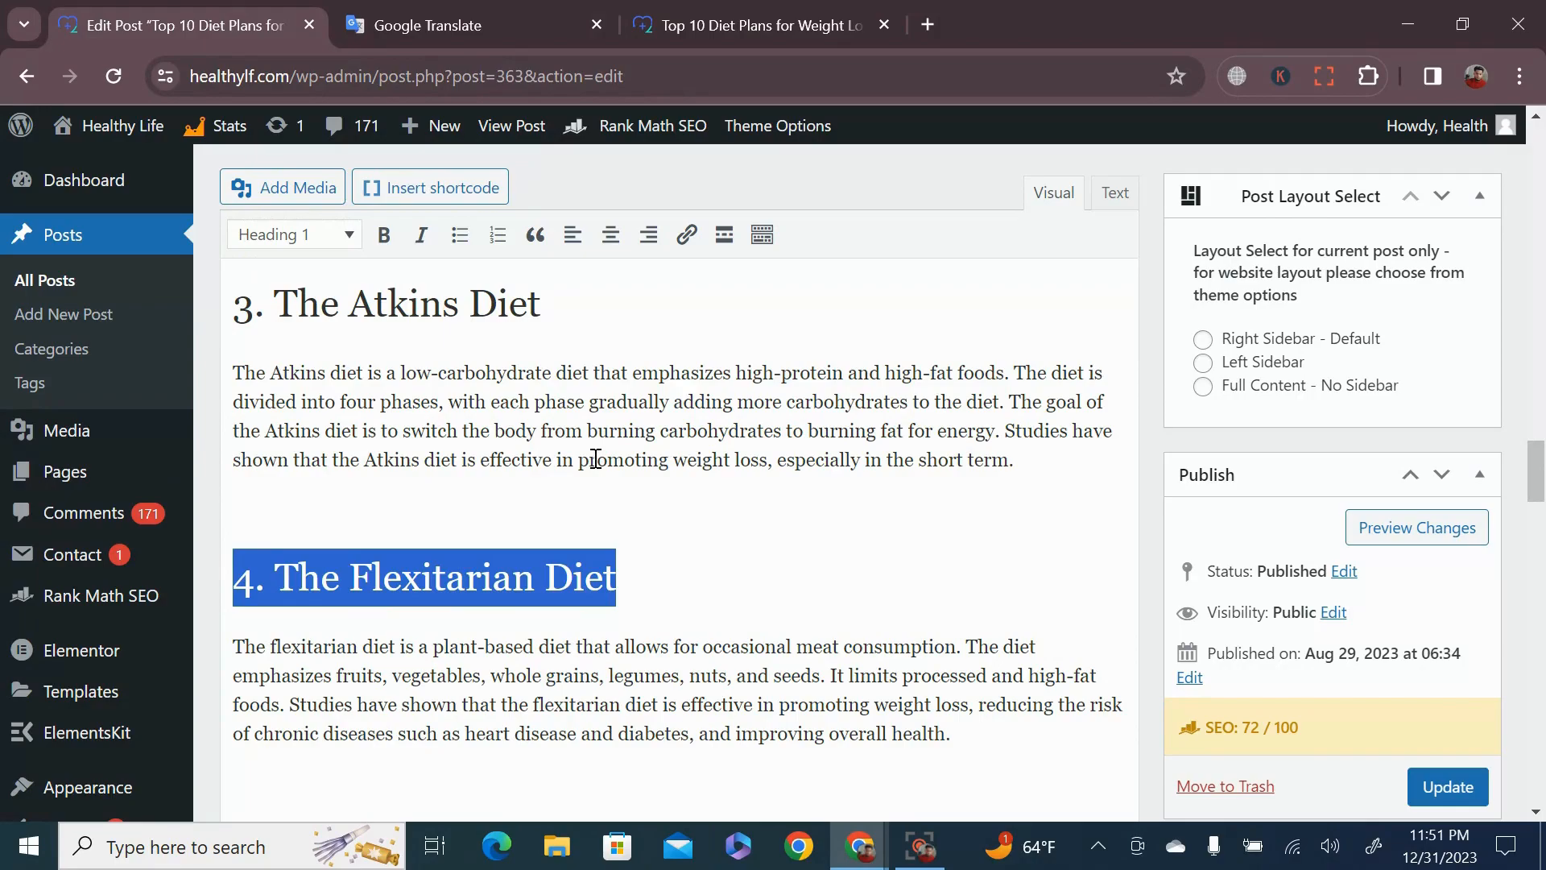
{"action": "scroll", "coordinate": [595, 459], "scroll_direction": "up", "scroll_amount": 1}
{"action": "scroll", "coordinate": [596, 459], "scroll_direction": "up", "scroll_amount": 1}
{"action": "left_click", "coordinate": [595, 538]}
{"action": "scroll", "coordinate": [592, 541], "scroll_direction": "up", "scroll_amount": 4}
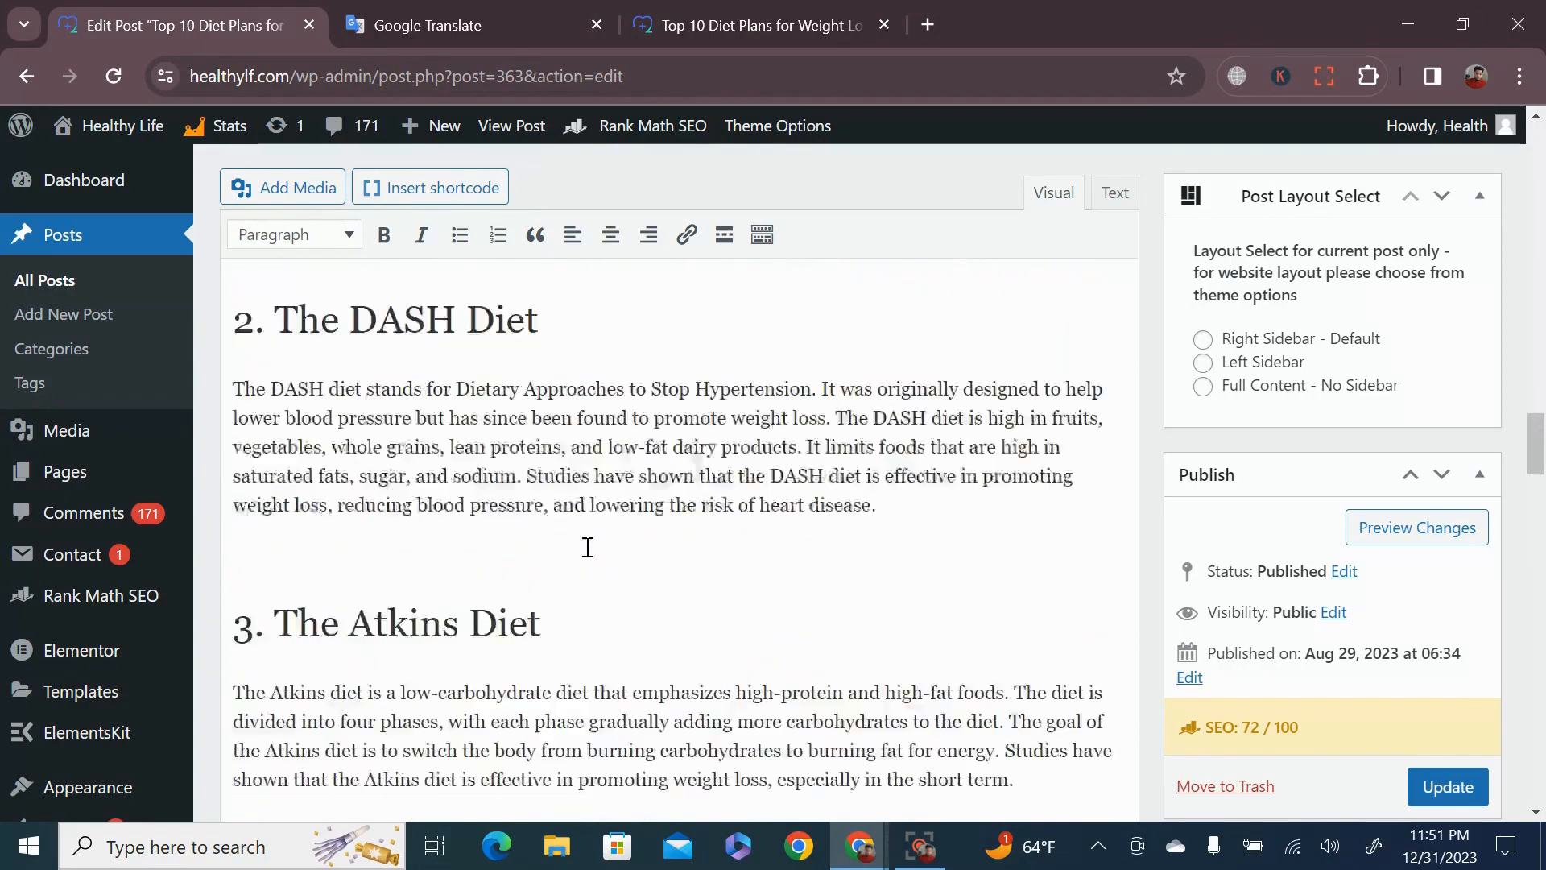
{"action": "scroll", "coordinate": [548, 501], "scroll_direction": "up", "scroll_amount": 3}
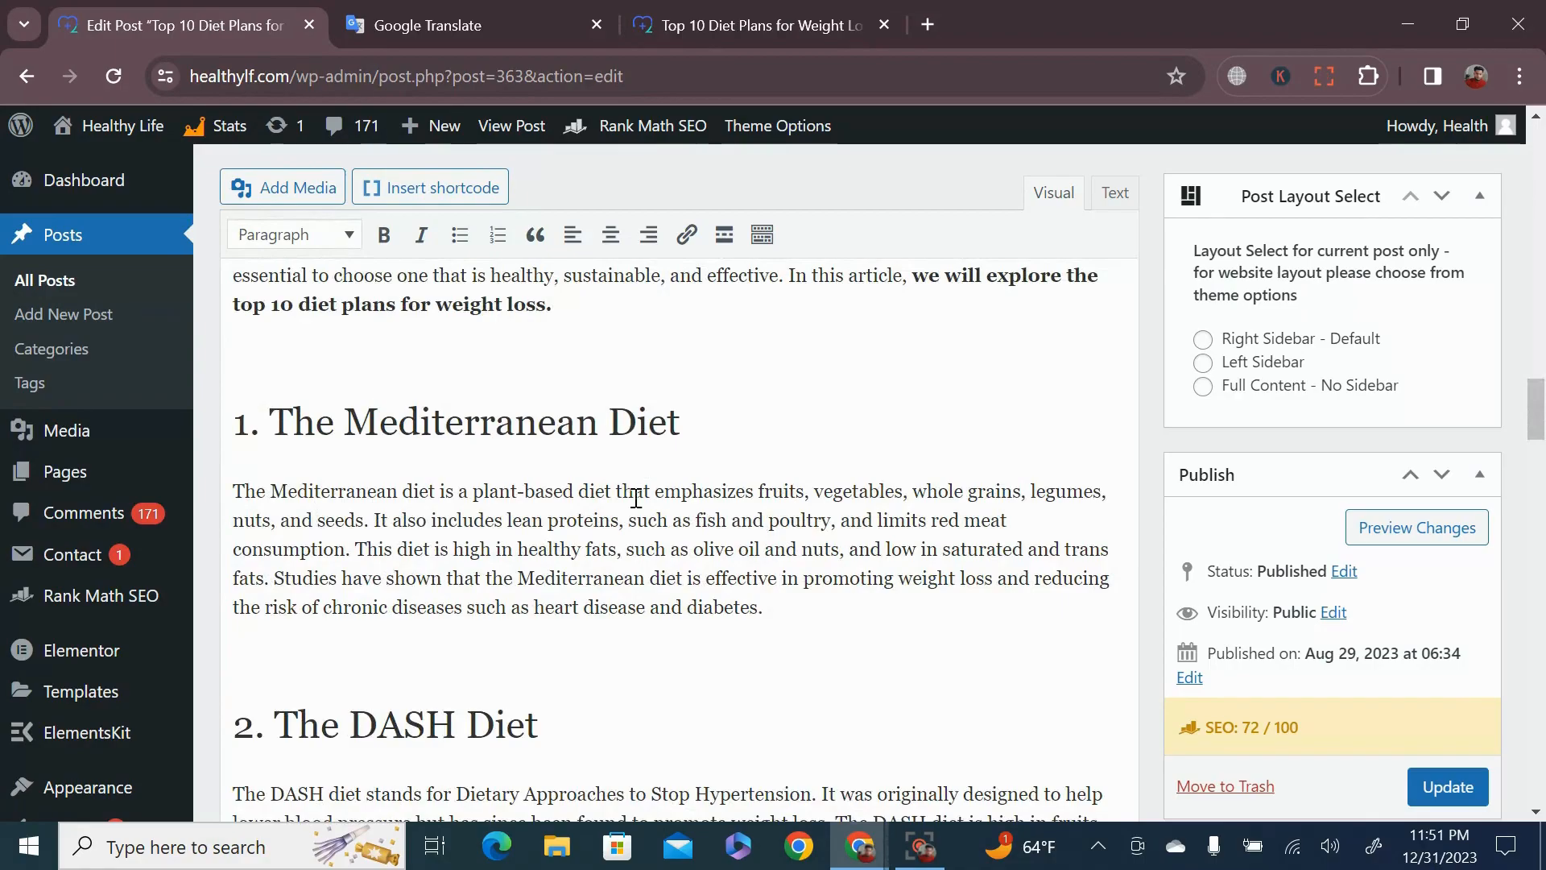
{"action": "scroll", "coordinate": [563, 611], "scroll_direction": "up", "scroll_amount": 5}
{"action": "scroll", "coordinate": [563, 612], "scroll_direction": "up", "scroll_amount": 13}
{"action": "scroll", "coordinate": [563, 612], "scroll_direction": "down", "scroll_amount": 4}
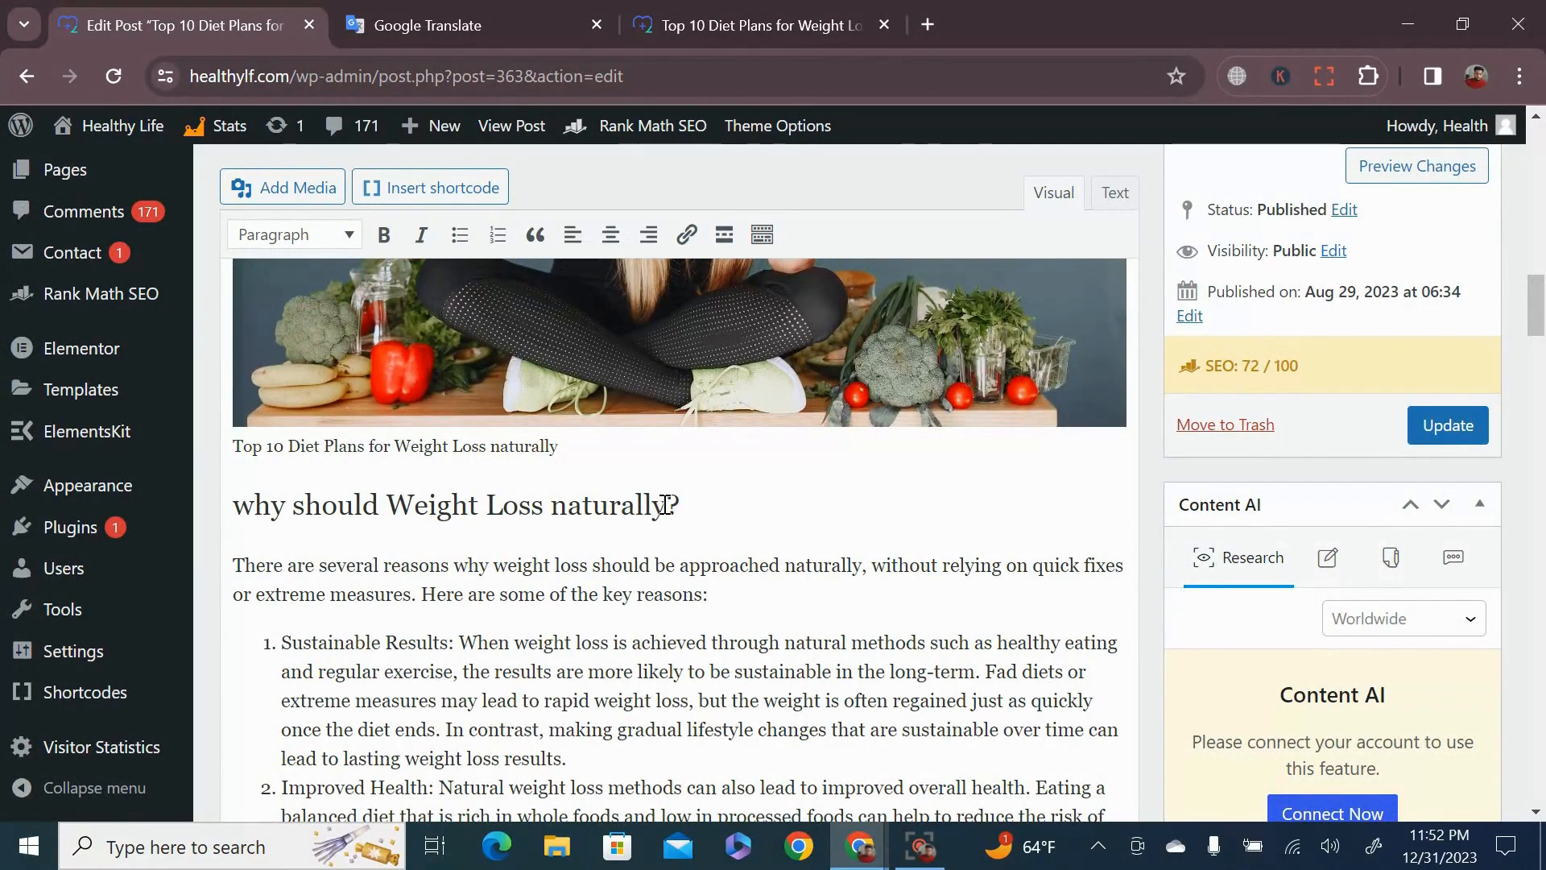
{"action": "scroll", "coordinate": [665, 505], "scroll_direction": "down", "scroll_amount": 3}
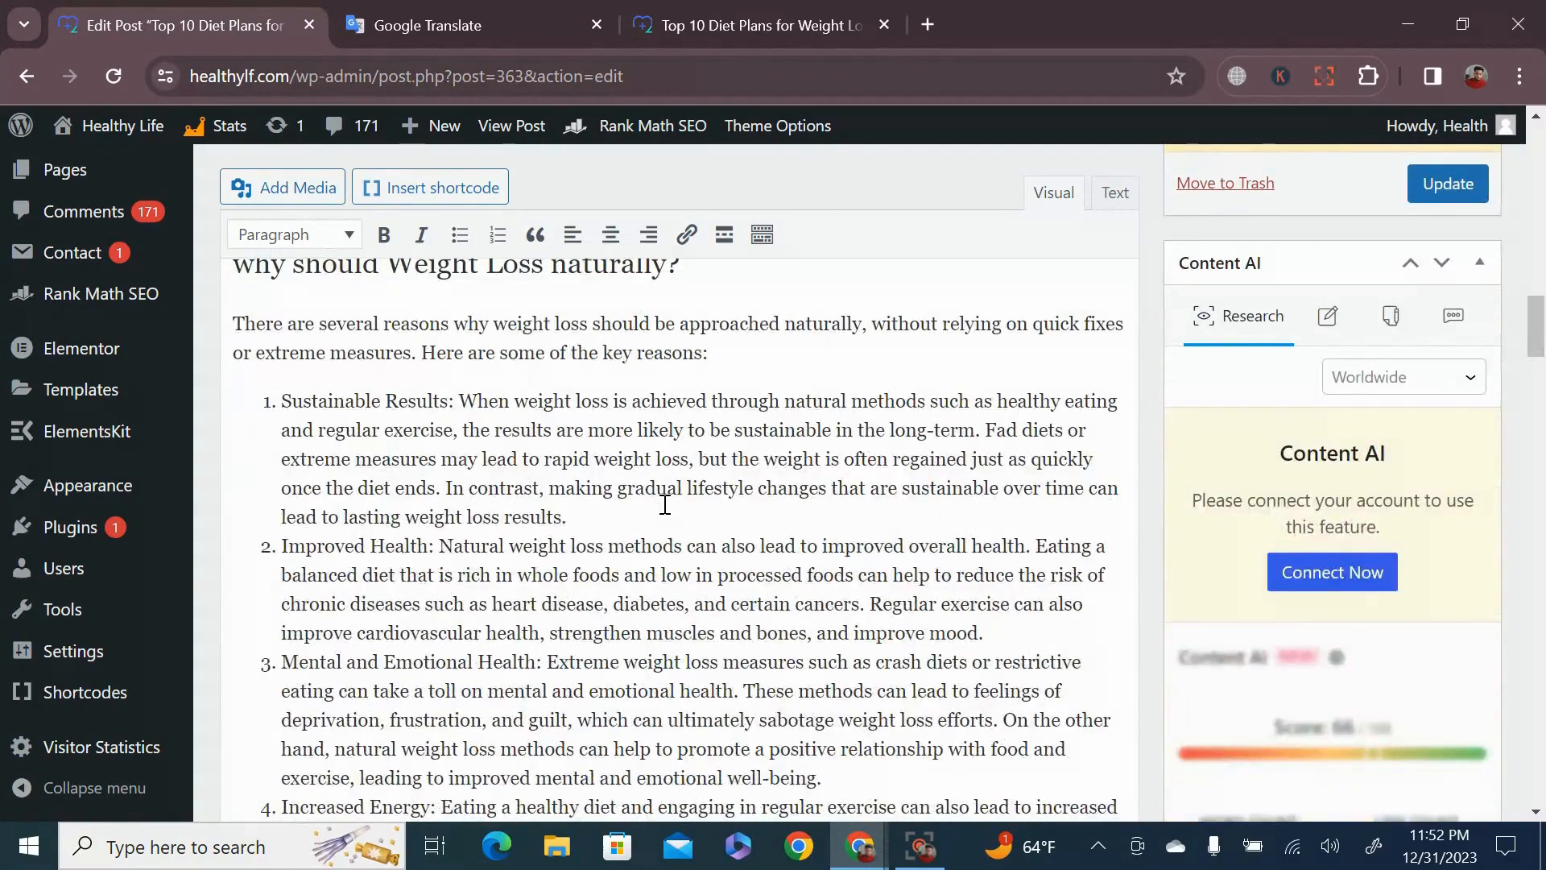
{"action": "scroll", "coordinate": [665, 505], "scroll_direction": "down", "scroll_amount": 12}
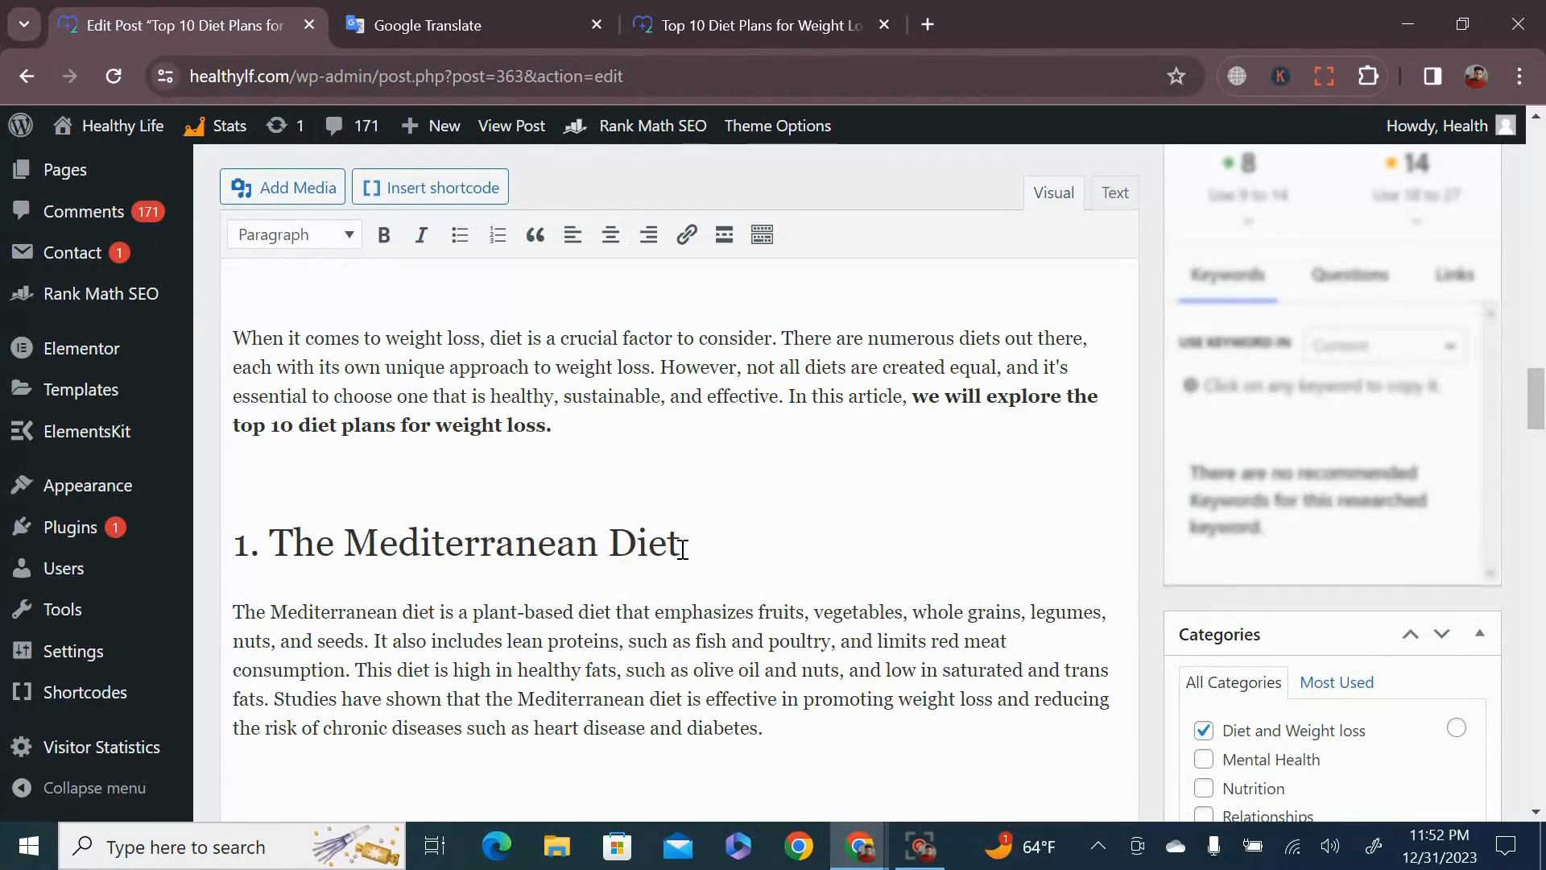
{"action": "scroll", "coordinate": [682, 550], "scroll_direction": "down", "scroll_amount": 2}
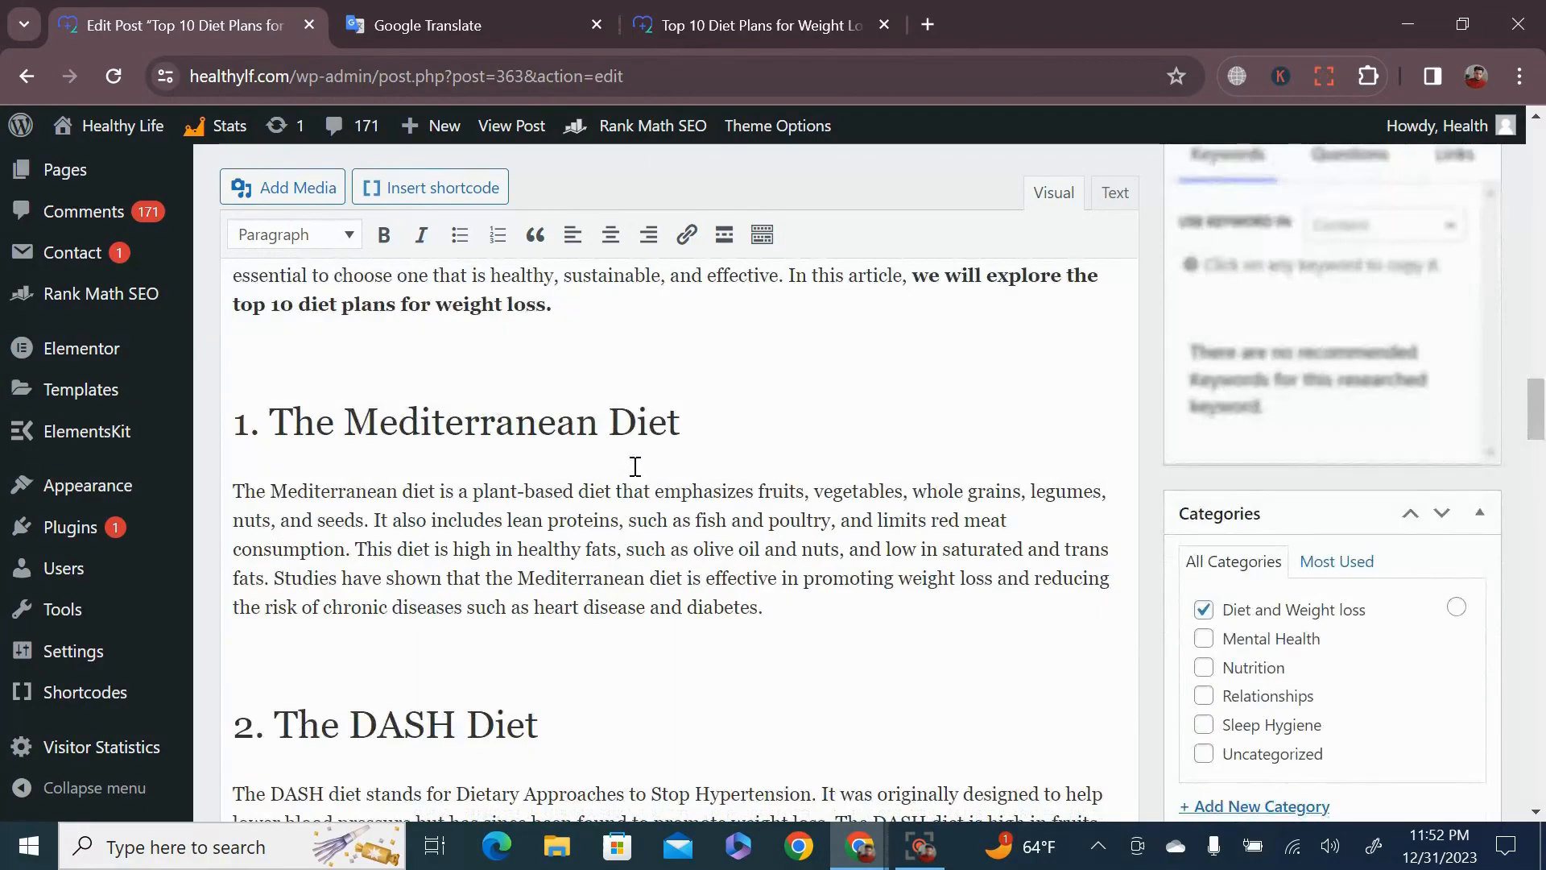
Step: Copy the heading "1. The Mediterranean Diet" from the post onto a new line at the end of the Google Translate draft
{"action": "left_click_drag", "start_coordinate": [686, 416], "coordinate": [235, 447]}
{"action": "key", "text": "ctrl+c"}
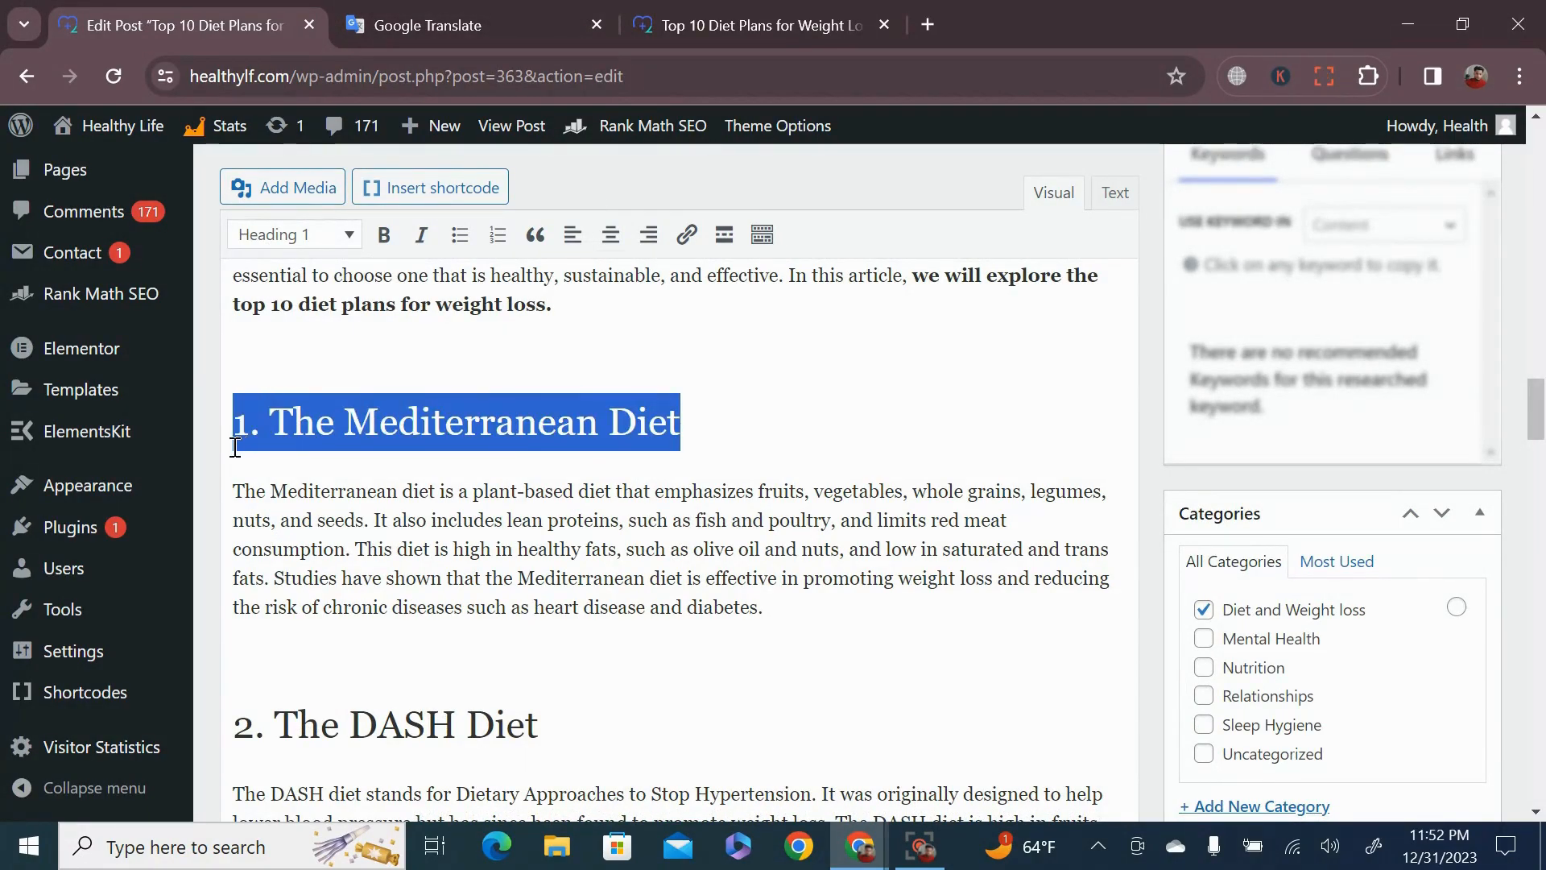
{"action": "left_click", "coordinate": [455, 24]}
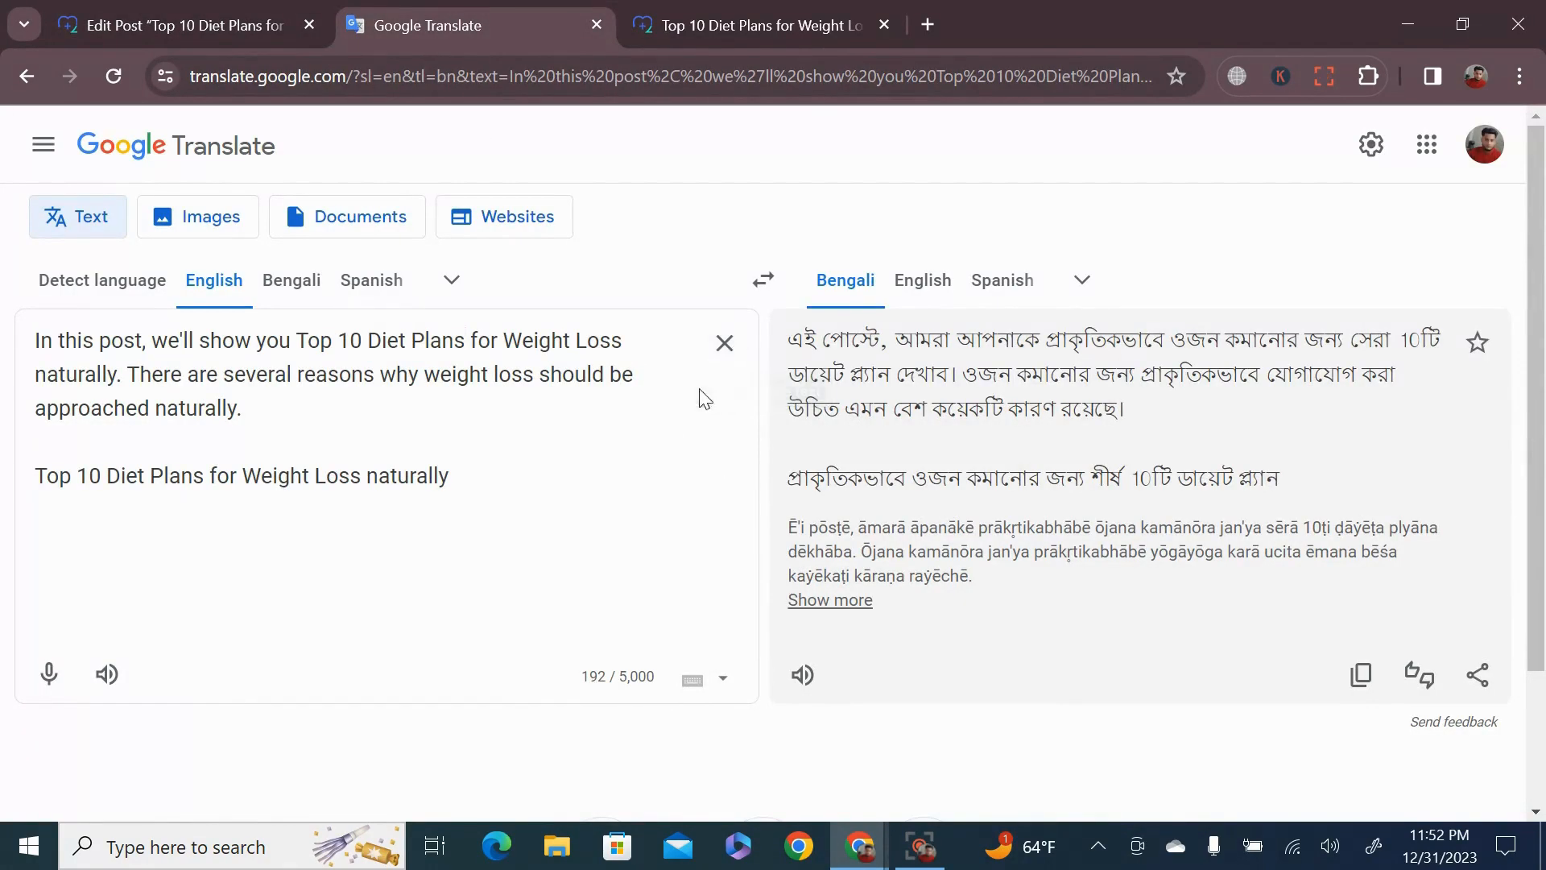
{"action": "left_click", "coordinate": [523, 484]}
{"action": "key", "text": "Return"}
{"action": "key", "text": "ctrl+v"}
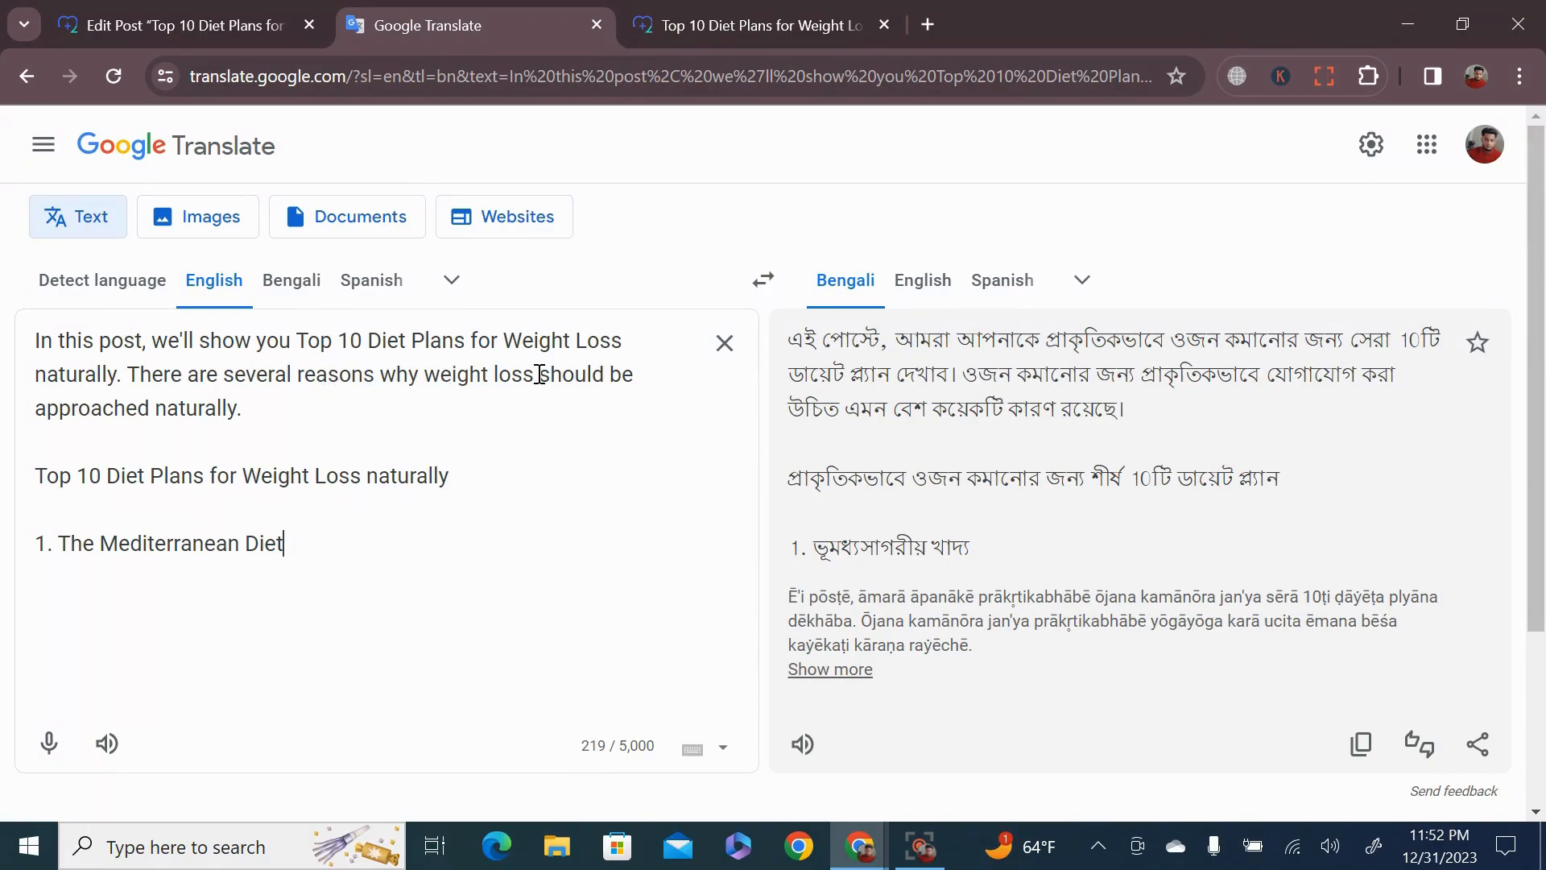
Step: Copy the word "Plans" from the draft's first sentence to the end of the "1. The Mediterranean Diet" line
{"action": "double_click", "coordinate": [431, 341]}
{"action": "key", "text": "ctrl+c"}
{"action": "left_click", "coordinate": [339, 546]}
{"action": "key", "text": "ctrl+v"}
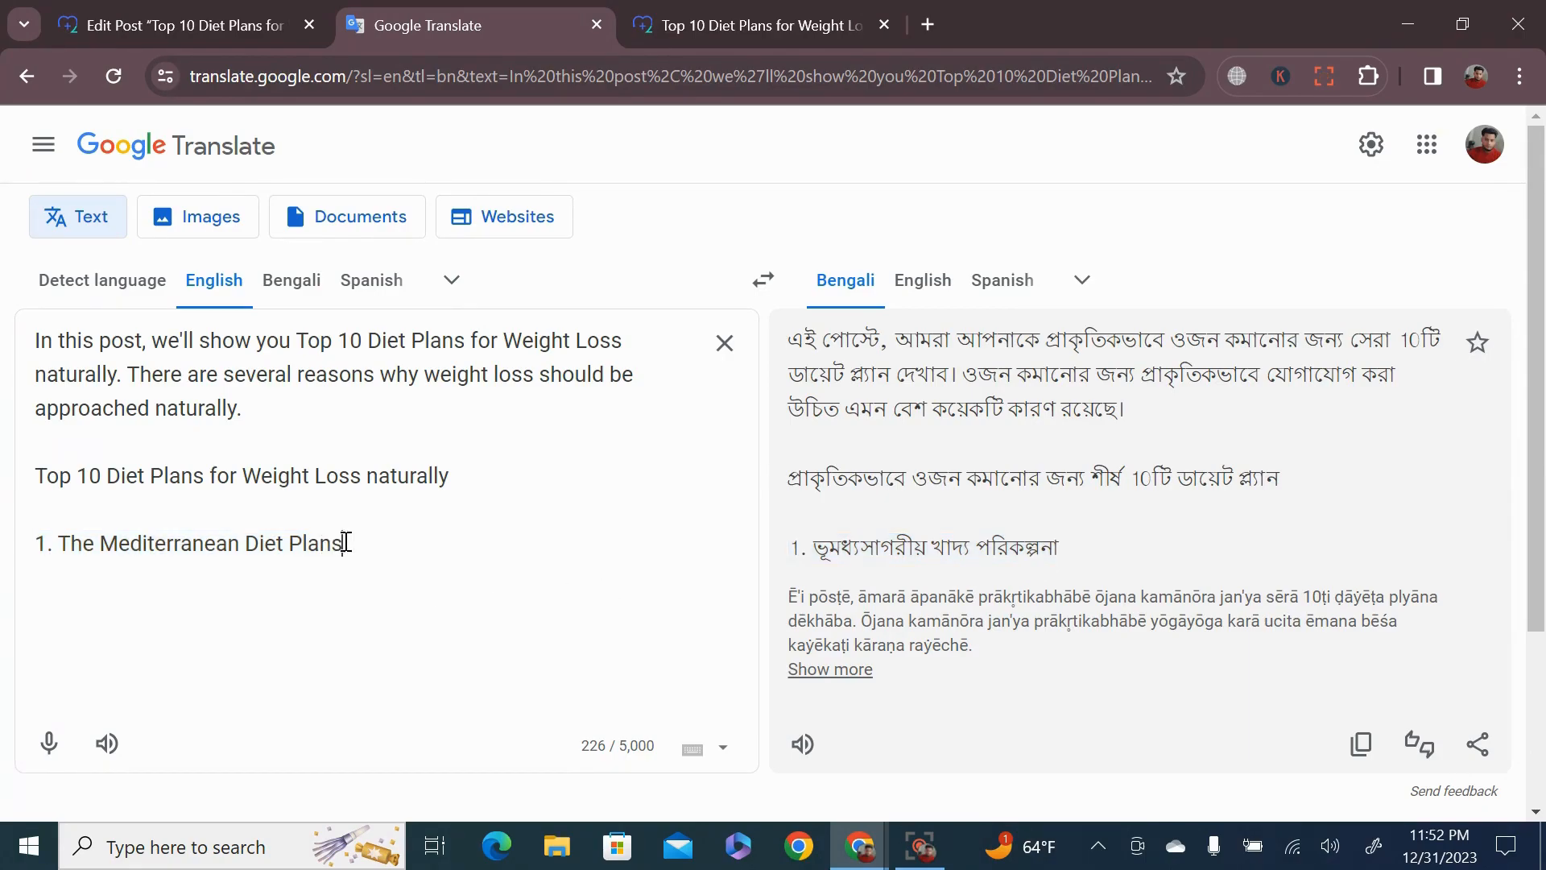
Step: Return to the post editor and extend the first diet heading to "1. The Mediterranean Diet Plans"
{"action": "left_click", "coordinate": [185, 25]}
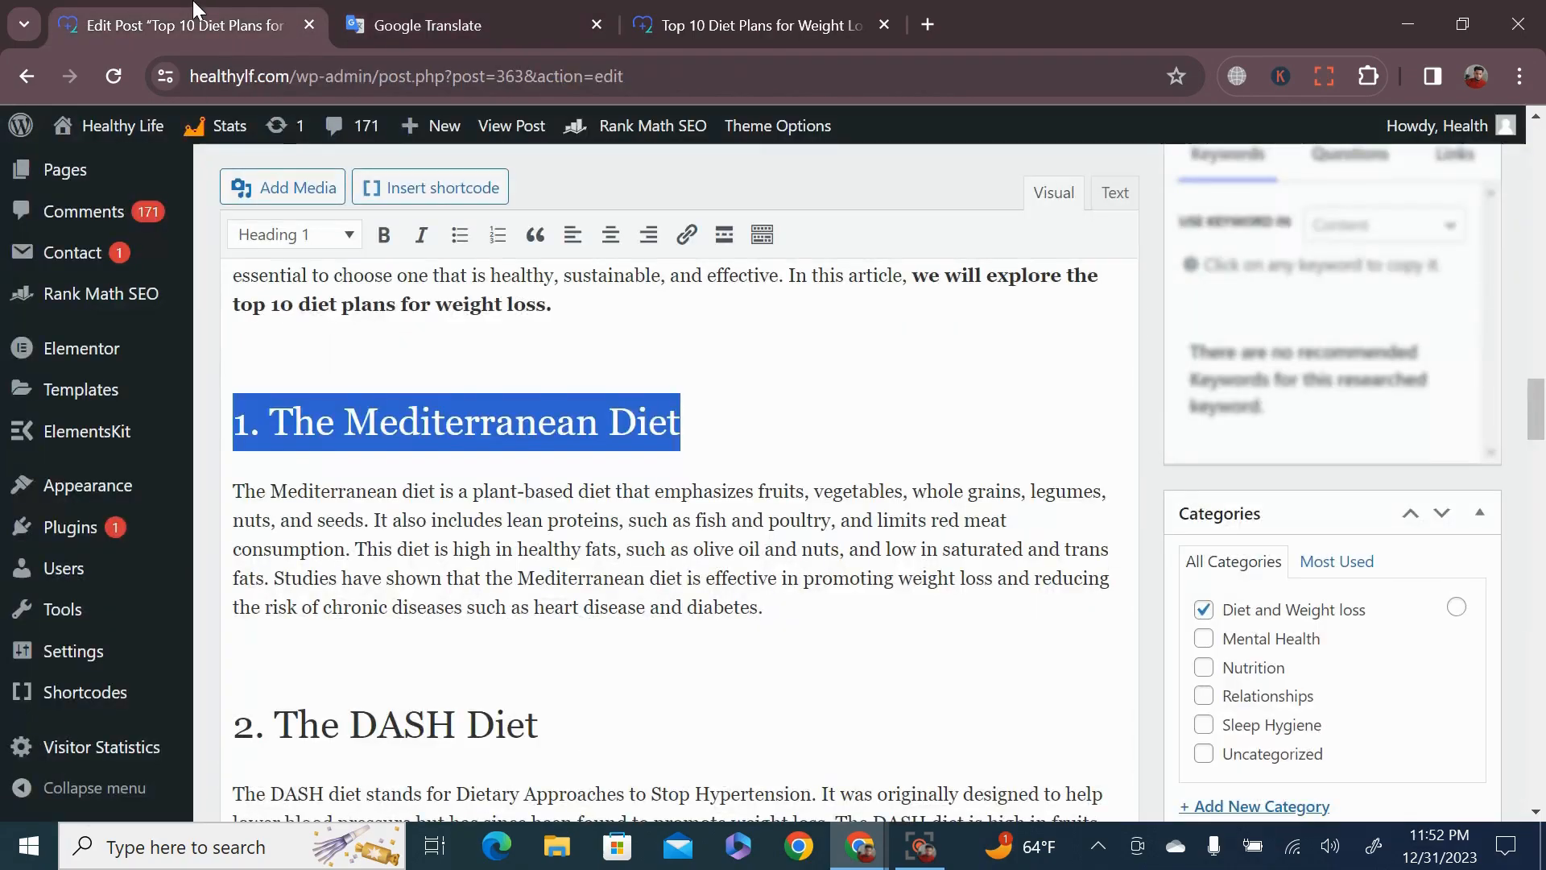
{"action": "left_click", "coordinate": [702, 441]}
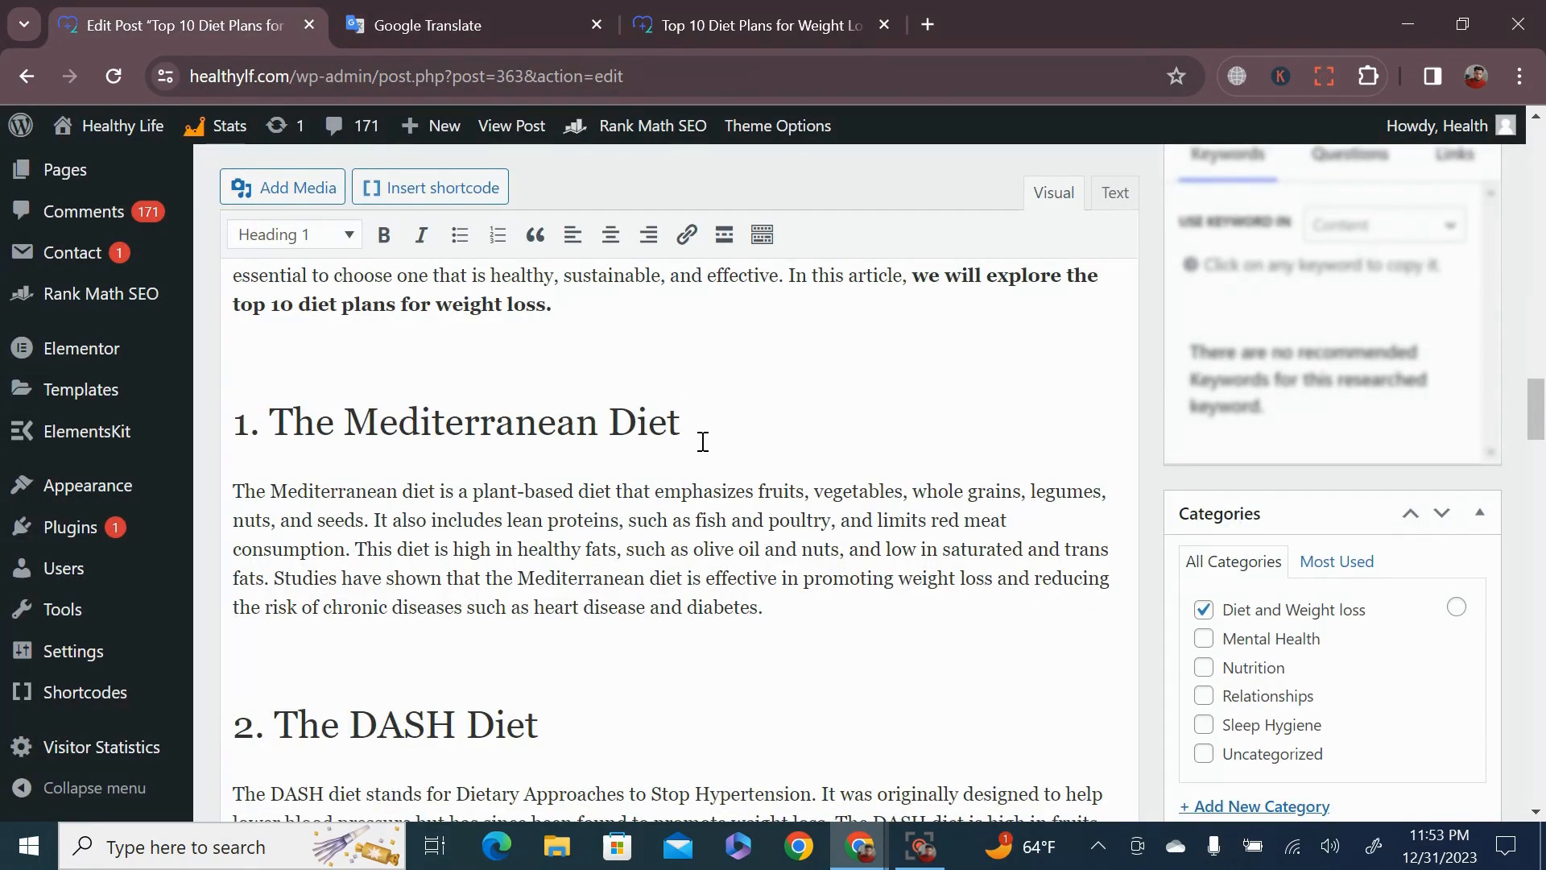
{"action": "type", "text": "Plans"}
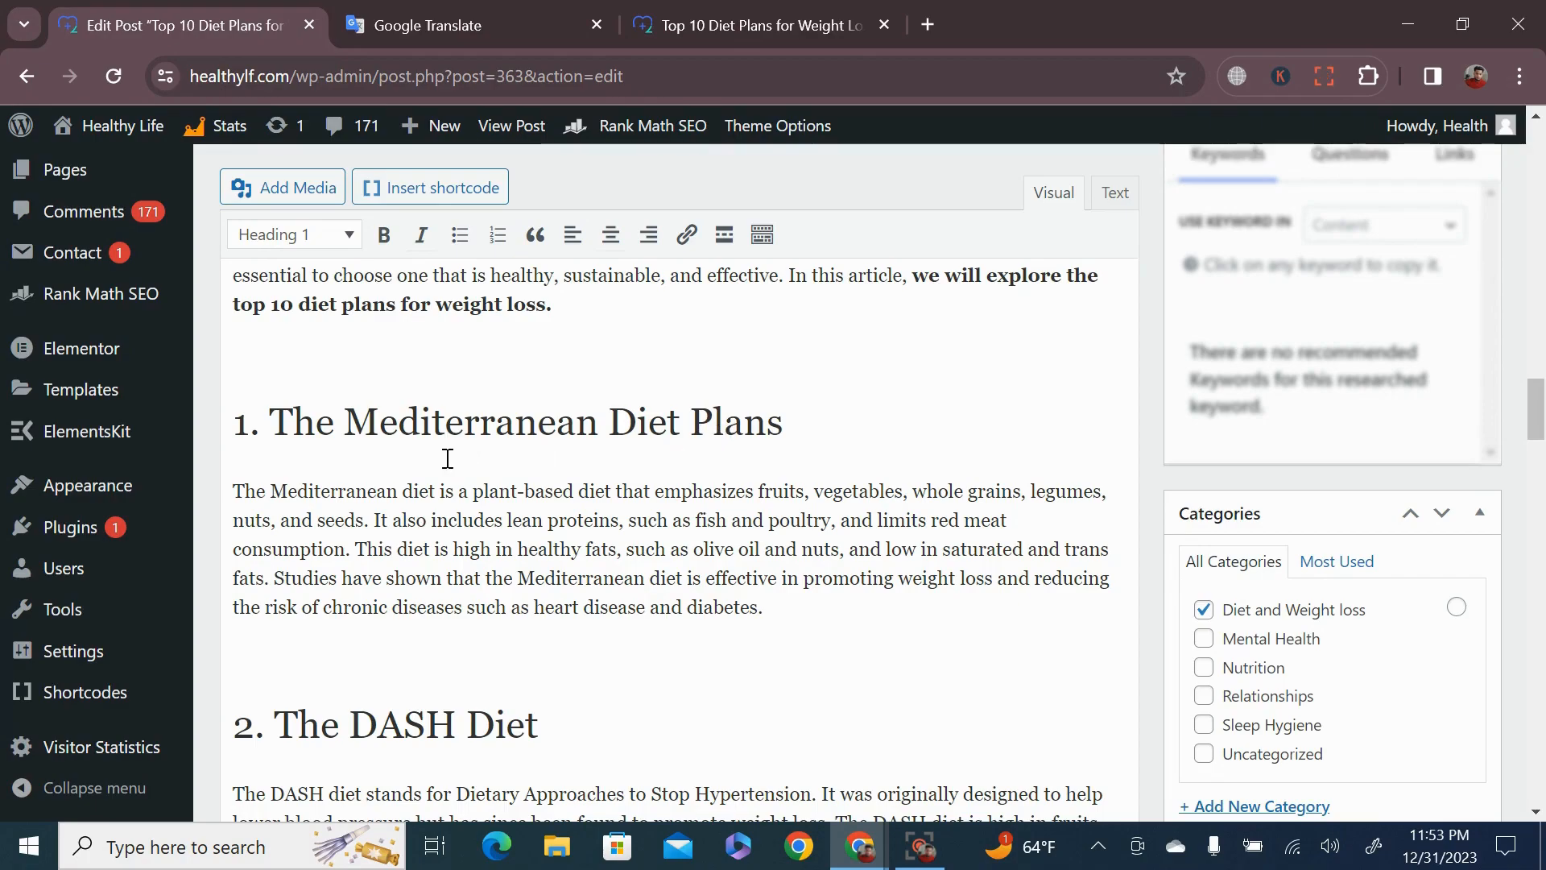
{"action": "left_click", "coordinate": [670, 577]}
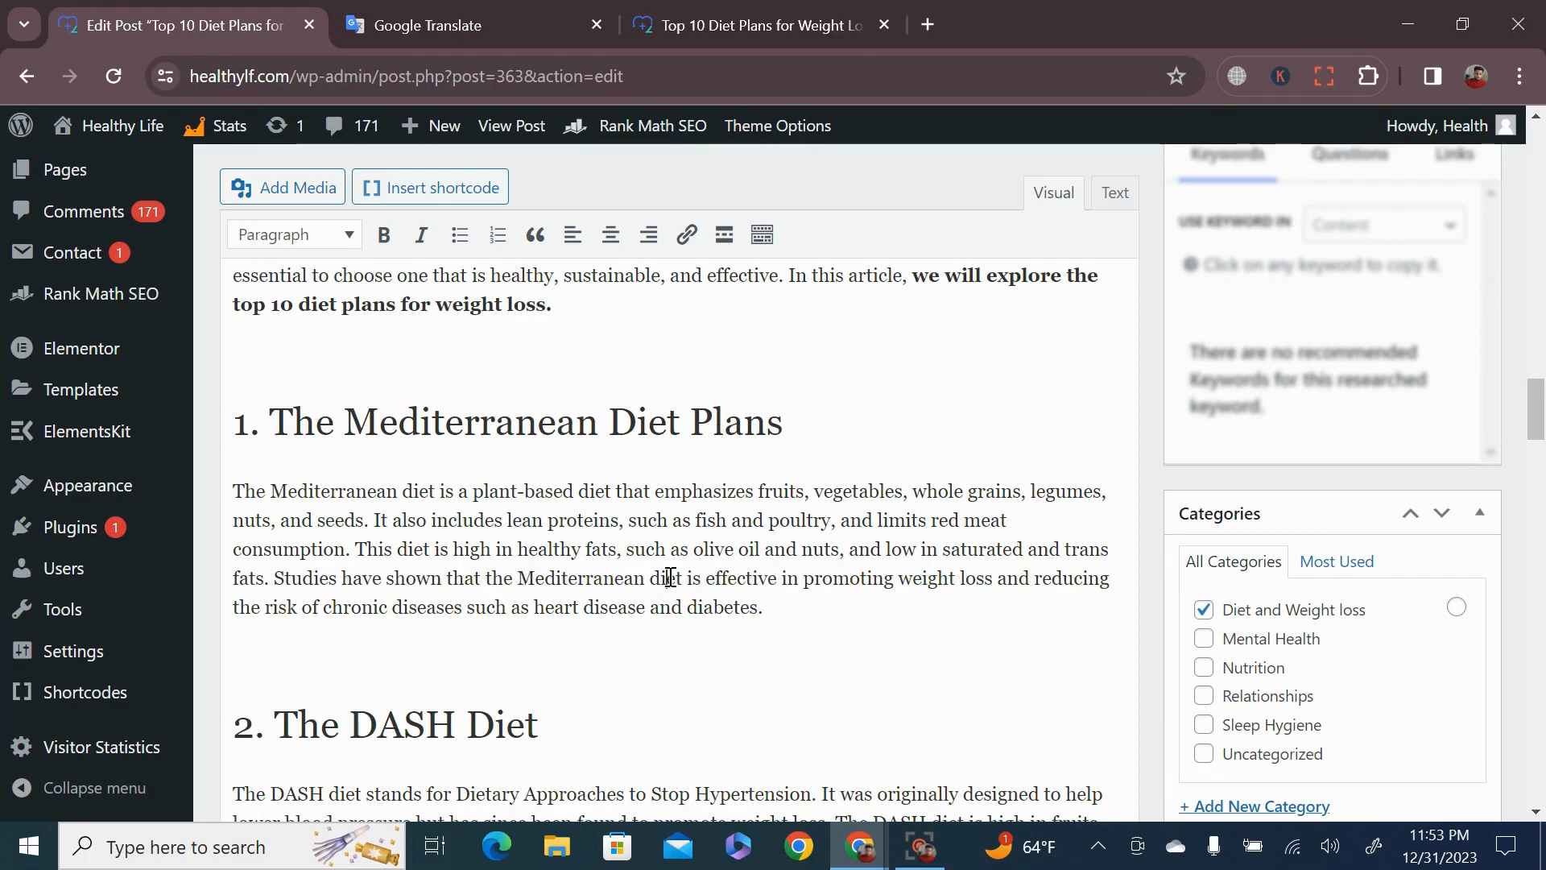
Step: Look through the article's headings and examine the Basic SEO and Additional checks, including the subheading keyword check
{"action": "scroll", "coordinate": [709, 579], "scroll_direction": "down", "scroll_amount": 4}
{"action": "scroll", "coordinate": [709, 579], "scroll_direction": "down", "scroll_amount": 7}
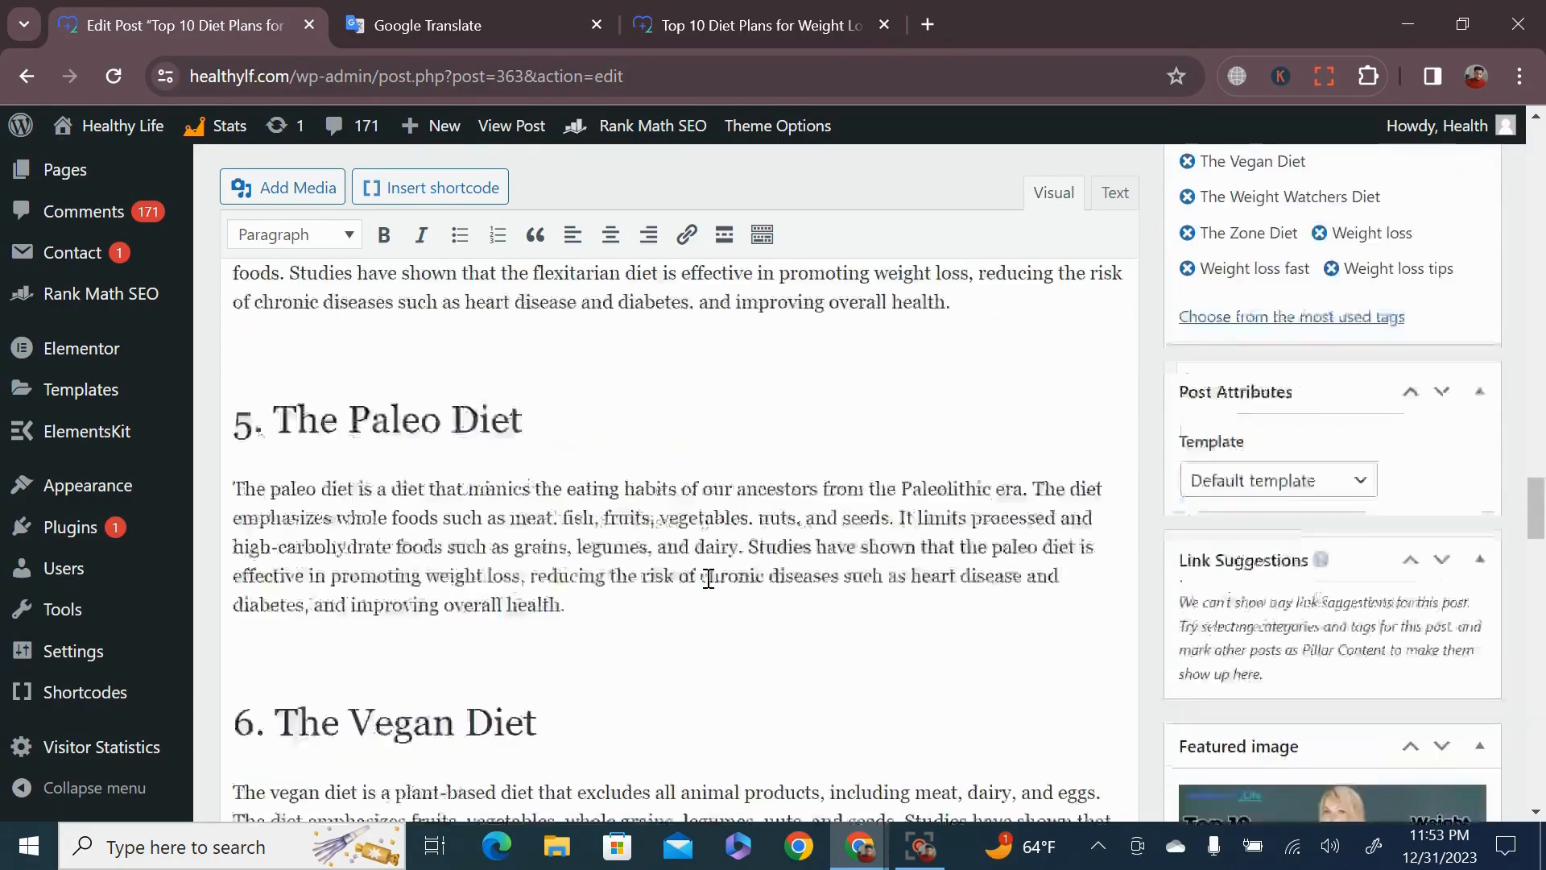
{"action": "scroll", "coordinate": [709, 579], "scroll_direction": "up", "scroll_amount": 10}
{"action": "scroll", "coordinate": [708, 578], "scroll_direction": "up", "scroll_amount": 12}
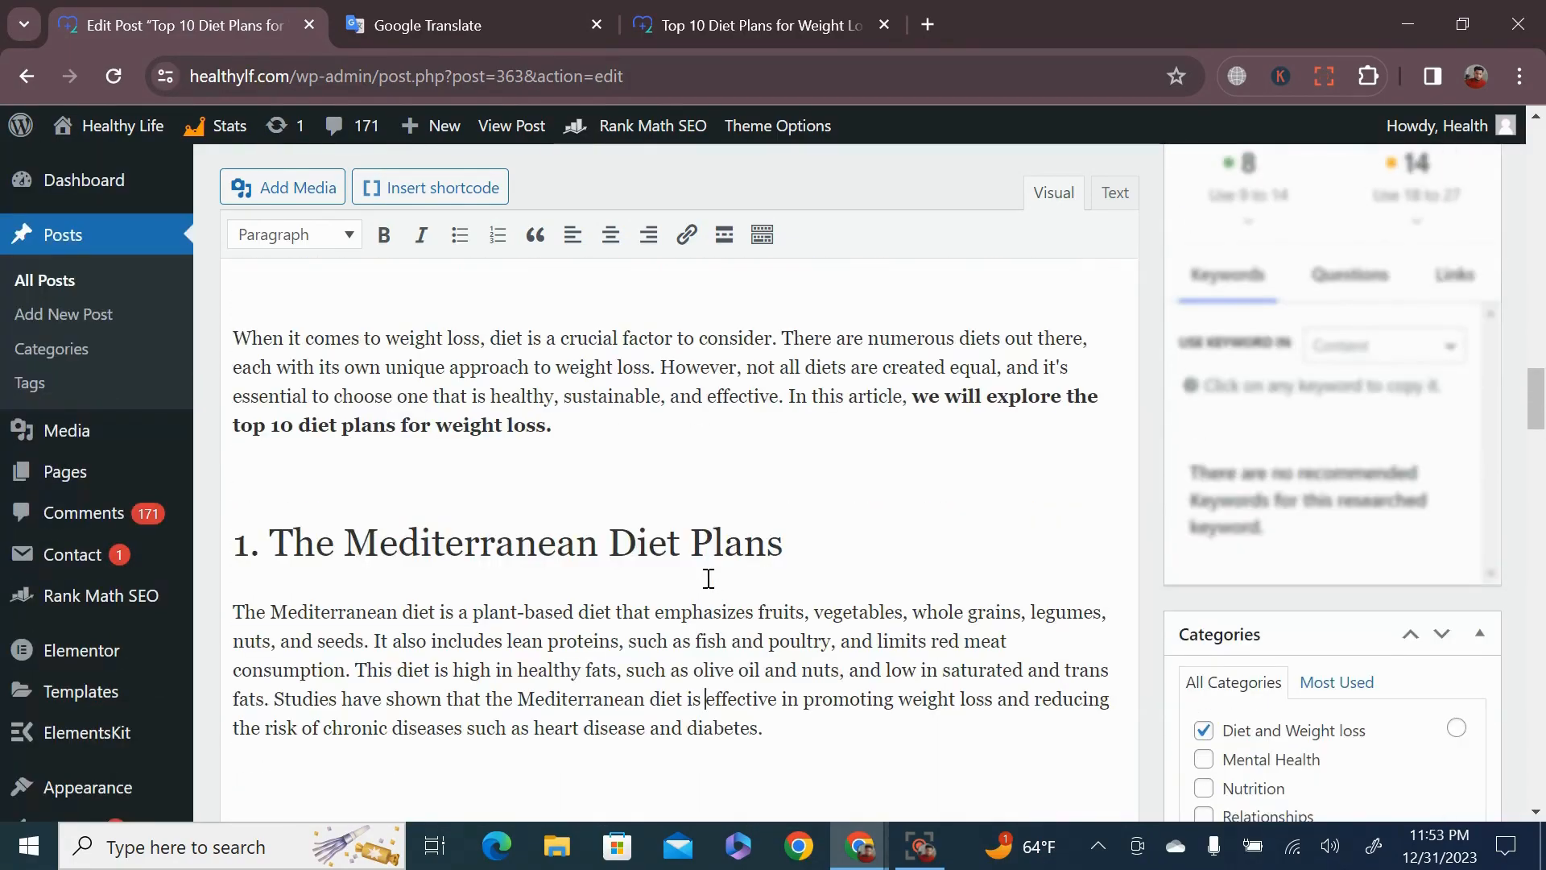
{"action": "scroll", "coordinate": [708, 578], "scroll_direction": "up", "scroll_amount": 2}
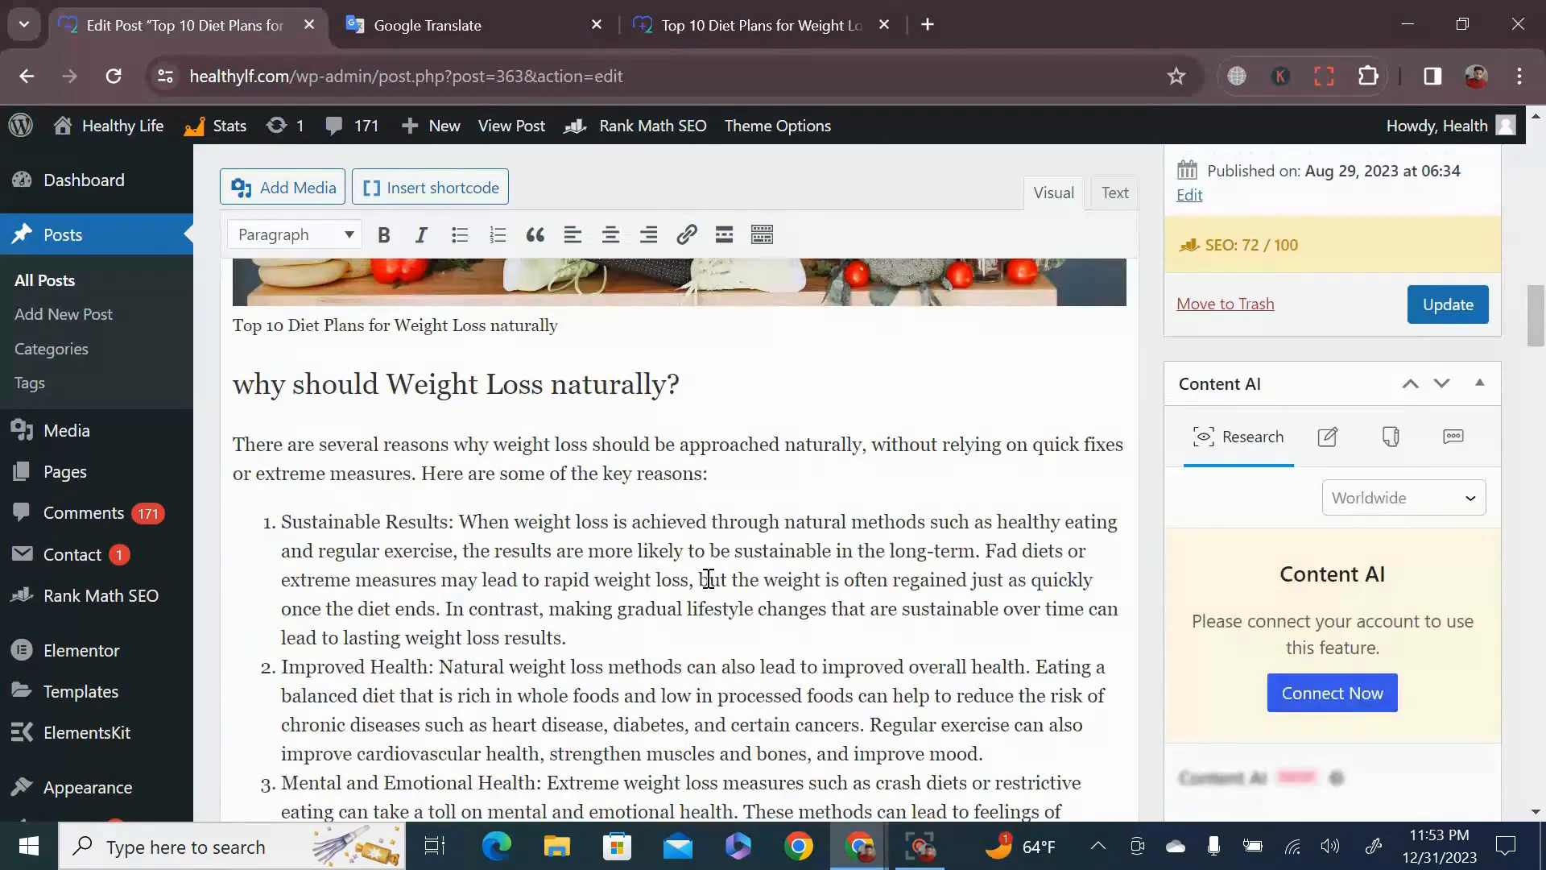
{"action": "scroll", "coordinate": [708, 578], "scroll_direction": "down", "scroll_amount": 20}
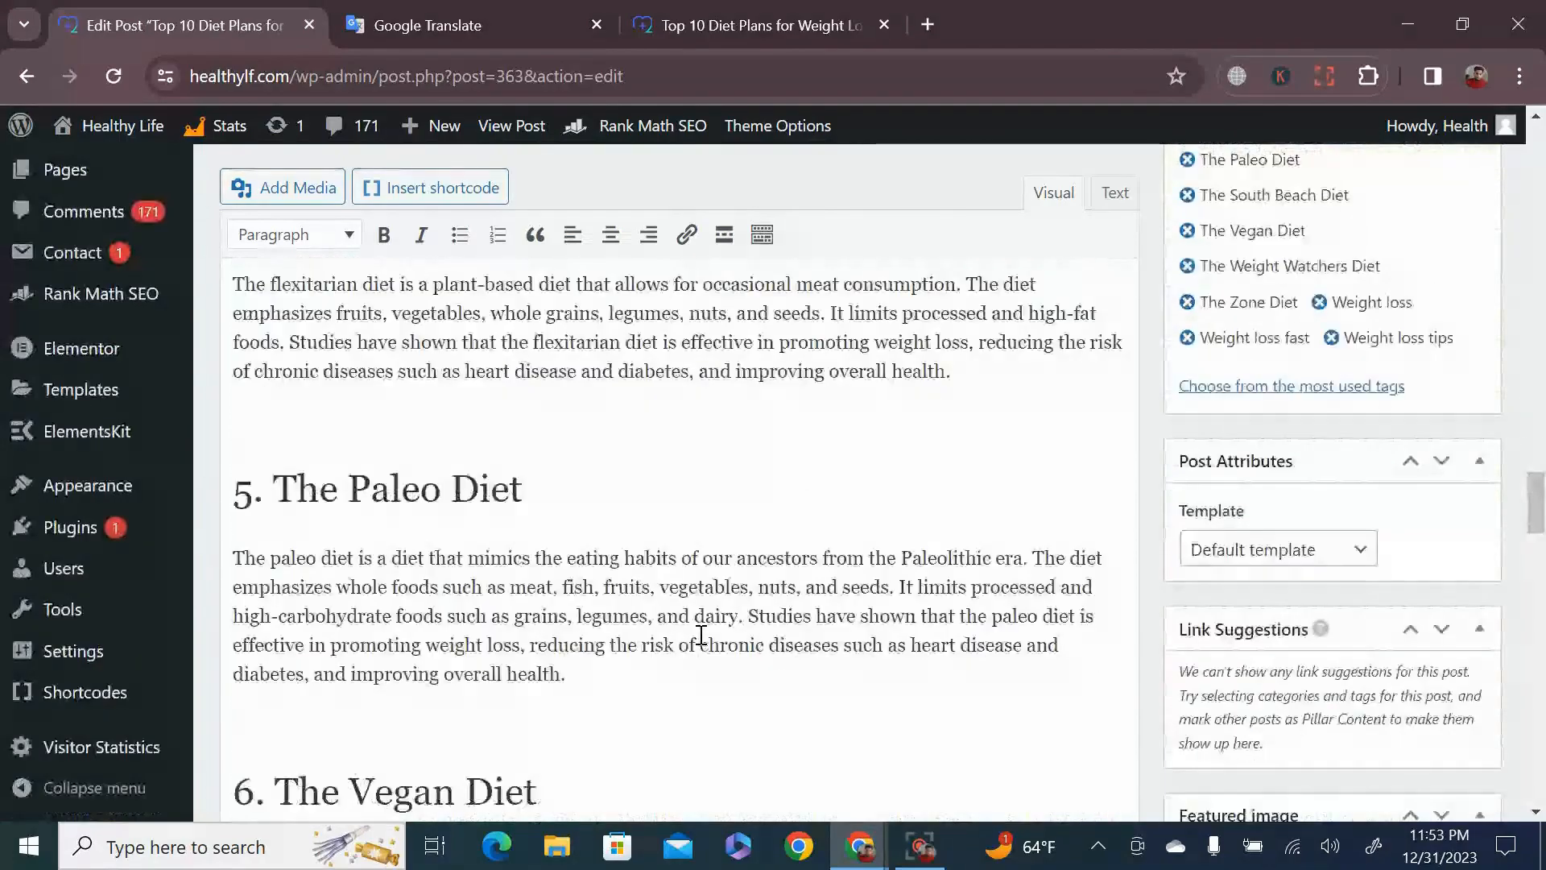
{"action": "scroll", "coordinate": [701, 636], "scroll_direction": "down", "scroll_amount": 20}
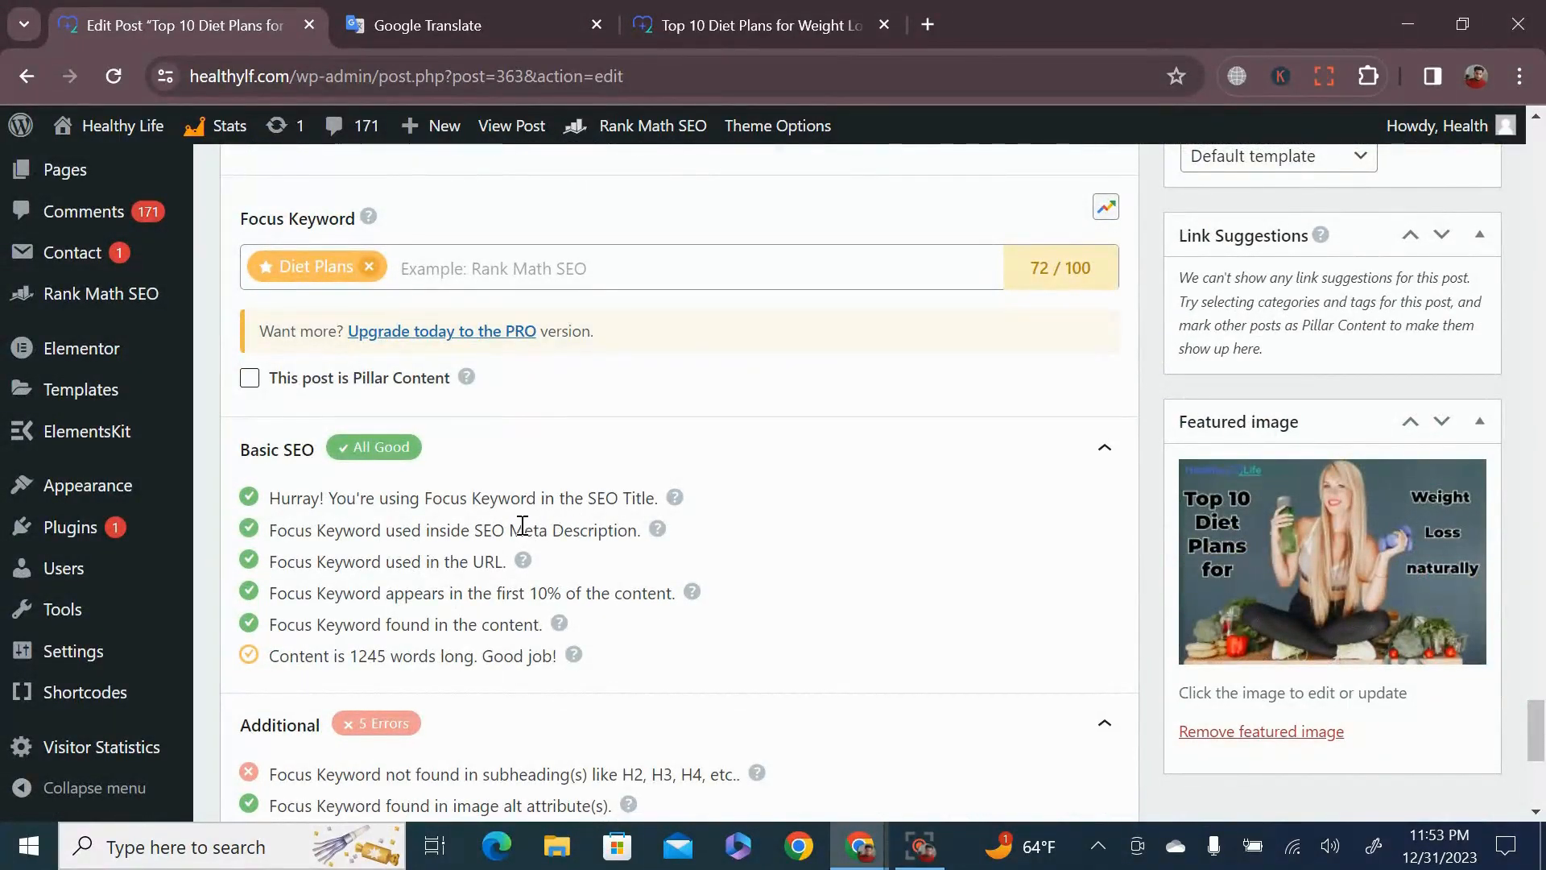
{"action": "scroll", "coordinate": [391, 558], "scroll_direction": "down", "scroll_amount": 4}
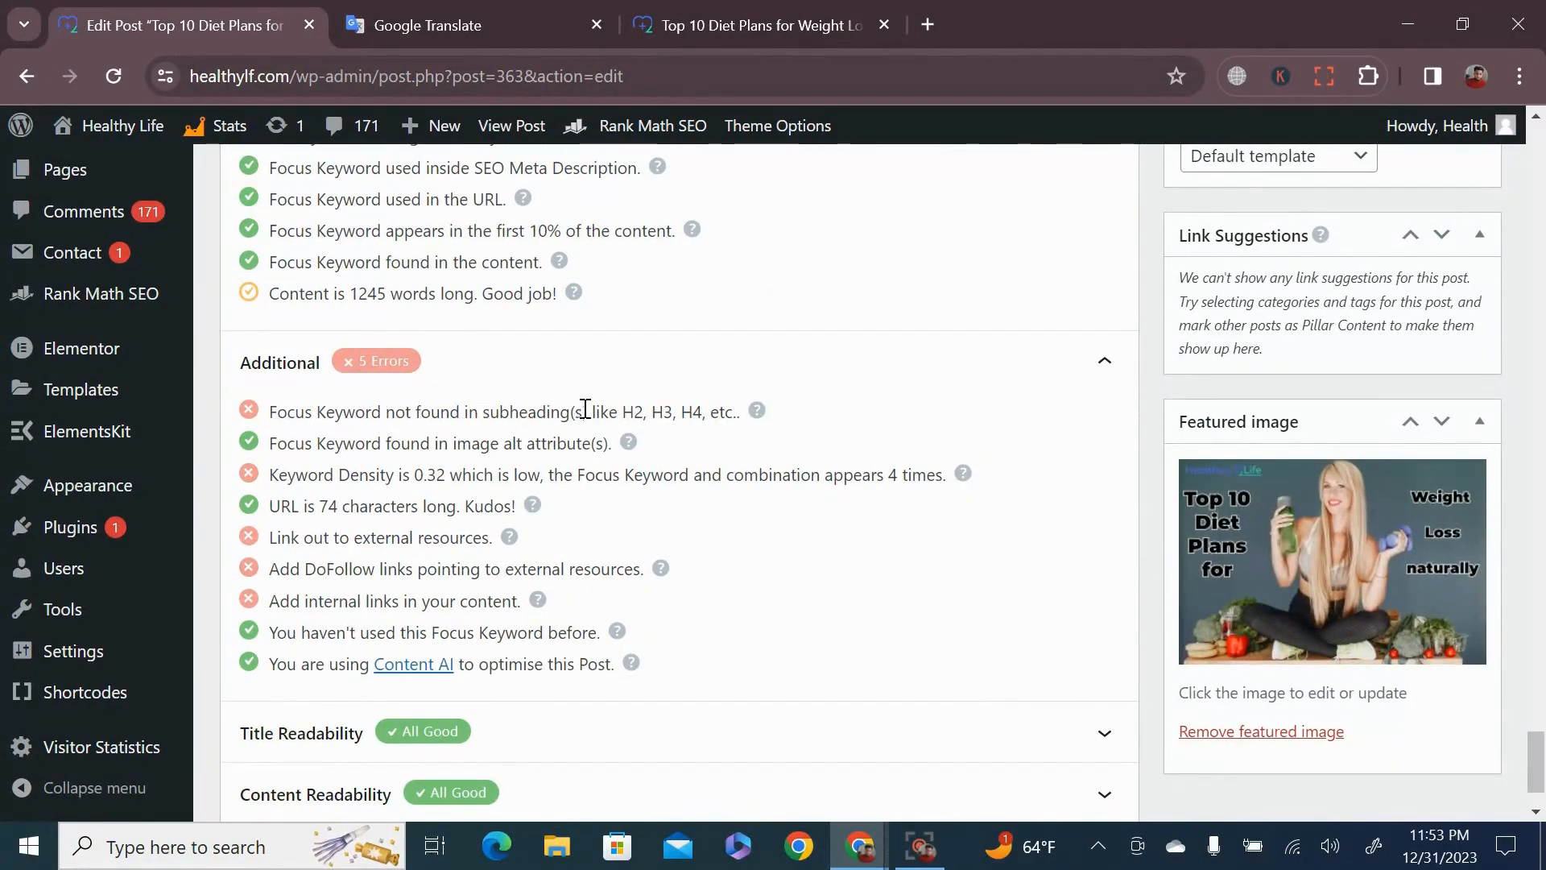
Step: Remove the word "Plans" from the "1. The Mediterranean Diet Plans" heading in the article
{"action": "scroll", "coordinate": [685, 484], "scroll_direction": "up", "scroll_amount": 20}
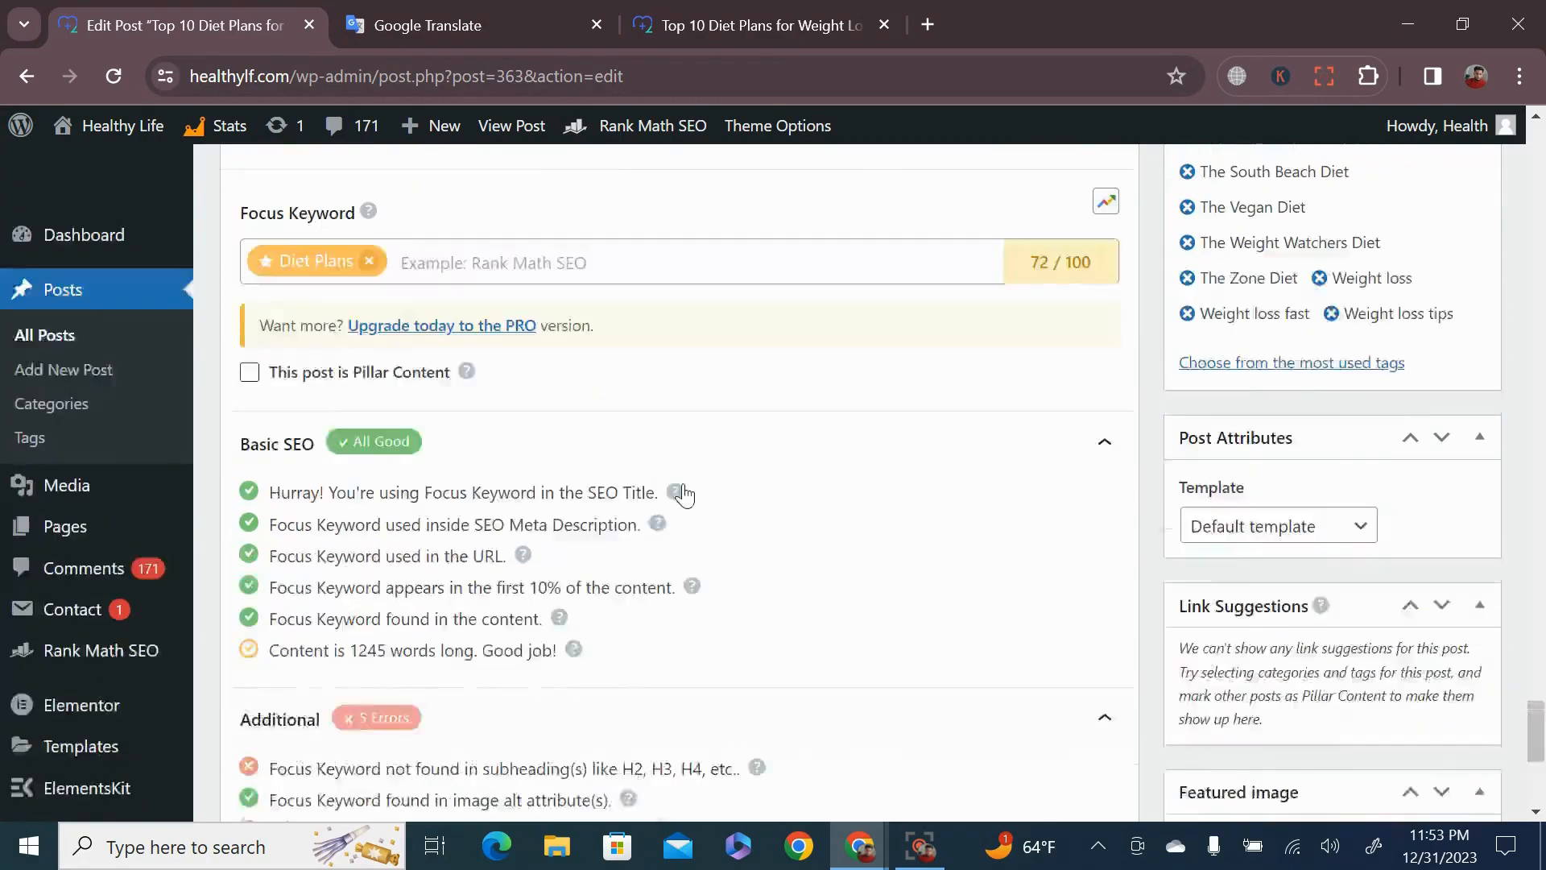
{"action": "scroll", "coordinate": [675, 590], "scroll_direction": "up", "scroll_amount": 15}
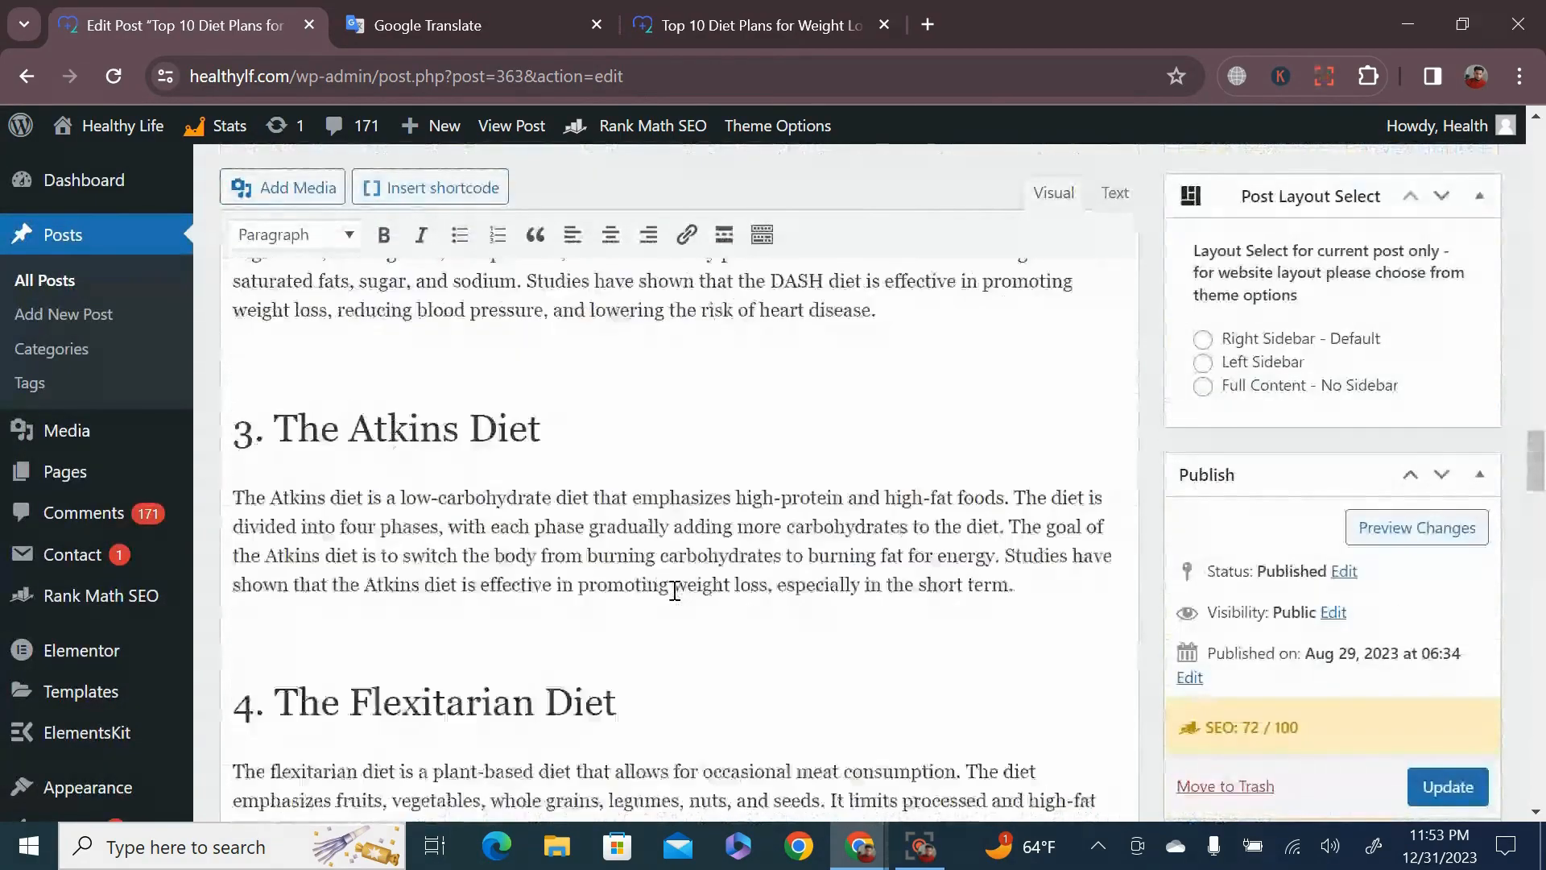
{"action": "scroll", "coordinate": [675, 627], "scroll_direction": "down", "scroll_amount": 1}
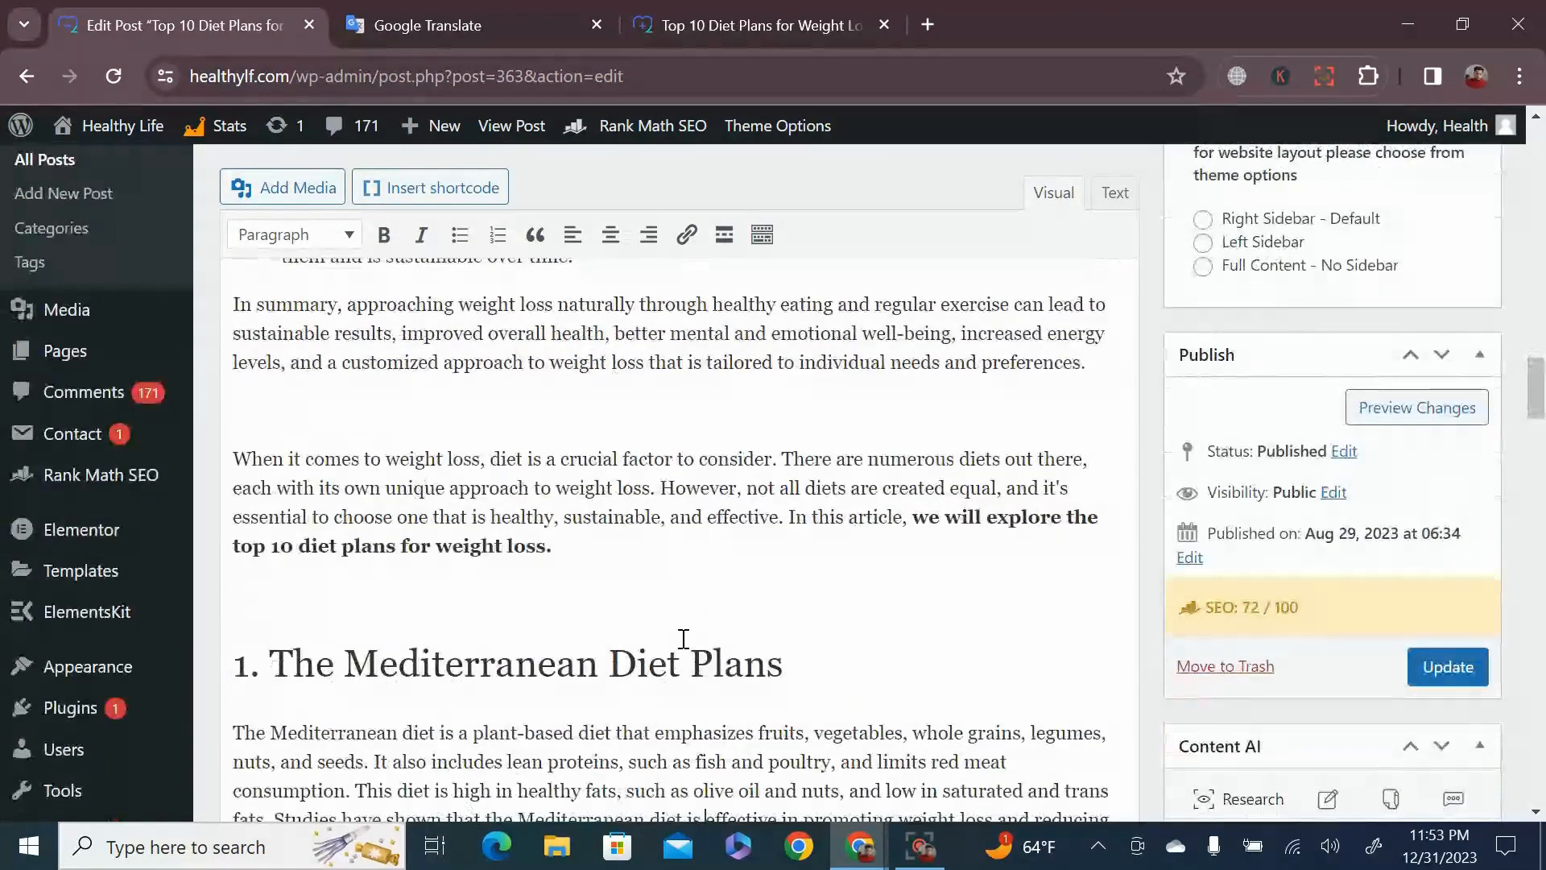
{"action": "left_click_drag", "start_coordinate": [690, 665], "coordinate": [815, 663]}
{"action": "key", "text": "BackSpace"}
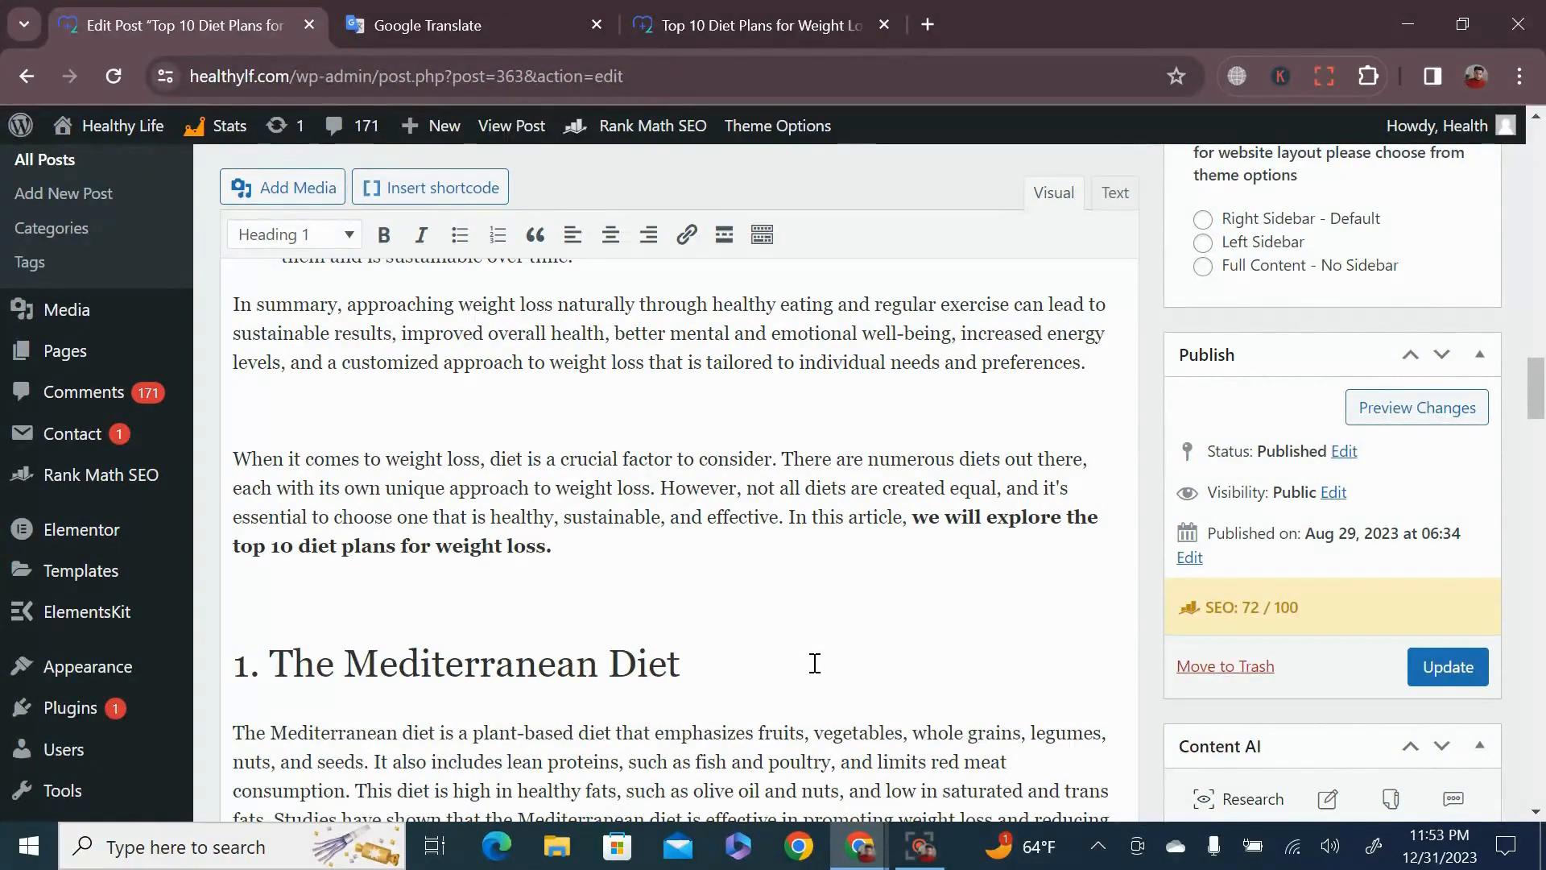
Step: Select the first sentence of the article's closing paragraph, below the "10. The Intermittent Fasting Diet" section
{"action": "scroll", "coordinate": [815, 663], "scroll_direction": "down", "scroll_amount": 3}
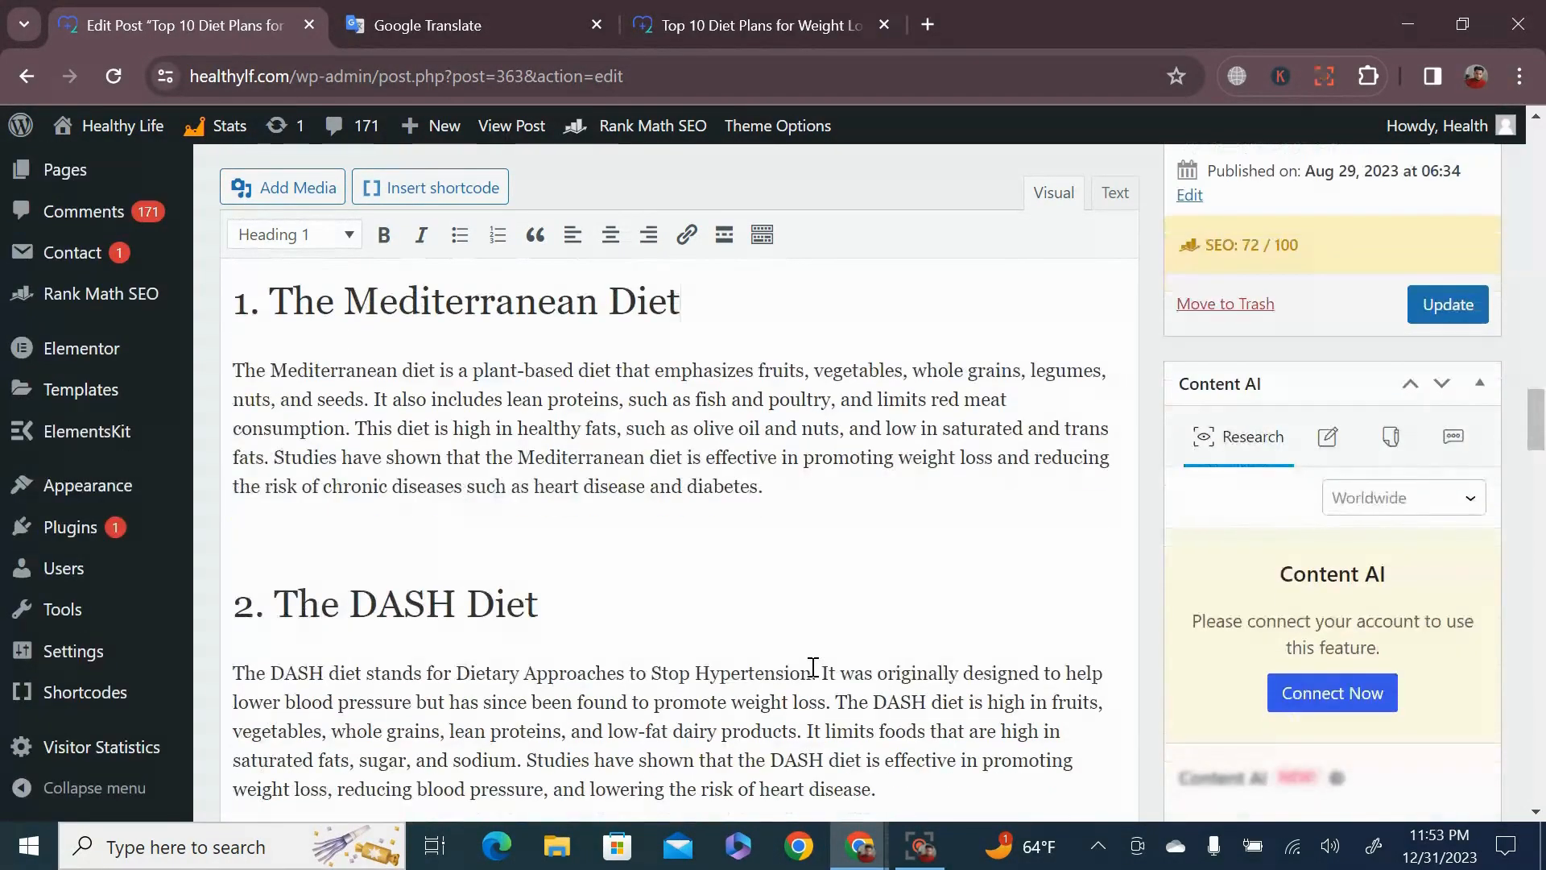
{"action": "scroll", "coordinate": [813, 667], "scroll_direction": "down", "scroll_amount": 6}
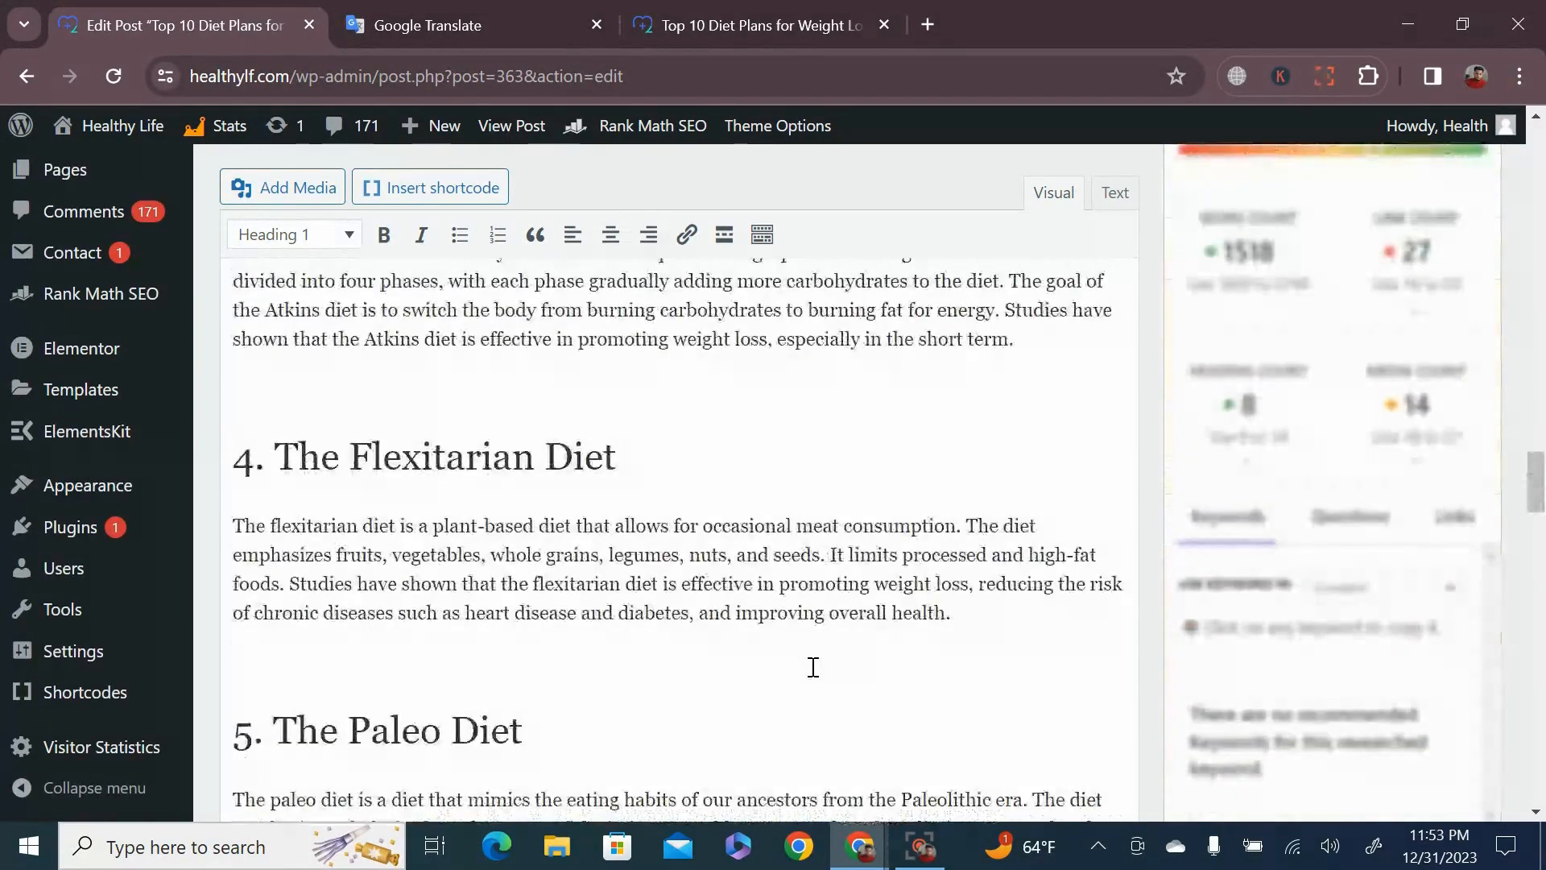
{"action": "scroll", "coordinate": [814, 667], "scroll_direction": "down", "scroll_amount": 7}
{"action": "scroll", "coordinate": [814, 667], "scroll_direction": "down", "scroll_amount": 10}
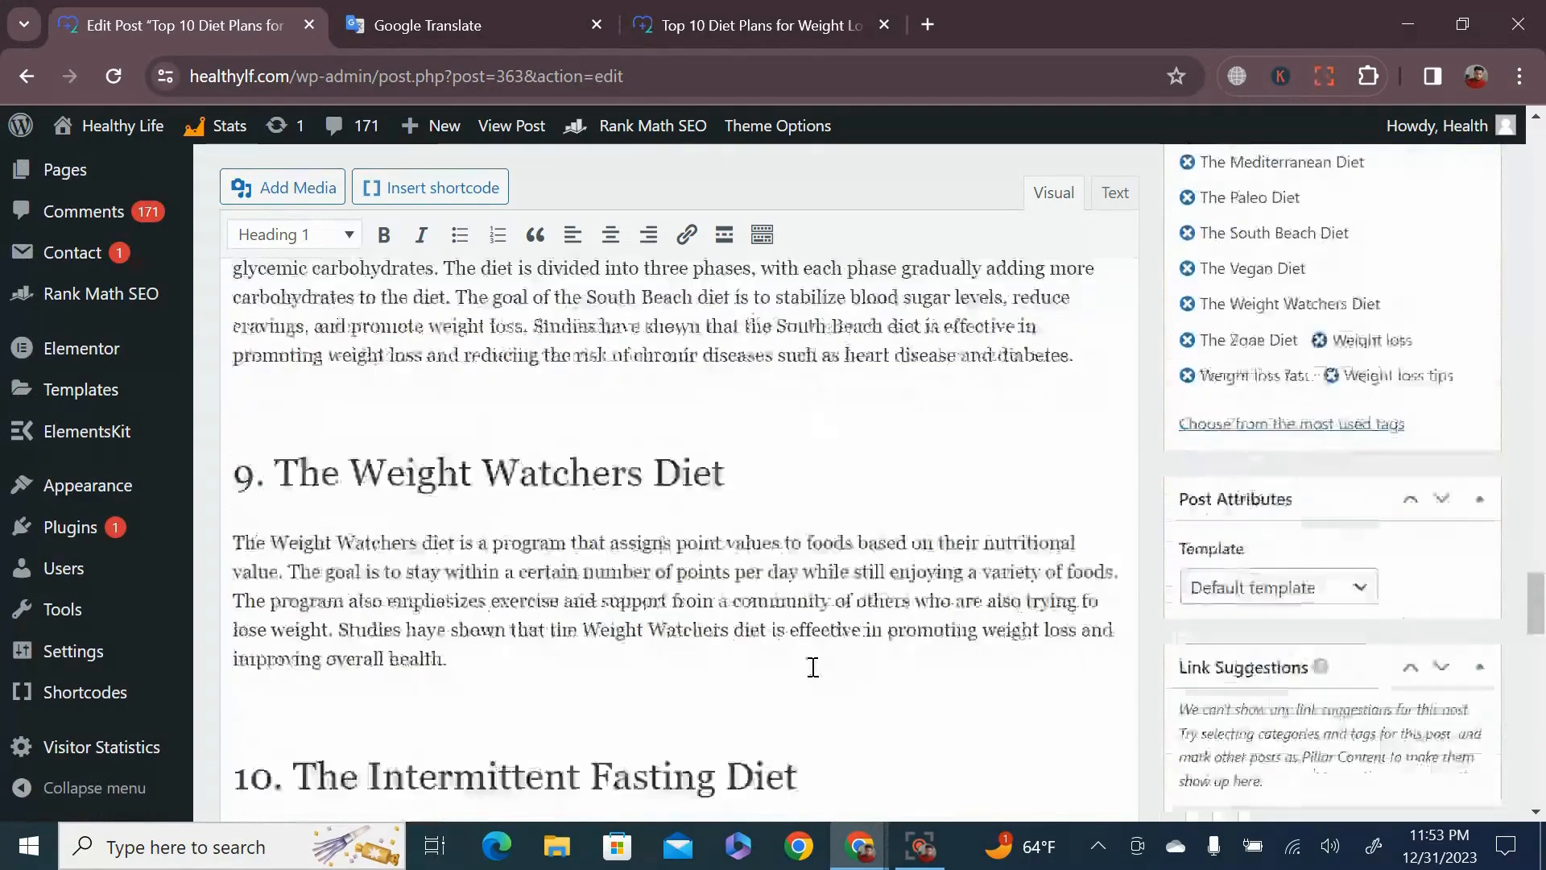
{"action": "scroll", "coordinate": [814, 667], "scroll_direction": "up", "scroll_amount": 1}
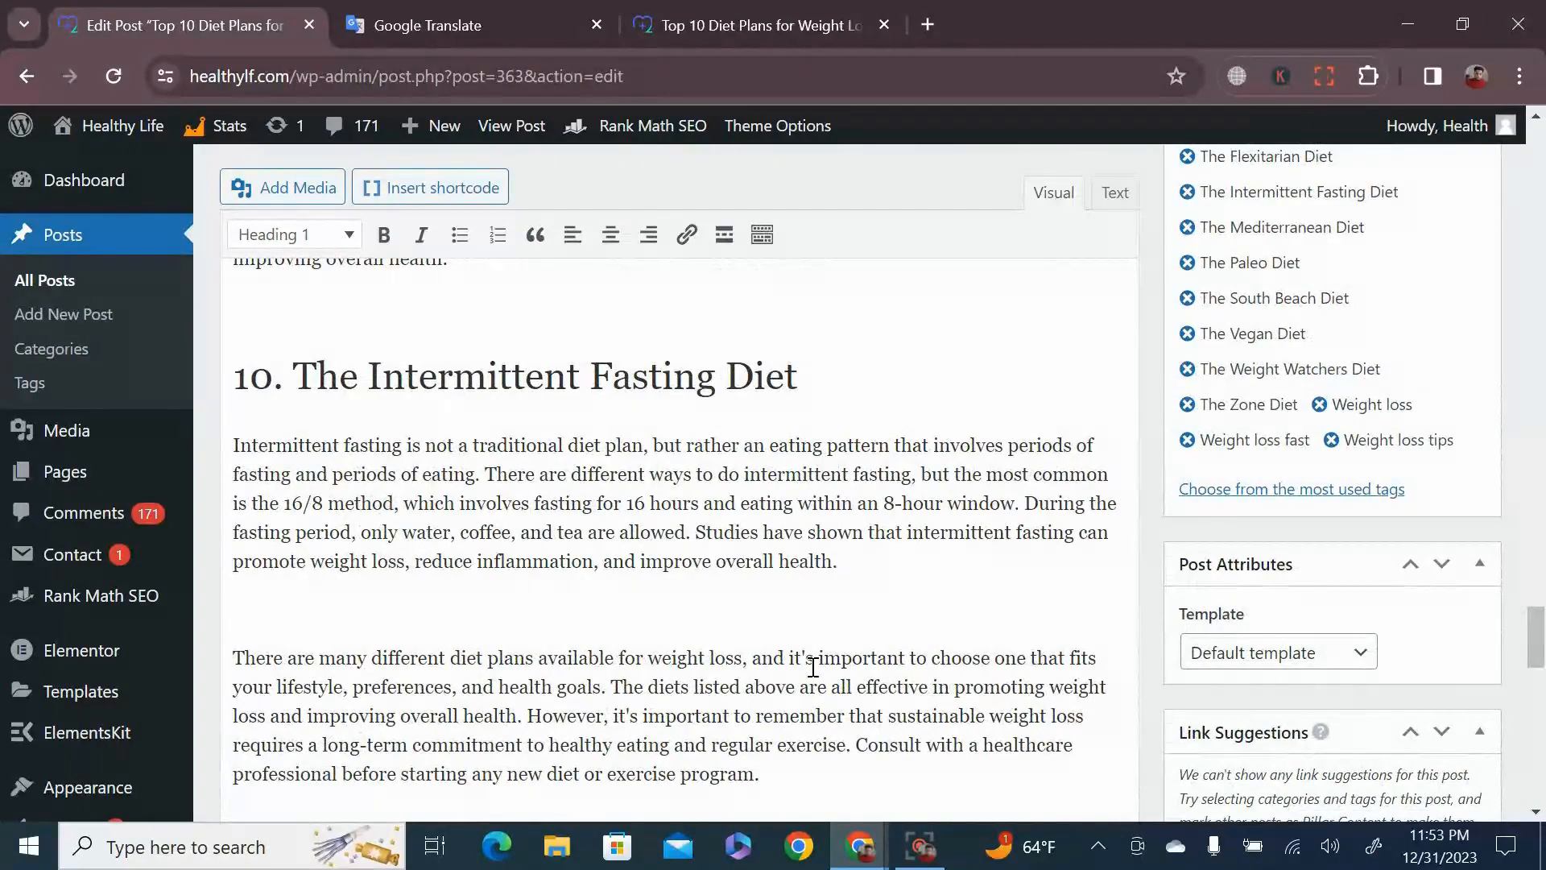
{"action": "scroll", "coordinate": [814, 667], "scroll_direction": "up", "scroll_amount": 1}
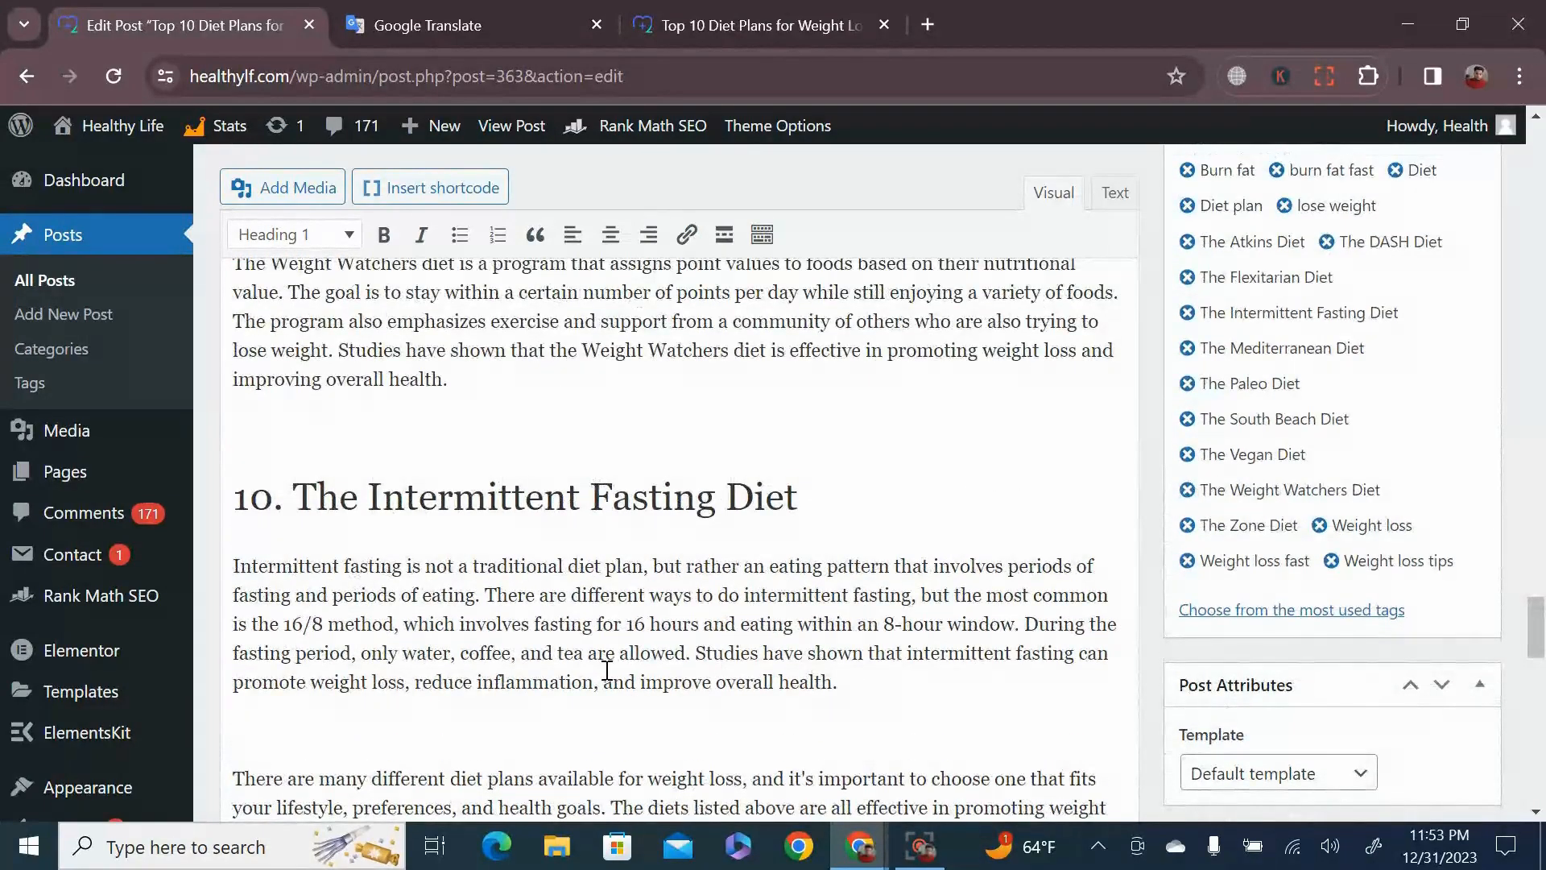
{"action": "scroll", "coordinate": [793, 667], "scroll_direction": "down", "scroll_amount": 2}
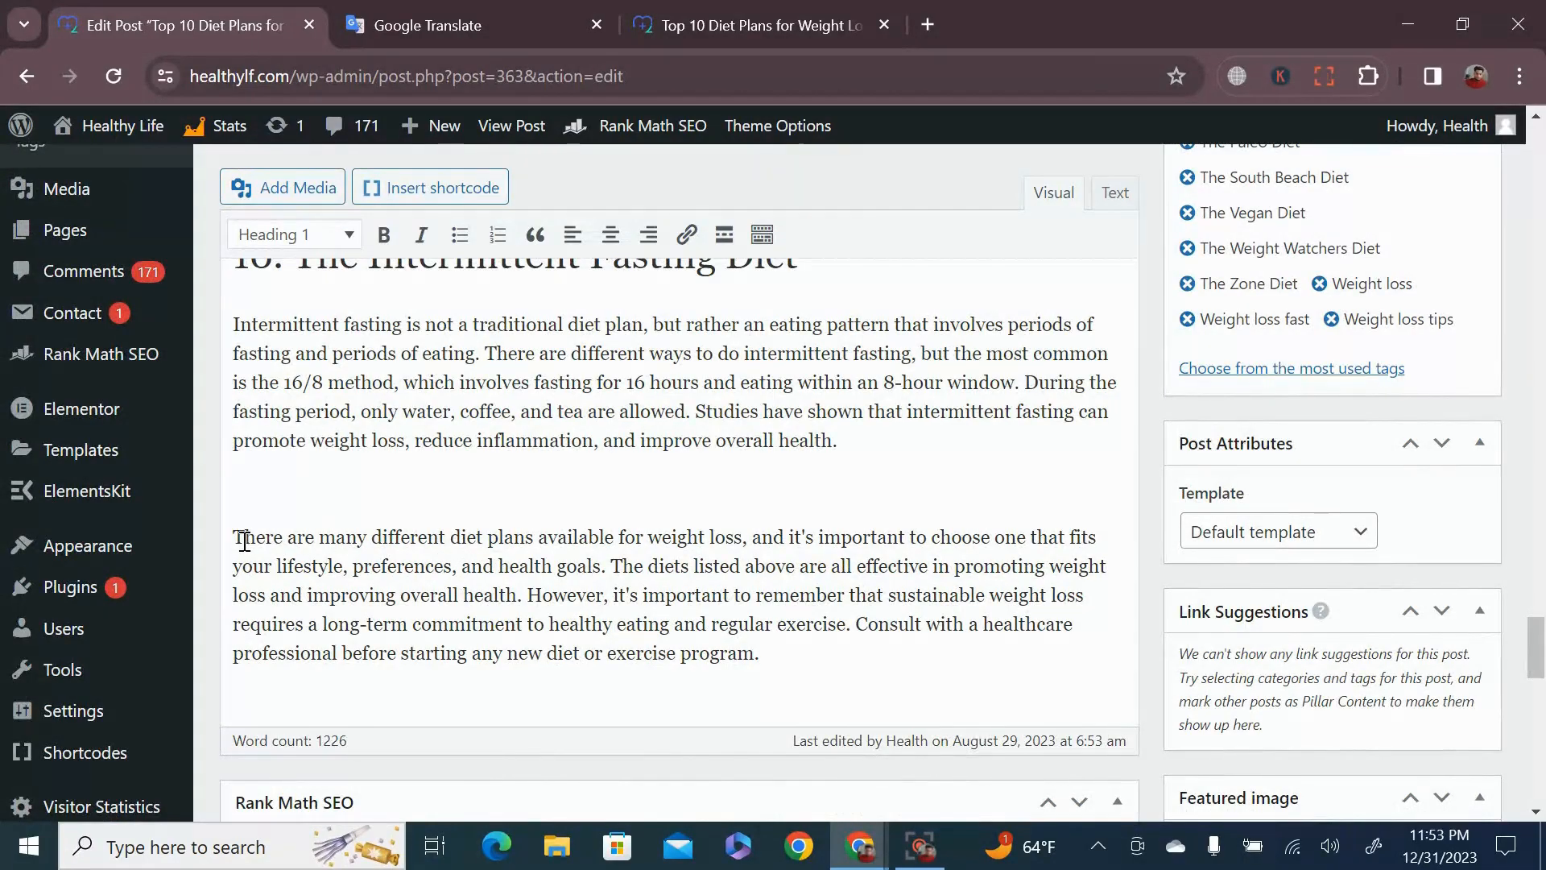
{"action": "mouse_move", "coordinate": [239, 541]}
{"action": "left_mouse_down"}
{"action": "mouse_move", "coordinate": [588, 543]}
{"action": "mouse_move", "coordinate": [616, 572]}
{"action": "left_mouse_up"}
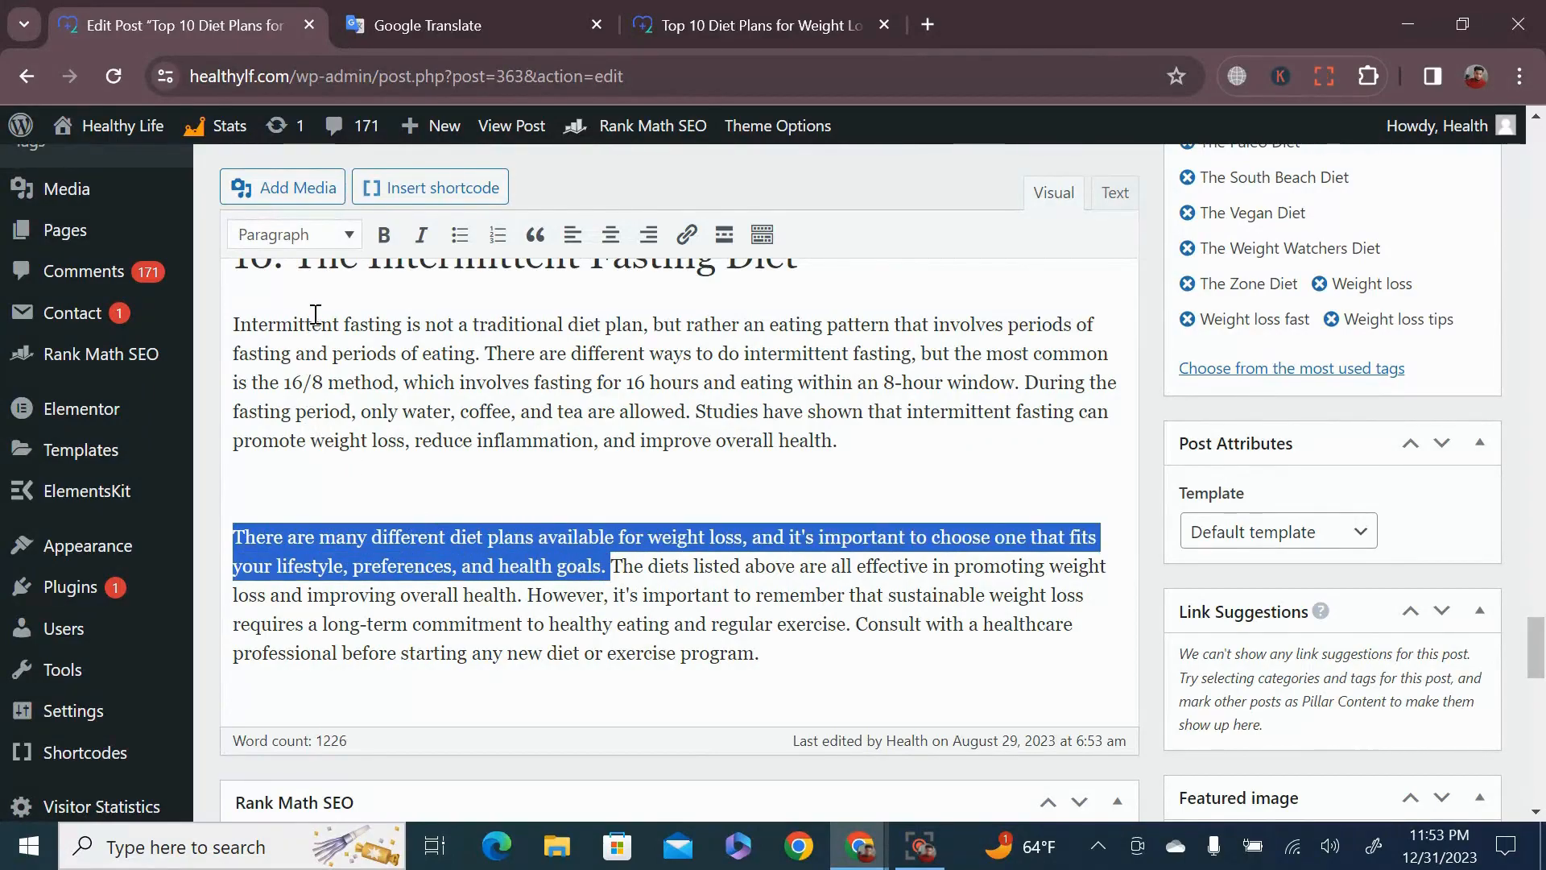
Step: Try the Heading 6 format on the closing paragraph and undo it
{"action": "left_click", "coordinate": [314, 234]}
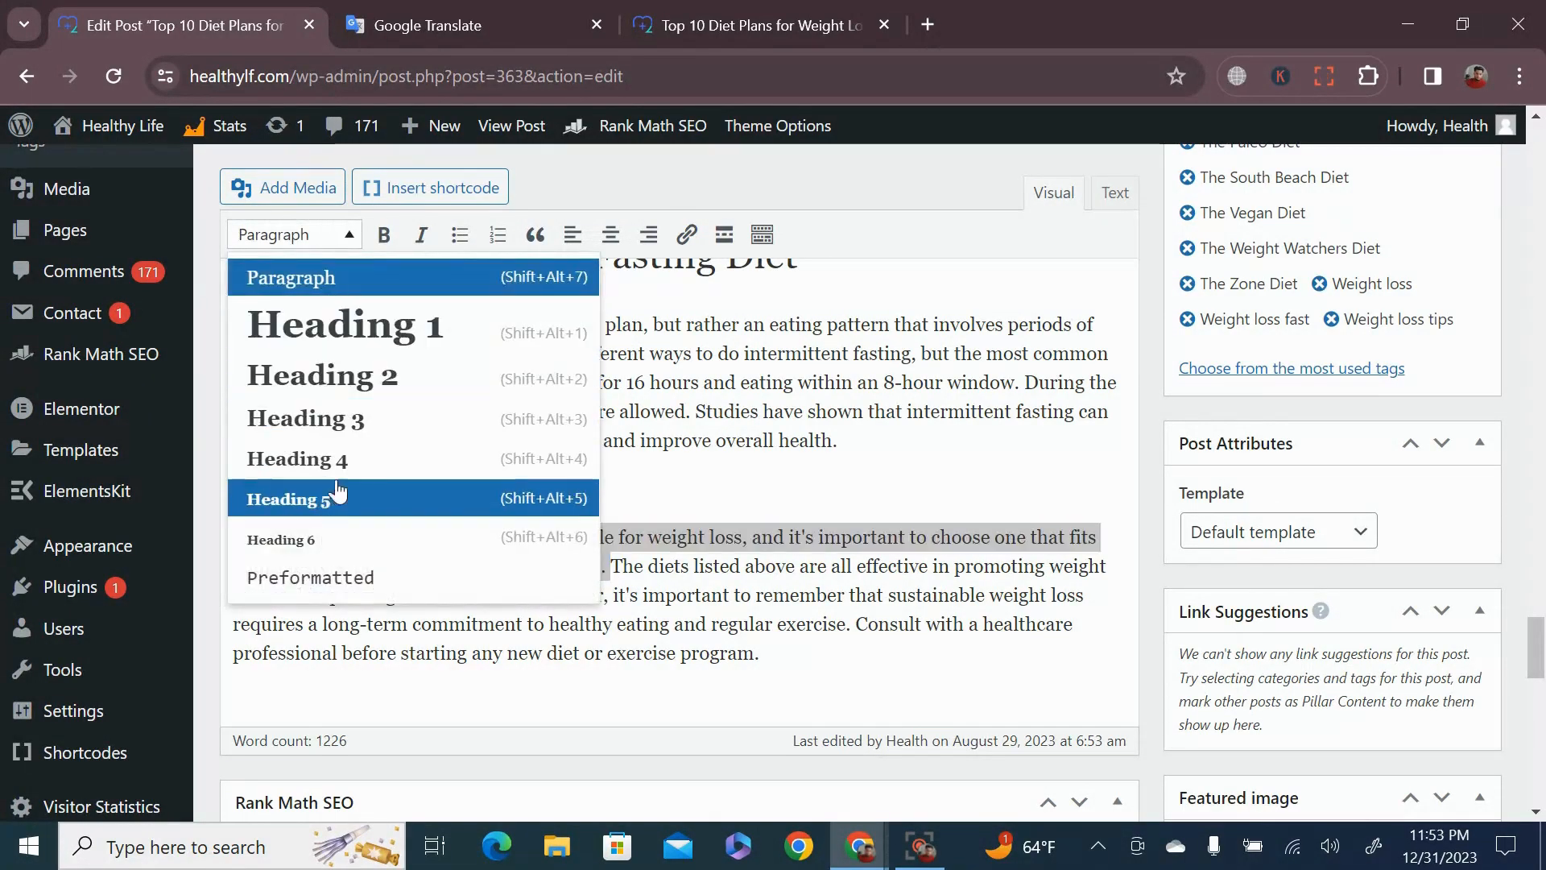
{"action": "left_click", "coordinate": [330, 544]}
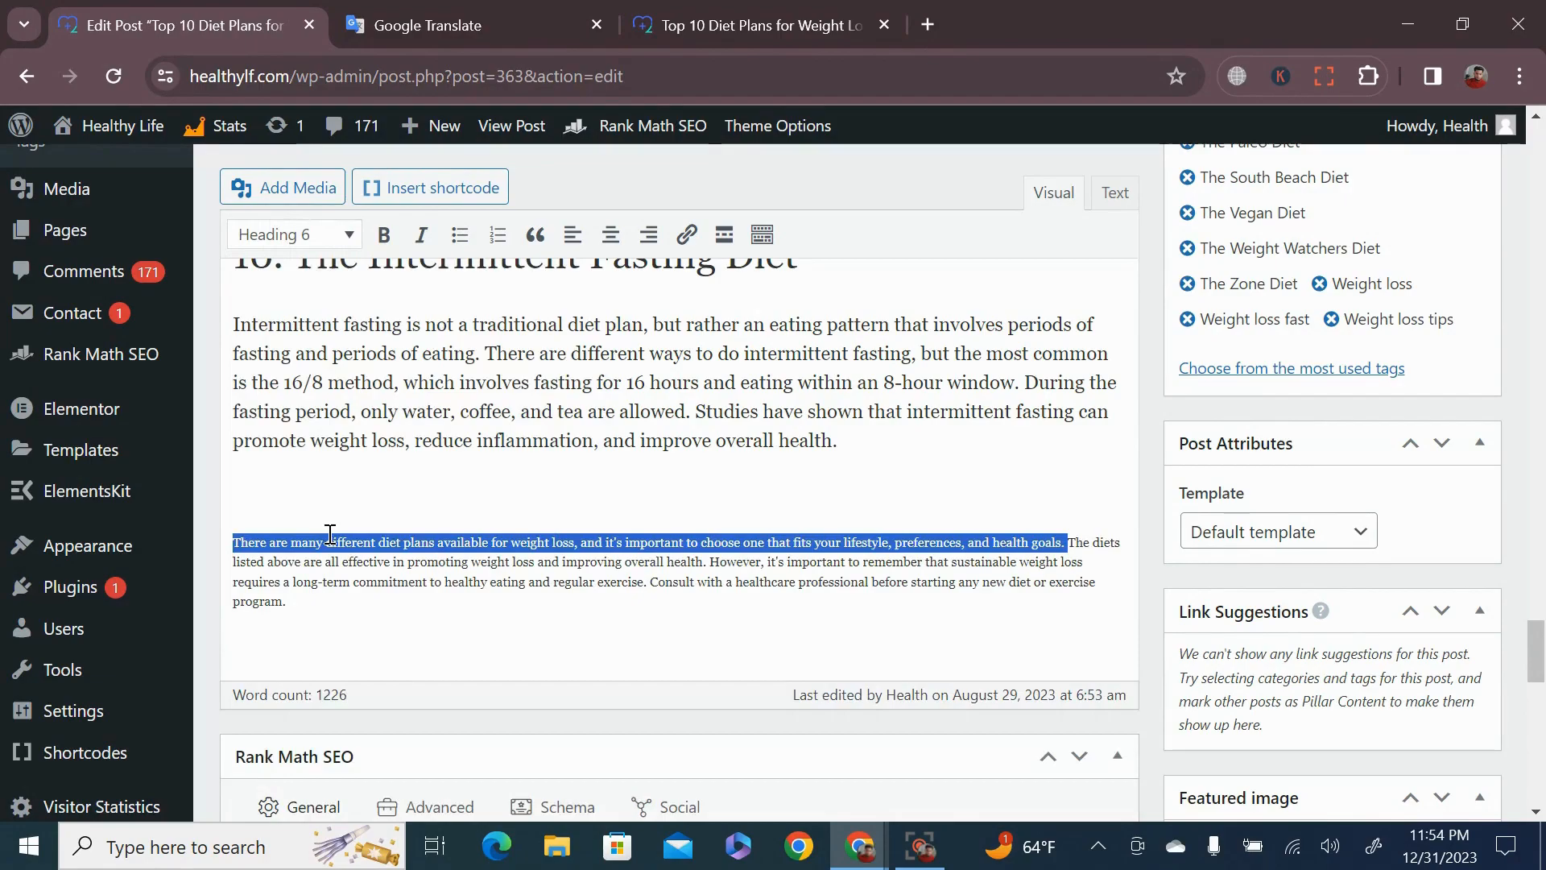
{"action": "key", "text": "ctrl+z"}
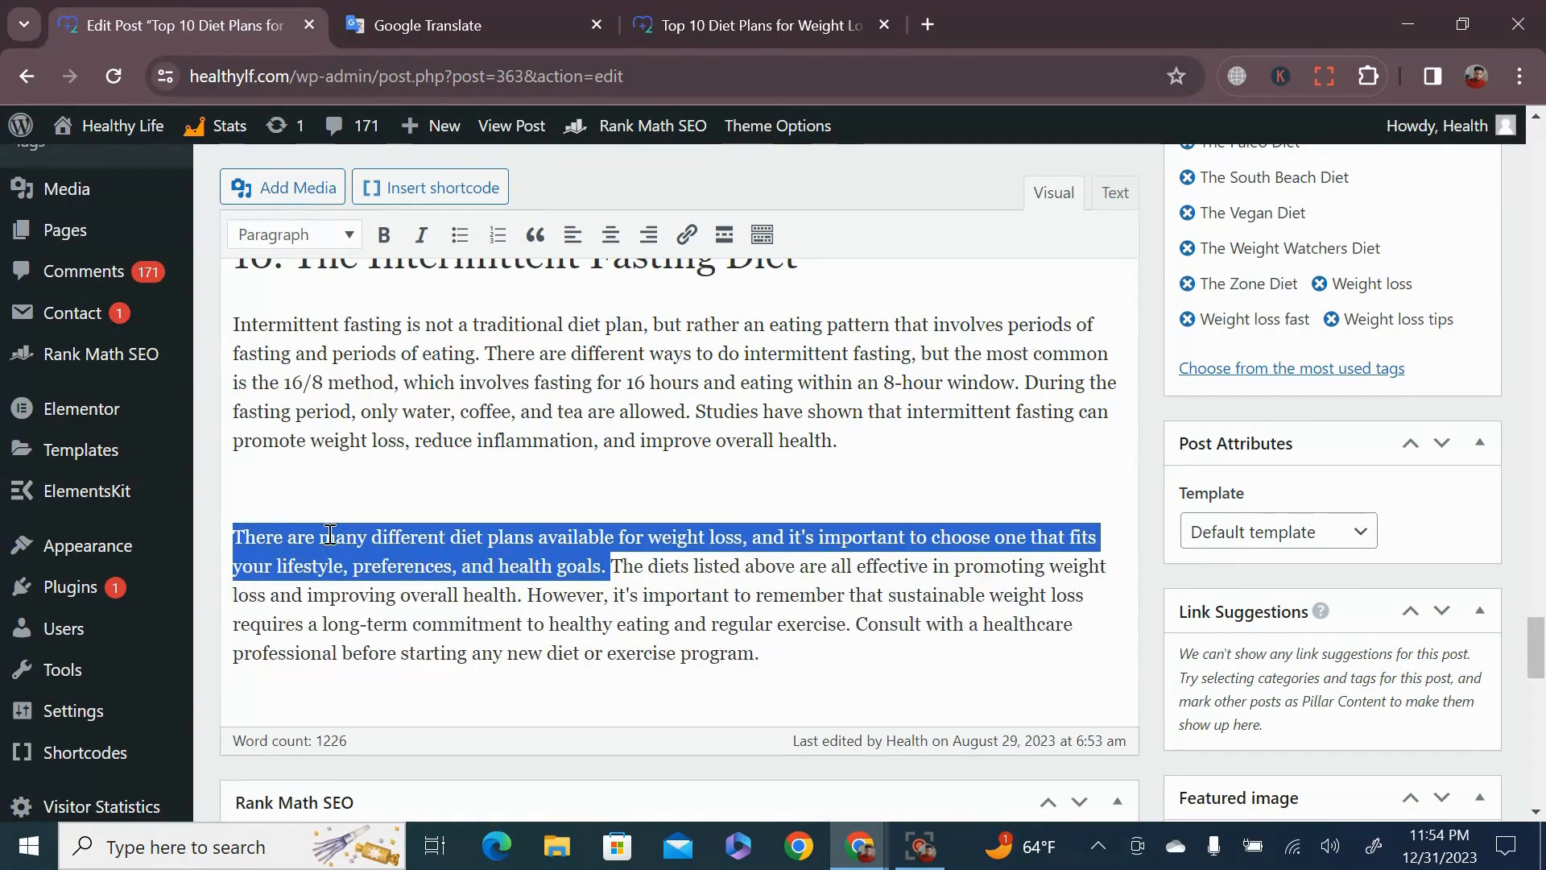
Step: Format the article's closing paragraph, starting "There are many different diet plans", as Heading 4
{"action": "left_click", "coordinate": [294, 235]}
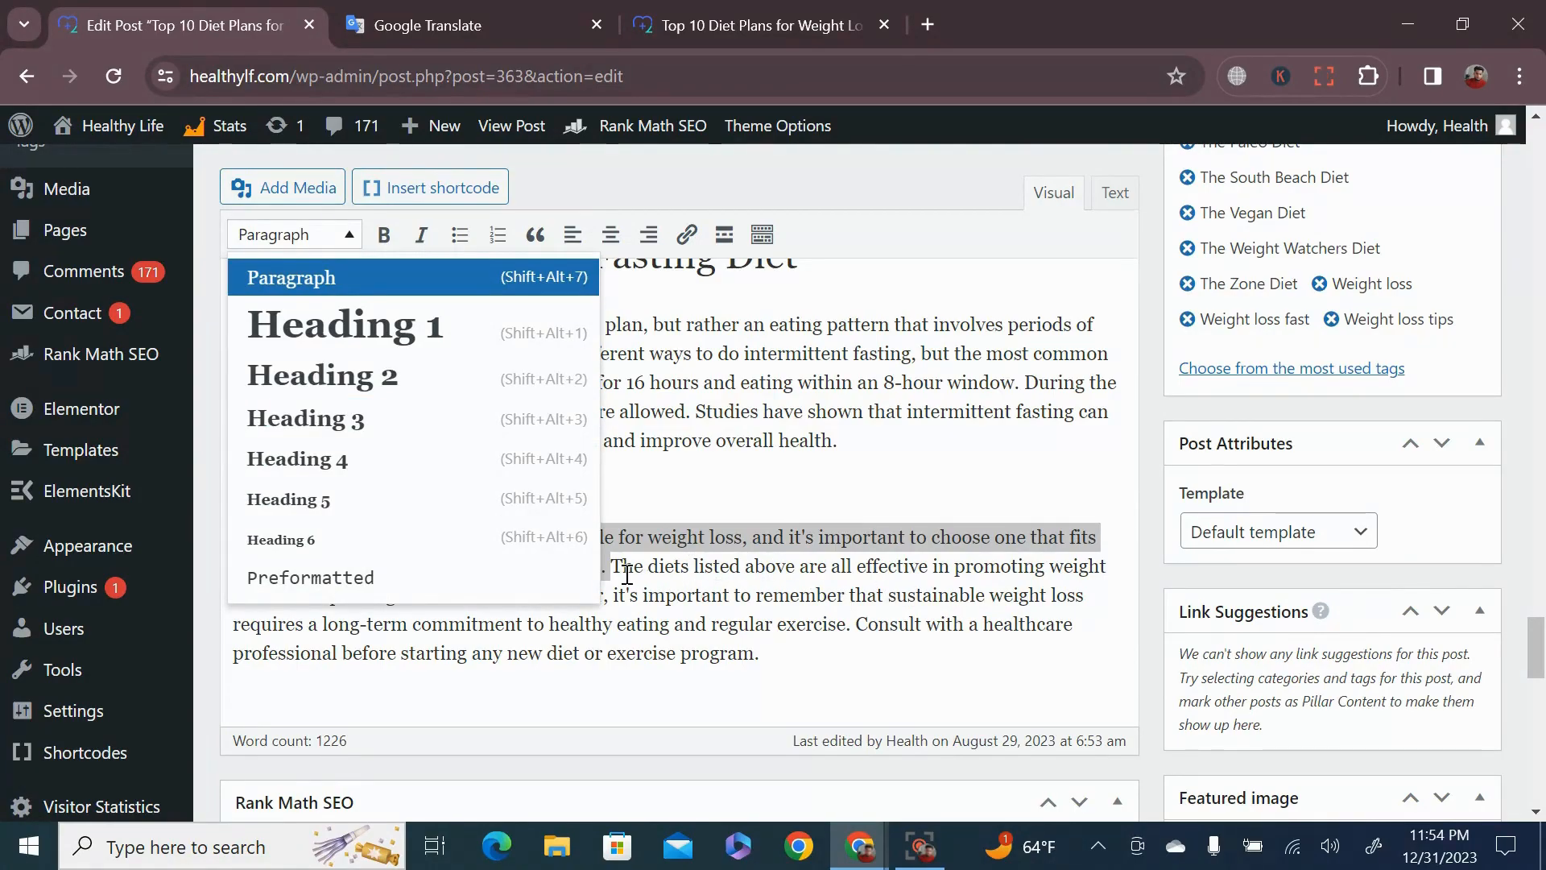
{"action": "left_click", "coordinate": [333, 460]}
{"action": "left_click", "coordinate": [653, 596]}
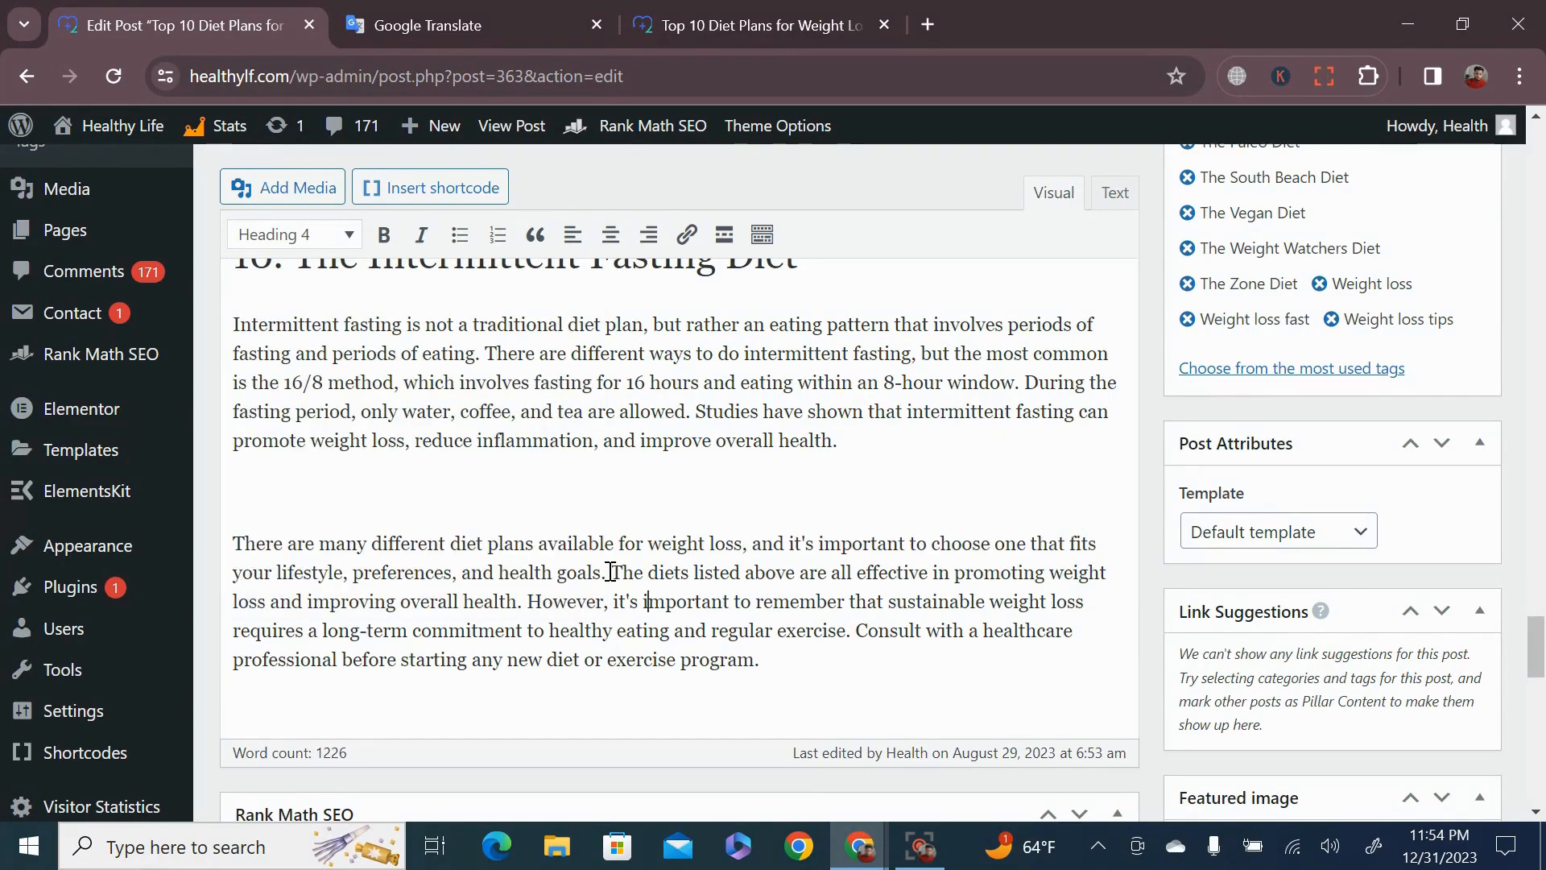
Step: Examine the Rank Math score and the Additional checks for subheadings, keyword density, and external and internal links
{"action": "scroll", "coordinate": [624, 568], "scroll_direction": "down", "scroll_amount": 5}
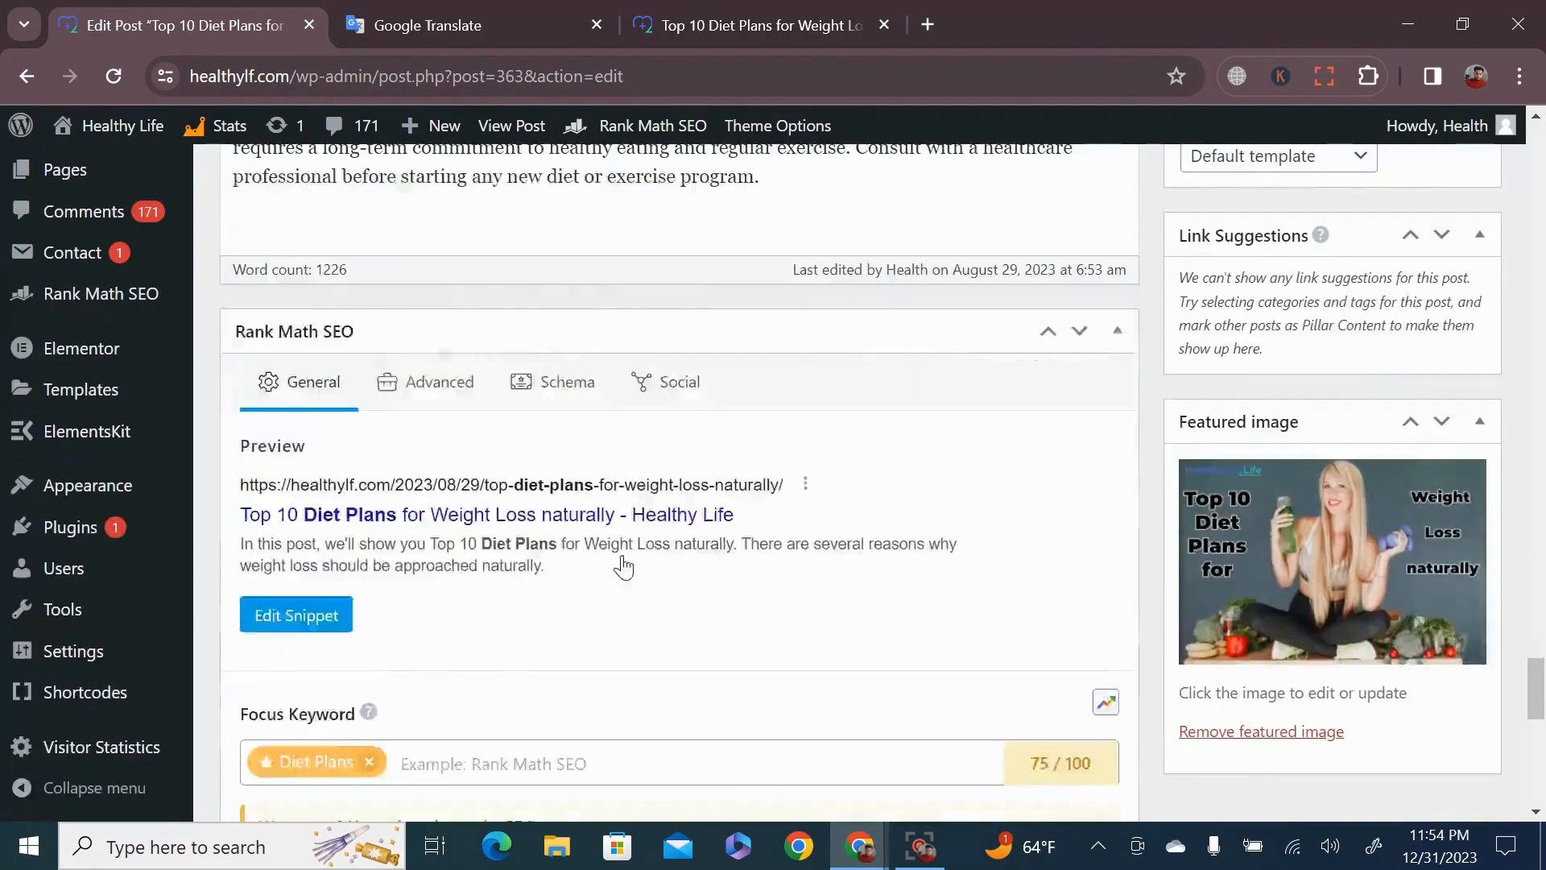
{"action": "scroll", "coordinate": [624, 564], "scroll_direction": "down", "scroll_amount": 10}
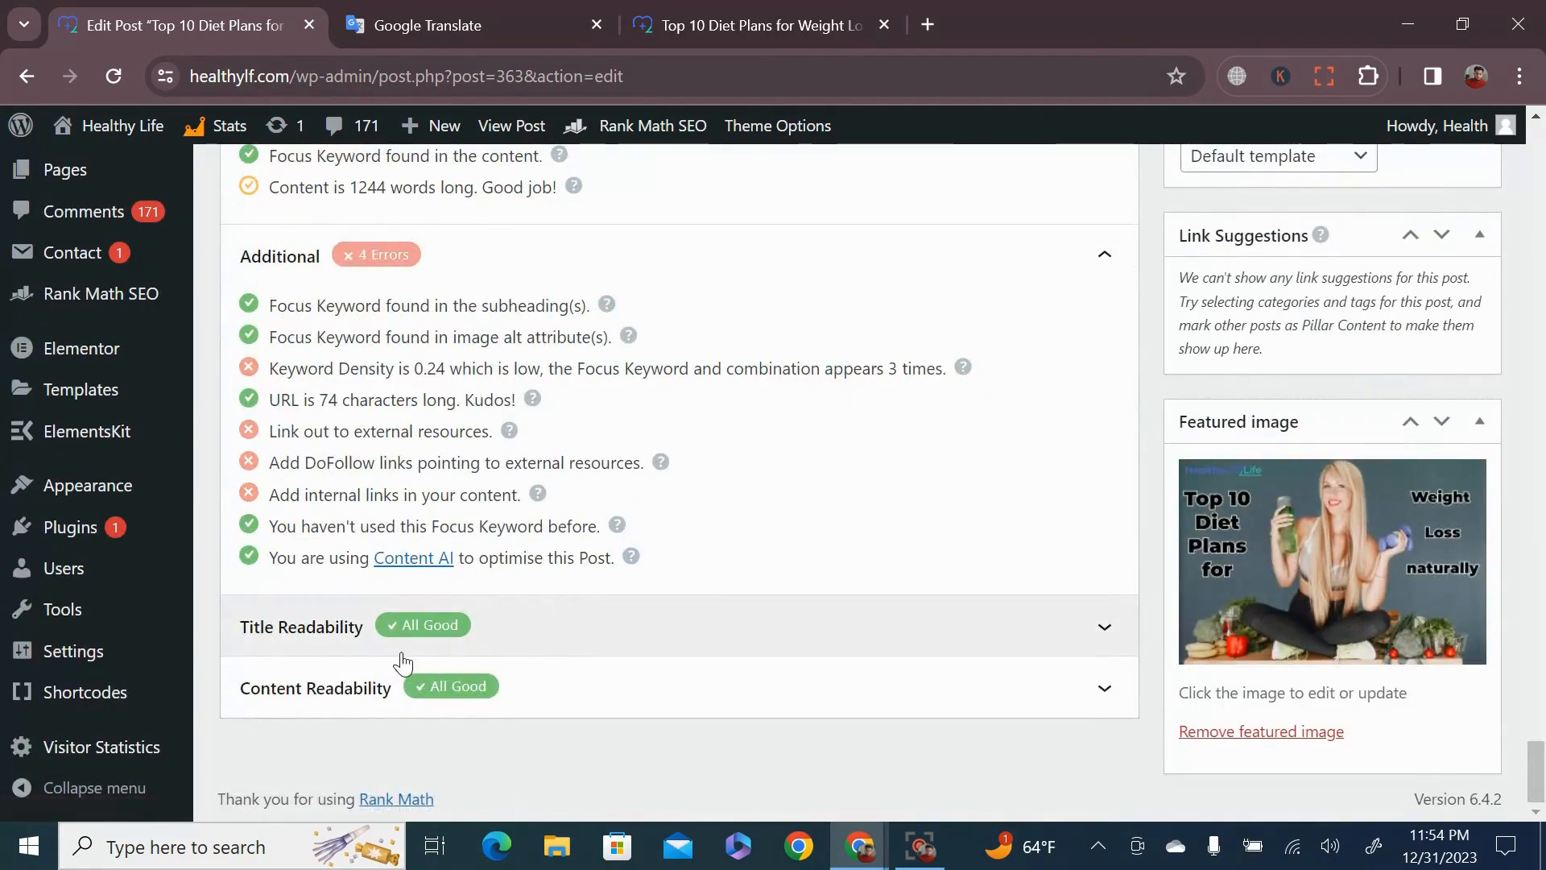
{"action": "scroll", "coordinate": [403, 664], "scroll_direction": "up", "scroll_amount": 1}
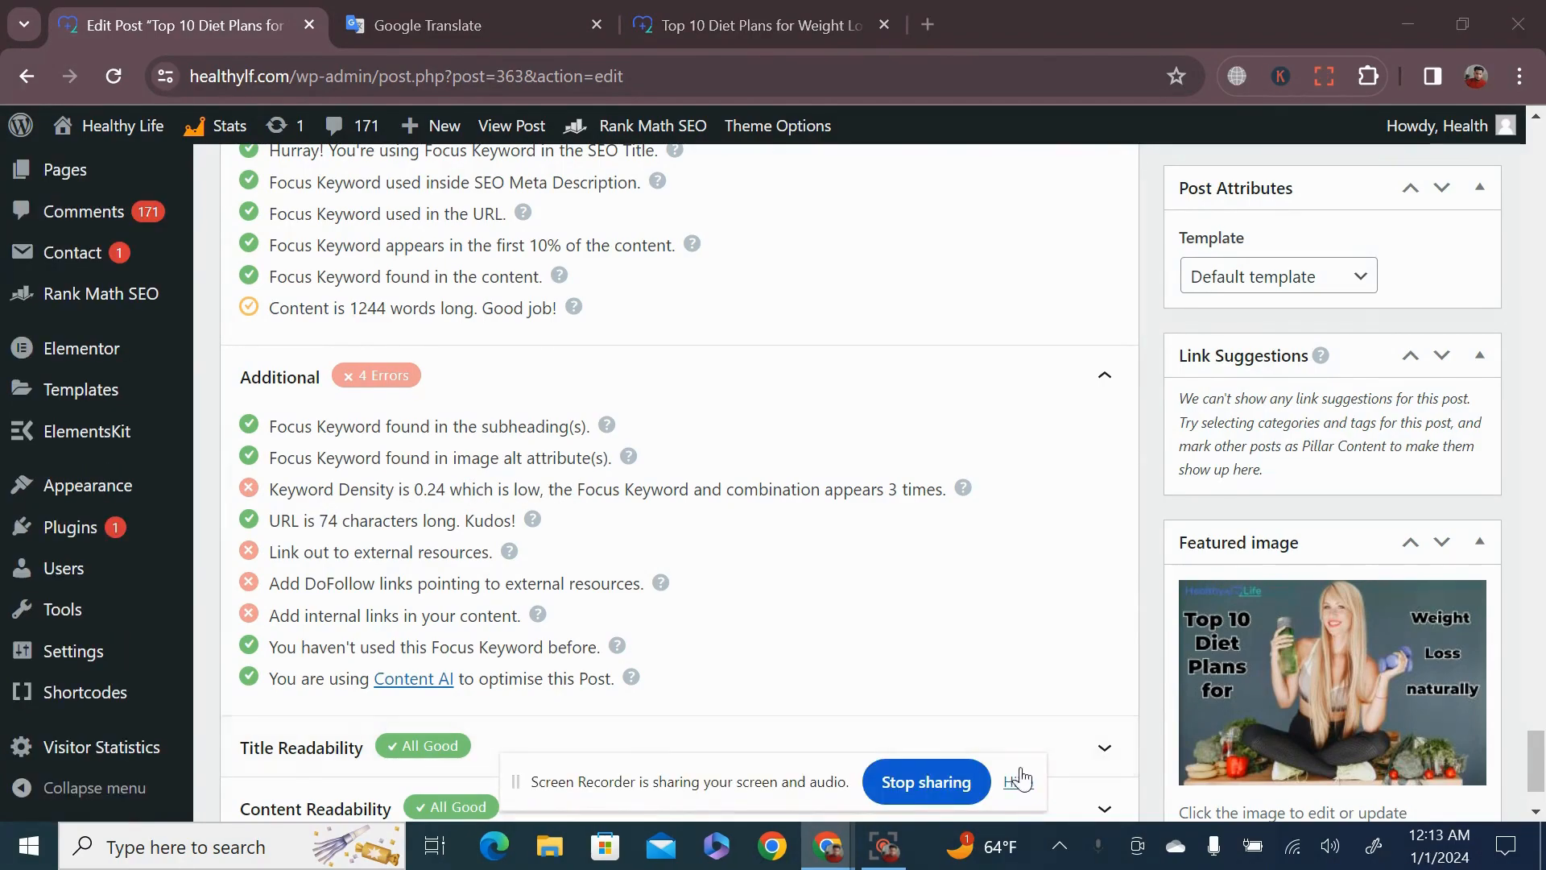
{"action": "left_click", "coordinate": [1018, 781]}
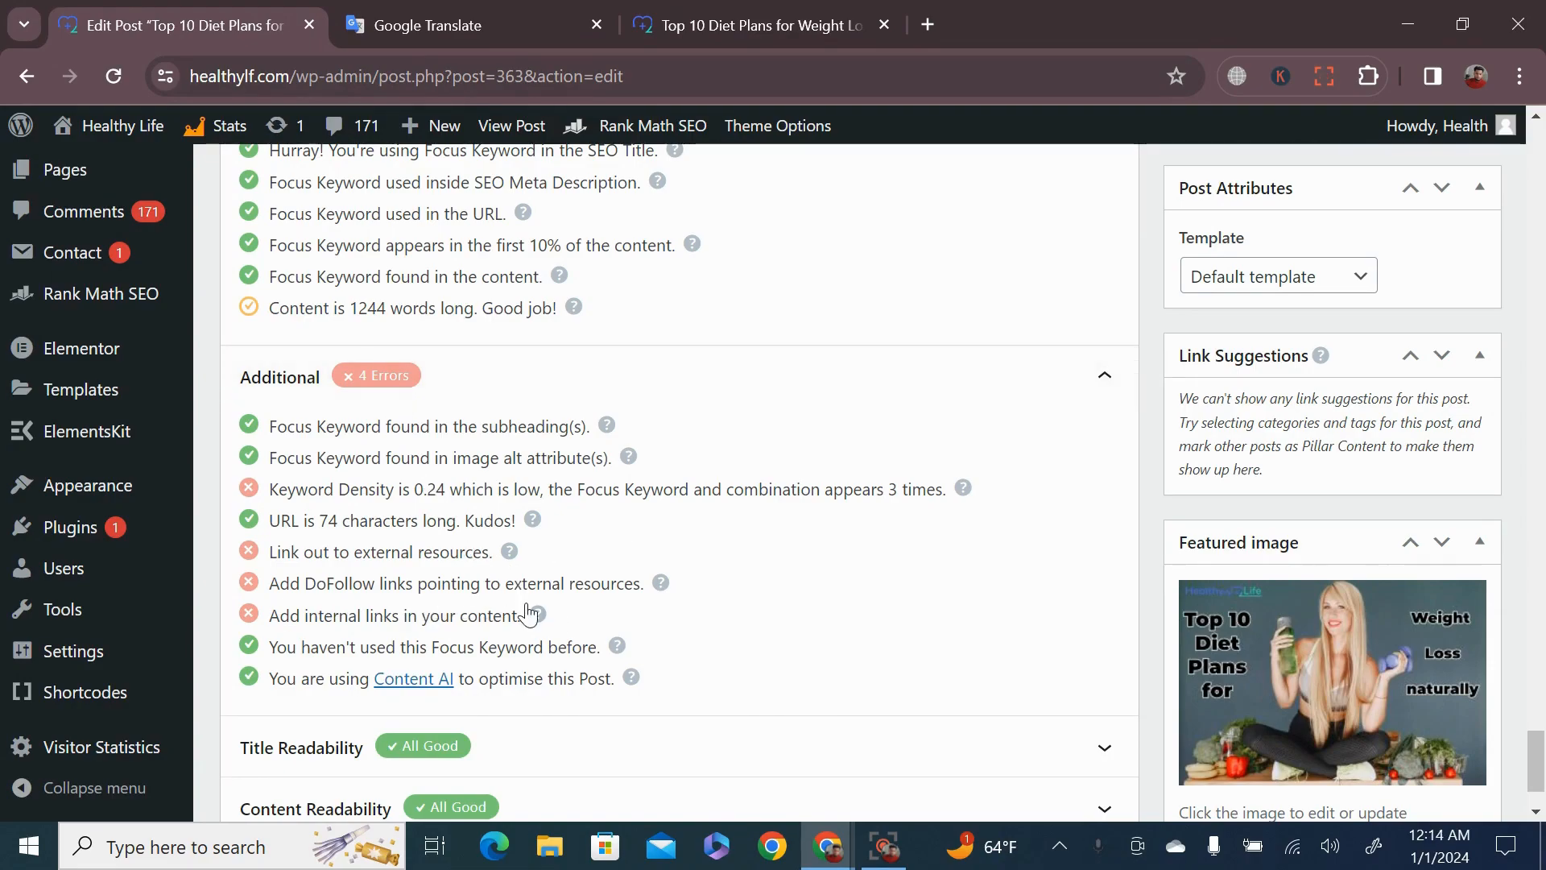
{"action": "scroll", "coordinate": [680, 637], "scroll_direction": "up", "scroll_amount": 4}
{"action": "scroll", "coordinate": [678, 634], "scroll_direction": "up", "scroll_amount": 12}
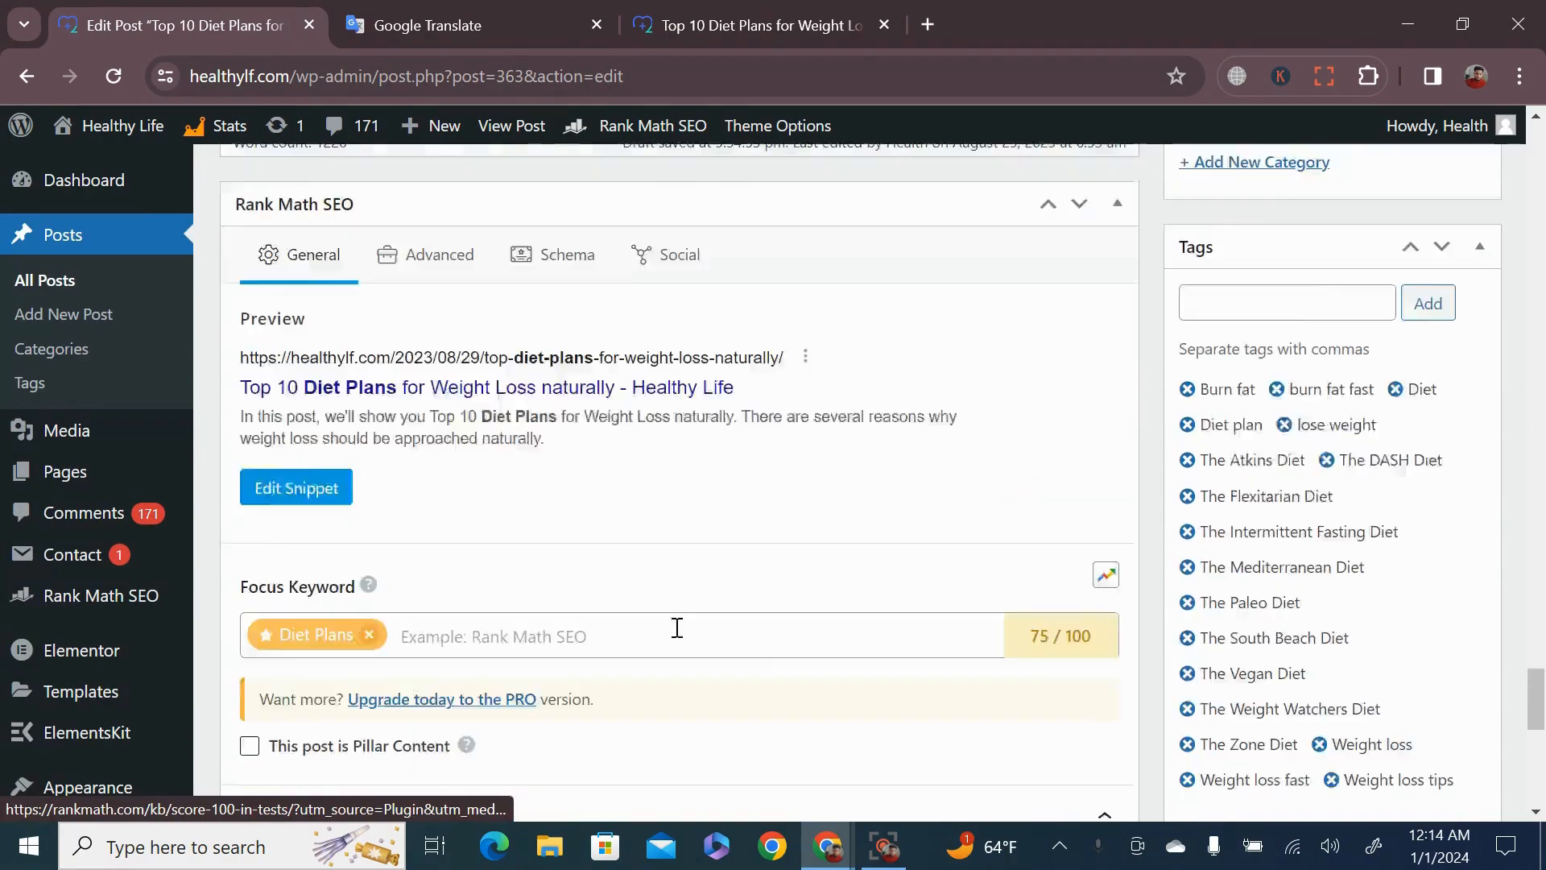
Step: Select the word "fasting" after "which involves" in the "10. The Intermittent Fasting Diet" paragraph
{"action": "scroll", "coordinate": [669, 588], "scroll_direction": "down", "scroll_amount": 4}
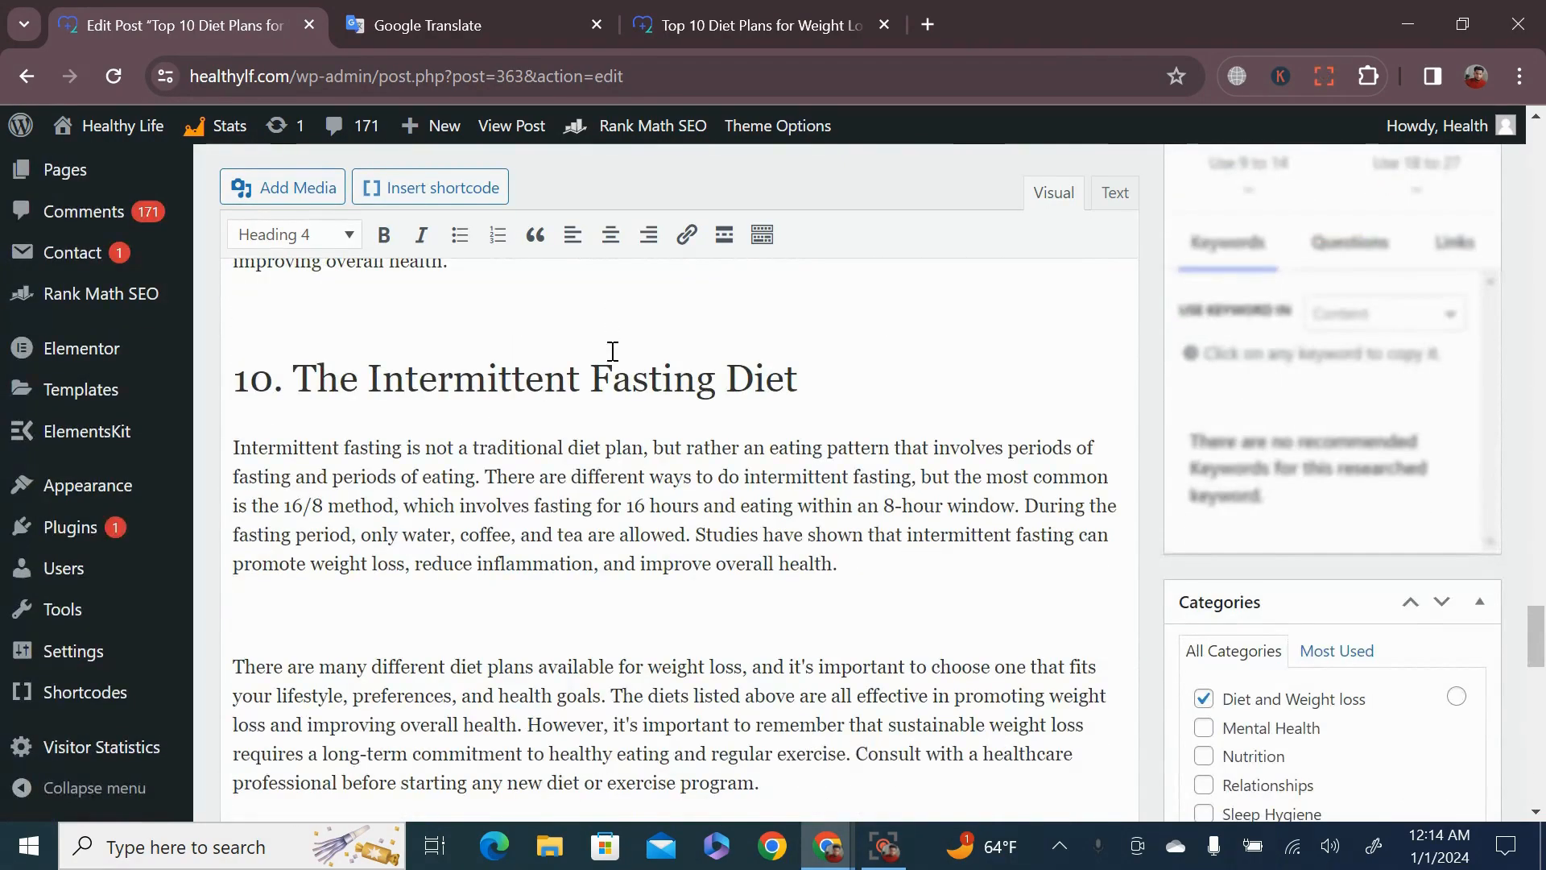
{"action": "left_click", "coordinate": [560, 513]}
{"action": "double_click", "coordinate": [558, 512]}
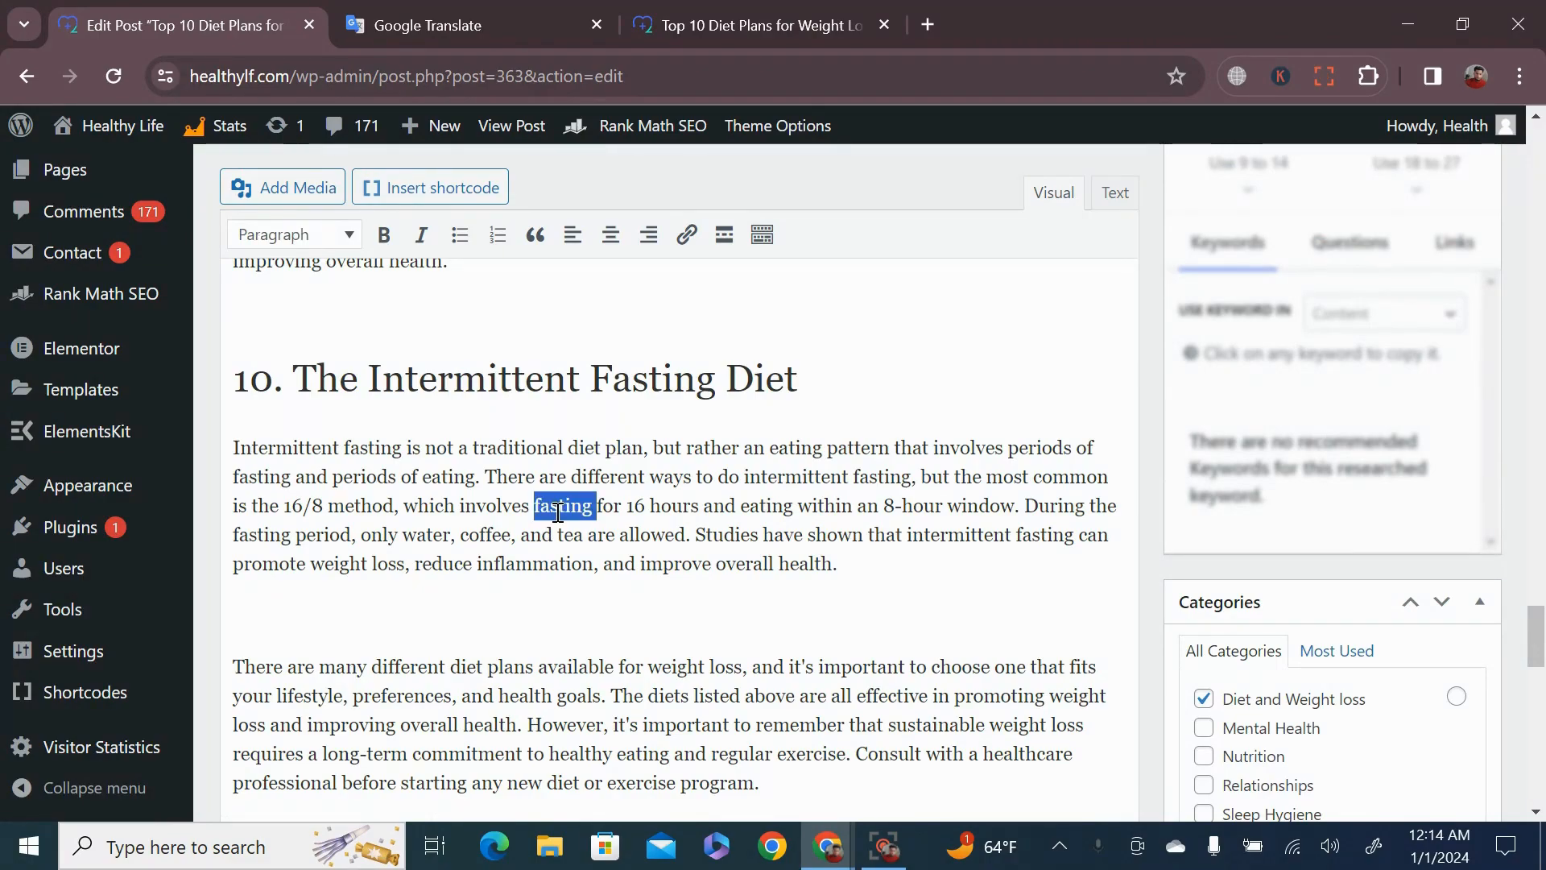
Step: Switch to the published post and open the Healthy Life website's home page from it
{"action": "left_click", "coordinate": [701, 12]}
{"action": "scroll", "coordinate": [612, 363], "scroll_direction": "up", "scroll_amount": 15}
{"action": "scroll", "coordinate": [614, 356], "scroll_direction": "up", "scroll_amount": 15}
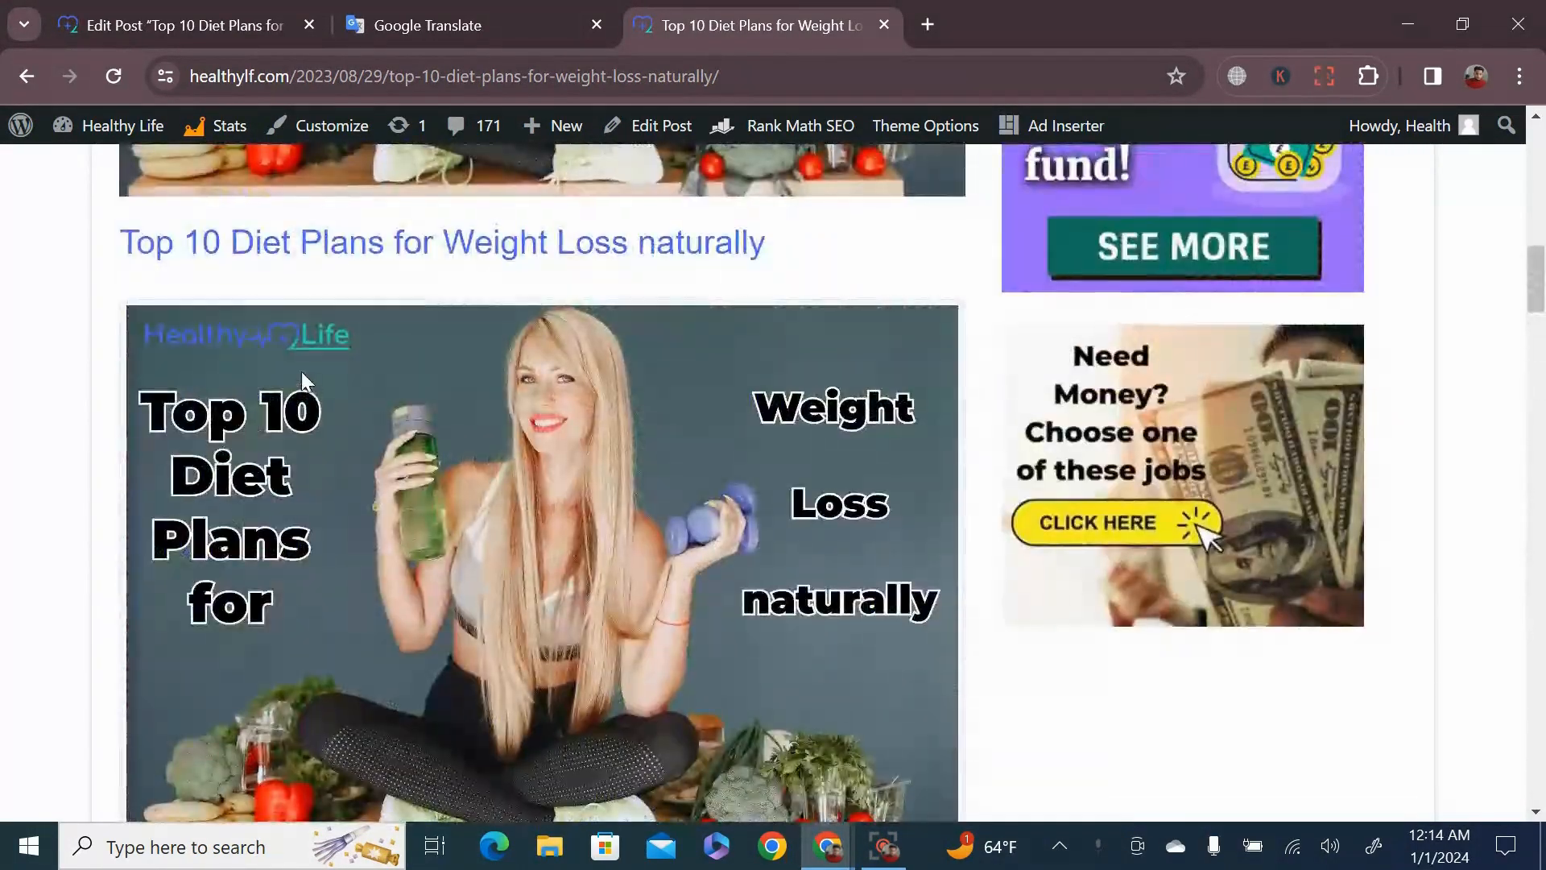
{"action": "scroll", "coordinate": [301, 370], "scroll_direction": "up", "scroll_amount": 10}
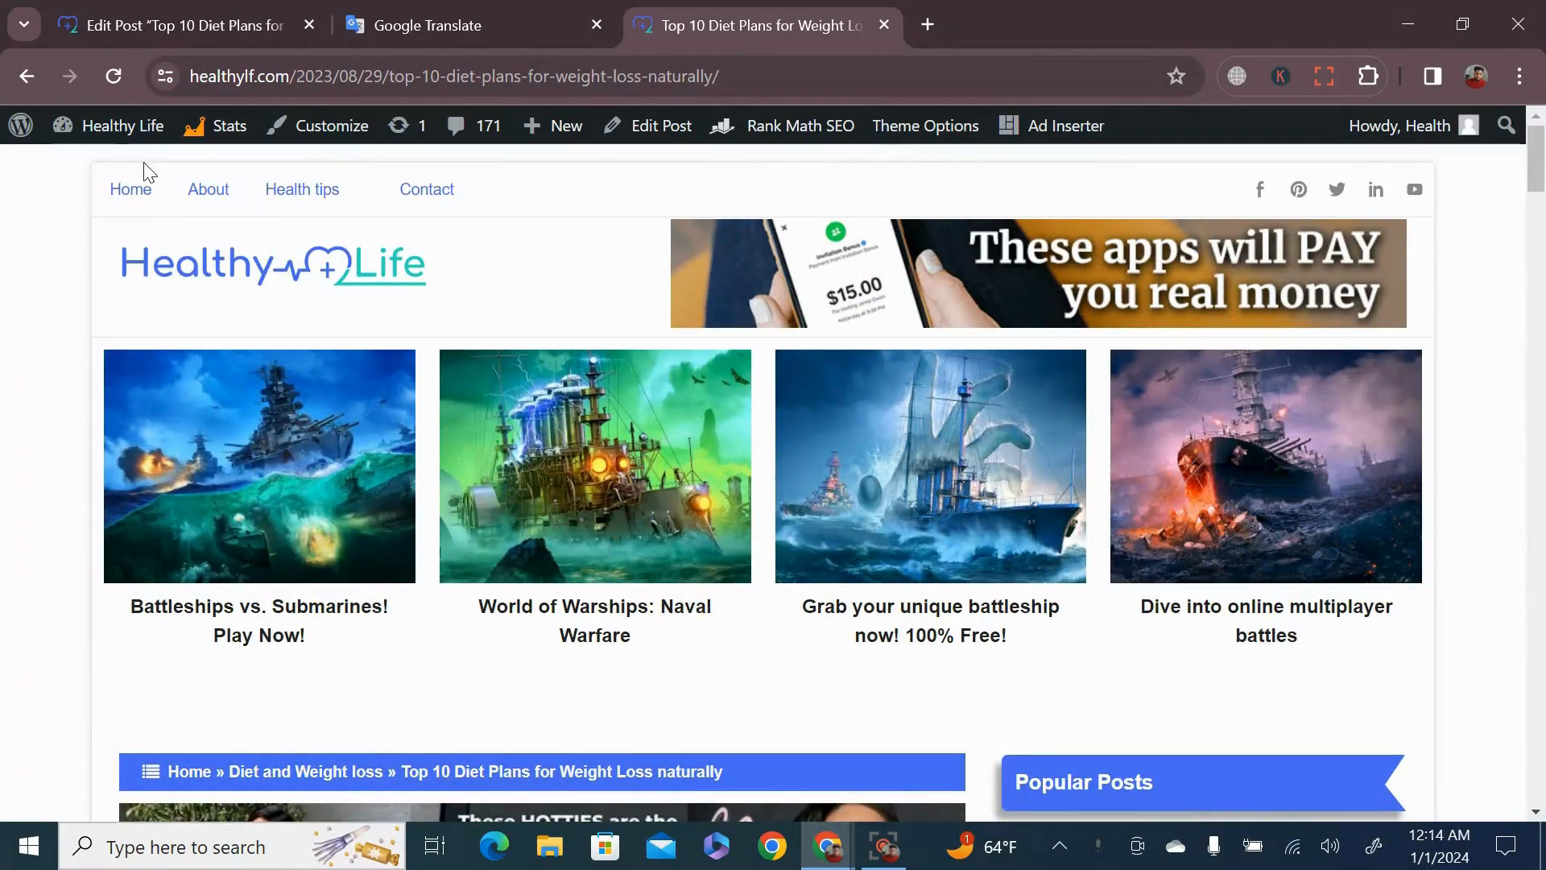
{"action": "left_click", "coordinate": [133, 190]}
Step: Find and open the post "The Power of Fasting: Unlocking Weight Loss or Burn Fat and Others Health Benefits" and copy its URL
{"action": "scroll", "coordinate": [633, 323], "scroll_direction": "down", "scroll_amount": 3}
{"action": "scroll", "coordinate": [633, 323], "scroll_direction": "down", "scroll_amount": 3}
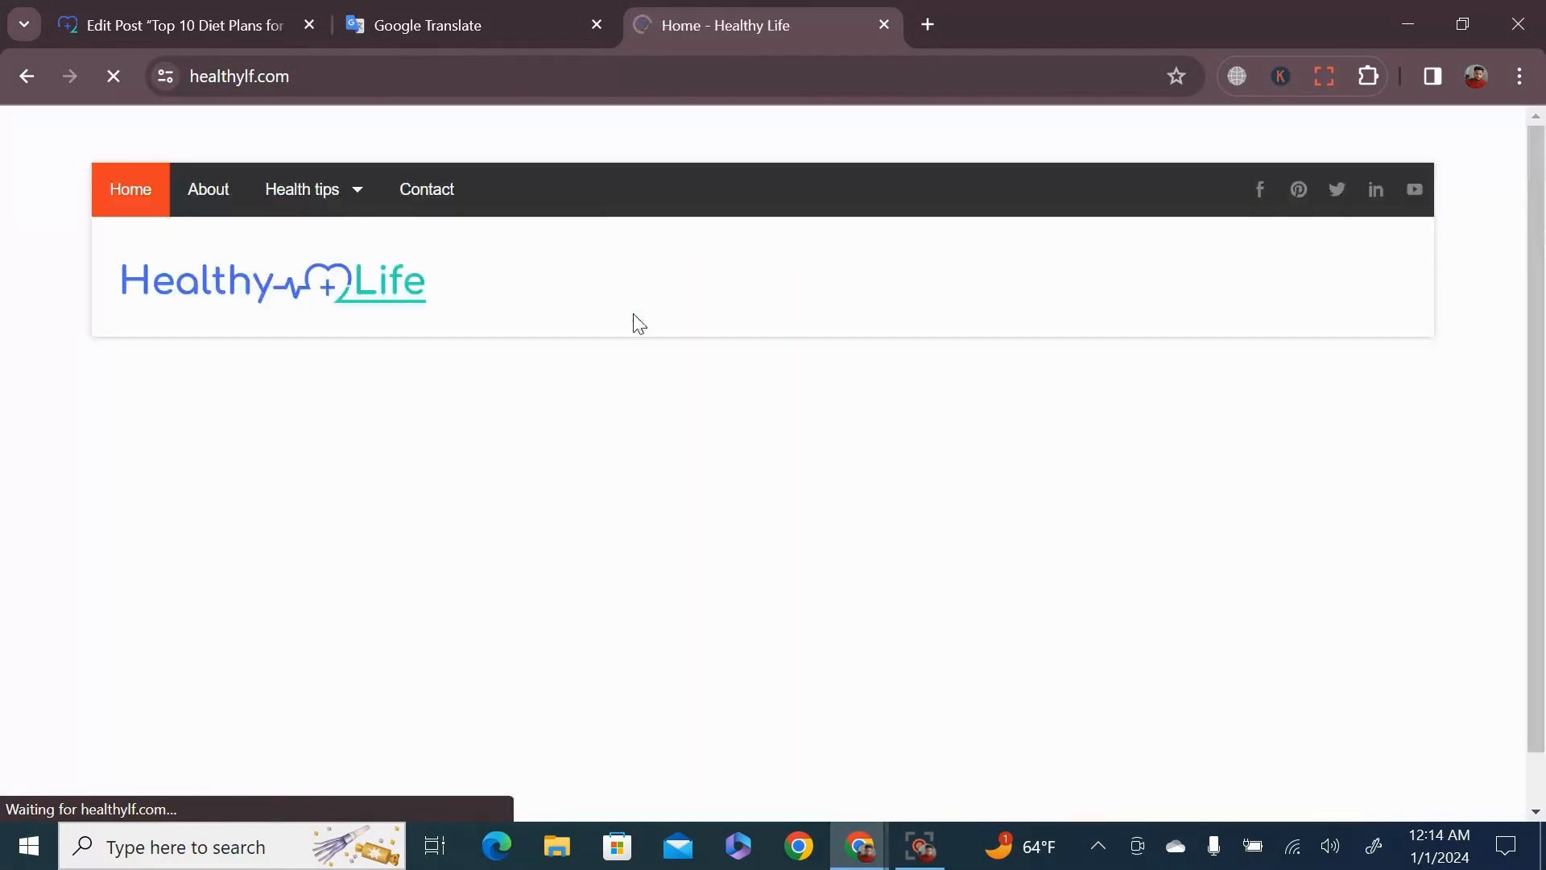
{"action": "scroll", "coordinate": [708, 354], "scroll_direction": "down", "scroll_amount": 6}
{"action": "scroll", "coordinate": [678, 420], "scroll_direction": "down", "scroll_amount": 3}
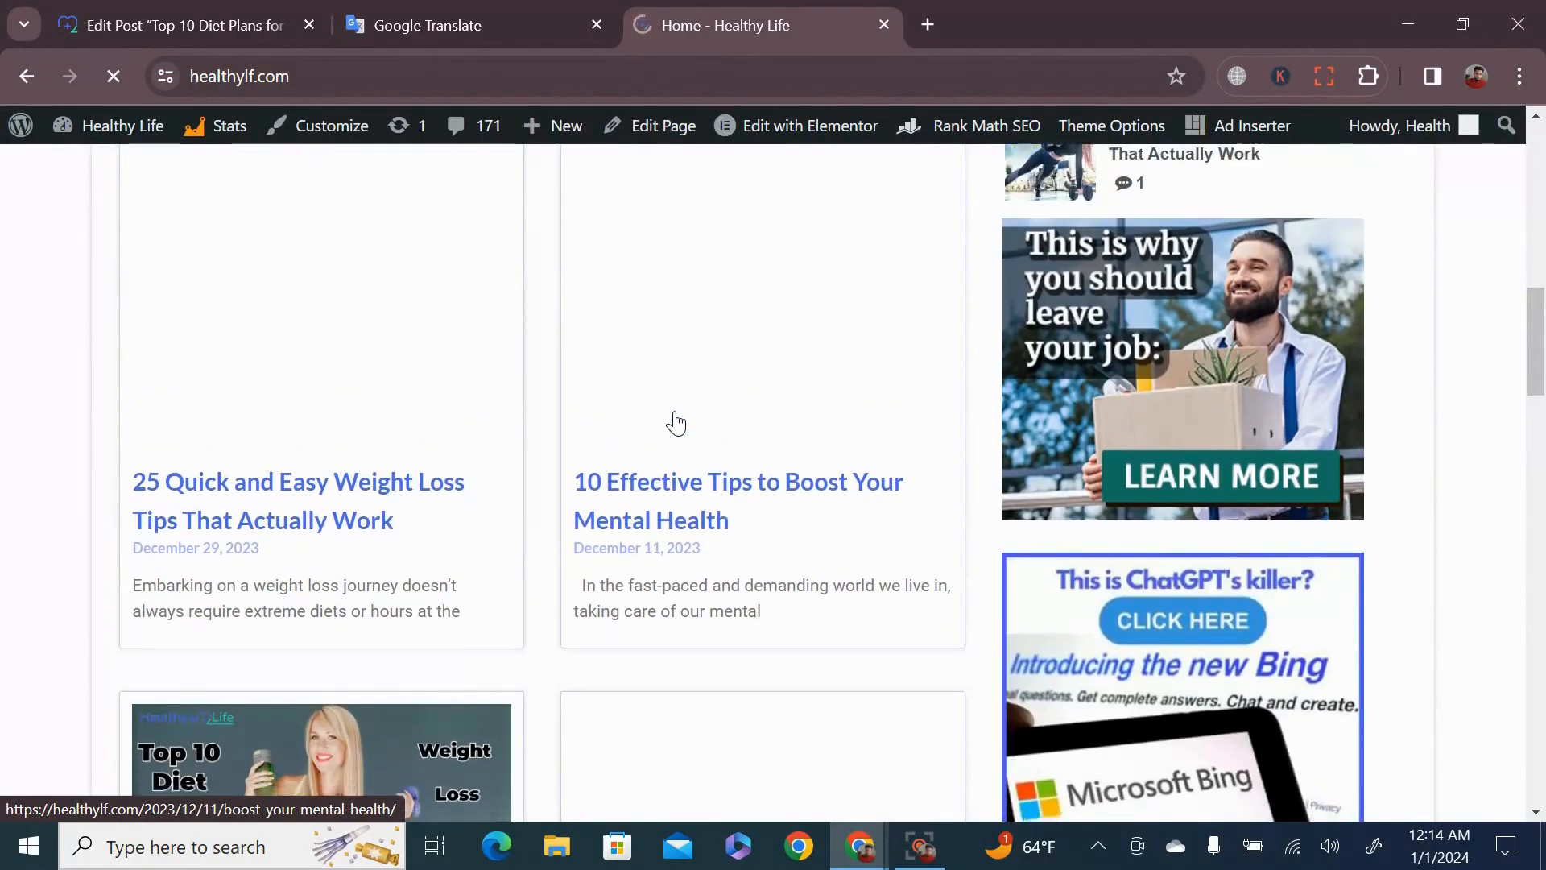
{"action": "scroll", "coordinate": [676, 419], "scroll_direction": "down", "scroll_amount": 5}
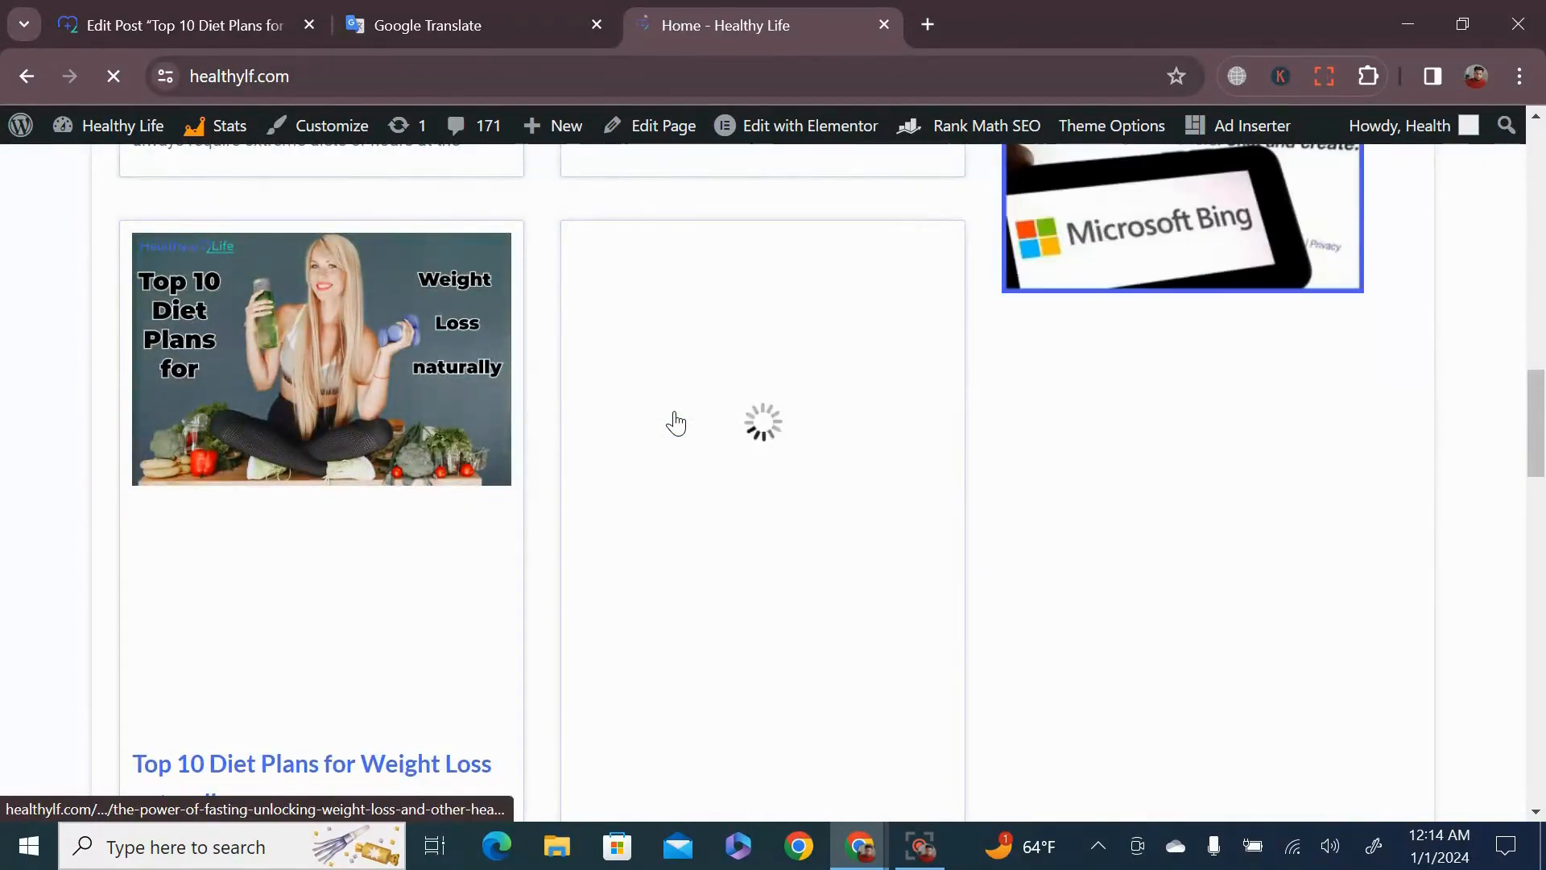
{"action": "scroll", "coordinate": [676, 420], "scroll_direction": "down", "scroll_amount": 6}
{"action": "scroll", "coordinate": [676, 420], "scroll_direction": "down", "scroll_amount": 6}
{"action": "scroll", "coordinate": [676, 420], "scroll_direction": "up", "scroll_amount": 11}
{"action": "scroll", "coordinate": [676, 420], "scroll_direction": "up", "scroll_amount": 2}
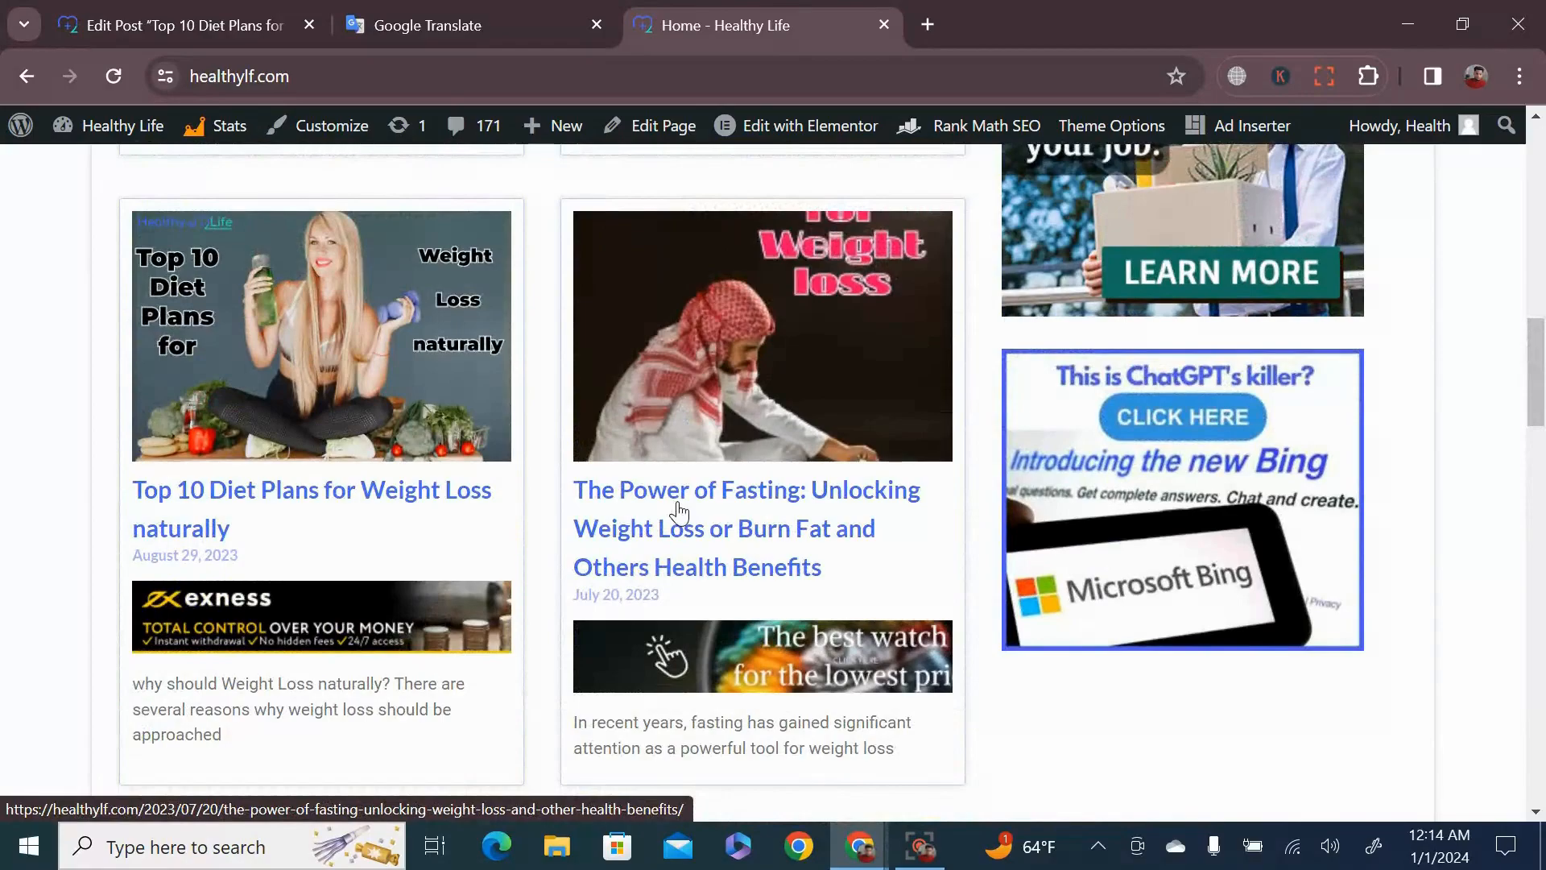
{"action": "left_click", "coordinate": [679, 512]}
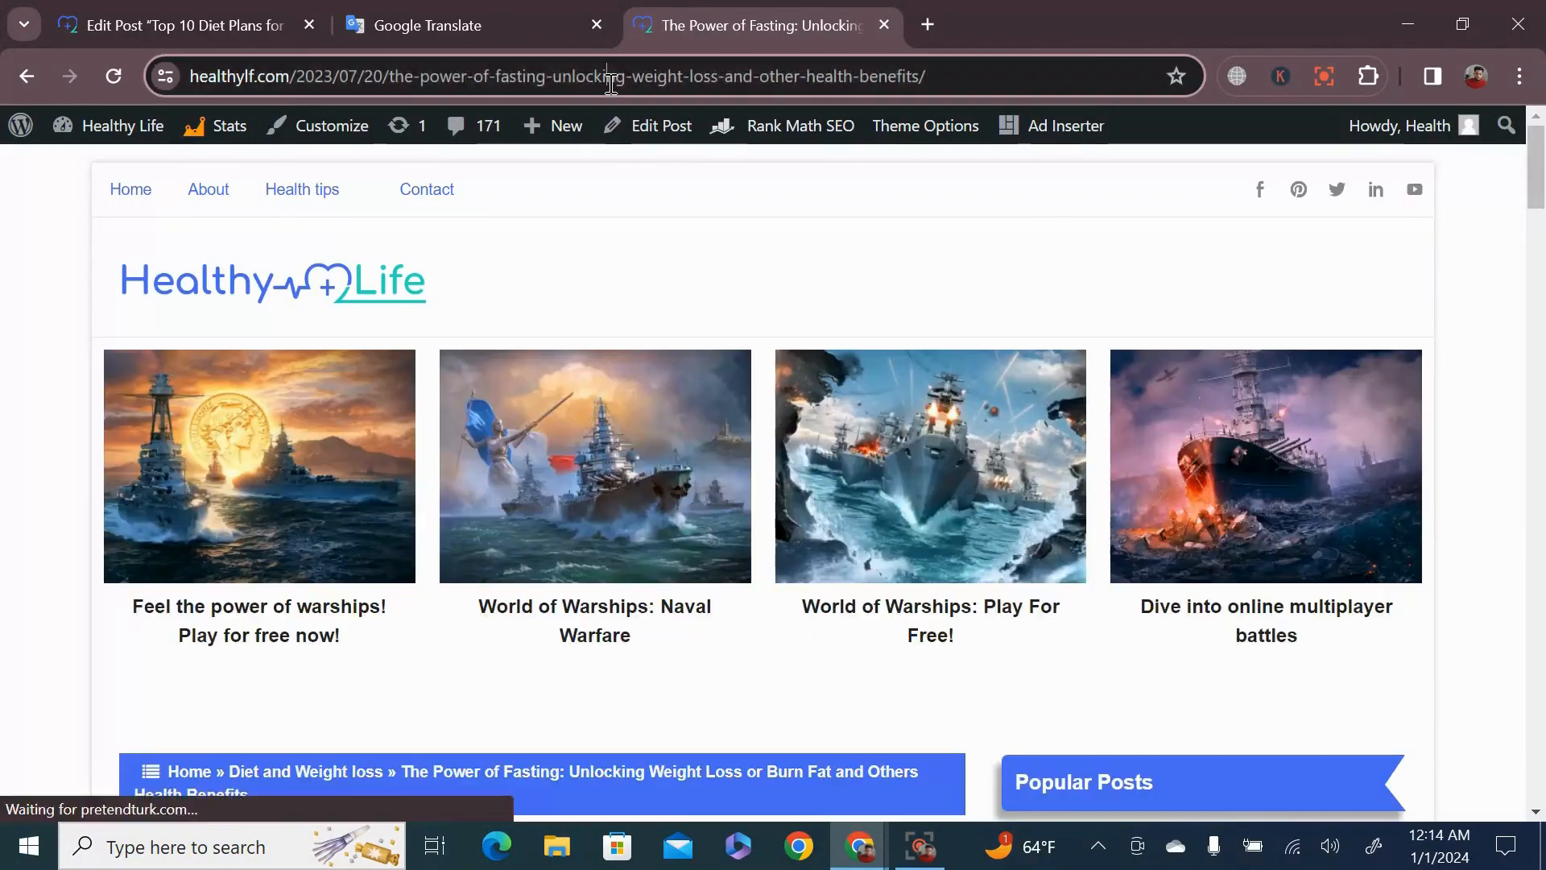
{"action": "left_click", "coordinate": [612, 84]}
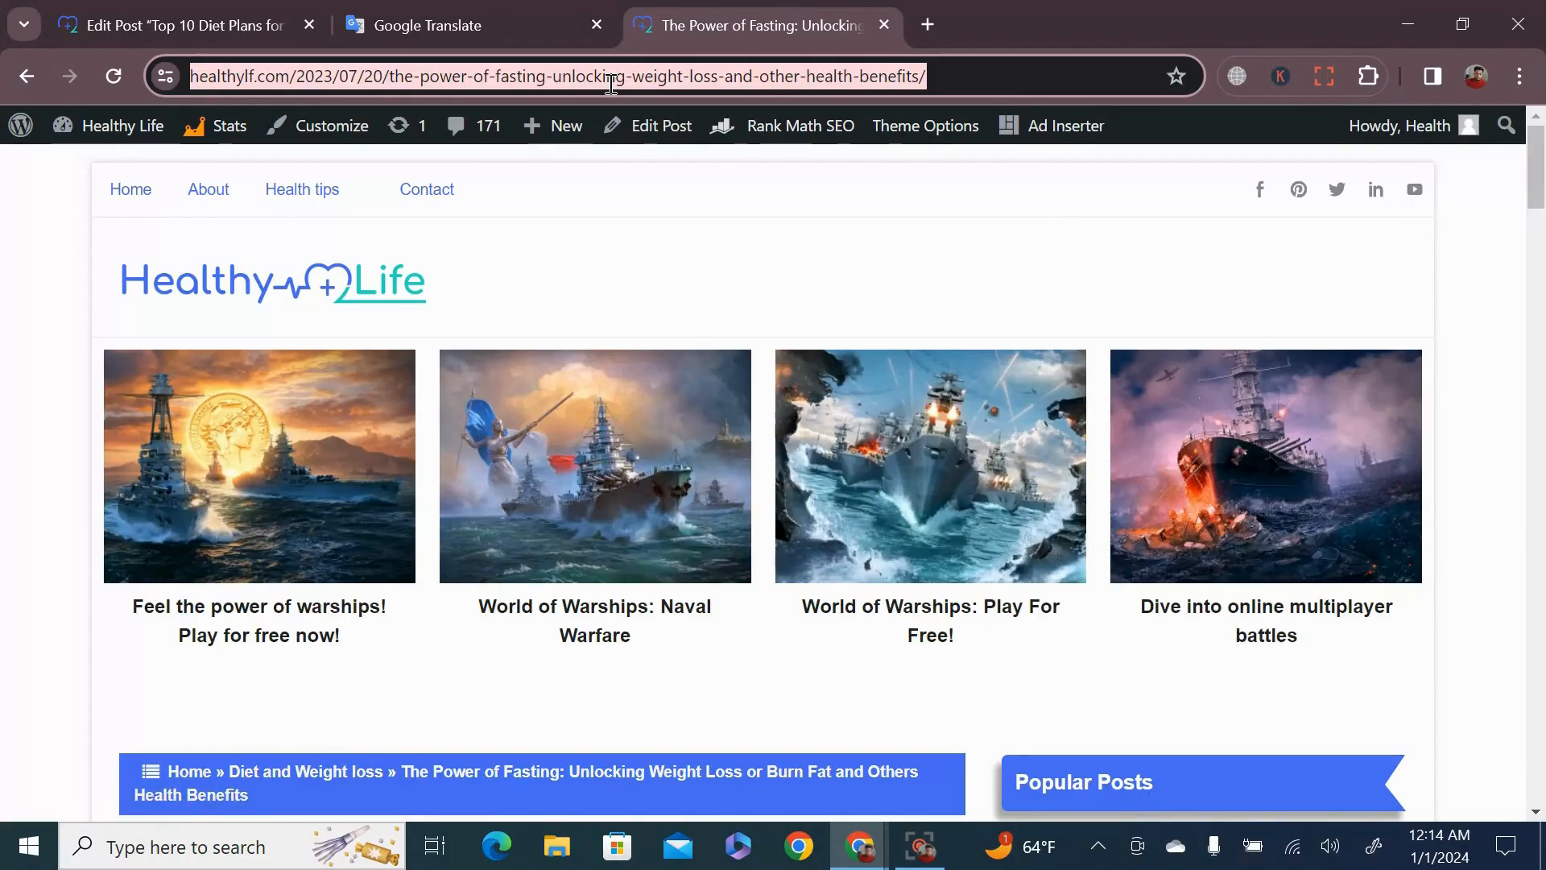
Step: Return to the post editor and link the selected word "fasting" to the copied URL of the Power of Fasting post
{"action": "left_click", "coordinate": [242, 25]}
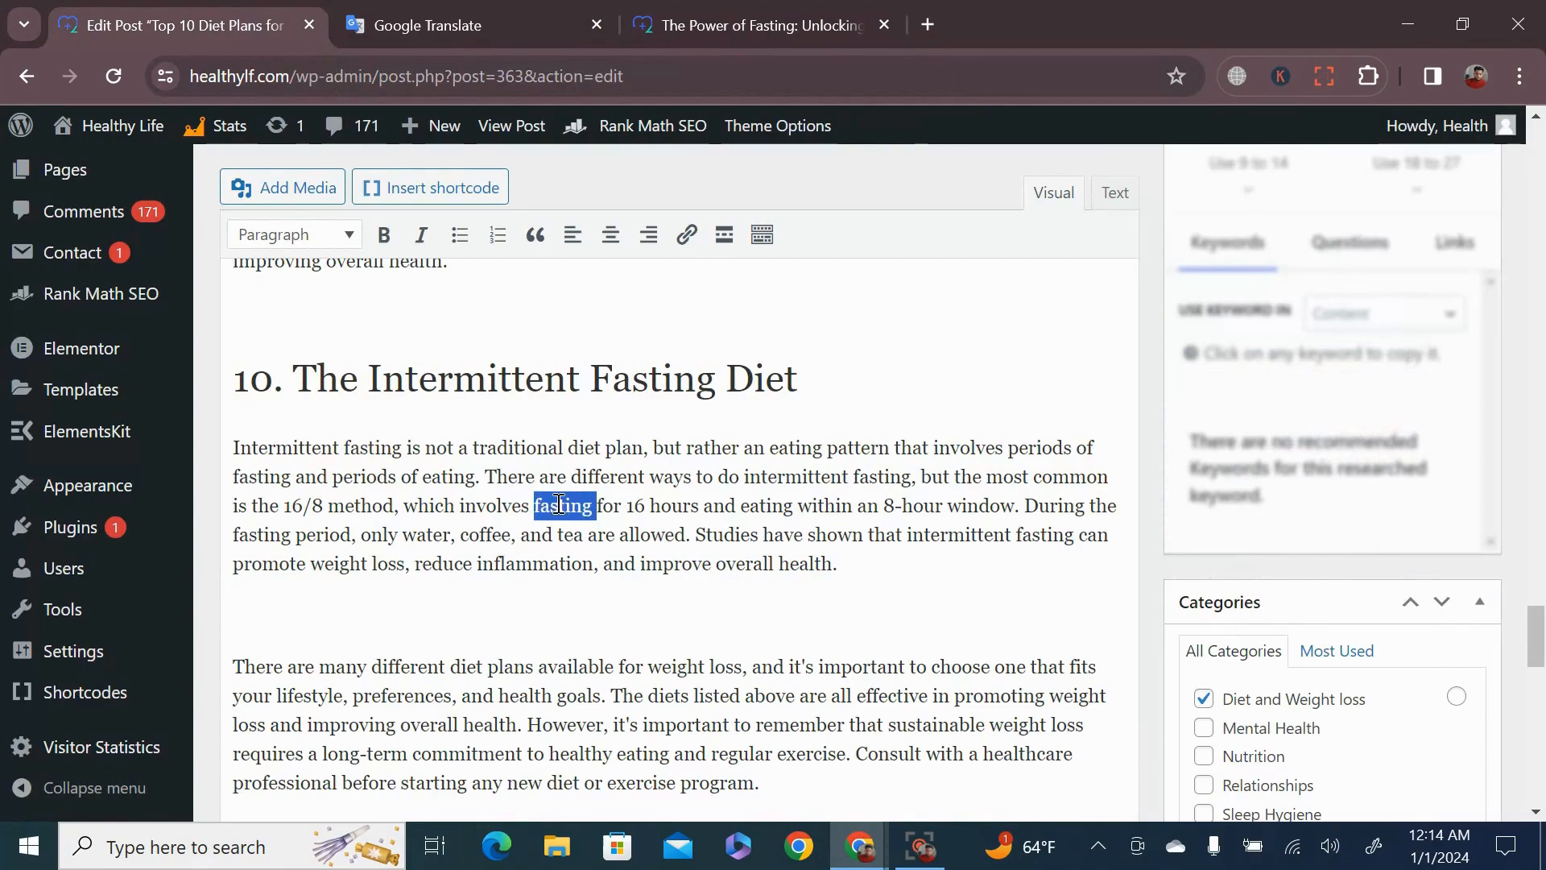
{"action": "left_click", "coordinate": [685, 234]}
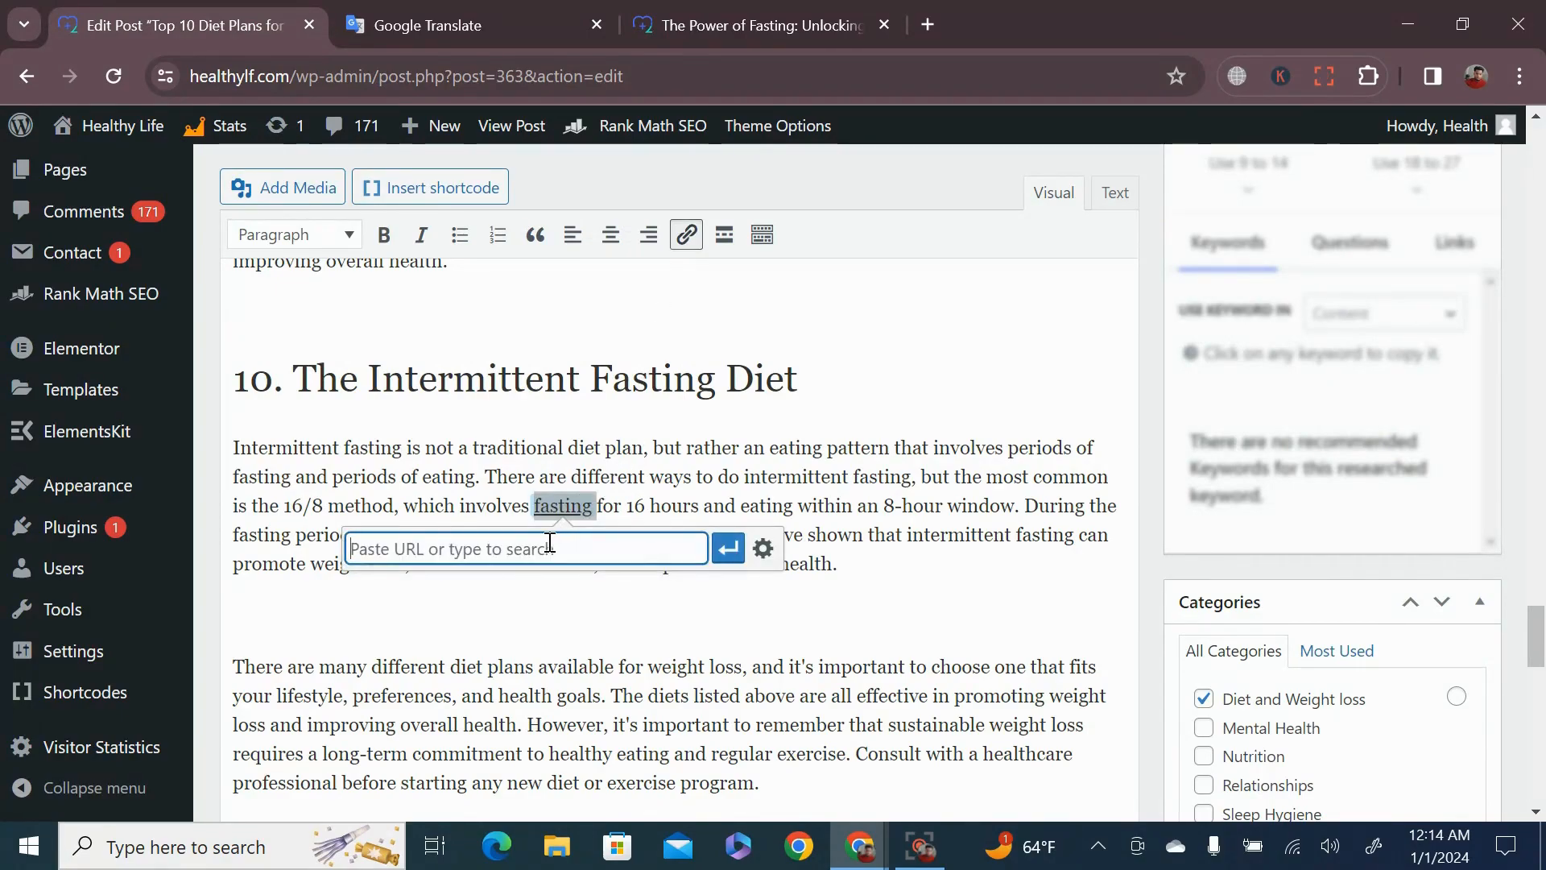
{"action": "key", "text": "ctrl+v"}
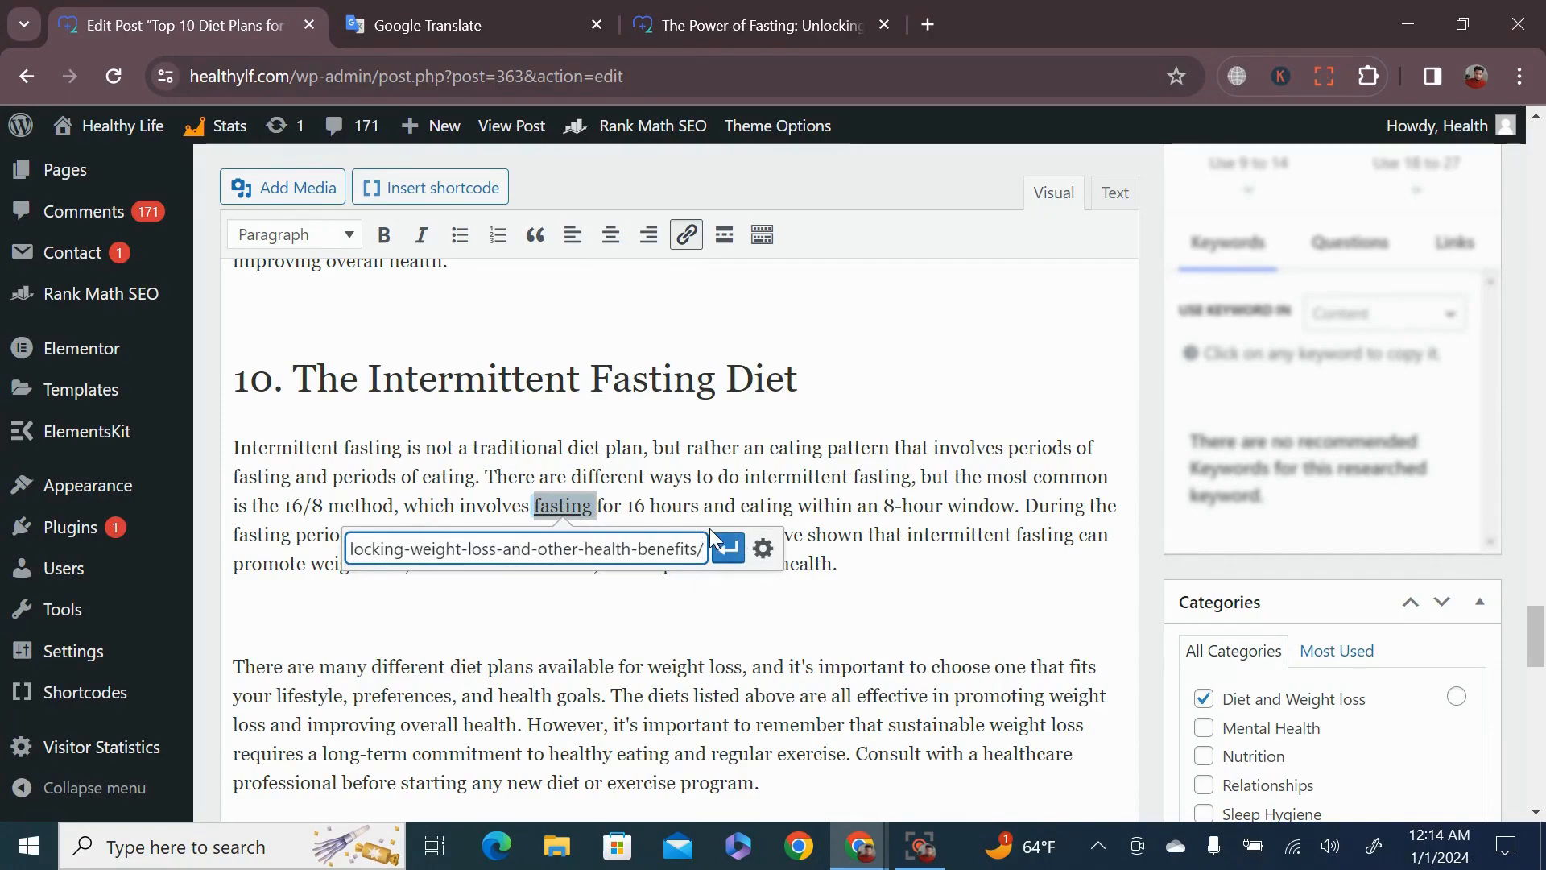
{"action": "left_click", "coordinate": [728, 550]}
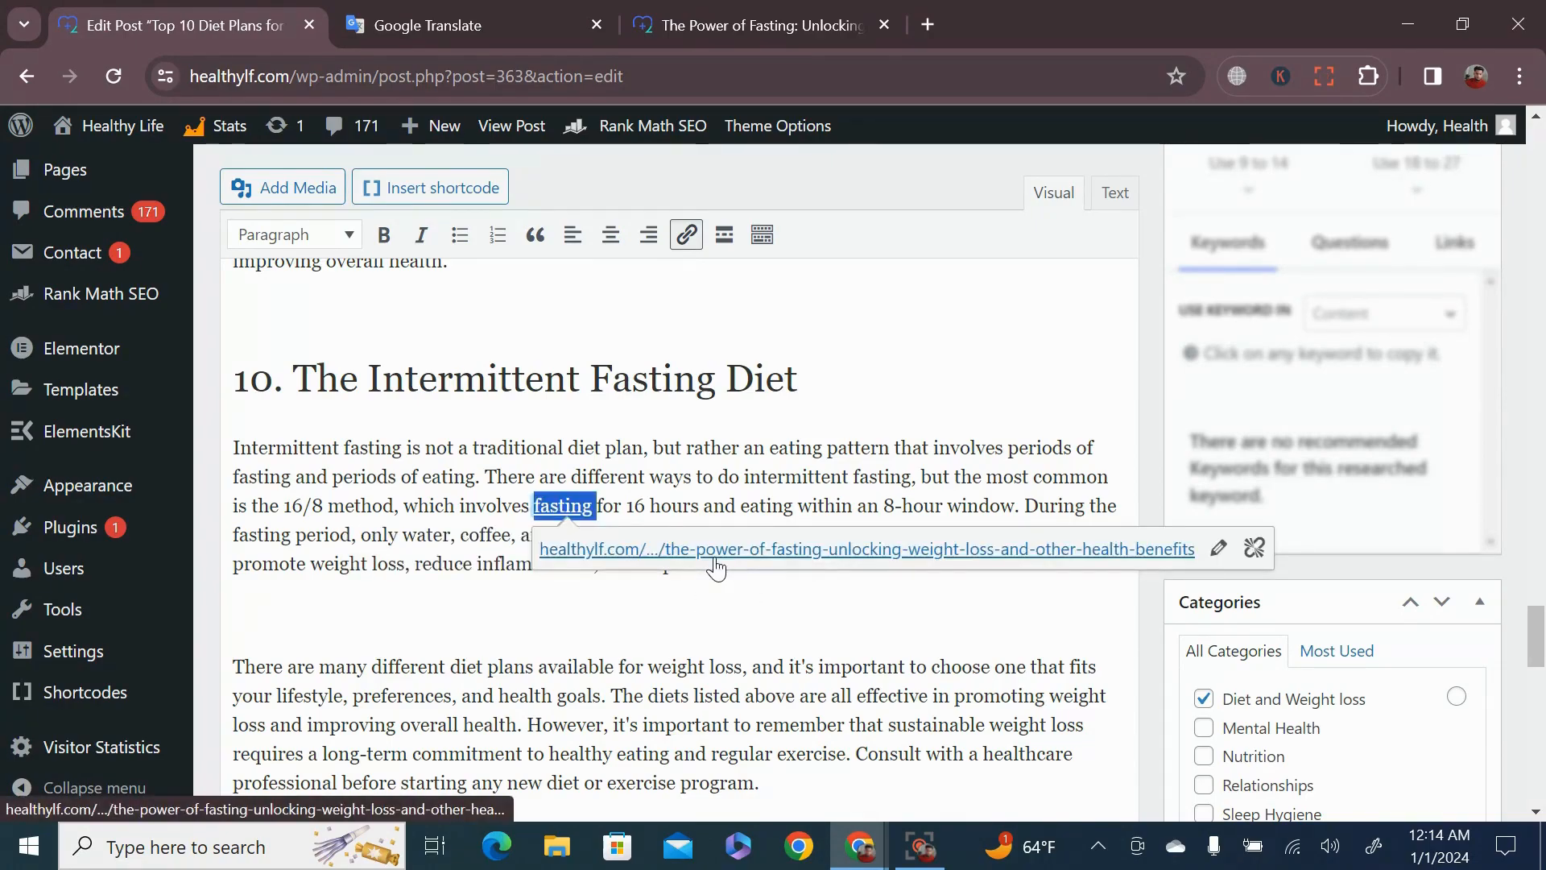
{"action": "left_click", "coordinate": [810, 488]}
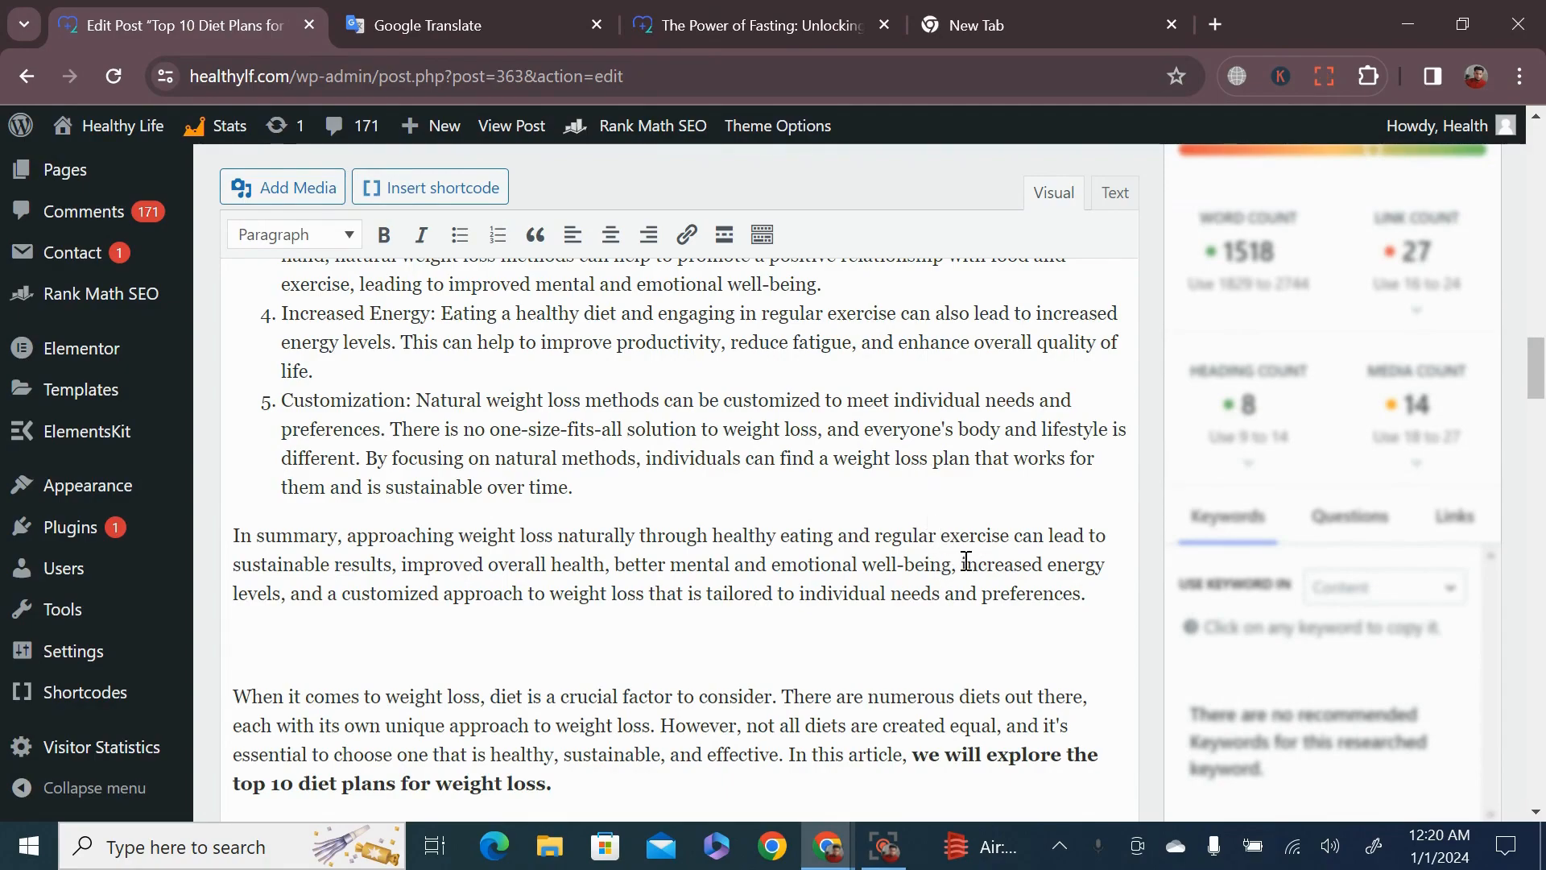
Step: Search Google for the summary paragraph's phrase "increased energy levels" and open Harvard Health's page with nine tips to boost energy
{"action": "left_click_drag", "start_coordinate": [966, 562], "coordinate": [283, 595]}
{"action": "key", "text": "ctrl+c"}
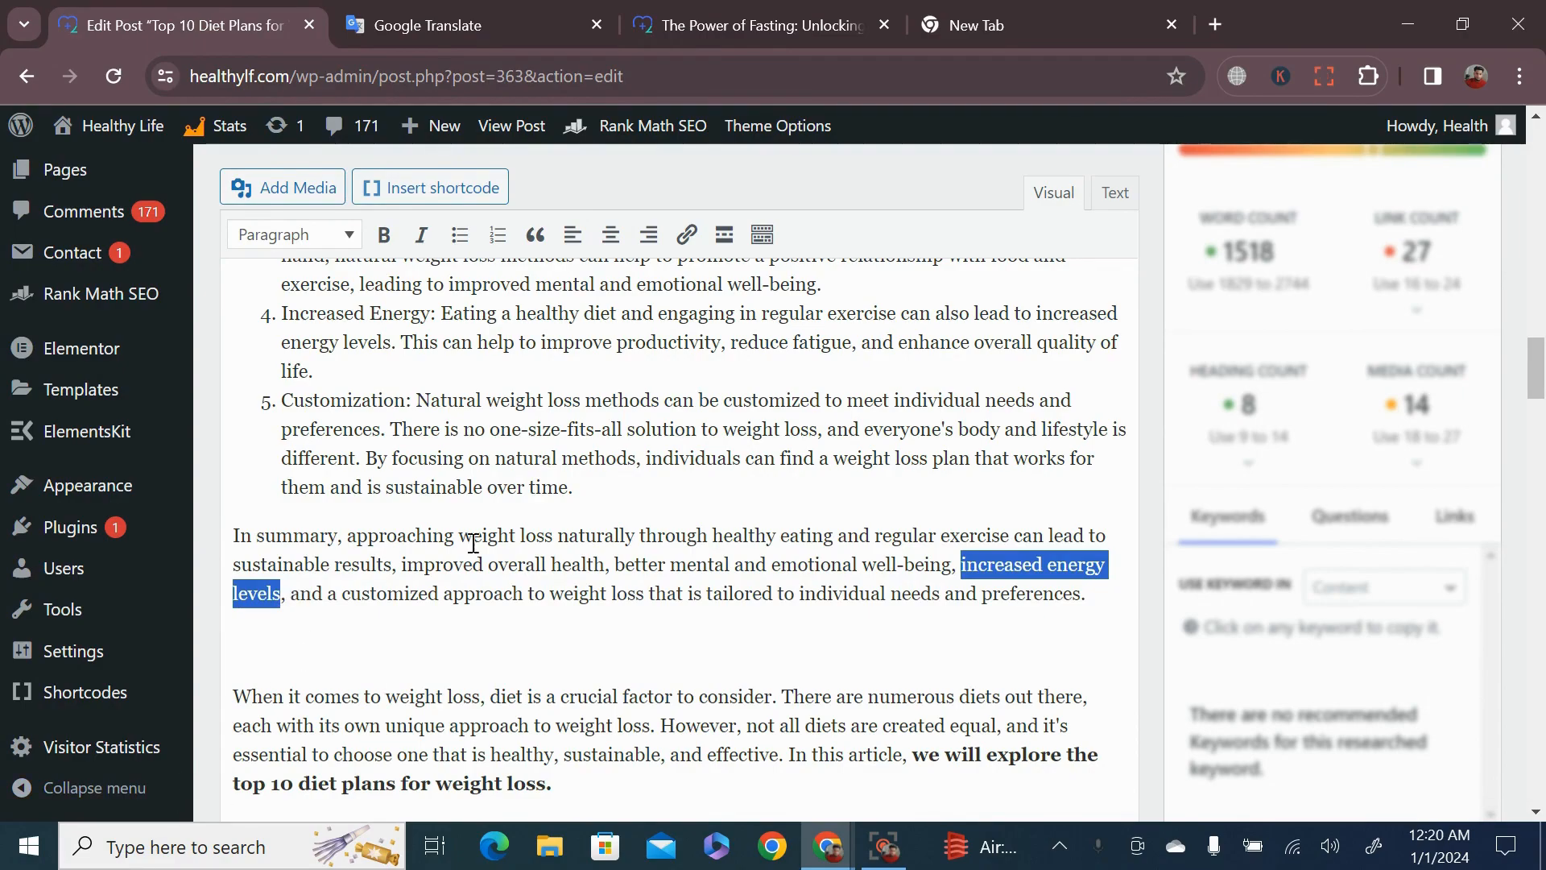
{"action": "left_click", "coordinate": [975, 16]}
{"action": "key", "text": "ctrl+v"}
{"action": "key", "text": "Return"}
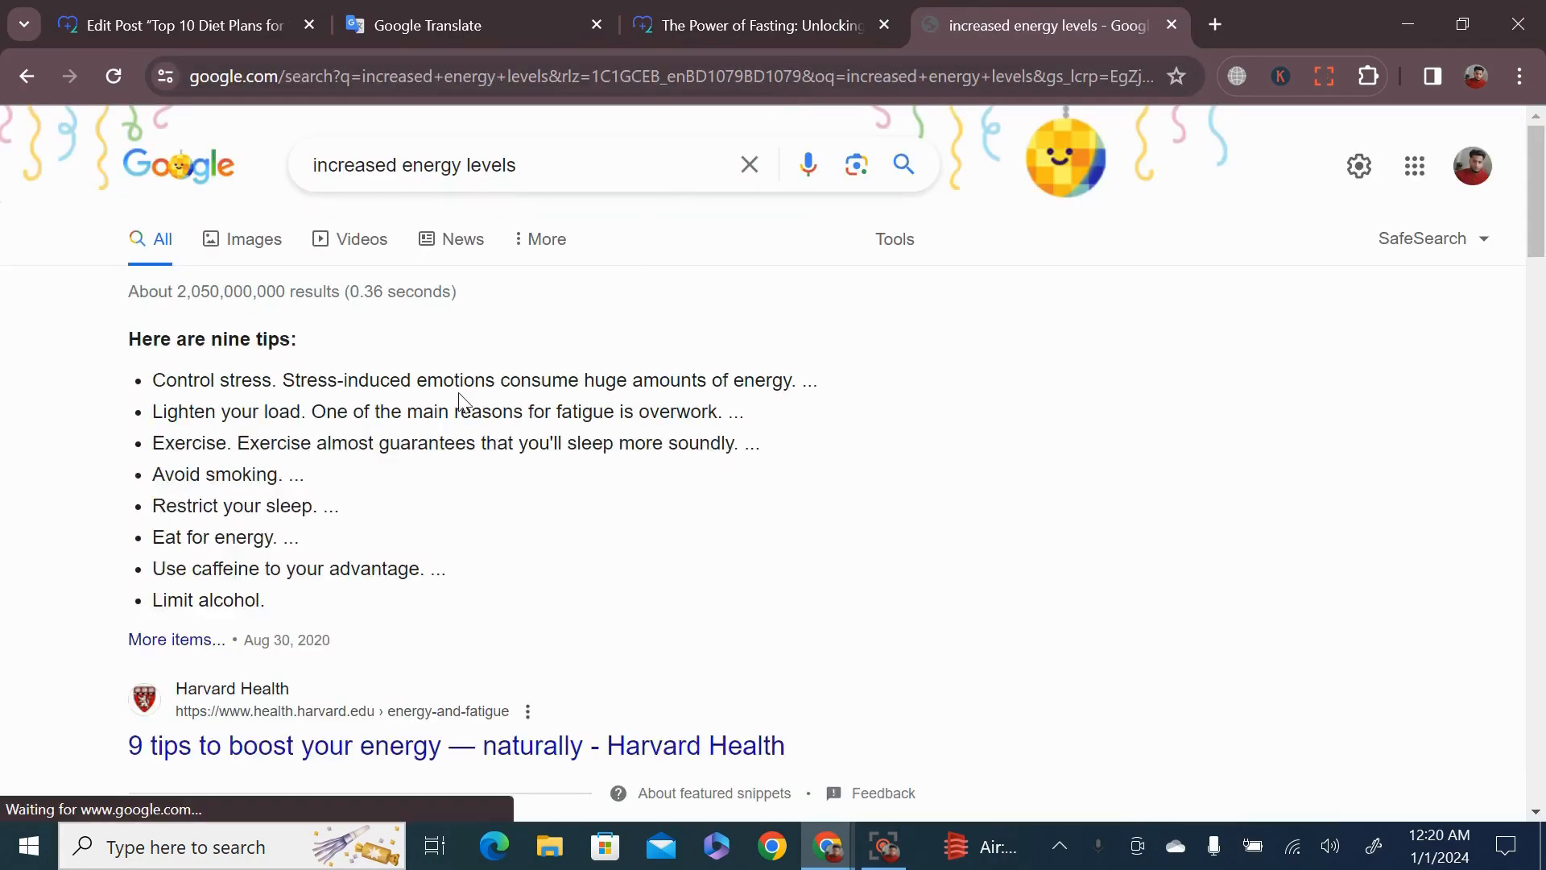
{"action": "left_click", "coordinate": [197, 647]}
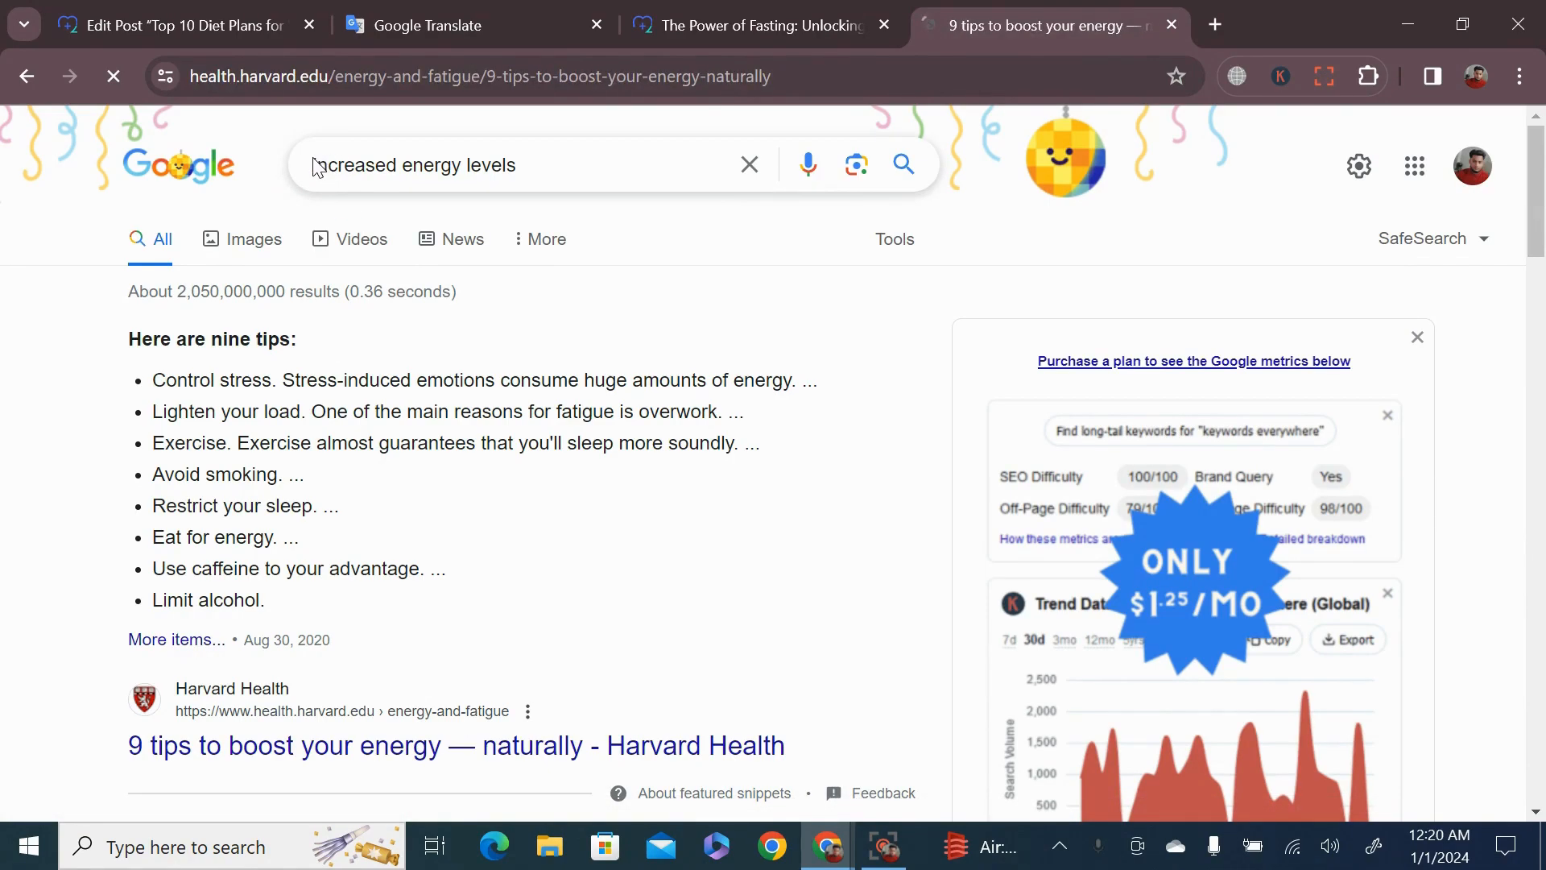
Step: Search Google for "how to increased energy levels"
{"action": "left_click", "coordinate": [665, 72]}
{"action": "key", "text": "ctrl+v"}
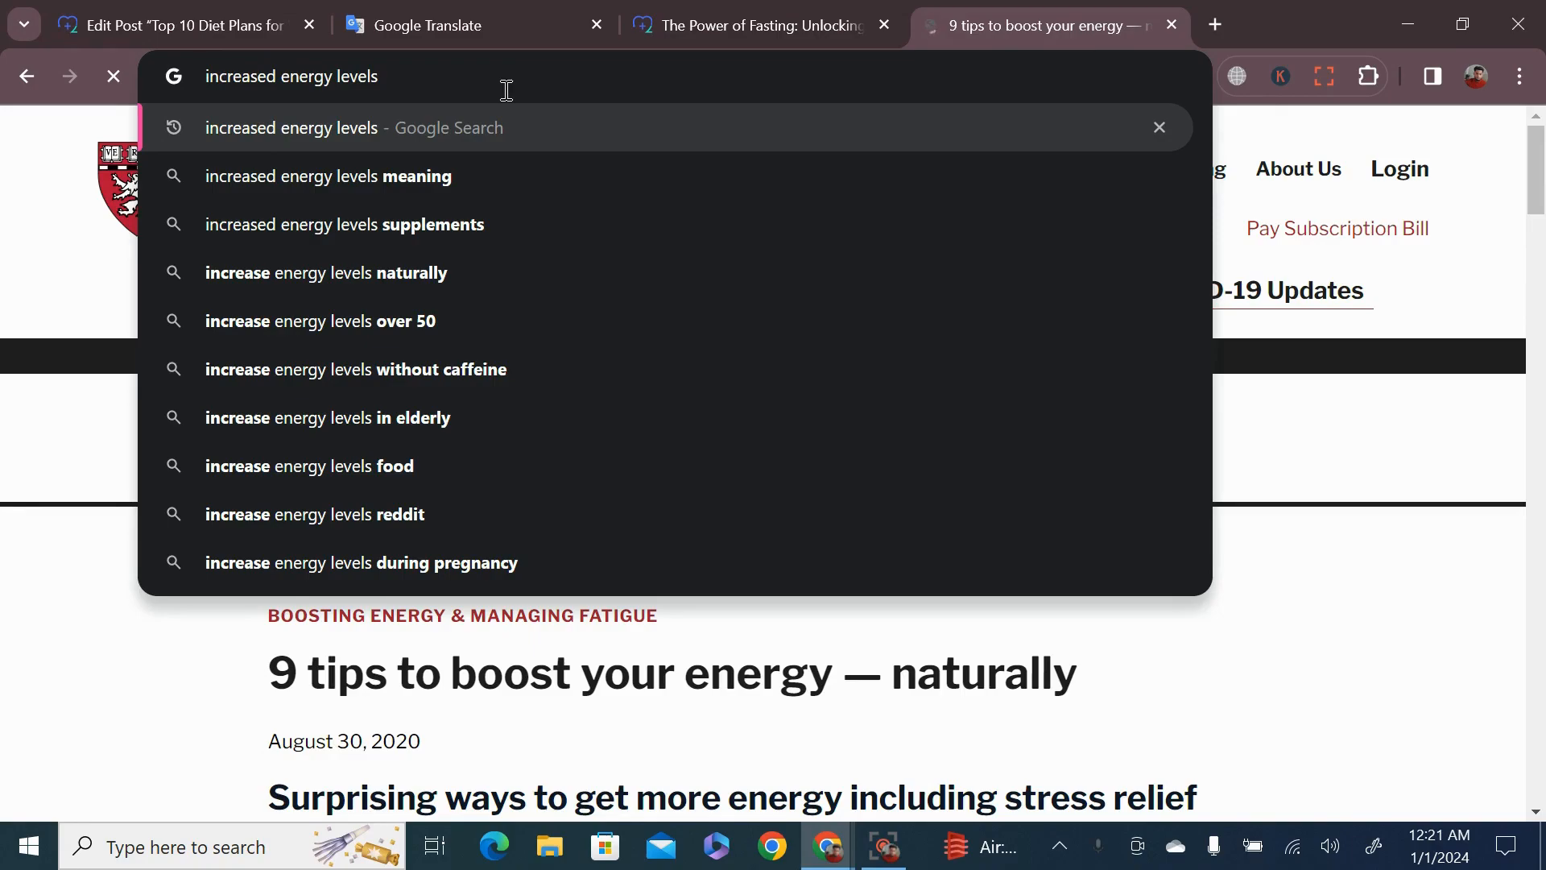
{"action": "type", "text": "how t"}
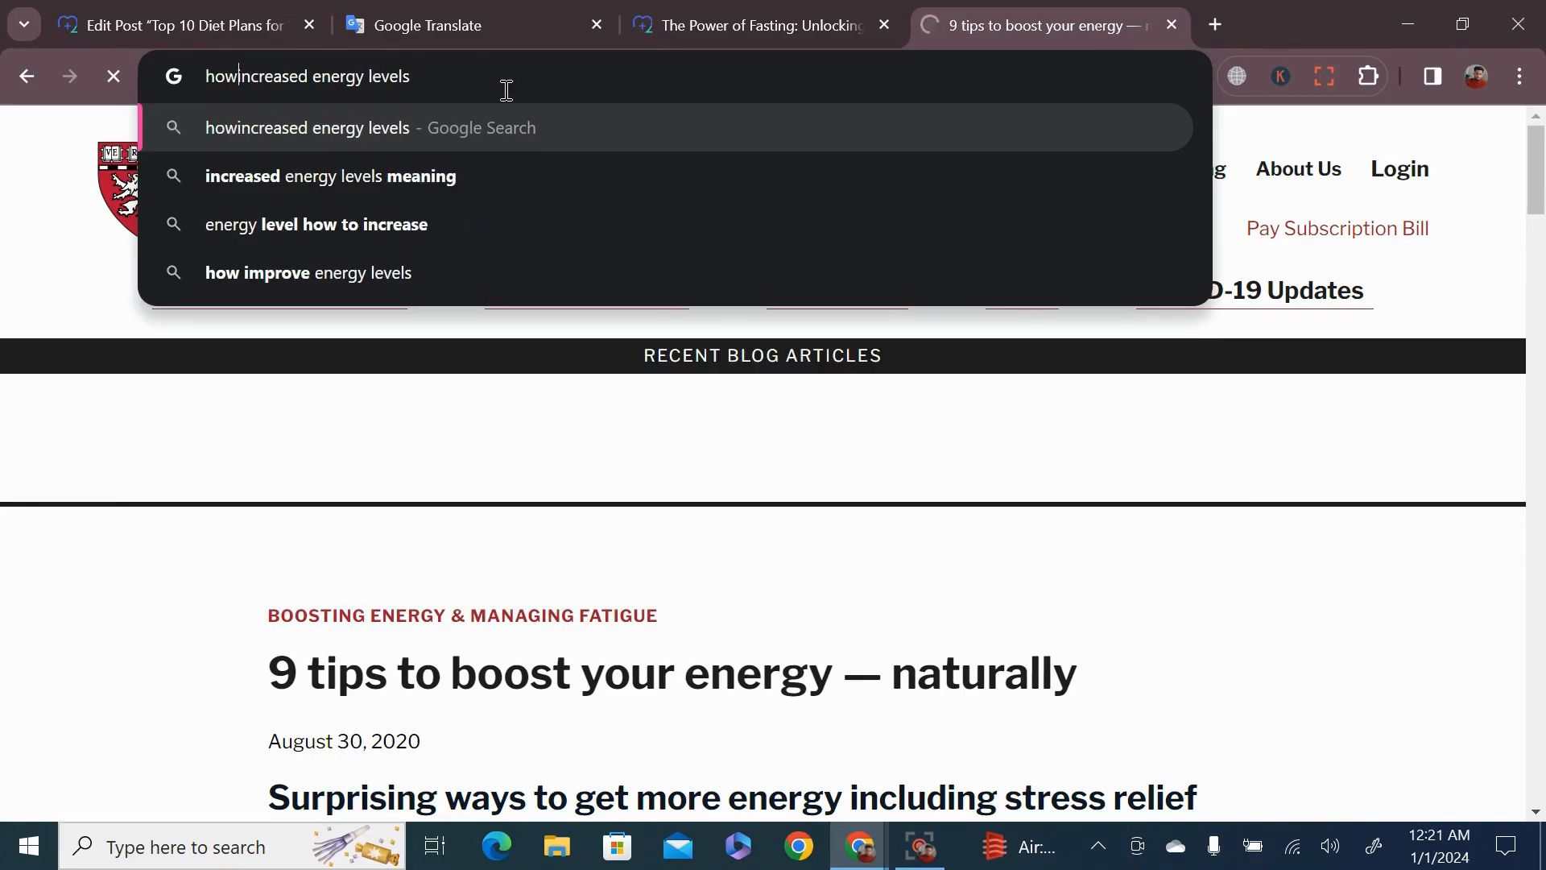
{"action": "type", "text": "o"}
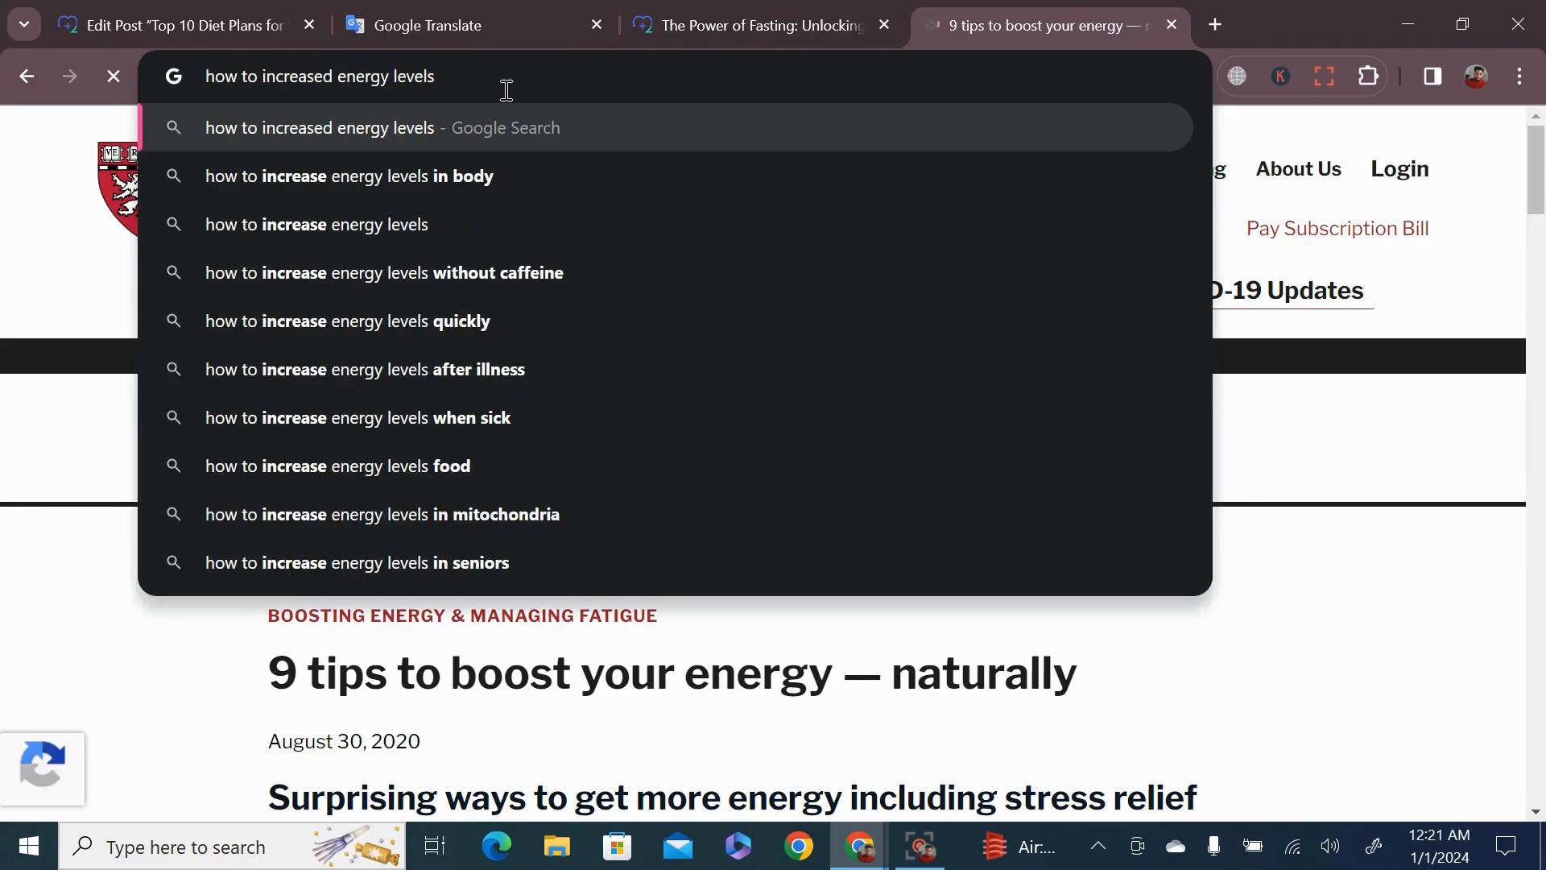
{"action": "key", "text": "Return"}
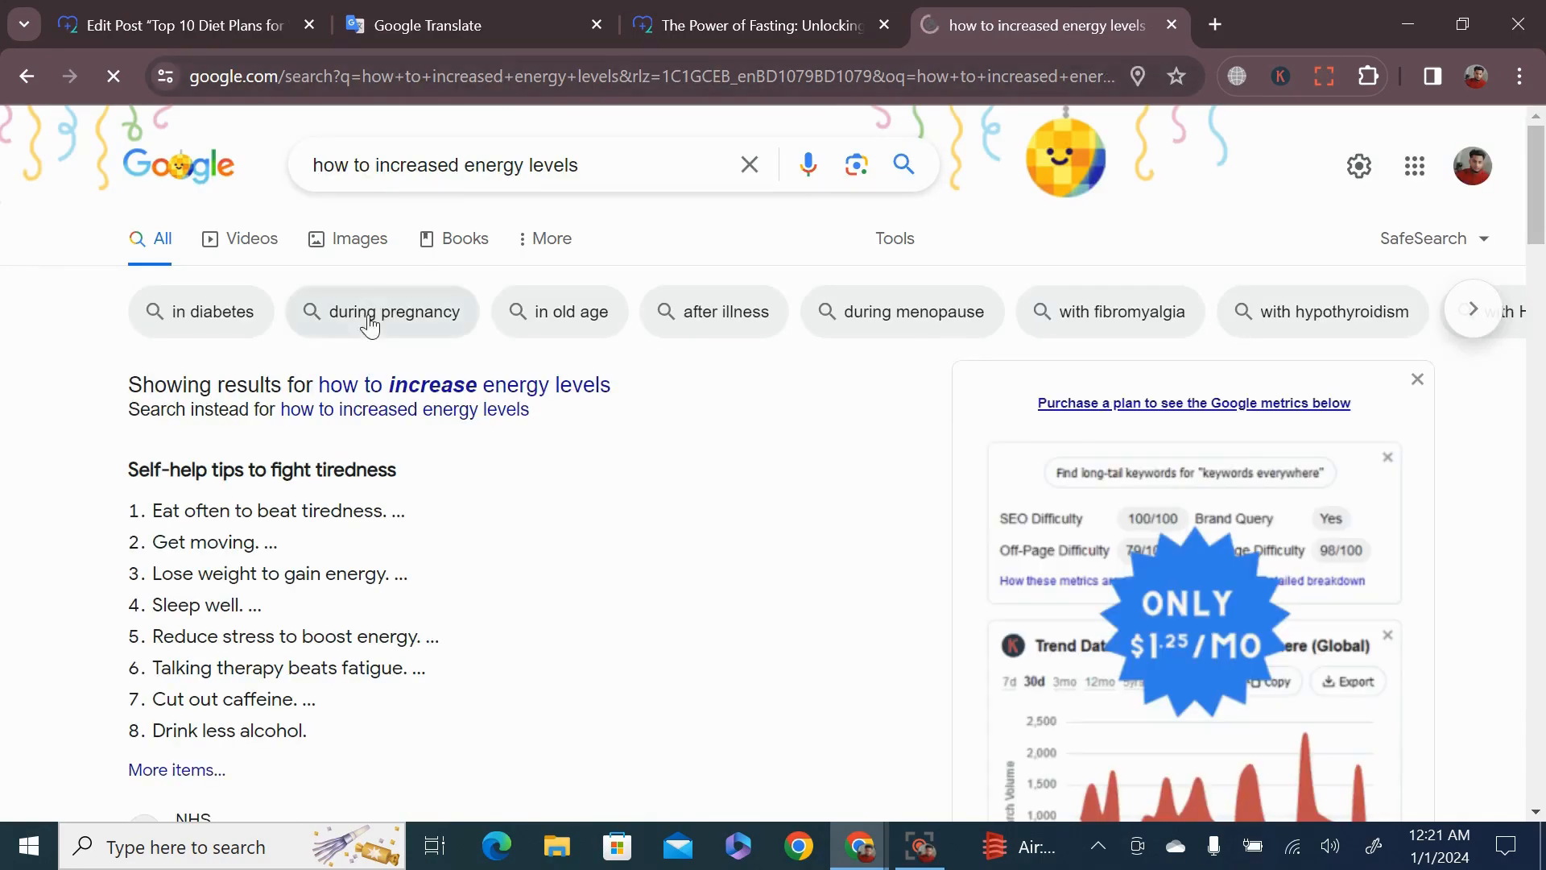
Step: Open the NHS result "Self-help tips to fight tiredness", look through the article, and return to the search results
{"action": "scroll", "coordinate": [335, 493], "scroll_direction": "down", "scroll_amount": 5}
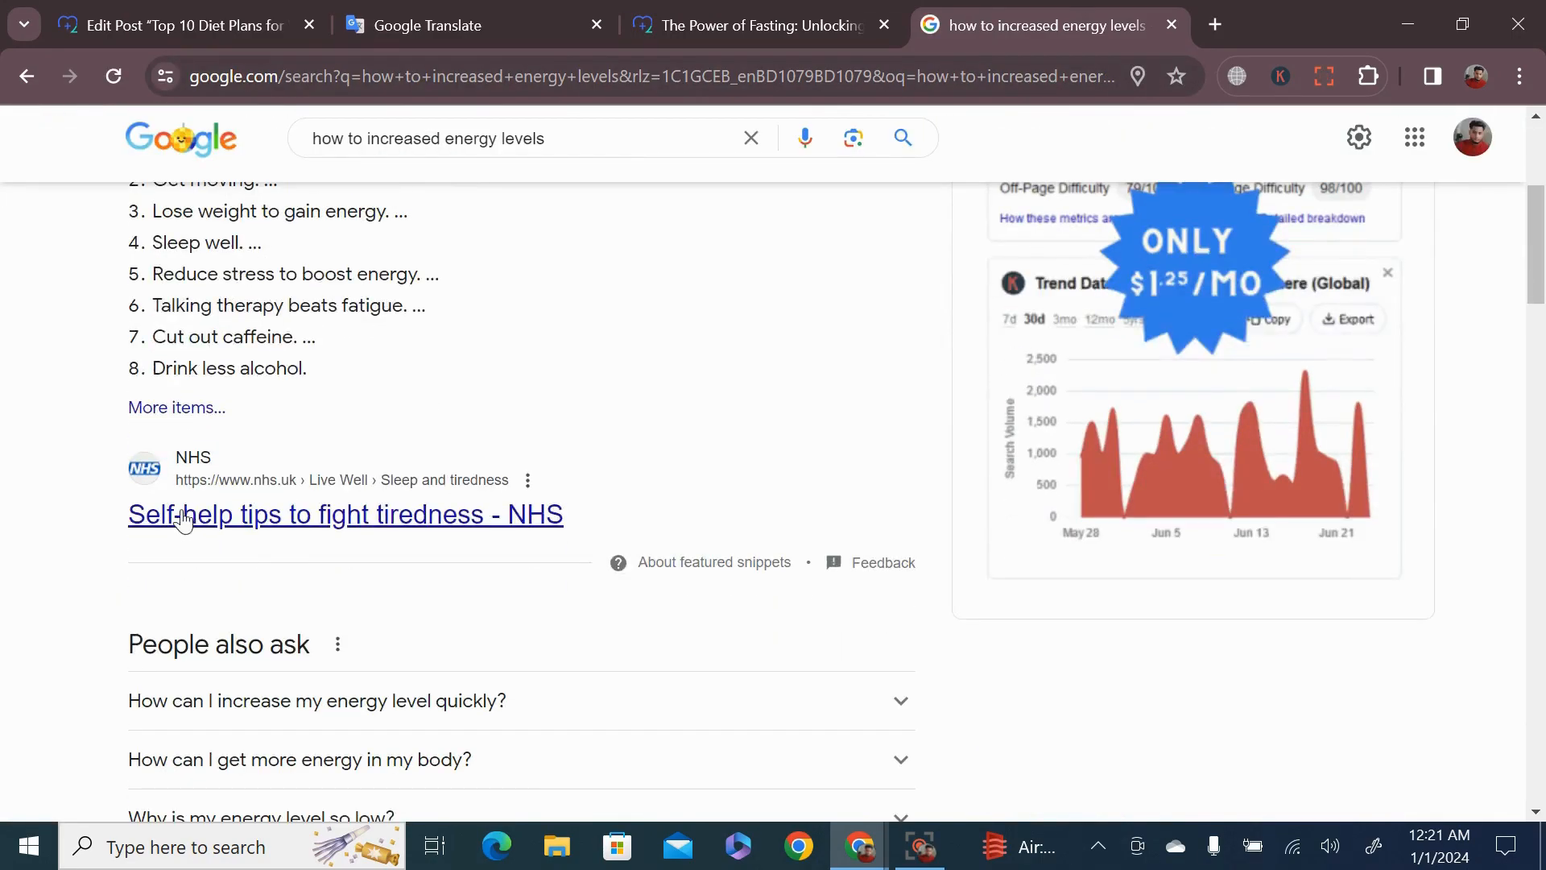
{"action": "left_click", "coordinate": [208, 518]}
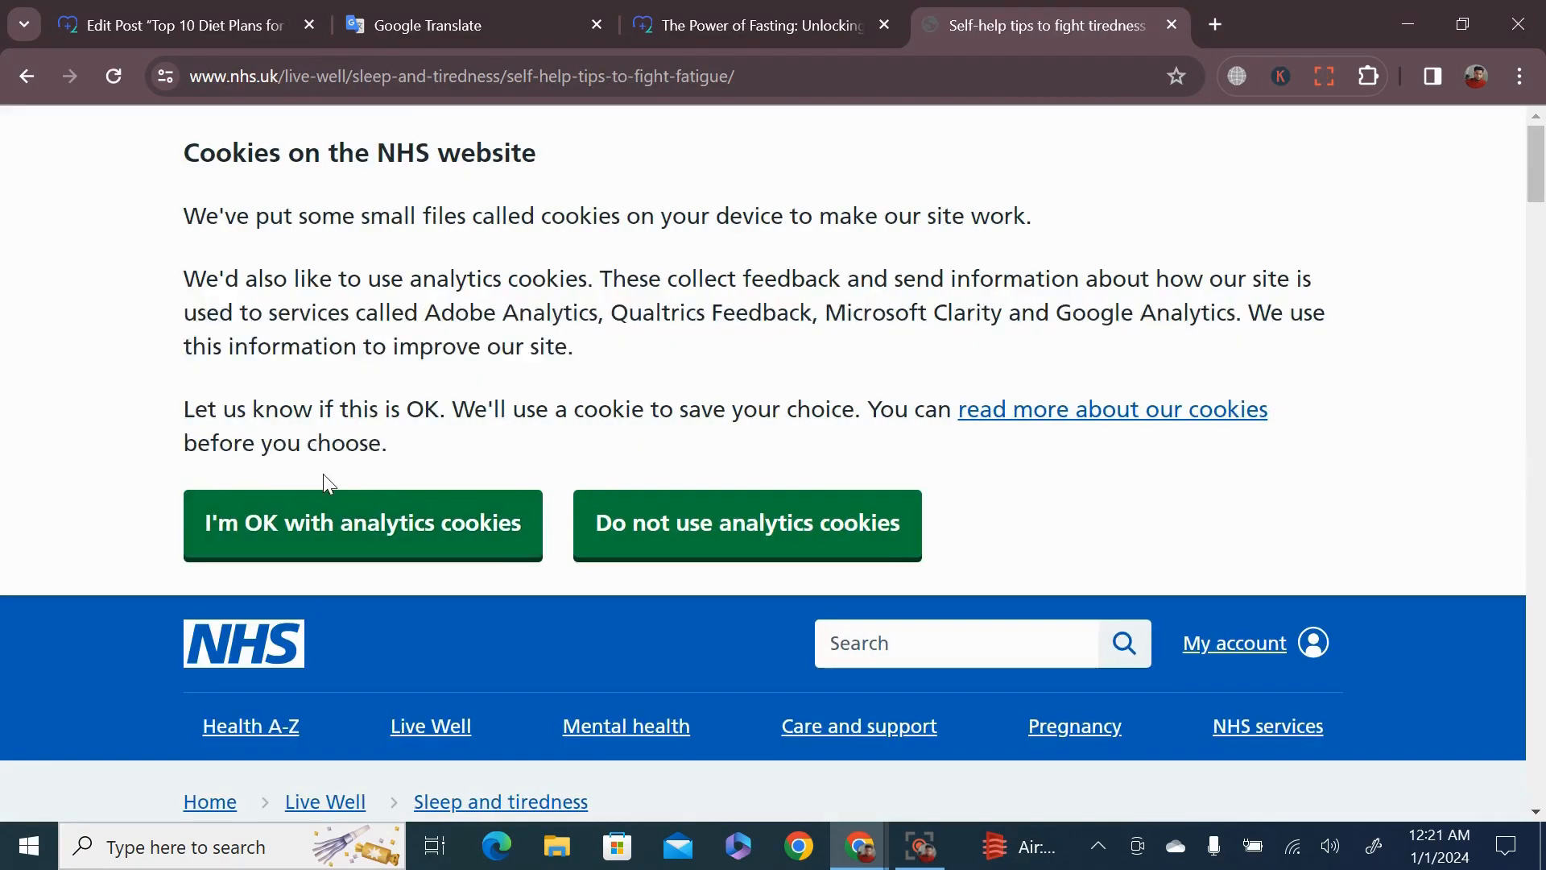
{"action": "scroll", "coordinate": [596, 316], "scroll_direction": "down", "scroll_amount": 5}
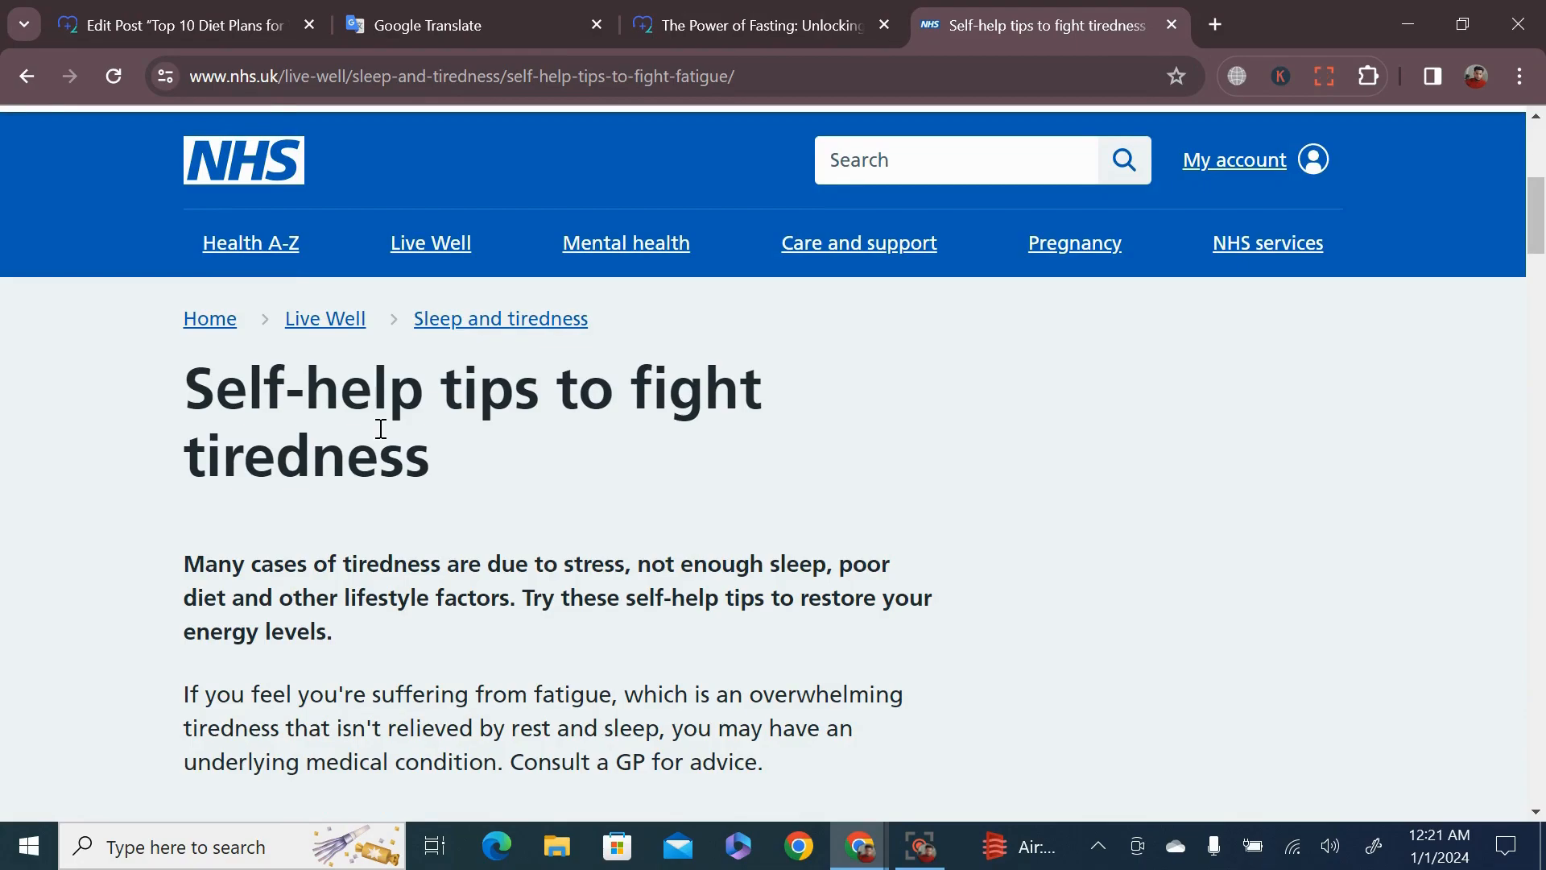
{"action": "scroll", "coordinate": [381, 429], "scroll_direction": "down", "scroll_amount": 7}
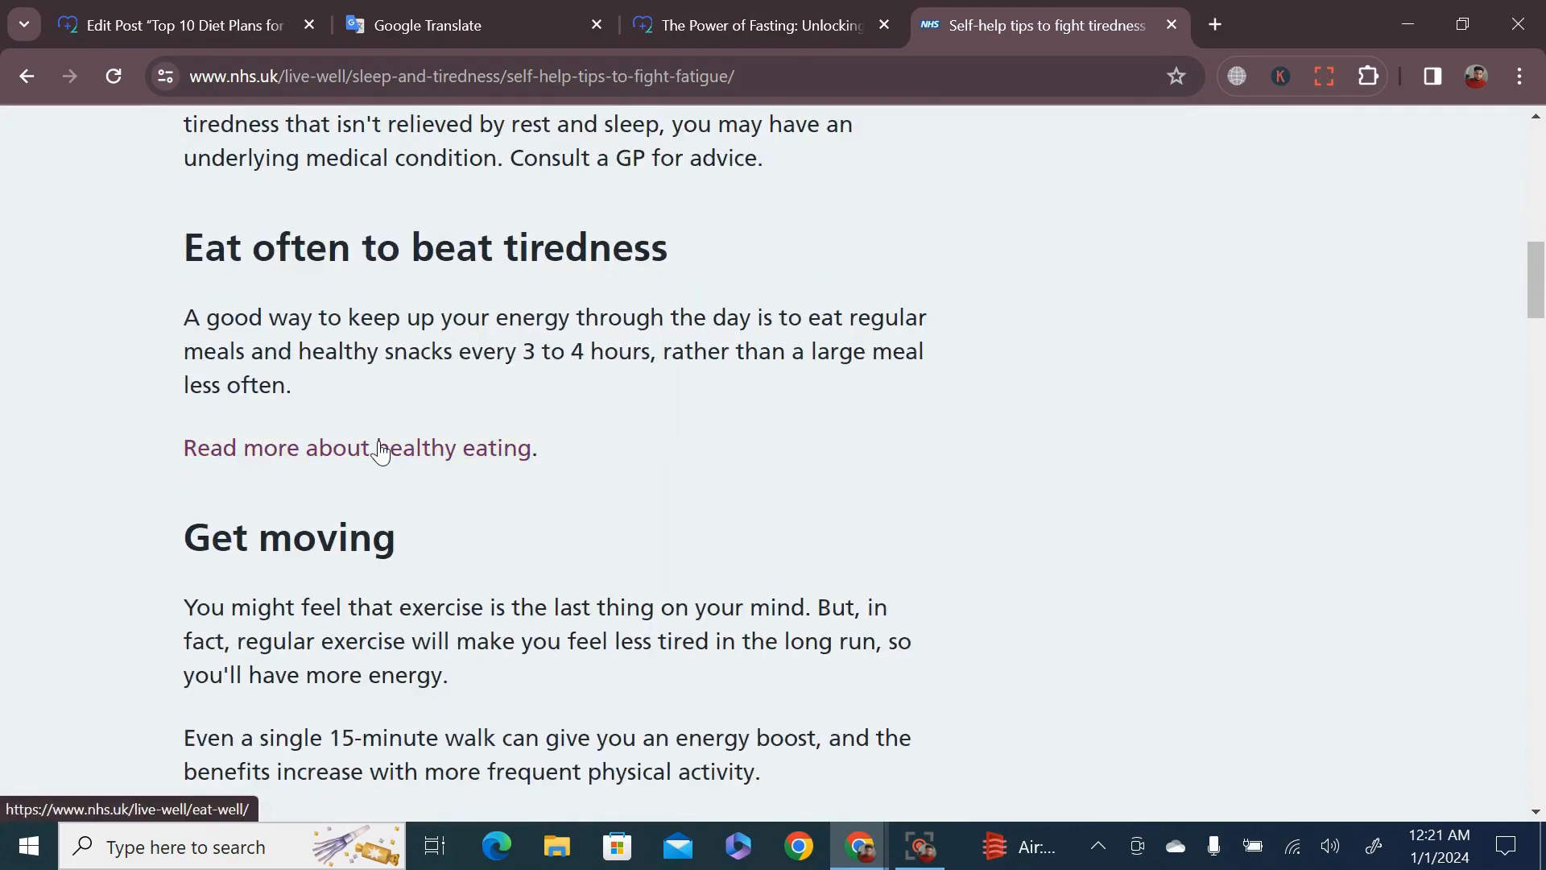
{"action": "scroll", "coordinate": [381, 451], "scroll_direction": "up", "scroll_amount": 11}
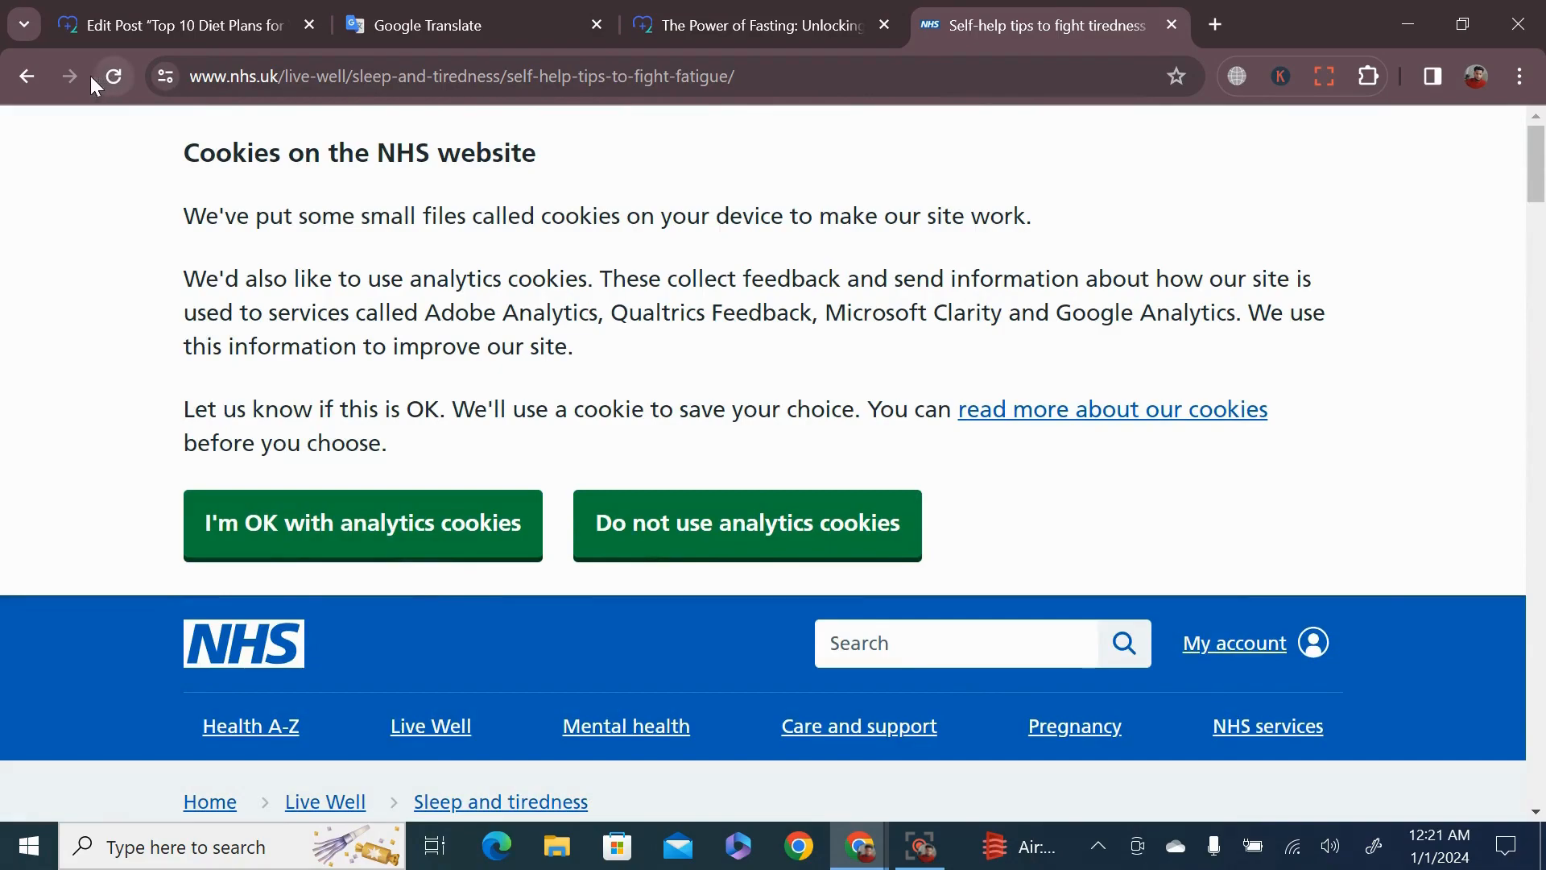
{"action": "left_click", "coordinate": [25, 73]}
Step: Switch to the corrected search "how to increase energy levels" and open Harvard Health's "9 tips to boost your energy — naturally" article
{"action": "scroll", "coordinate": [825, 380], "scroll_direction": "up", "scroll_amount": 5}
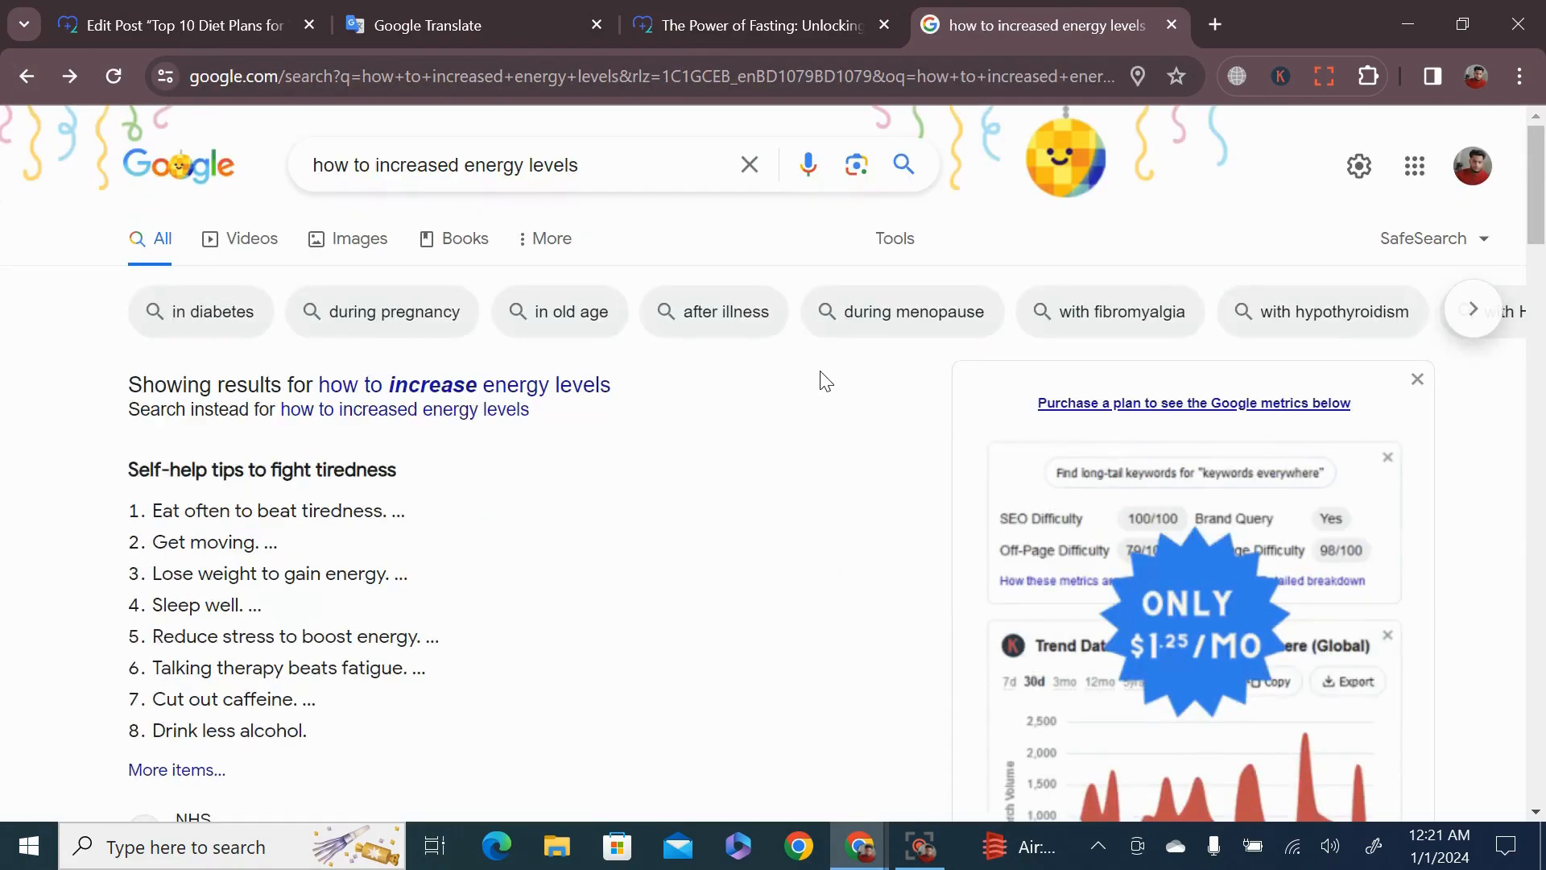
{"action": "left_click", "coordinate": [487, 390]}
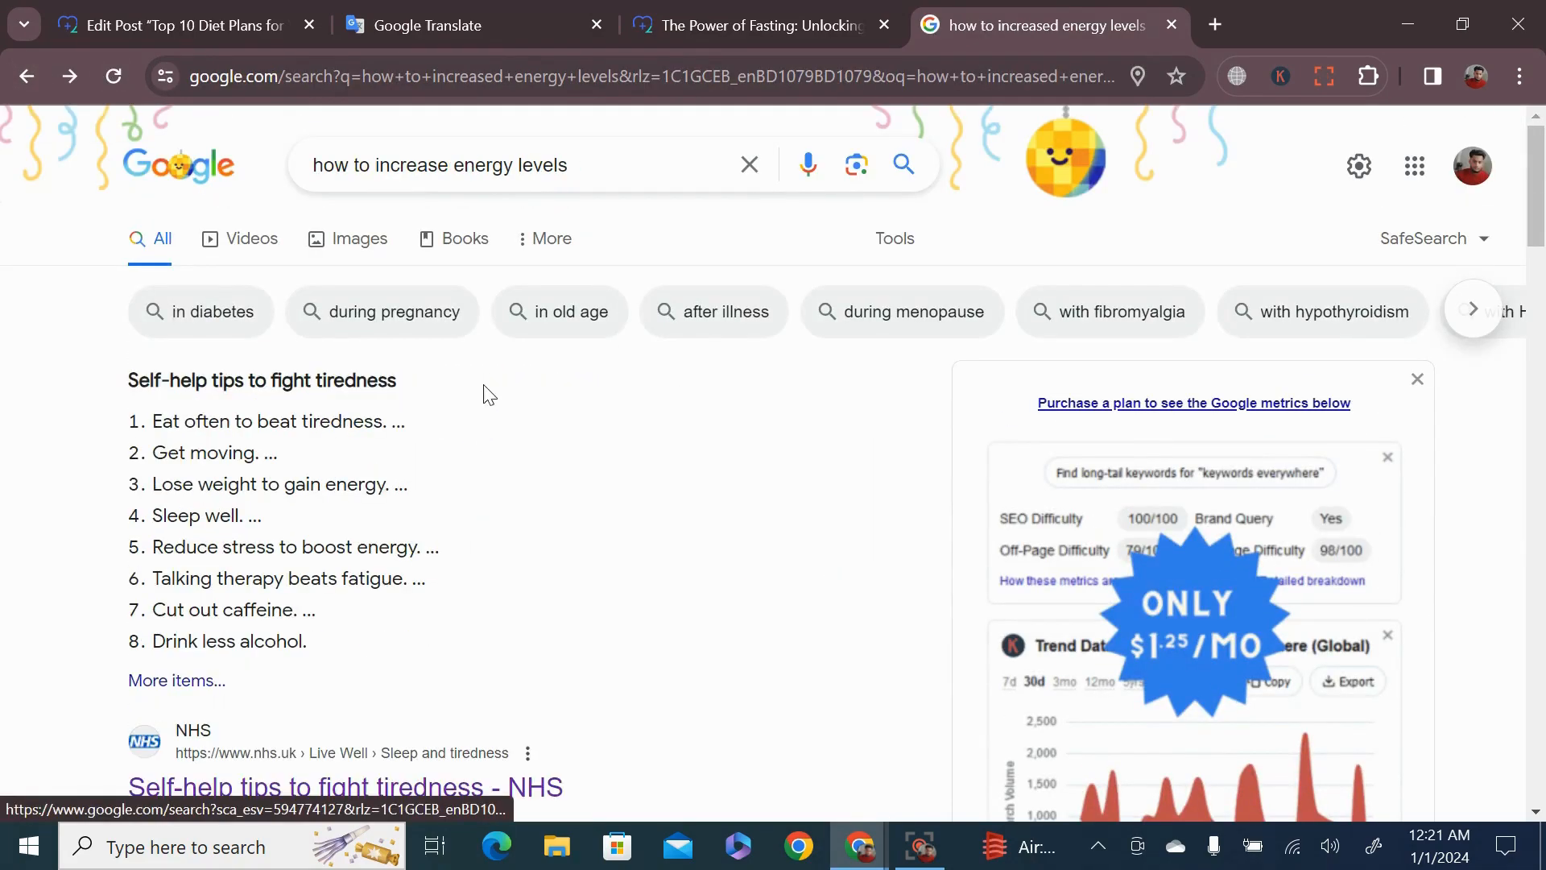
{"action": "scroll", "coordinate": [423, 446], "scroll_direction": "down", "scroll_amount": 1}
{"action": "scroll", "coordinate": [422, 444], "scroll_direction": "up", "scroll_amount": 1}
{"action": "scroll", "coordinate": [352, 438], "scroll_direction": "down", "scroll_amount": 1}
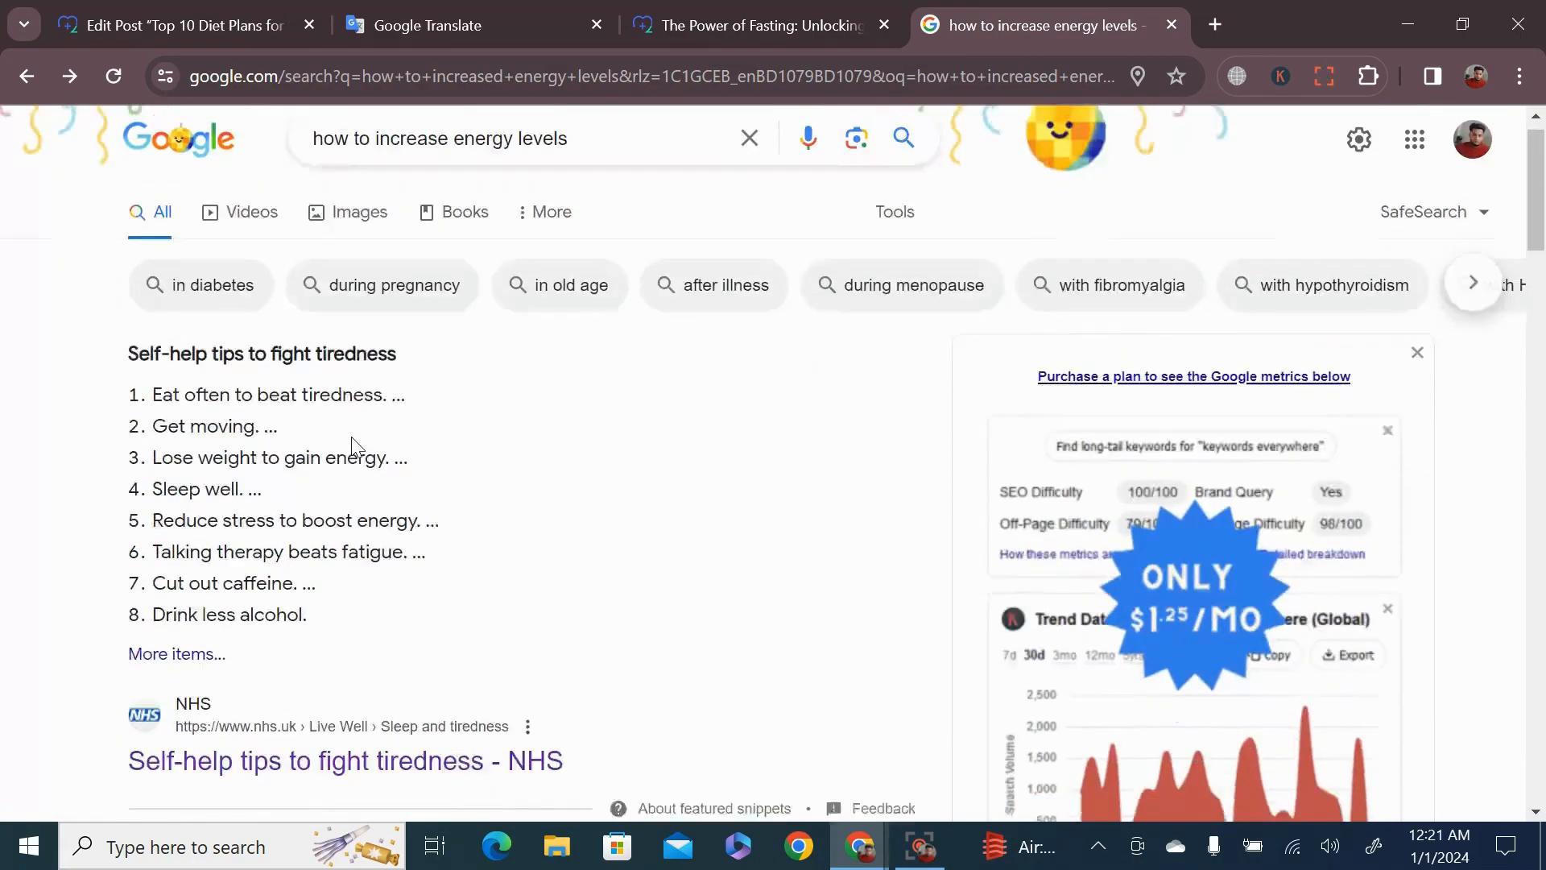
{"action": "scroll", "coordinate": [352, 449], "scroll_direction": "down", "scroll_amount": 10}
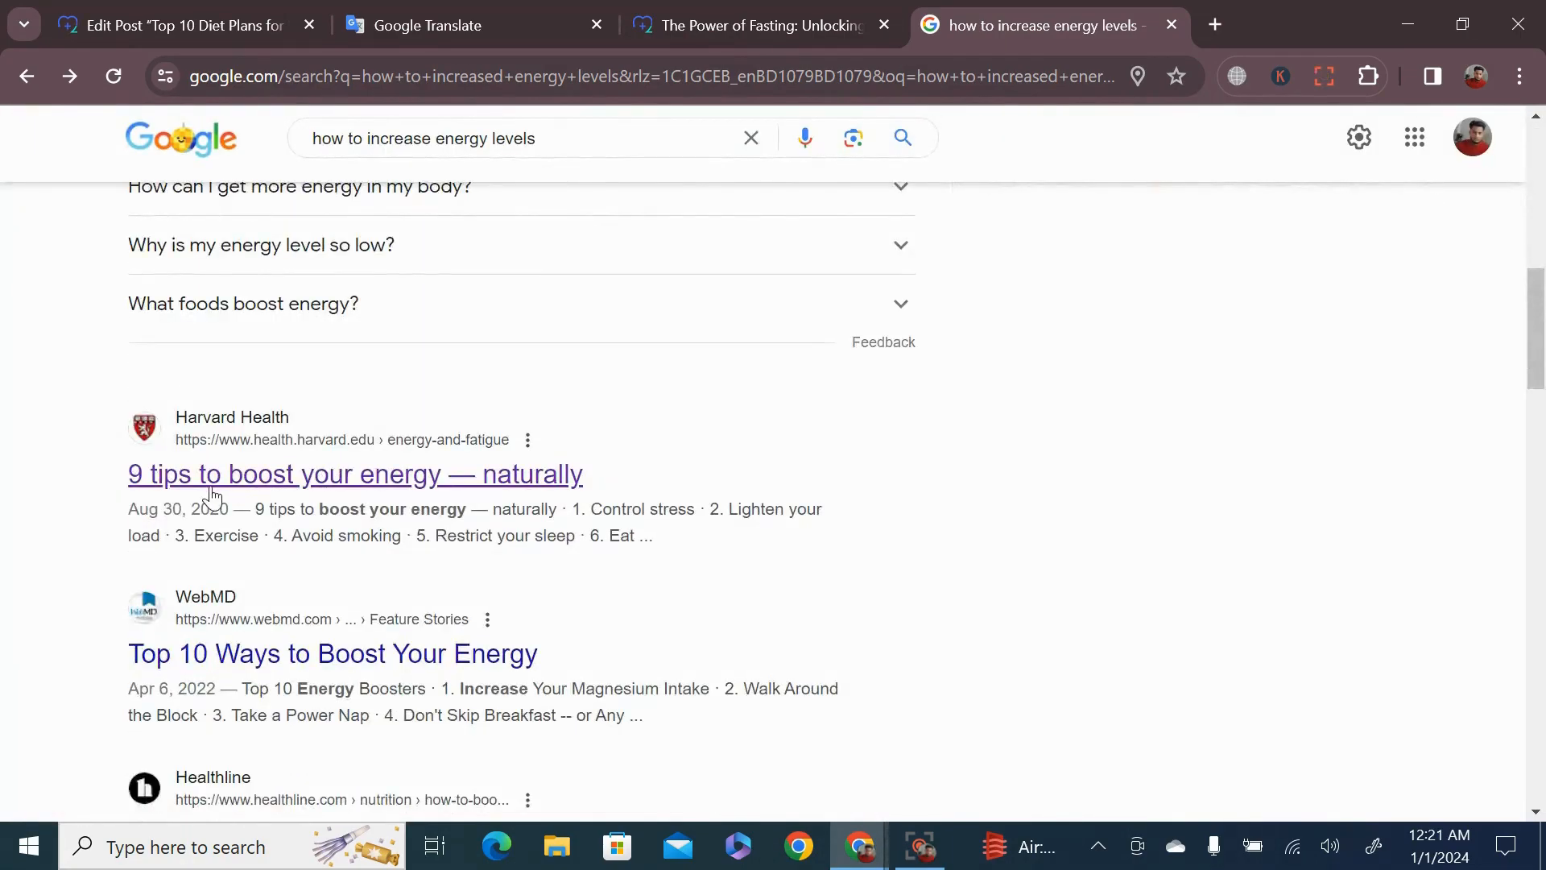
{"action": "scroll", "coordinate": [211, 495], "scroll_direction": "down", "scroll_amount": 3}
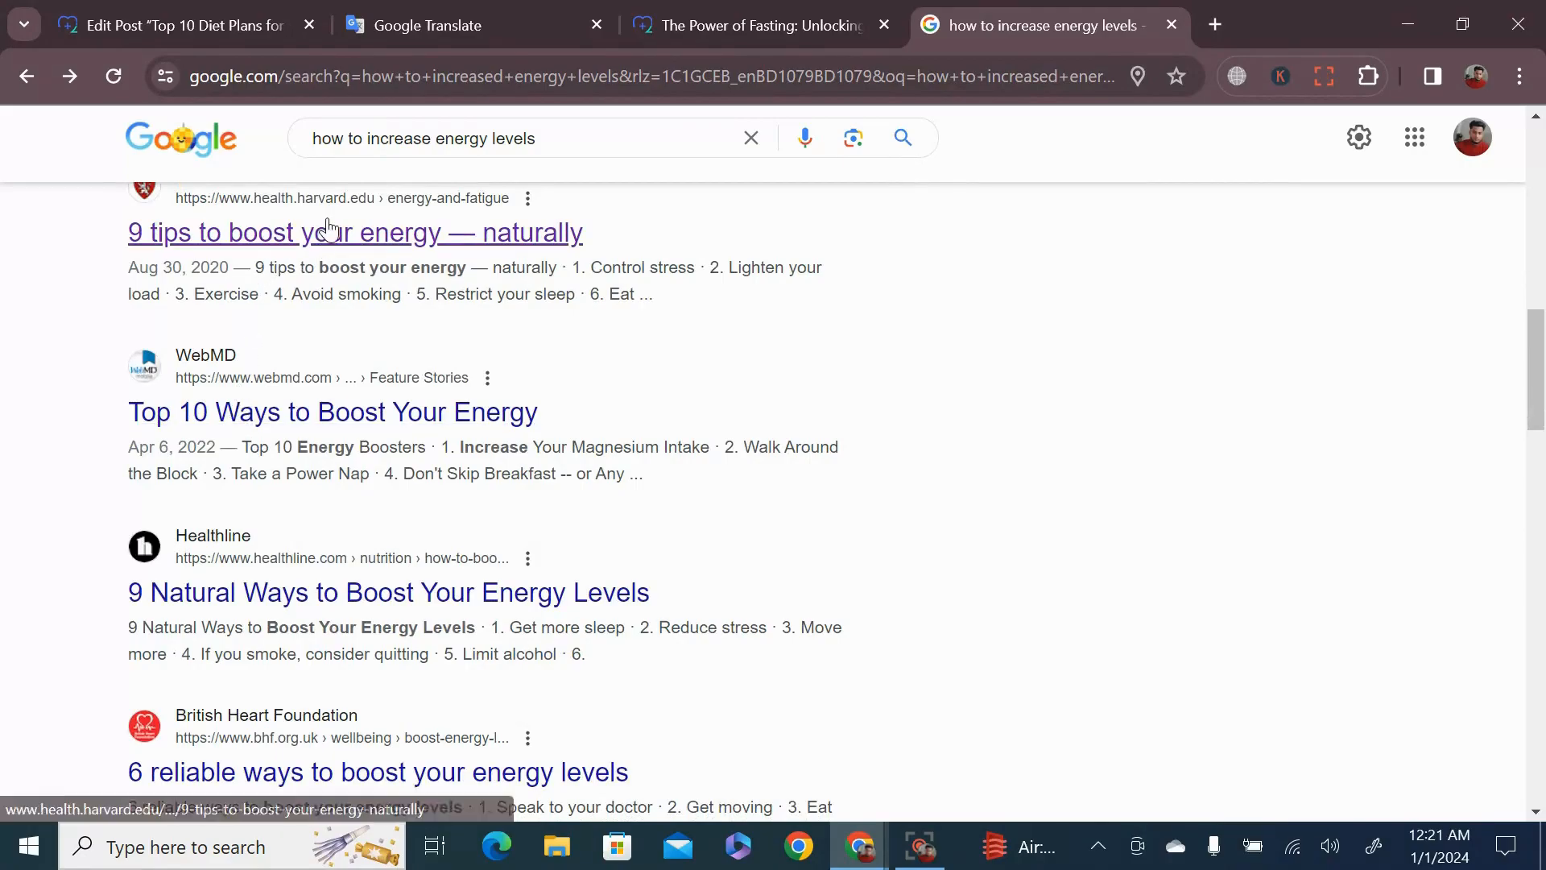
{"action": "left_click", "coordinate": [325, 249]}
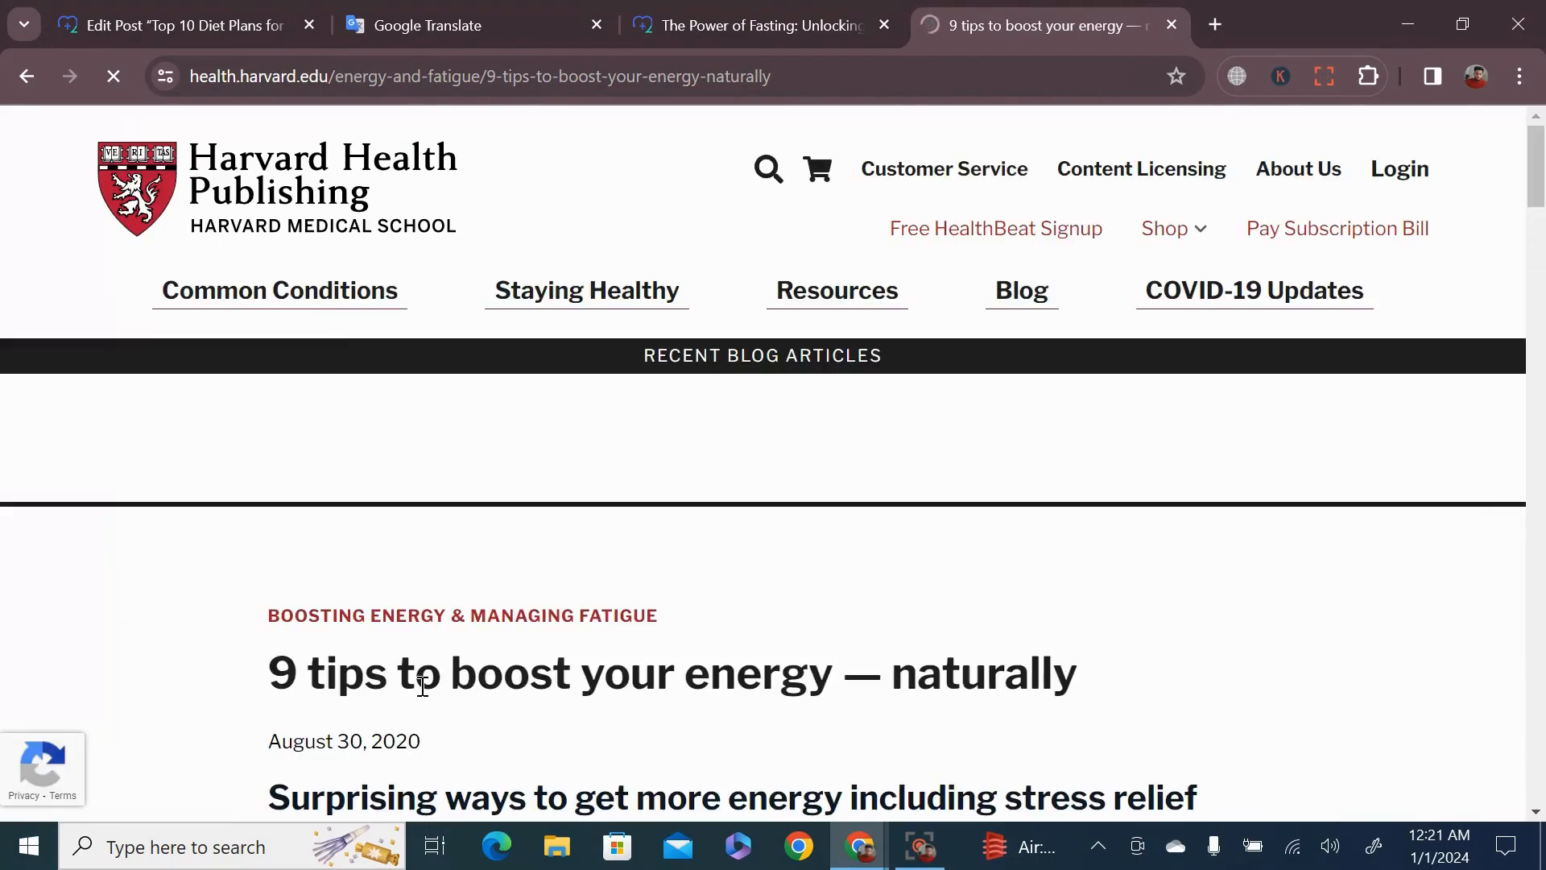
Step: Look through the Harvard Health article, copy its URL, and dismiss the Health Alerts sign-up pop-up
{"action": "scroll", "coordinate": [731, 745], "scroll_direction": "down", "scroll_amount": 6}
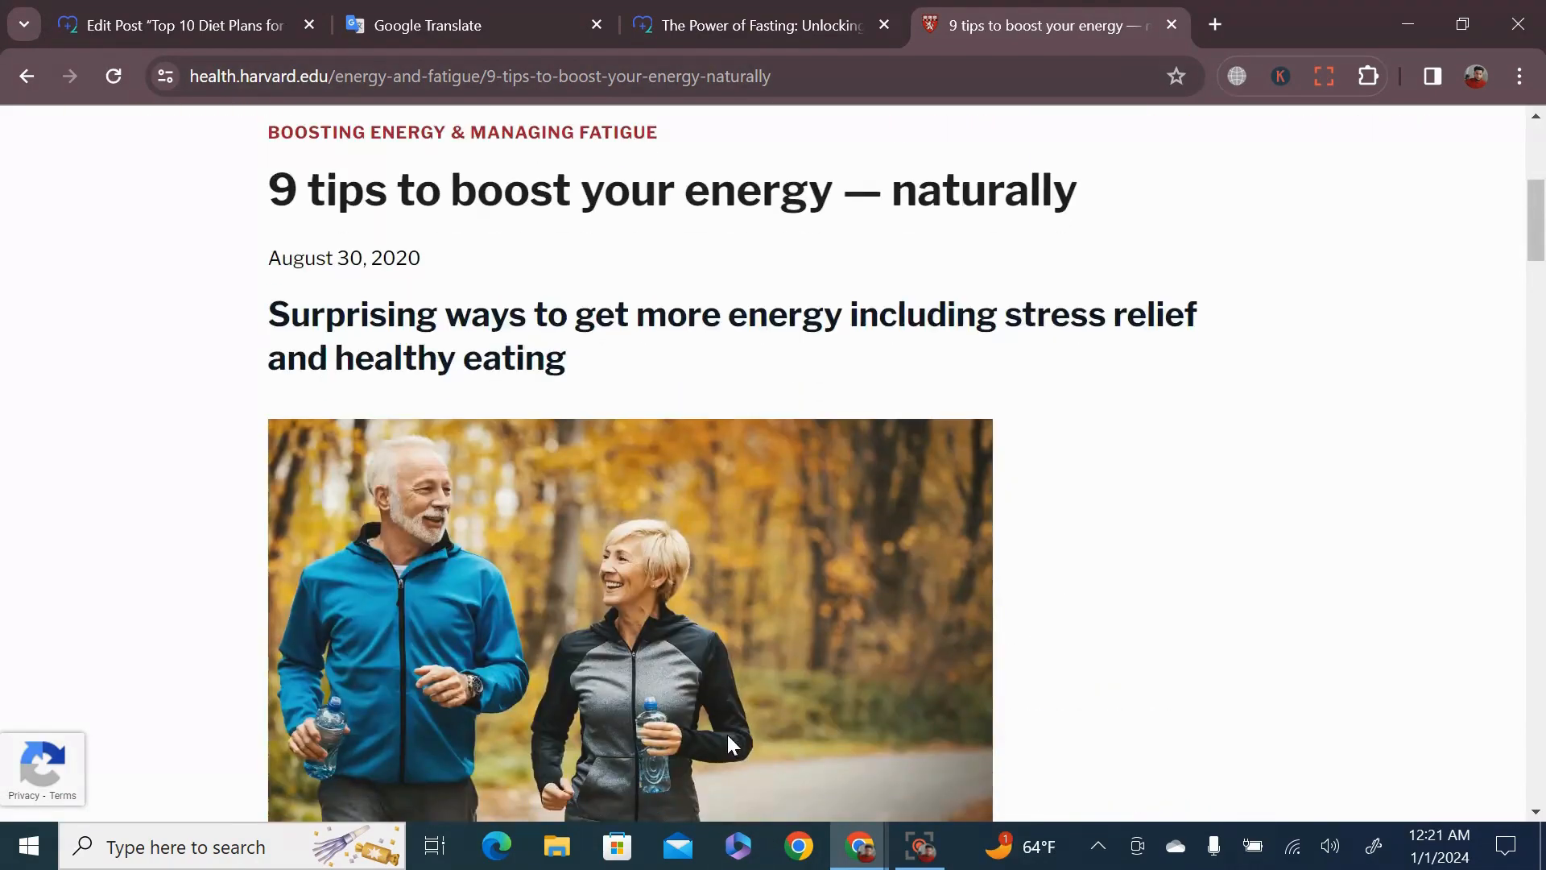
{"action": "scroll", "coordinate": [721, 742], "scroll_direction": "down", "scroll_amount": 5}
{"action": "scroll", "coordinate": [721, 741], "scroll_direction": "up", "scroll_amount": 11}
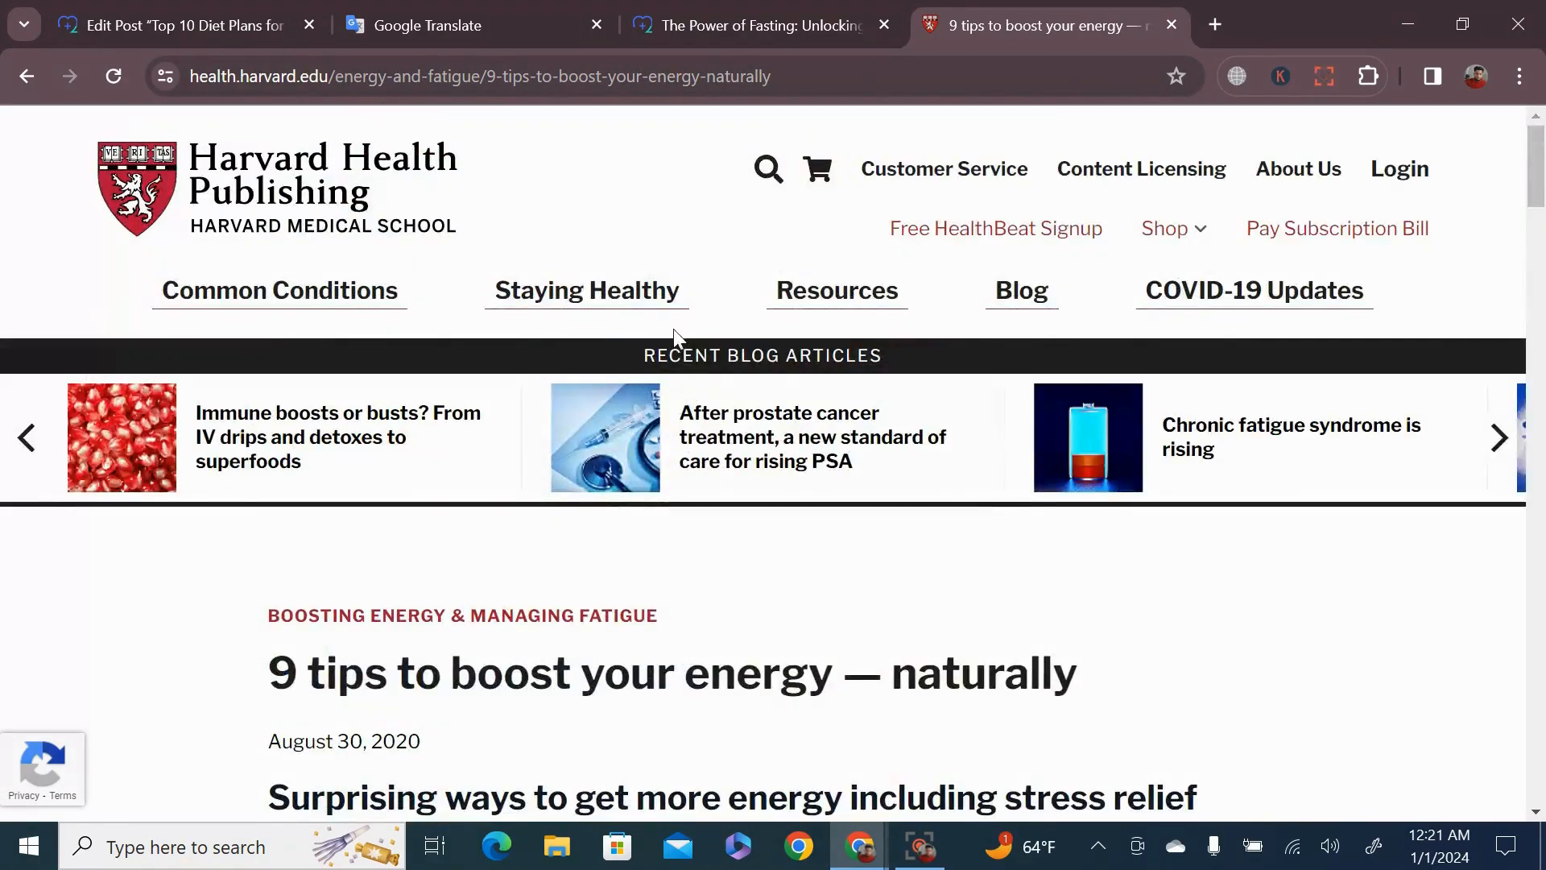
{"action": "left_click", "coordinate": [684, 77]}
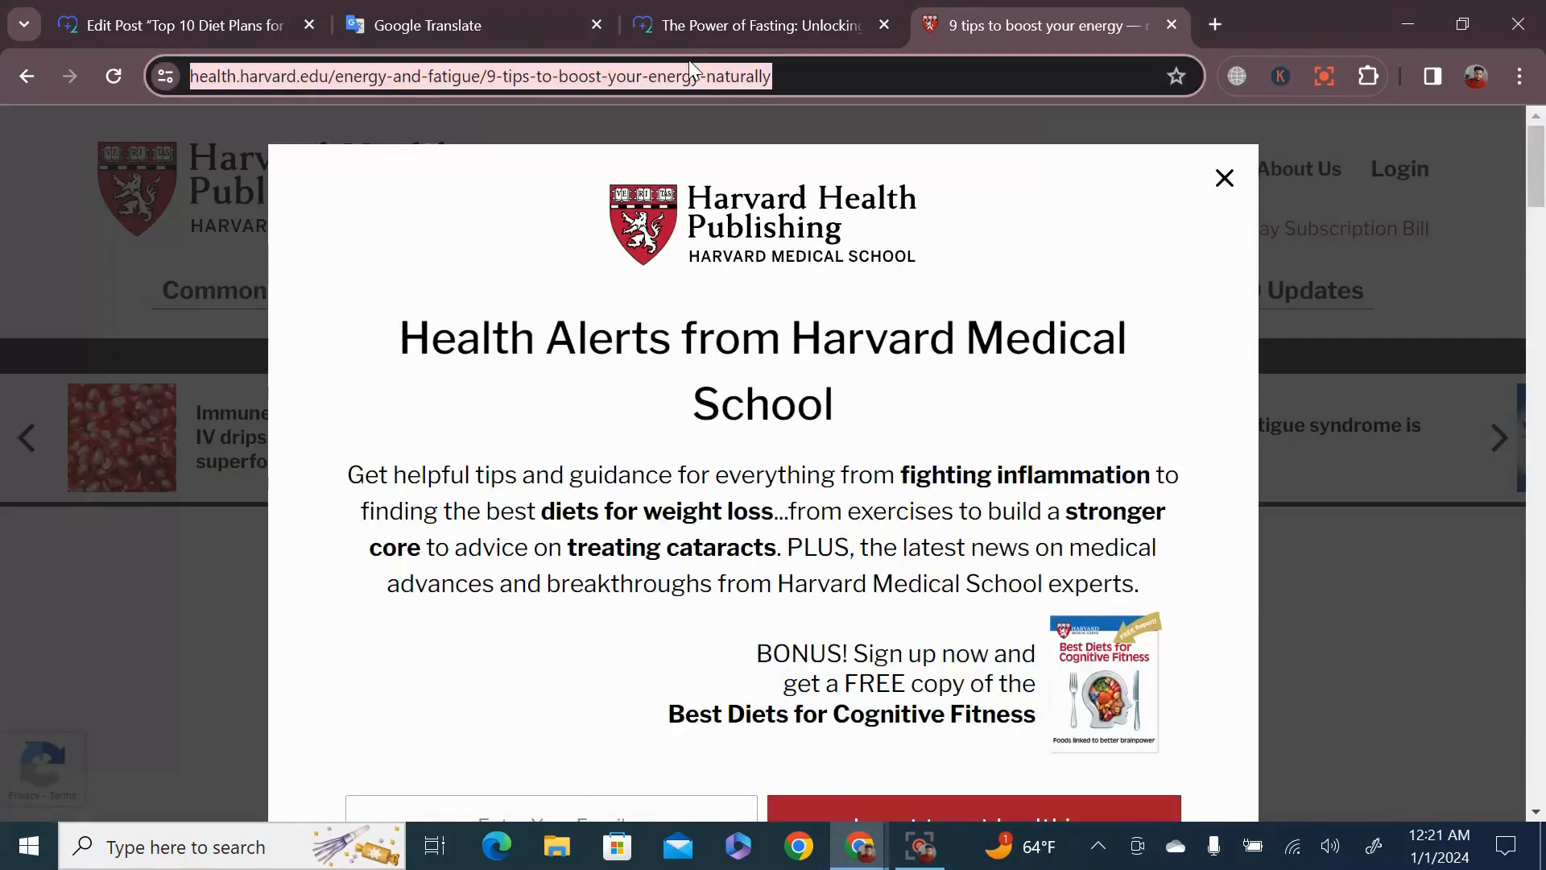
{"action": "left_click", "coordinate": [1225, 177]}
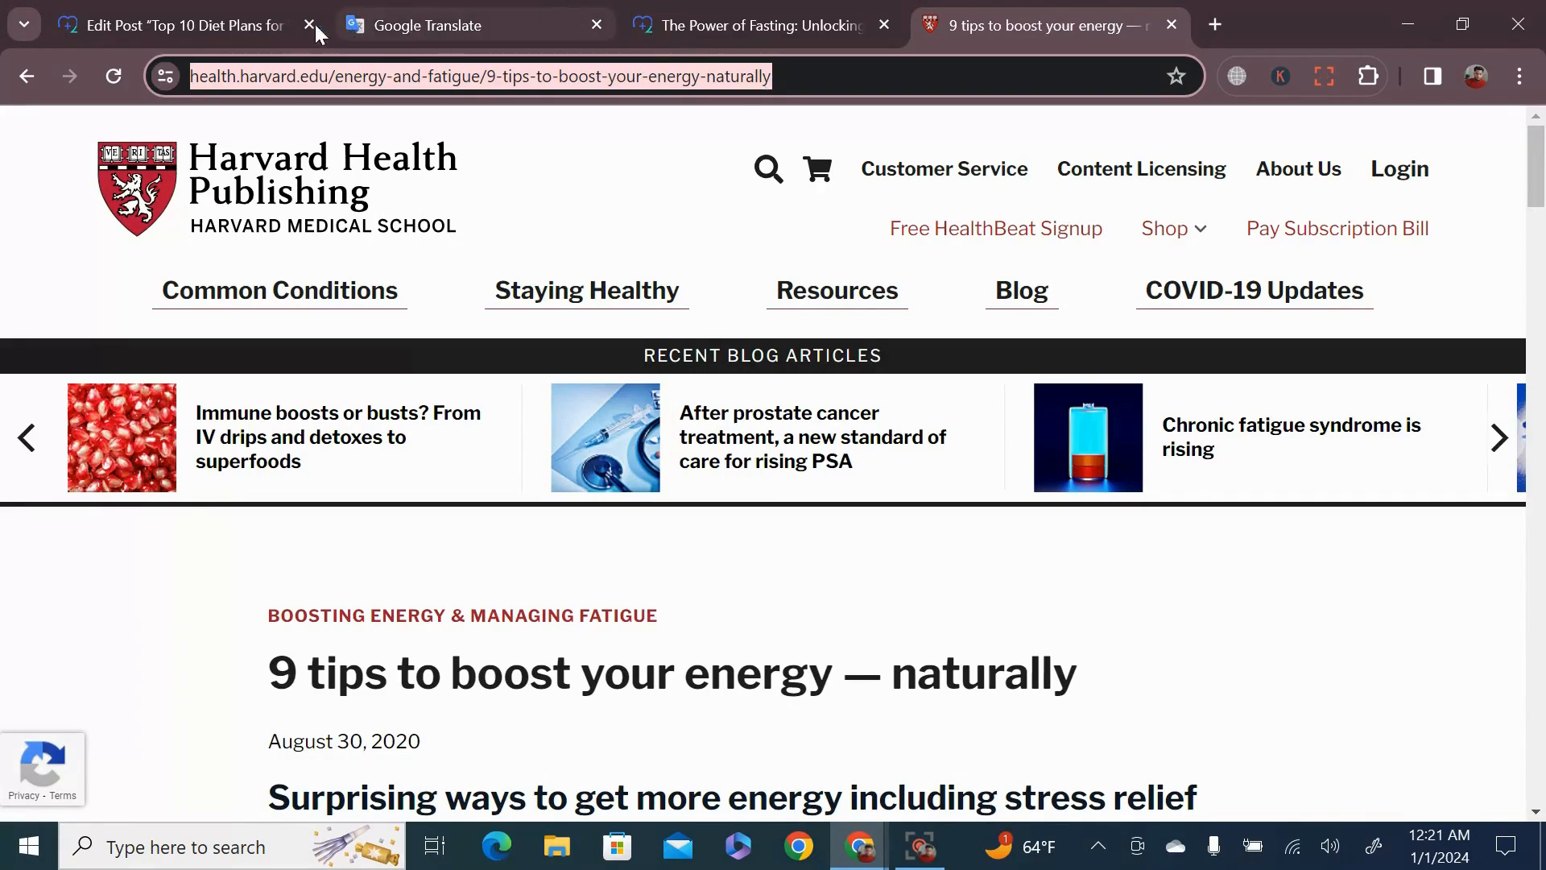
Step: Return to the post editor and link the phrase "increased energy levels" in the summary paragraph to the copied Harvard Health URL
{"action": "left_click", "coordinate": [205, 21]}
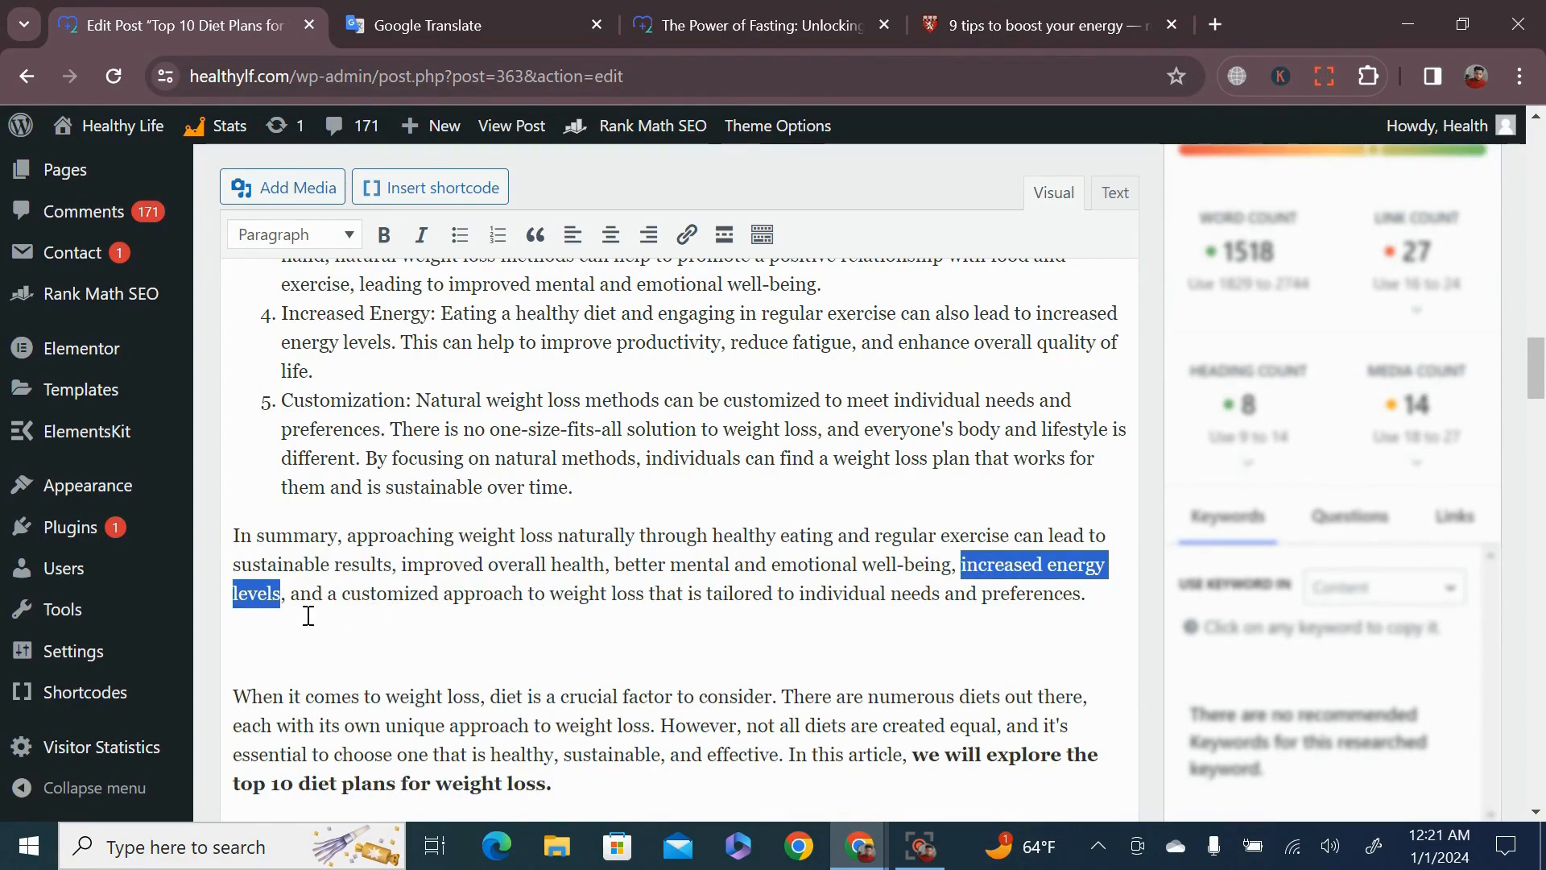
{"action": "left_click", "coordinate": [687, 235]}
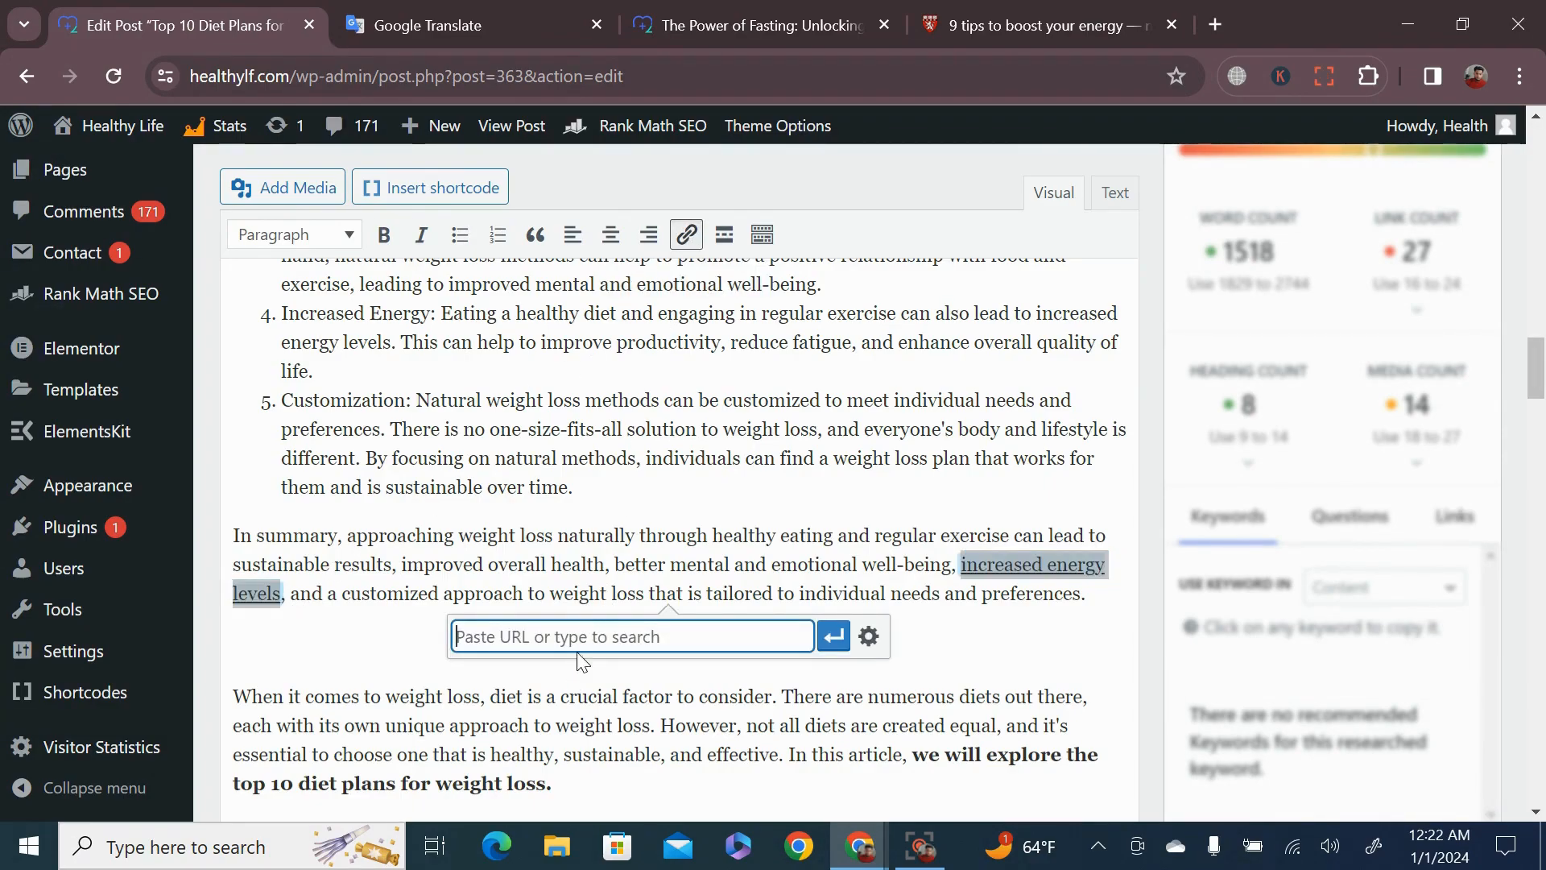
{"action": "key", "text": "ctrl+v"}
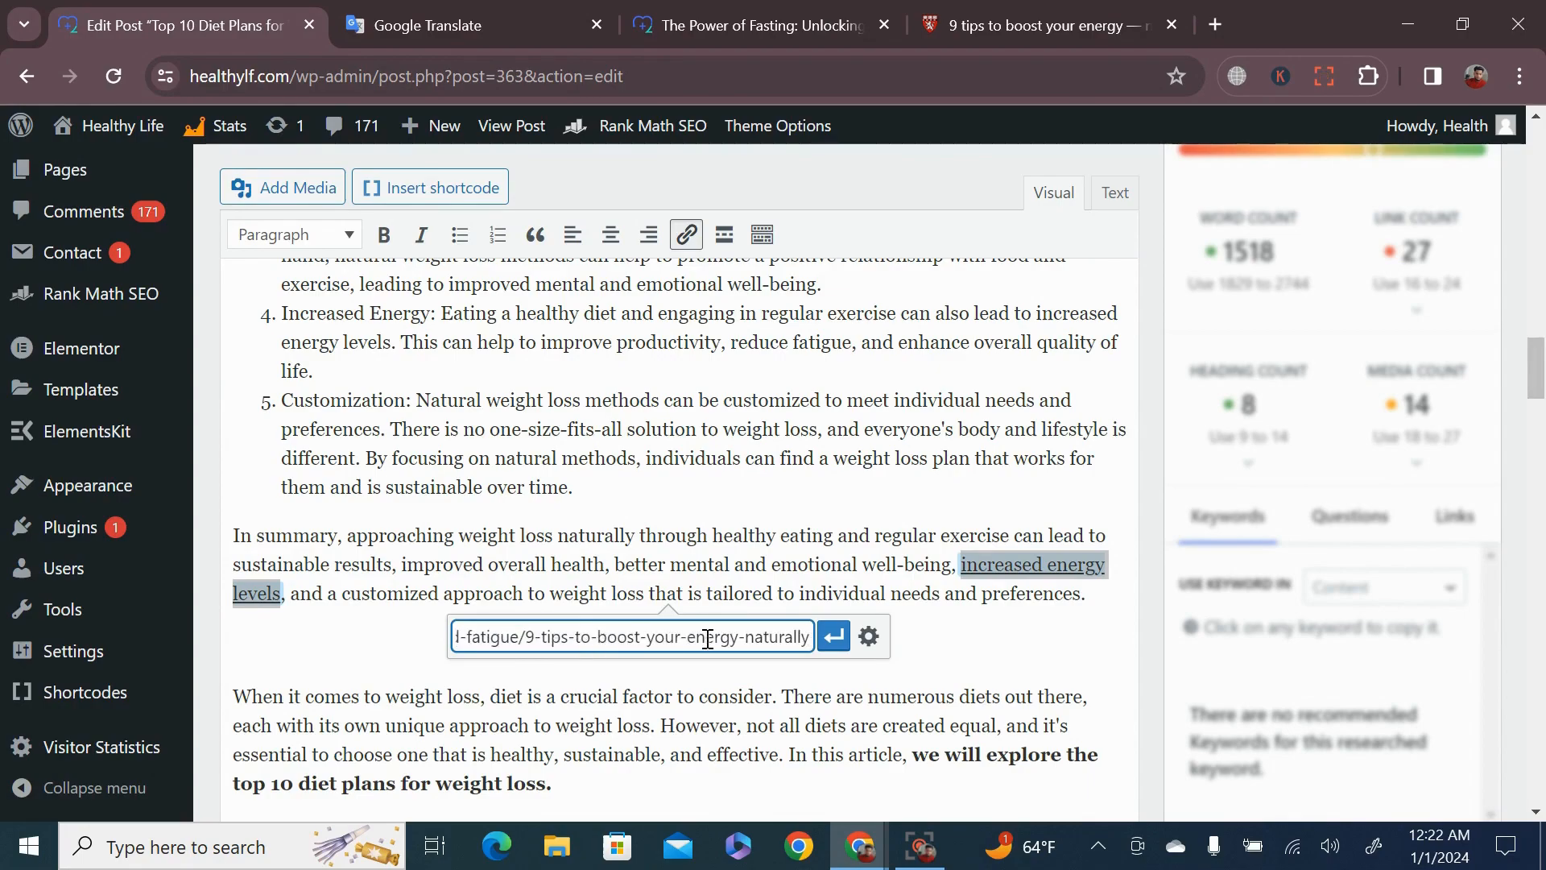
{"action": "left_click", "coordinate": [834, 637]}
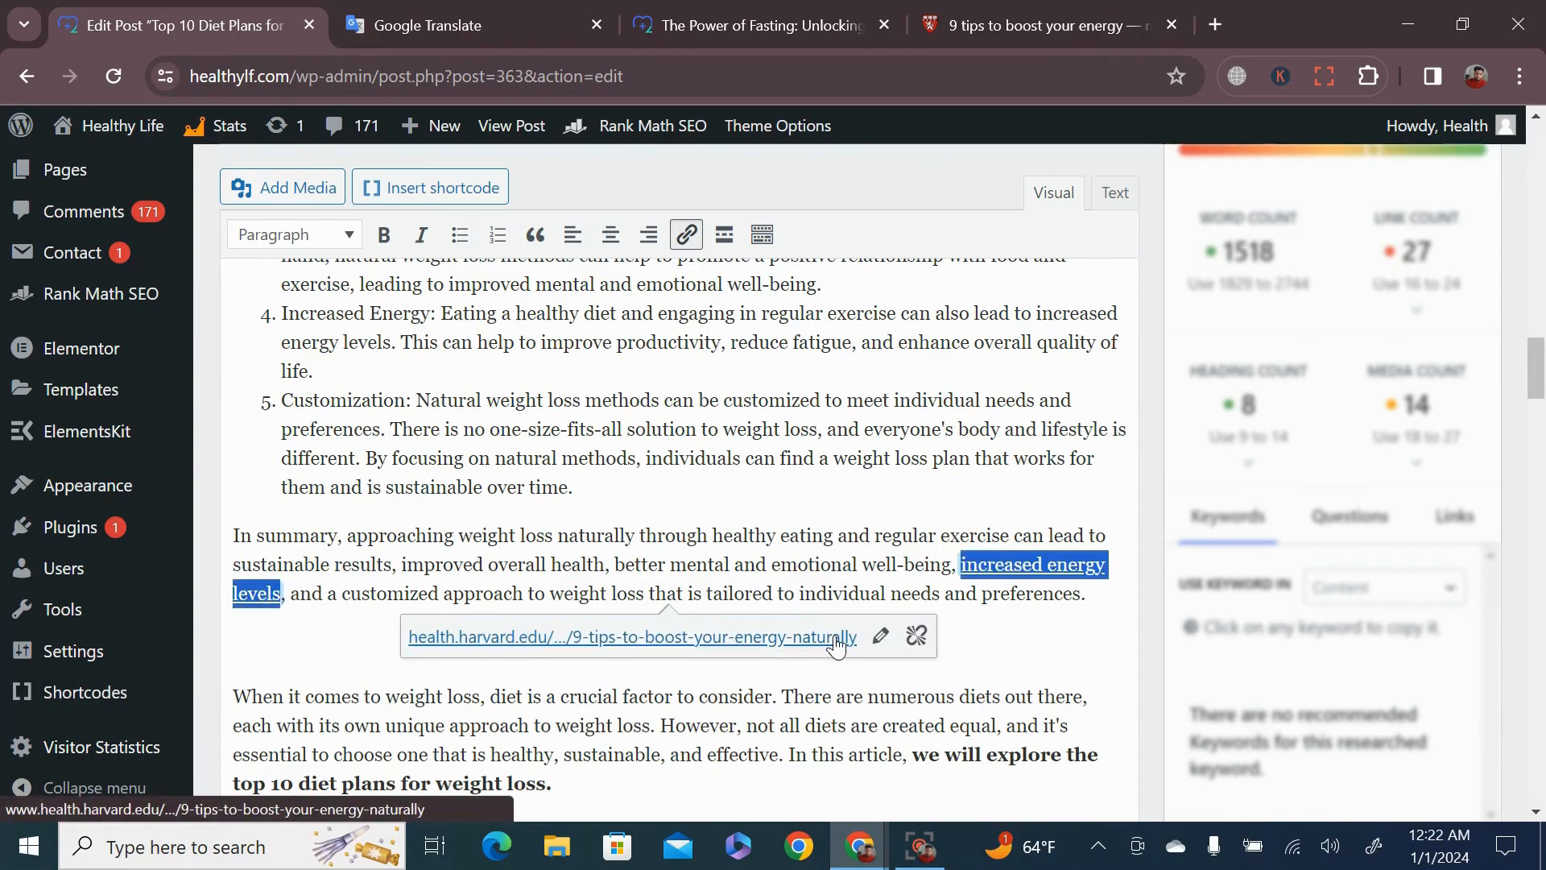
{"action": "left_click", "coordinate": [971, 631]}
Step: Review the post's Rank Math score and its Basic SEO and Additional checks for the focus keyword "Diet Plans"
{"action": "scroll", "coordinate": [971, 632], "scroll_direction": "down", "scroll_amount": 20}
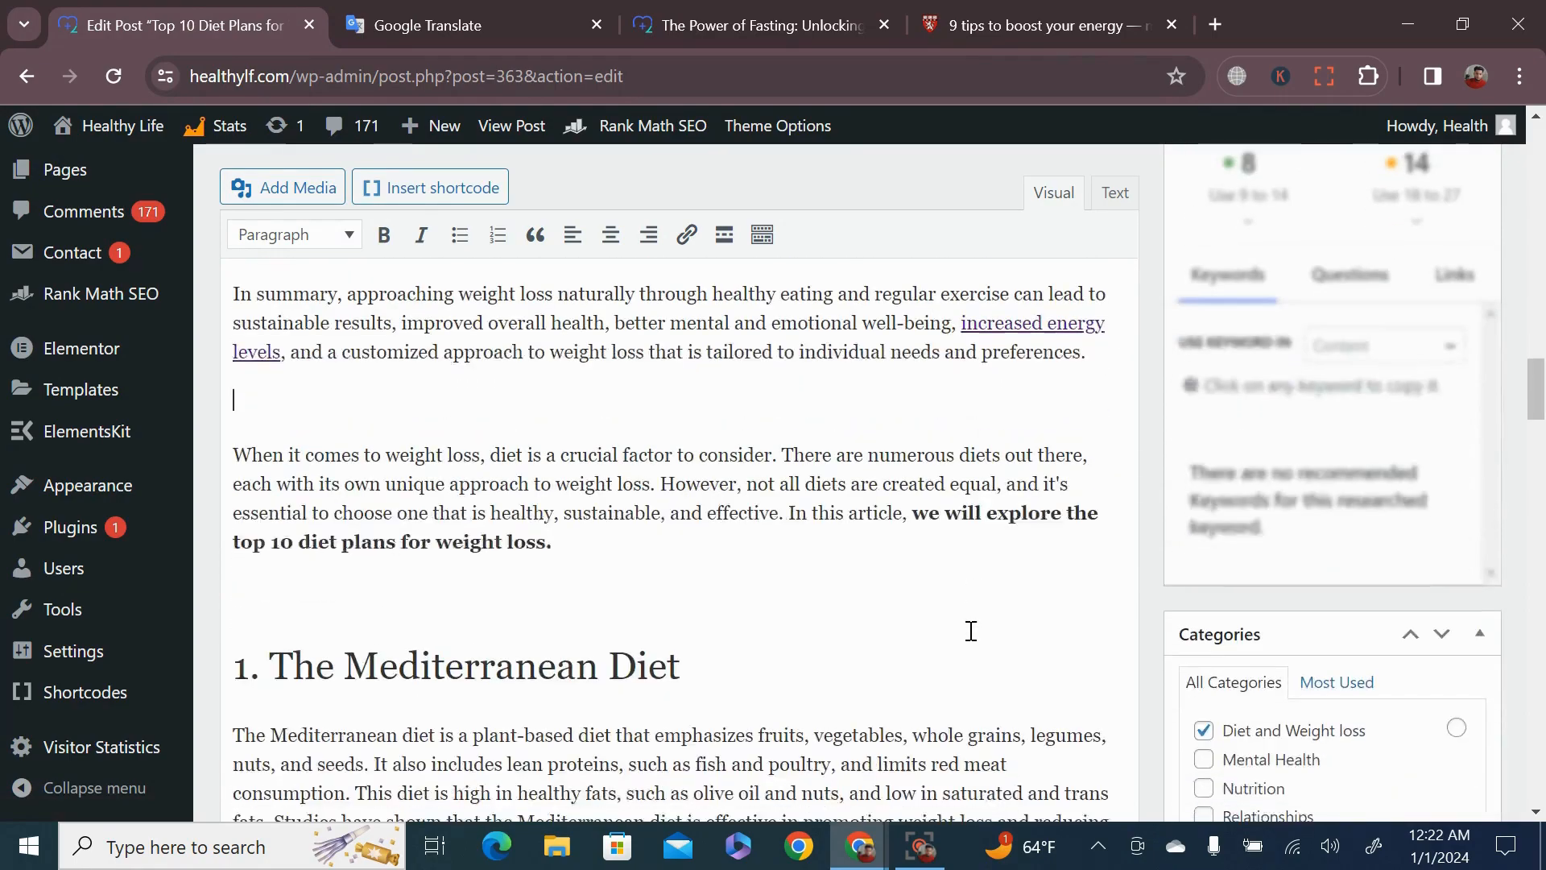
{"action": "scroll", "coordinate": [981, 622], "scroll_direction": "down", "scroll_amount": 15}
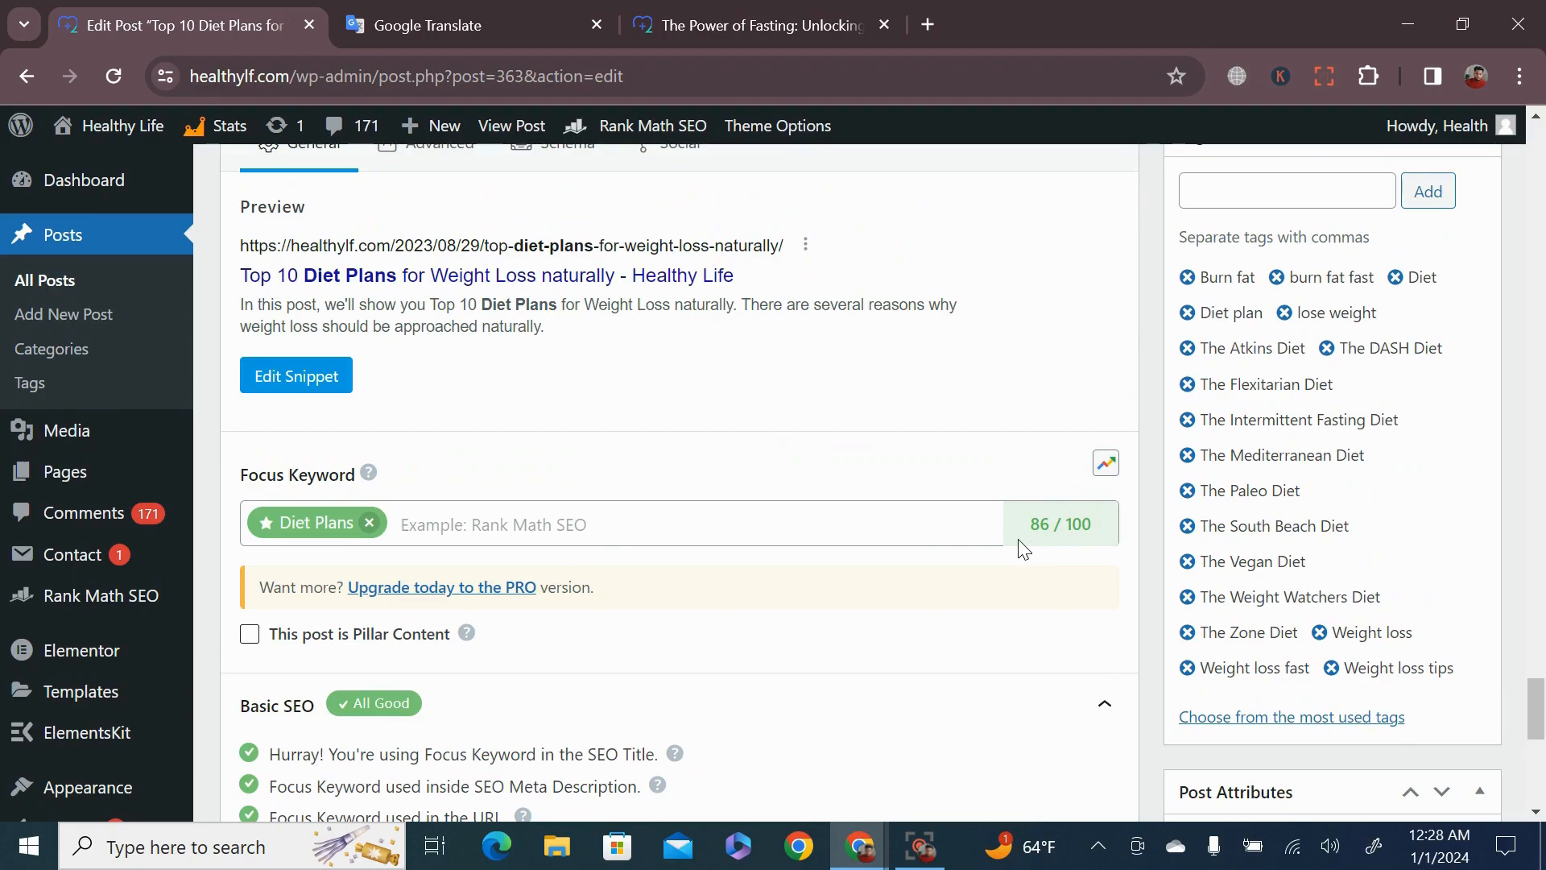
{"action": "scroll", "coordinate": [1023, 550], "scroll_direction": "up", "scroll_amount": 10}
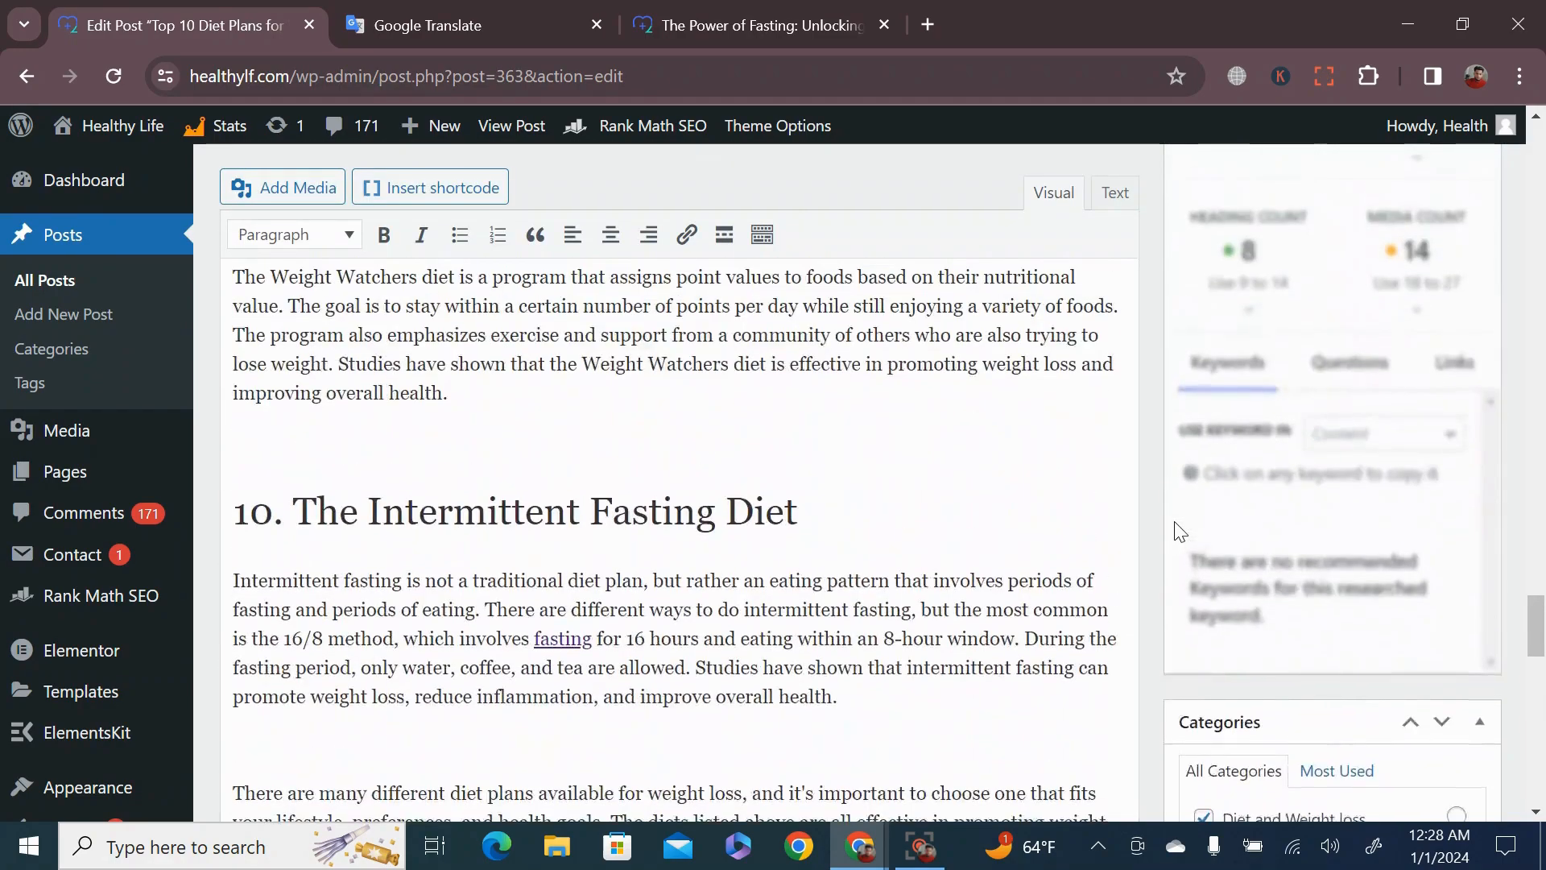
{"action": "scroll", "coordinate": [1092, 531], "scroll_direction": "down", "scroll_amount": 15}
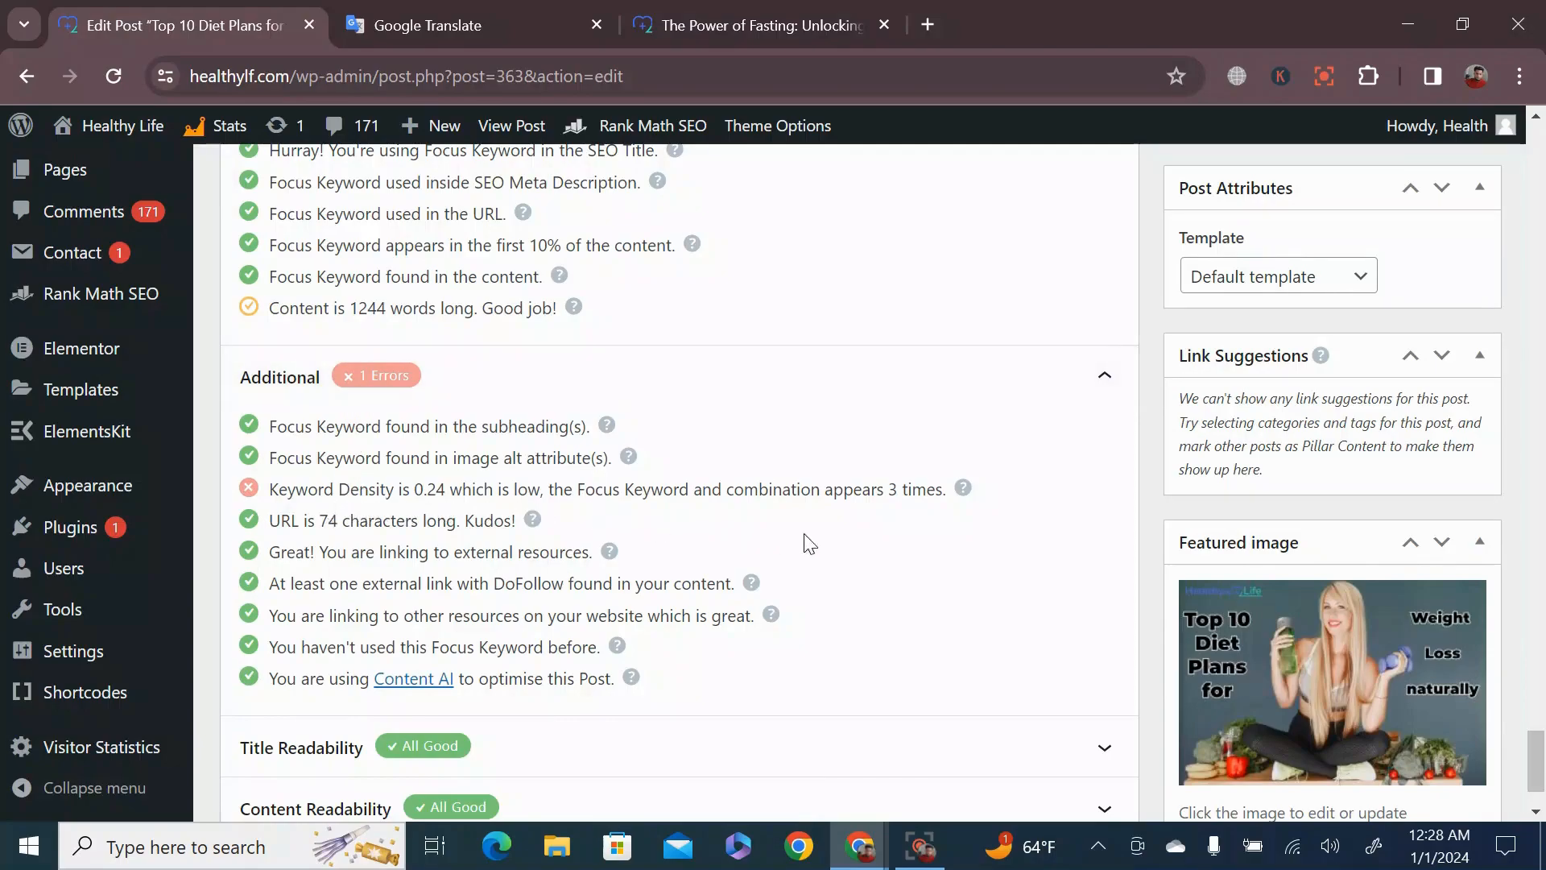
{"action": "scroll", "coordinate": [910, 545], "scroll_direction": "down", "scroll_amount": 2}
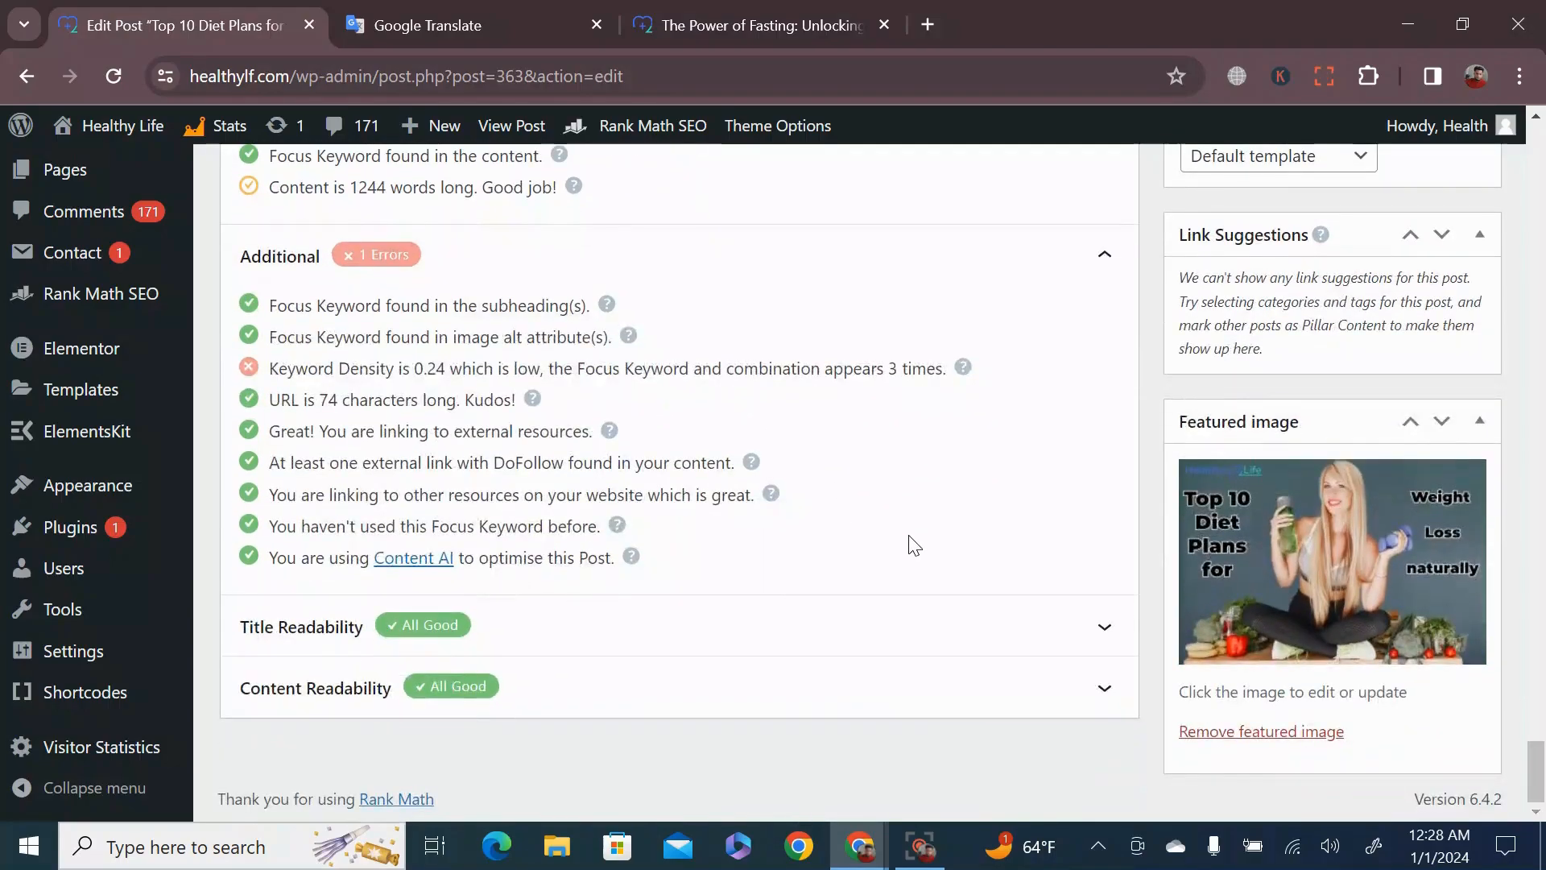
{"action": "scroll", "coordinate": [914, 546], "scroll_direction": "up", "scroll_amount": 3}
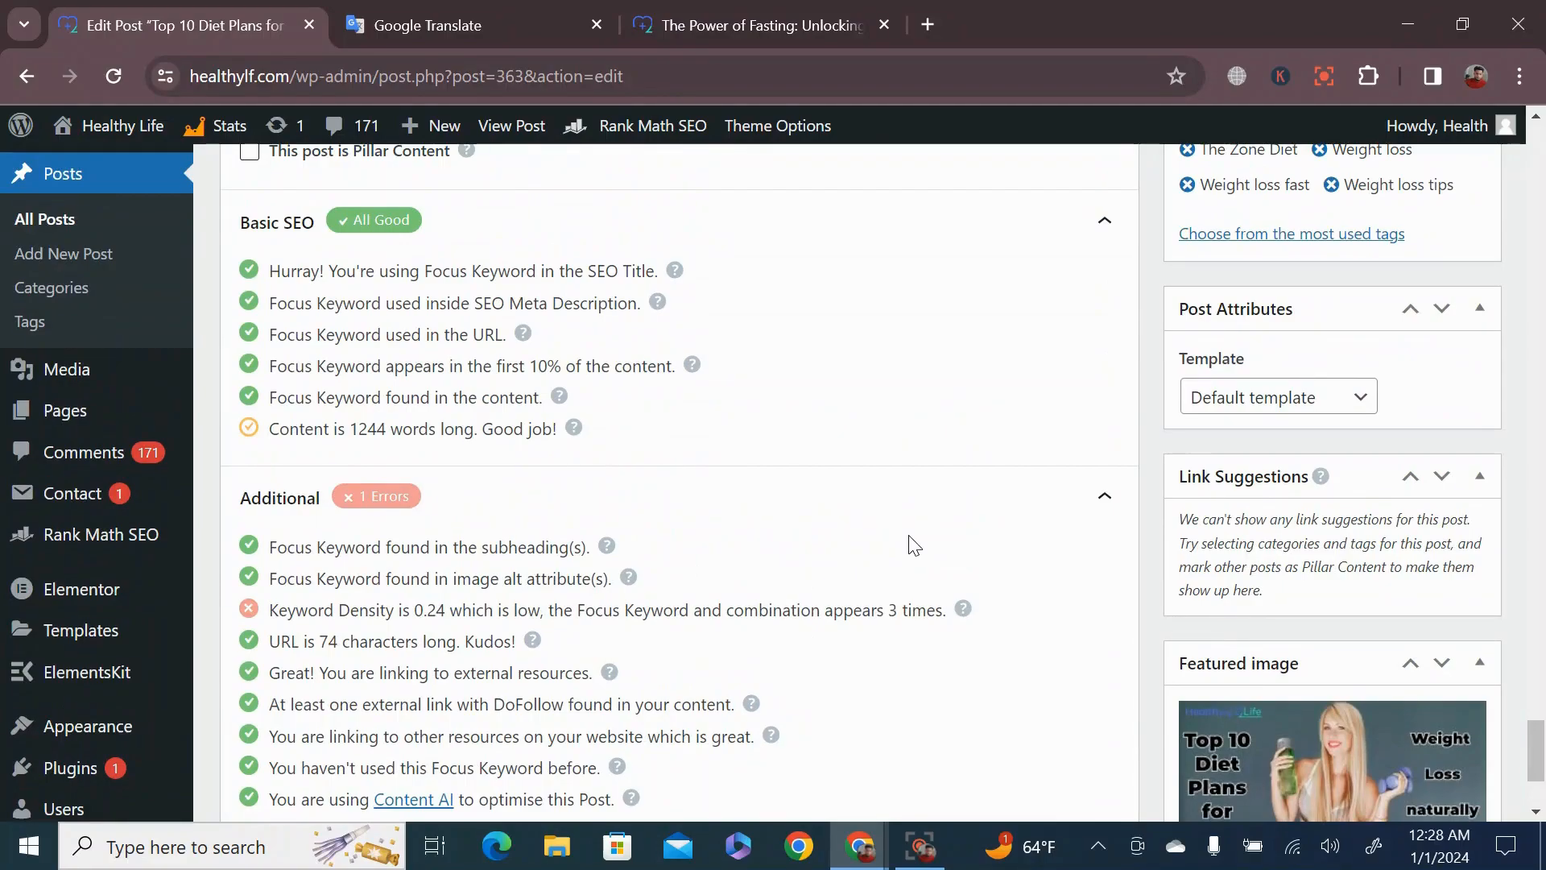
{"action": "scroll", "coordinate": [915, 545], "scroll_direction": "up", "scroll_amount": 2}
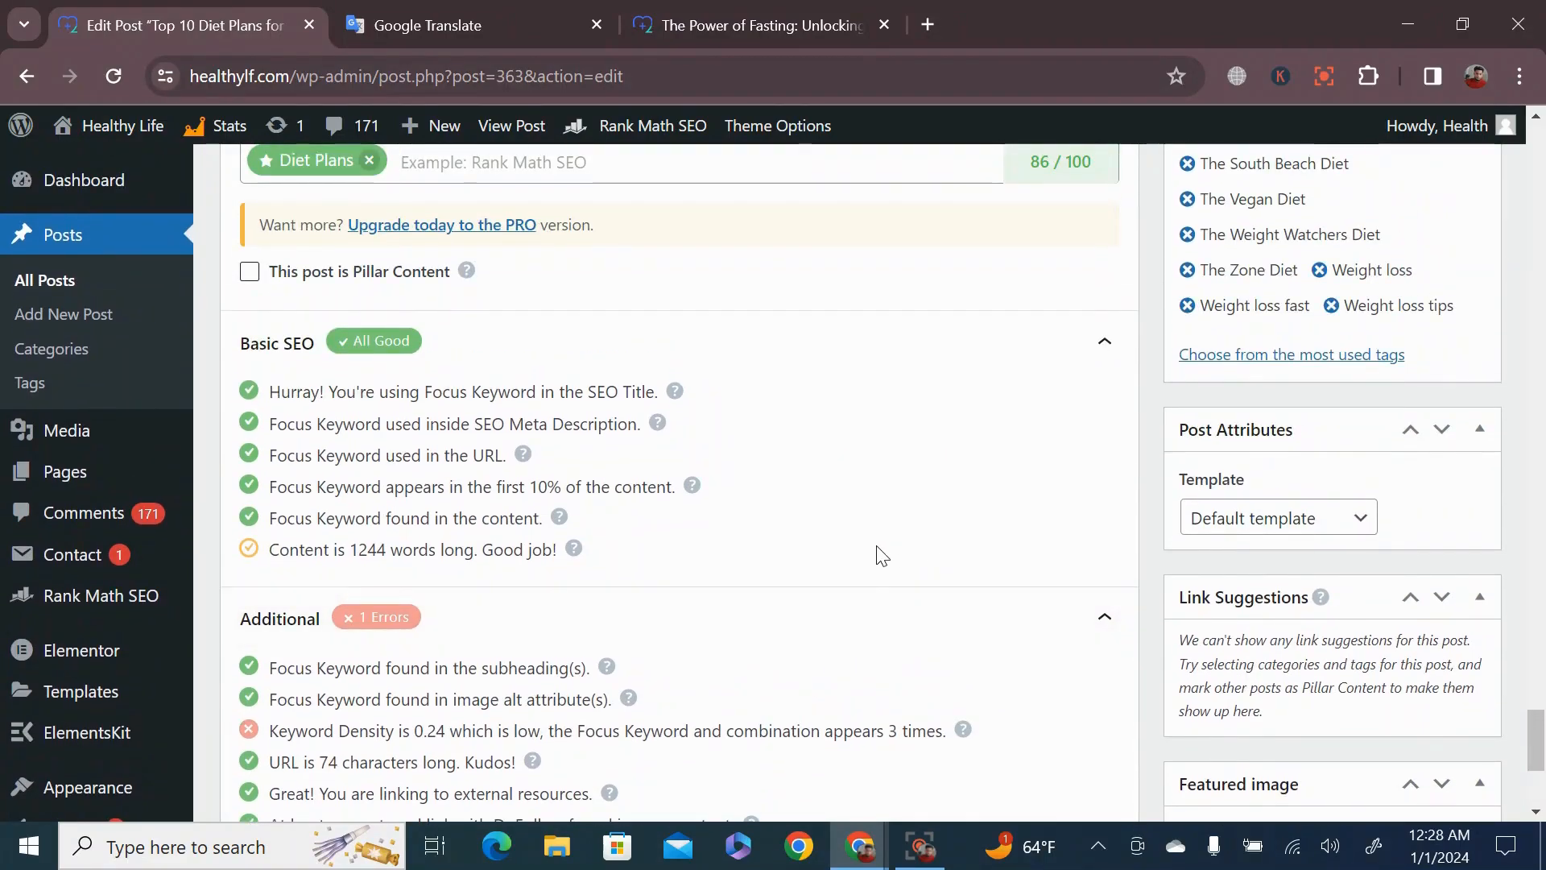
Step: Update the published post with the new links and check its SEO score in the publishing details
{"action": "scroll", "coordinate": [882, 556], "scroll_direction": "up", "scroll_amount": 10}
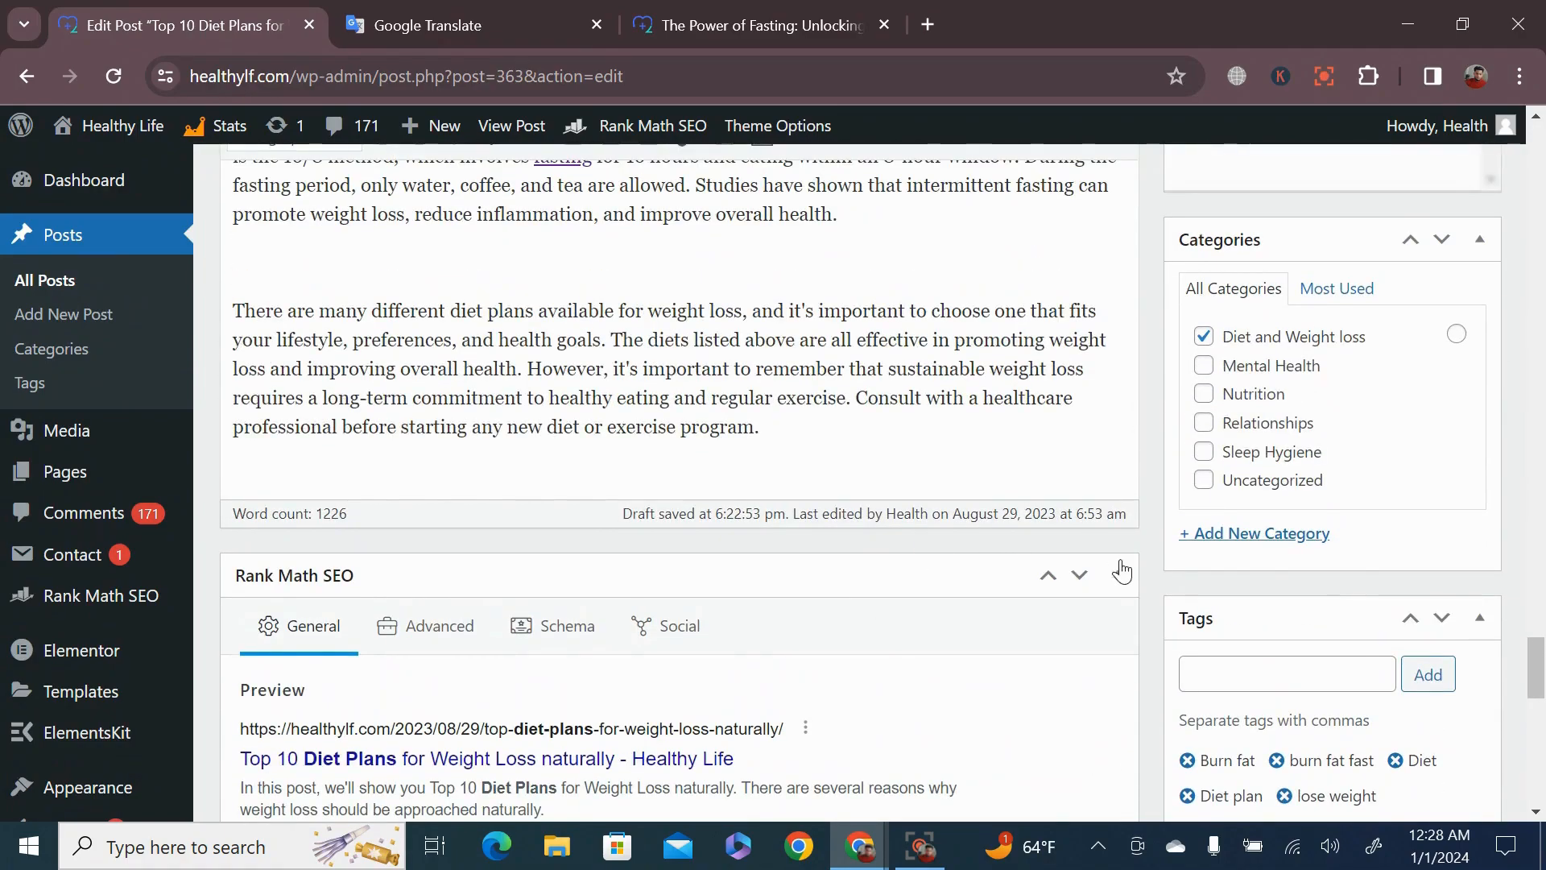
{"action": "scroll", "coordinate": [1119, 569], "scroll_direction": "up", "scroll_amount": 10}
{"action": "scroll", "coordinate": [1128, 523], "scroll_direction": "up", "scroll_amount": 10}
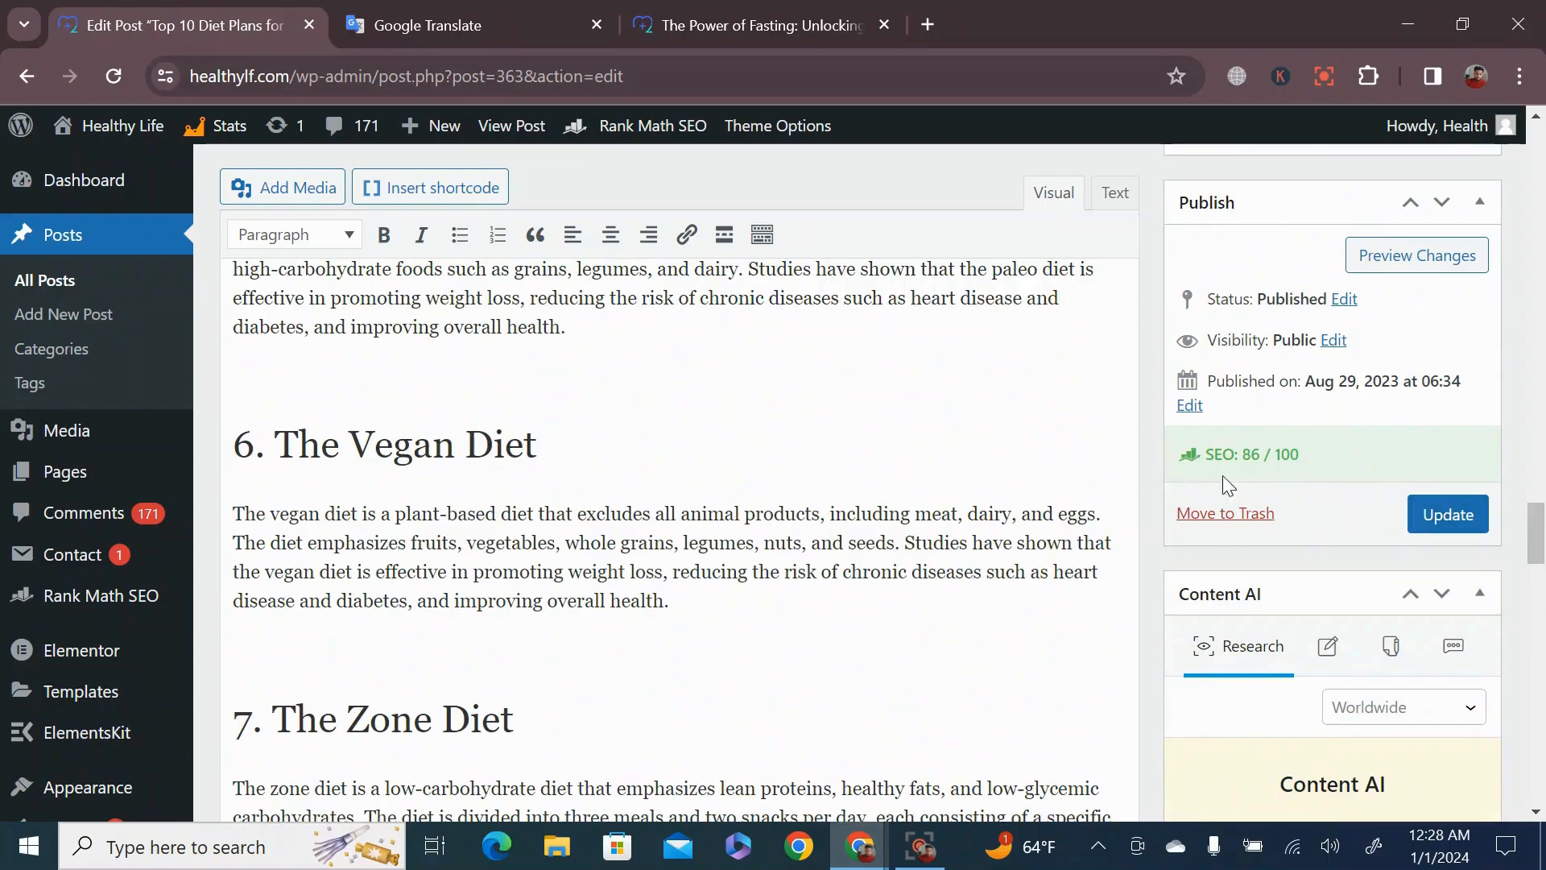
{"action": "left_click", "coordinate": [1454, 521]}
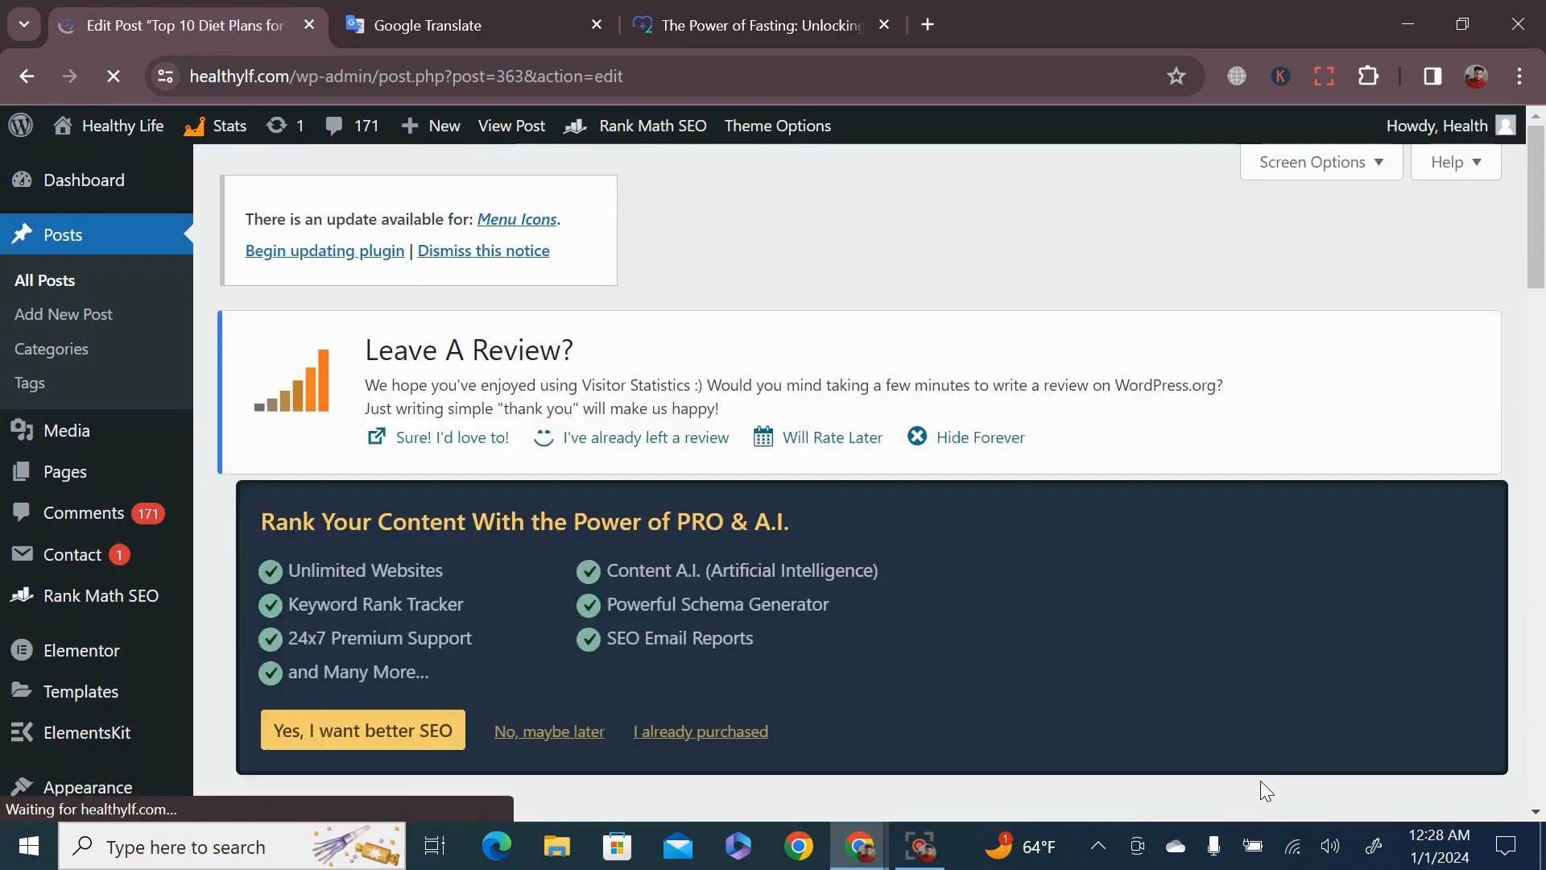
{"action": "scroll", "coordinate": [954, 529], "scroll_direction": "down", "scroll_amount": 4}
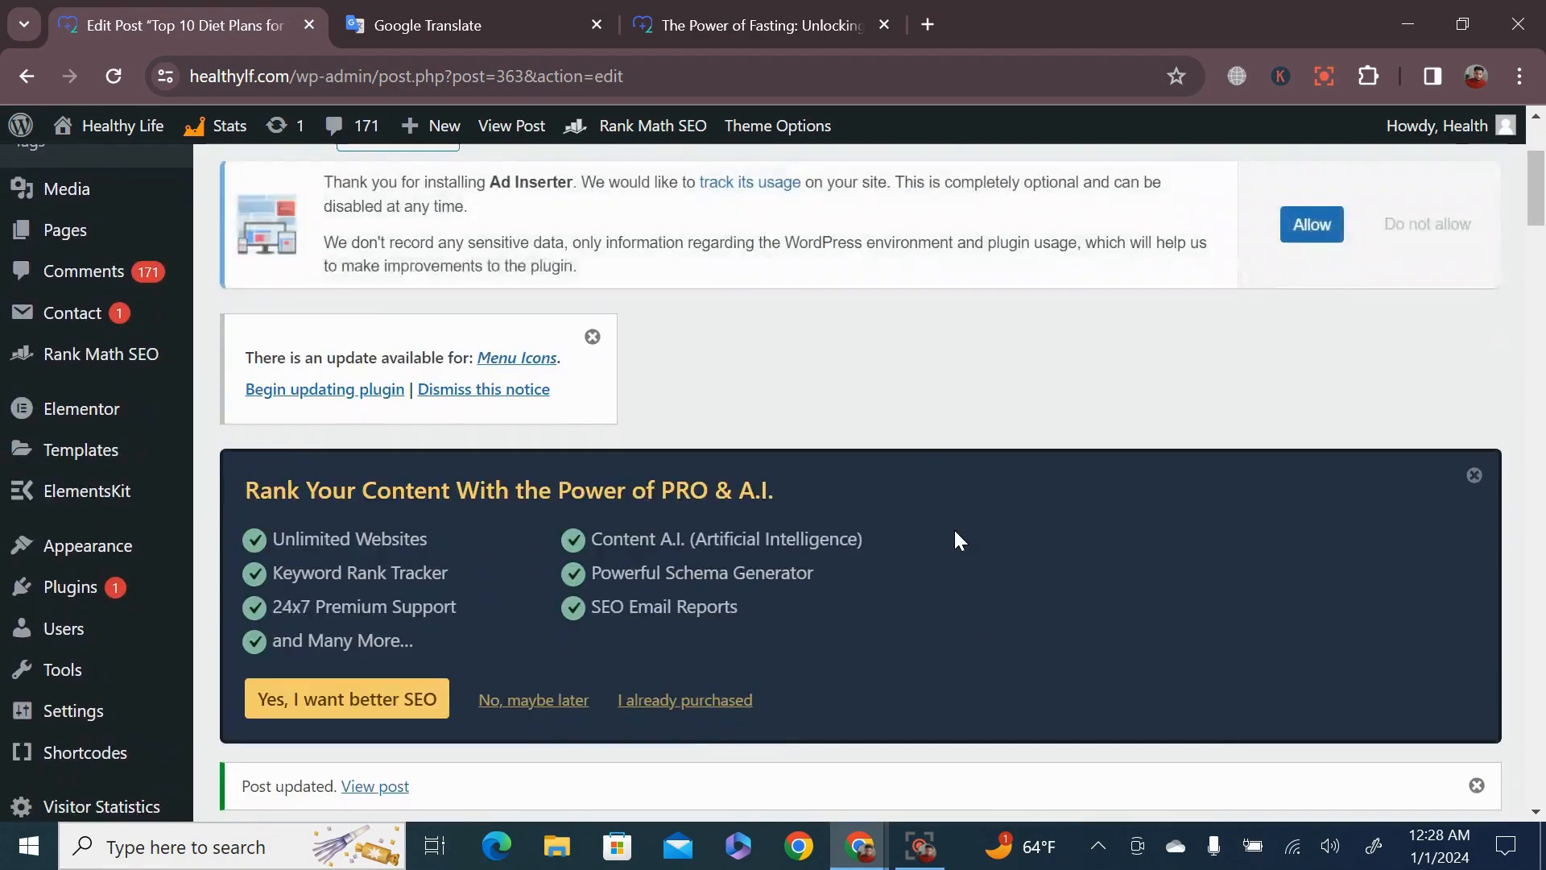
{"action": "scroll", "coordinate": [954, 529], "scroll_direction": "down", "scroll_amount": 3}
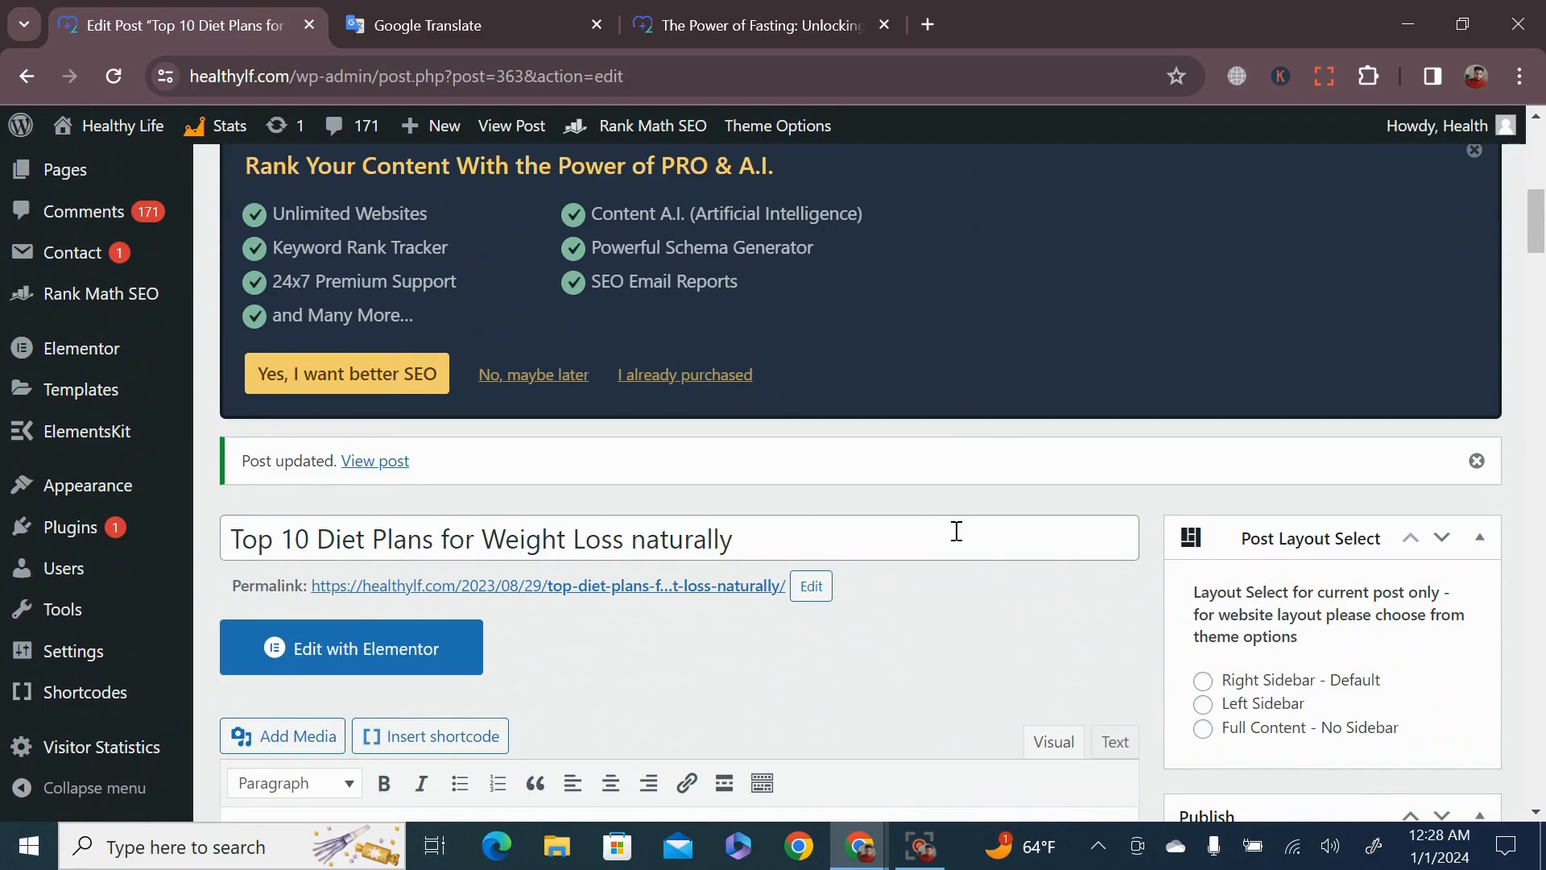
{"action": "scroll", "coordinate": [957, 531], "scroll_direction": "down", "scroll_amount": 2}
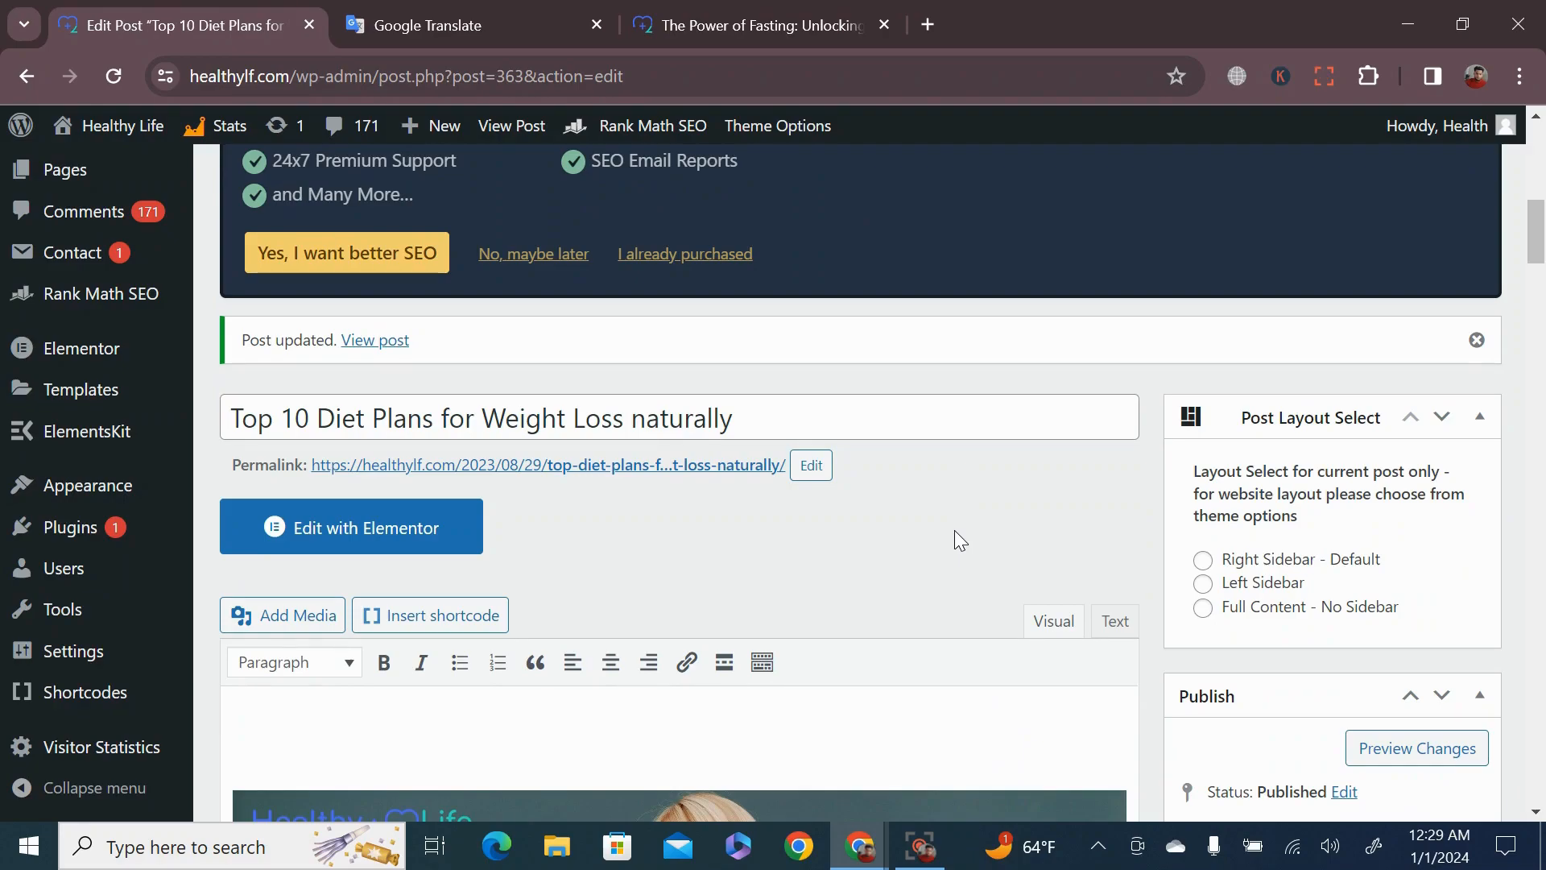
{"action": "scroll", "coordinate": [955, 539], "scroll_direction": "down", "scroll_amount": 2}
{"action": "scroll", "coordinate": [954, 530], "scroll_direction": "down", "scroll_amount": 2}
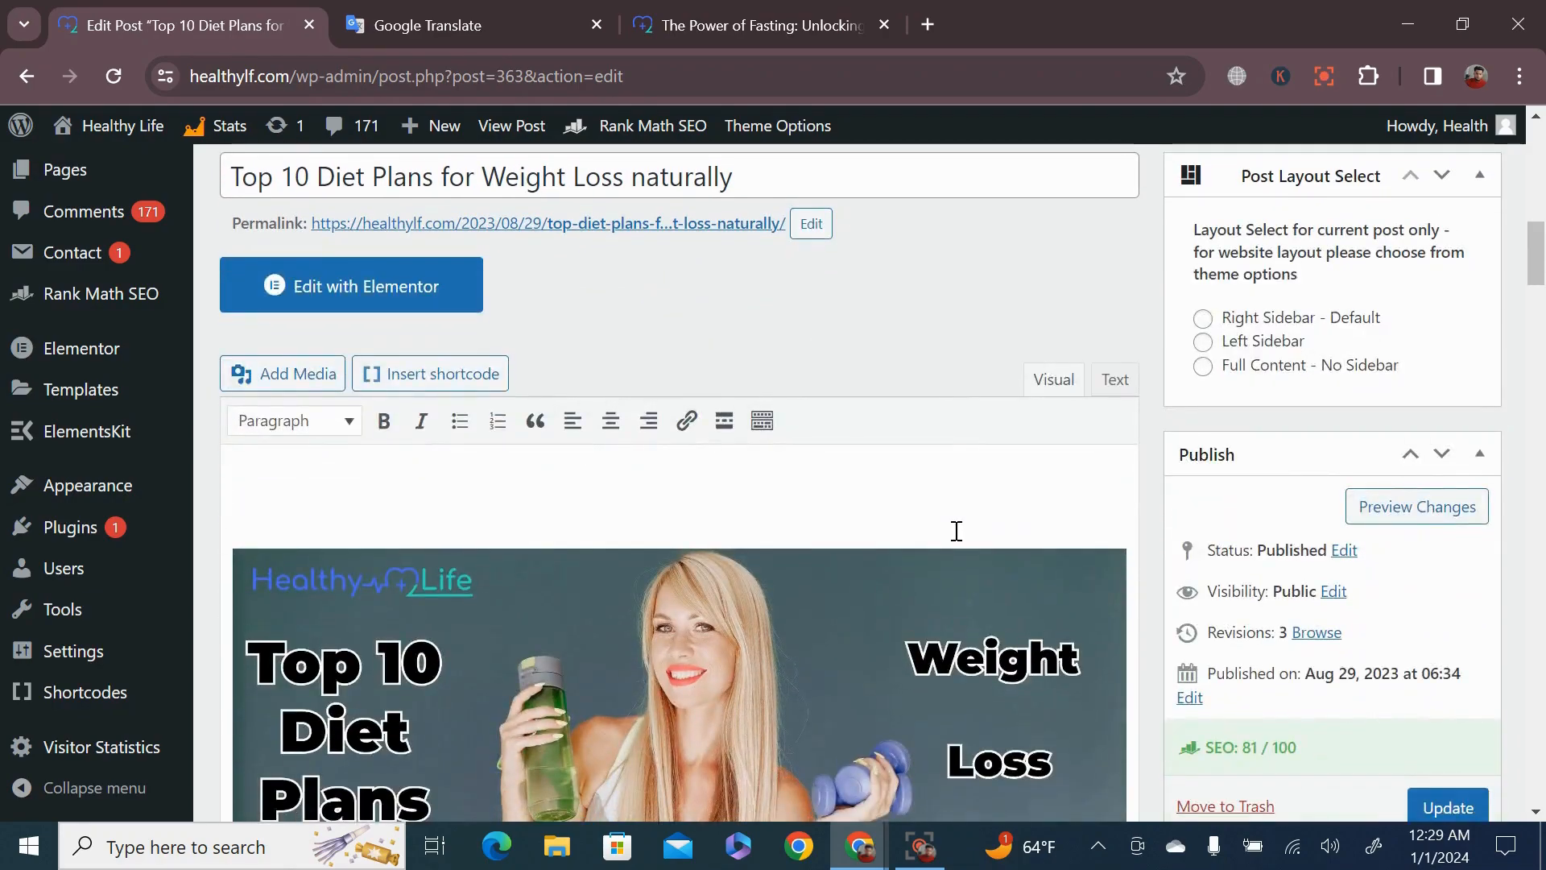